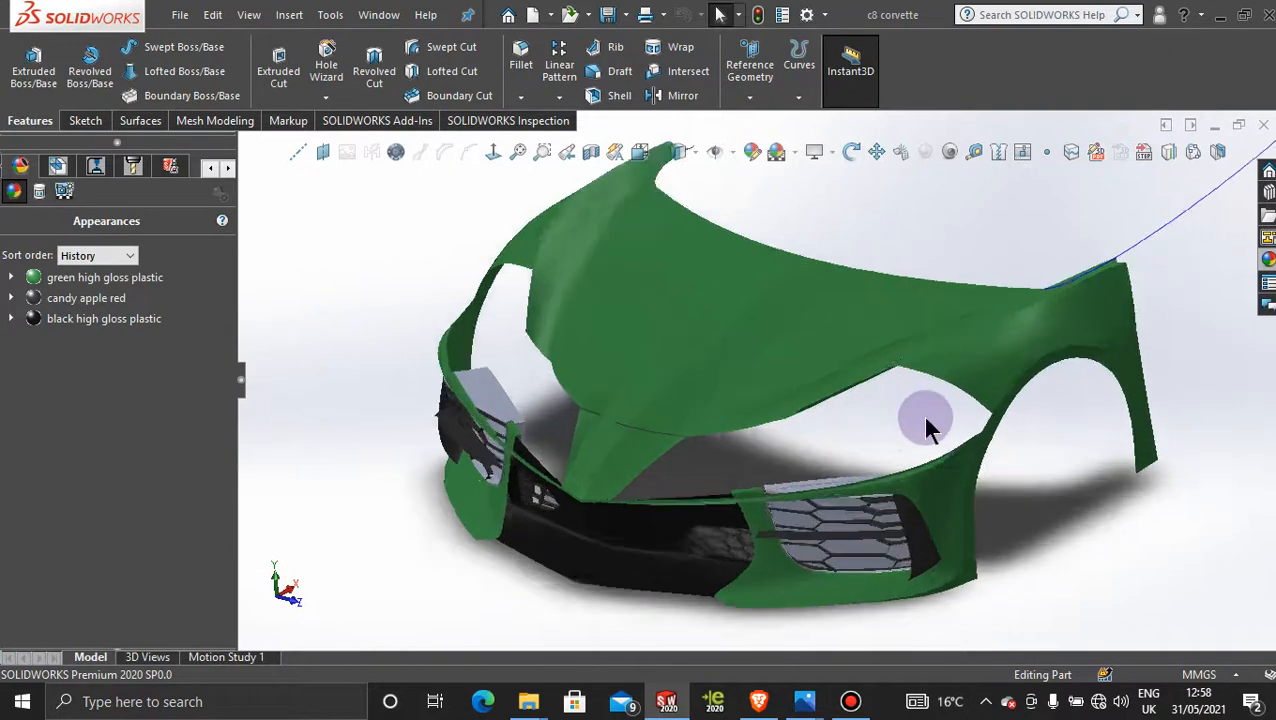
{"action": "scroll", "coordinate": [908, 448], "scroll_direction": "up", "scroll_amount": 2}
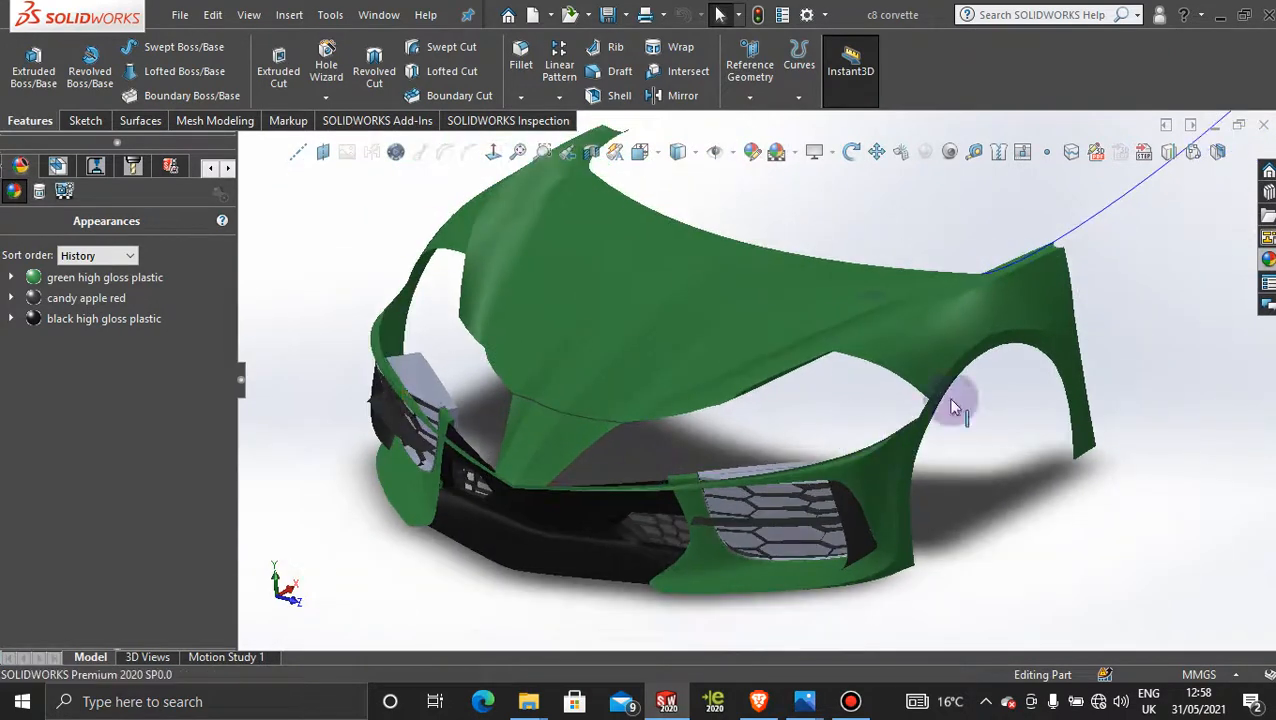
{"action": "left_click", "coordinate": [800, 632]}
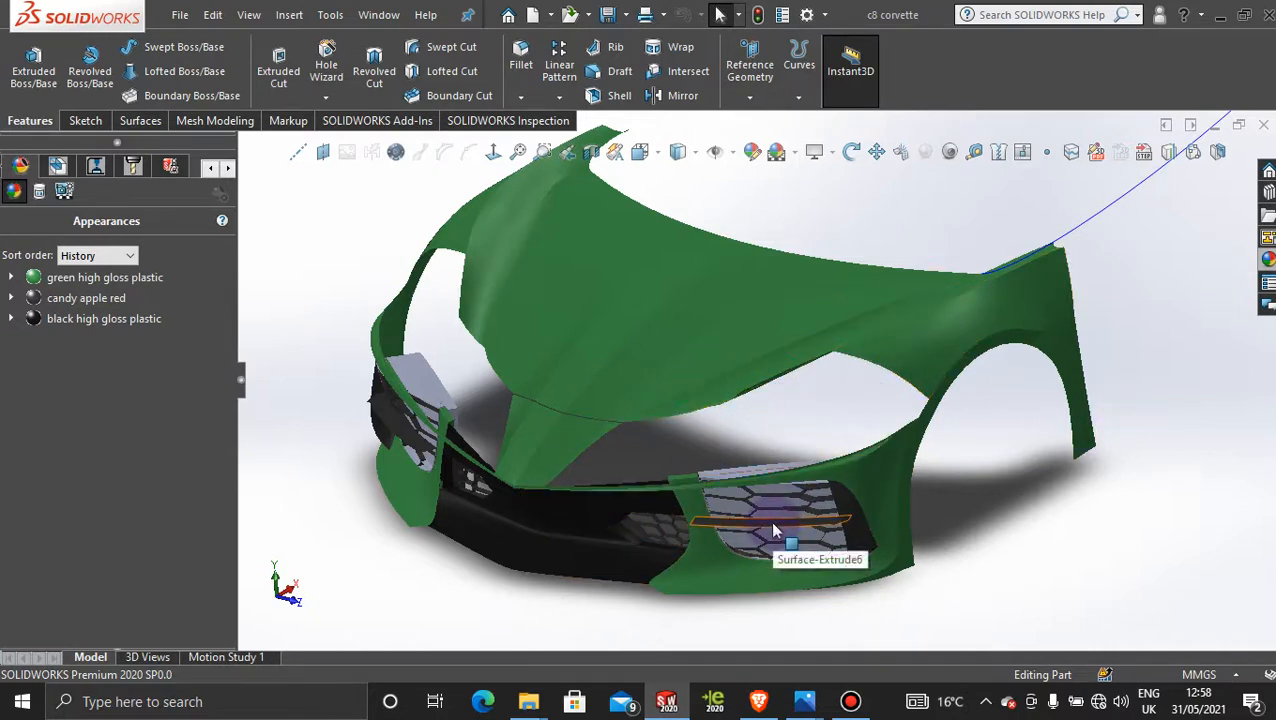
{"action": "left_click", "coordinate": [859, 400]}
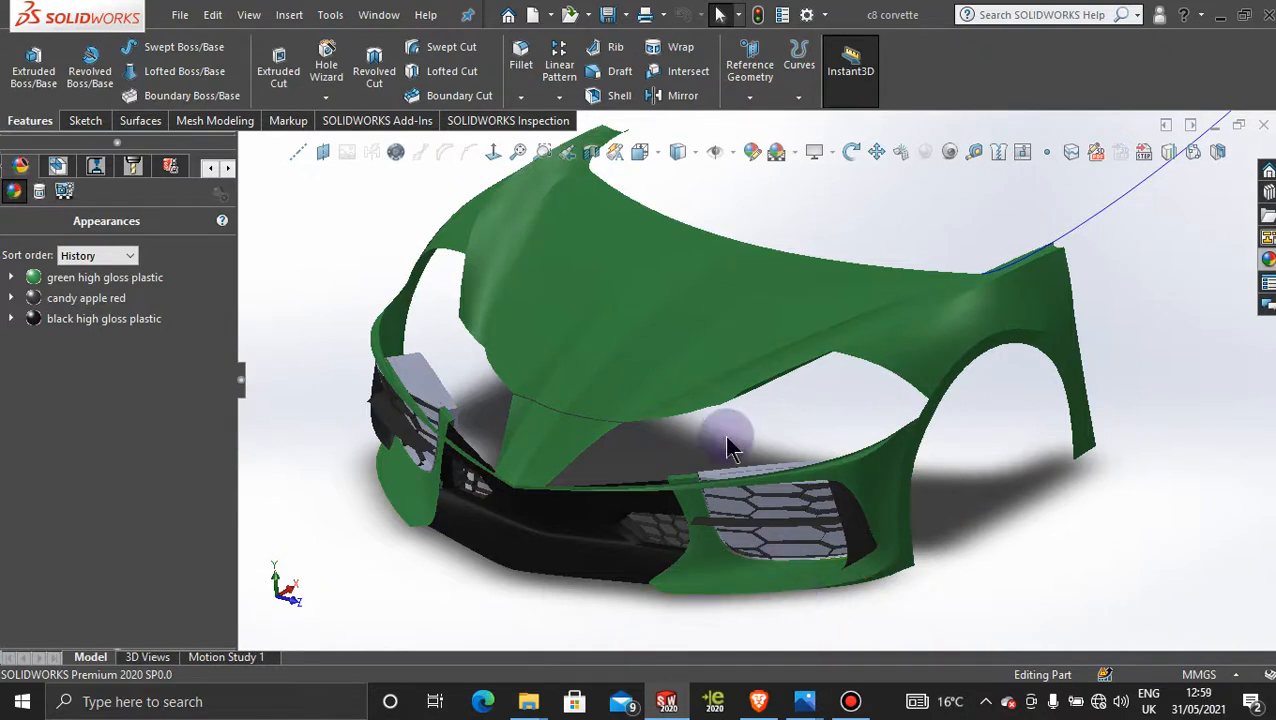
In a new 3D sketch, draw a two-point spline about 157 mm long across the headlight opening, from its rear edge to the nose panel
{"action": "middle_click_drag", "start_coordinate": [726, 438], "coordinate": [795, 410]}
{"action": "scroll", "coordinate": [786, 427], "scroll_direction": "down", "scroll_amount": 3}
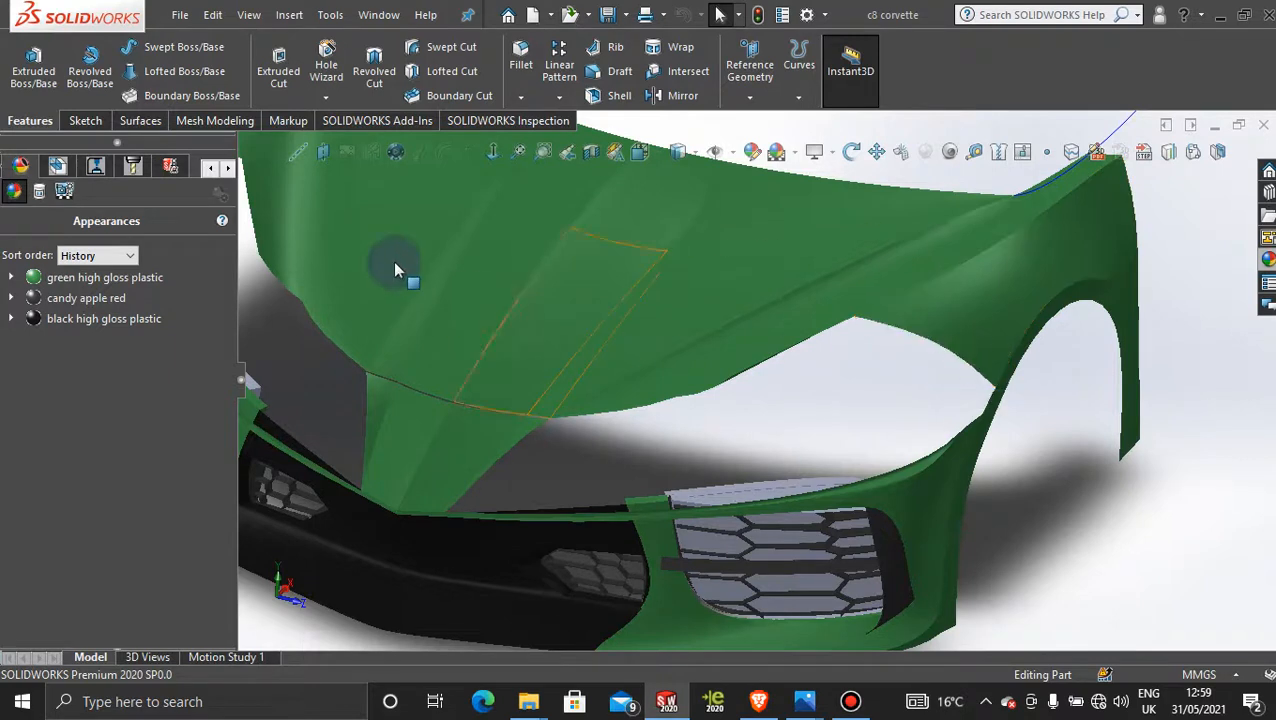
{"action": "left_click", "coordinate": [95, 121]}
{"action": "left_click", "coordinate": [22, 98]}
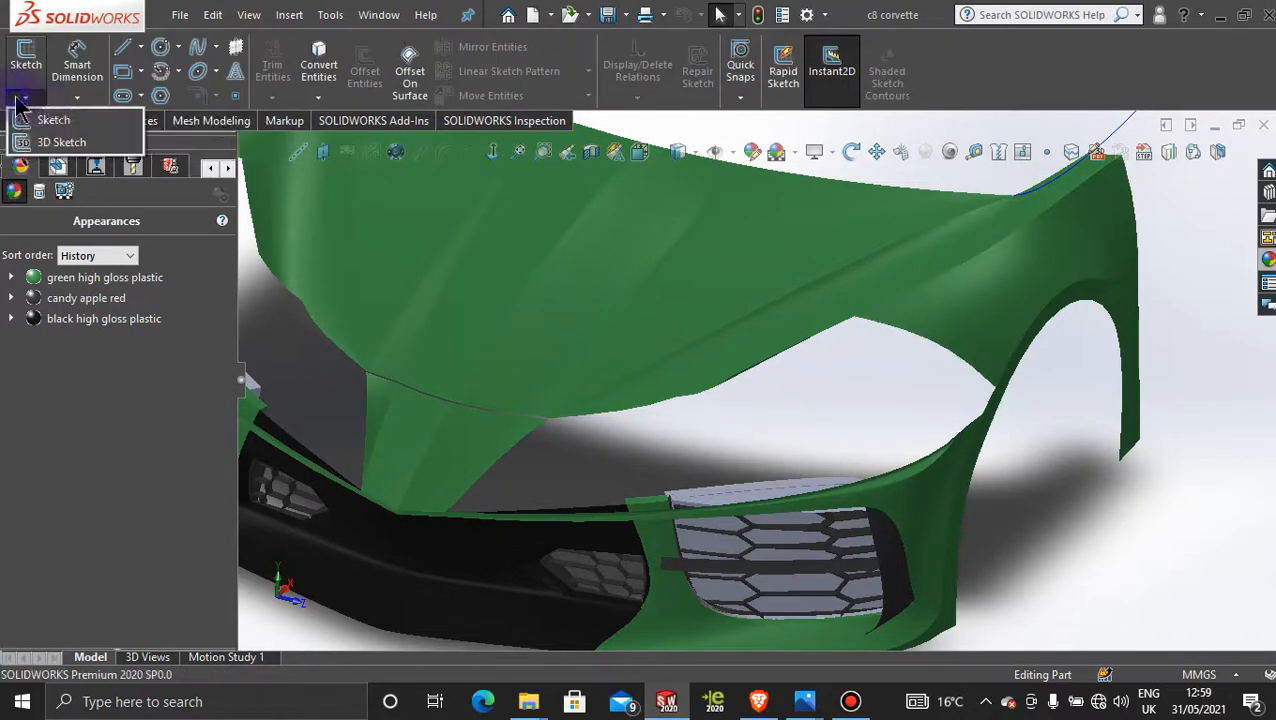
{"action": "left_click", "coordinate": [45, 140]}
{"action": "left_click", "coordinate": [194, 52]}
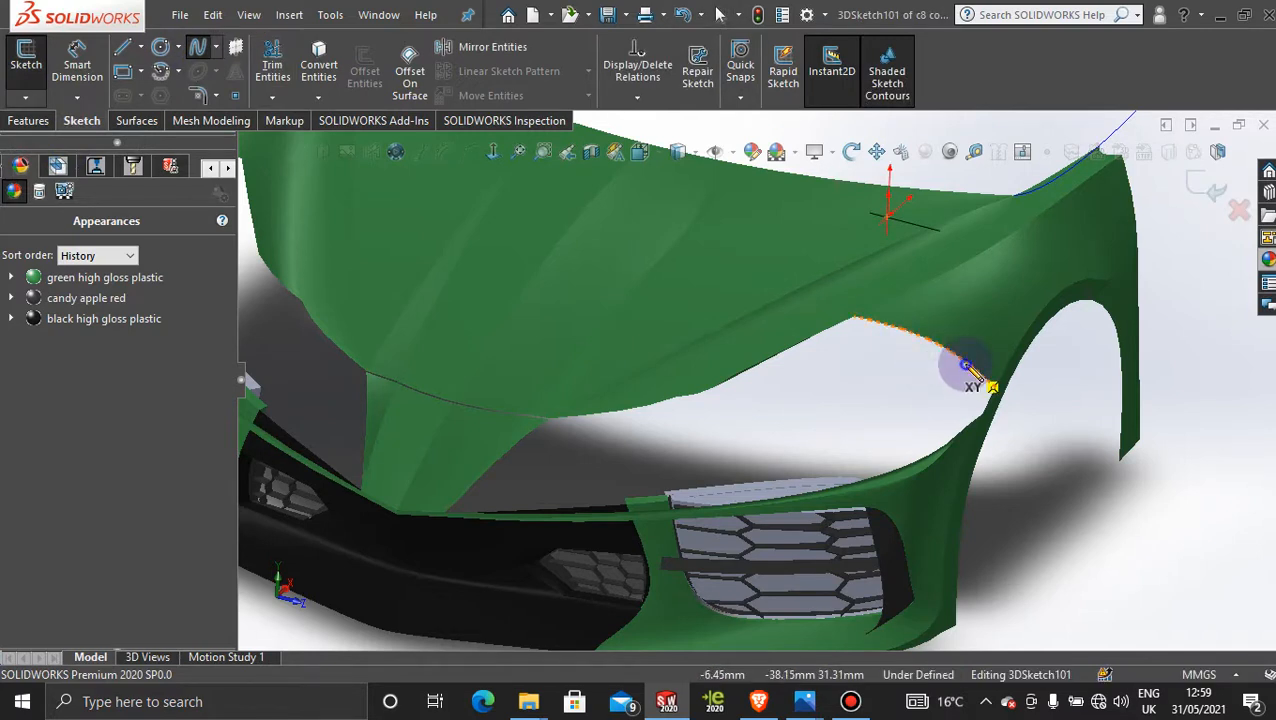
{"action": "left_click", "coordinate": [966, 365]}
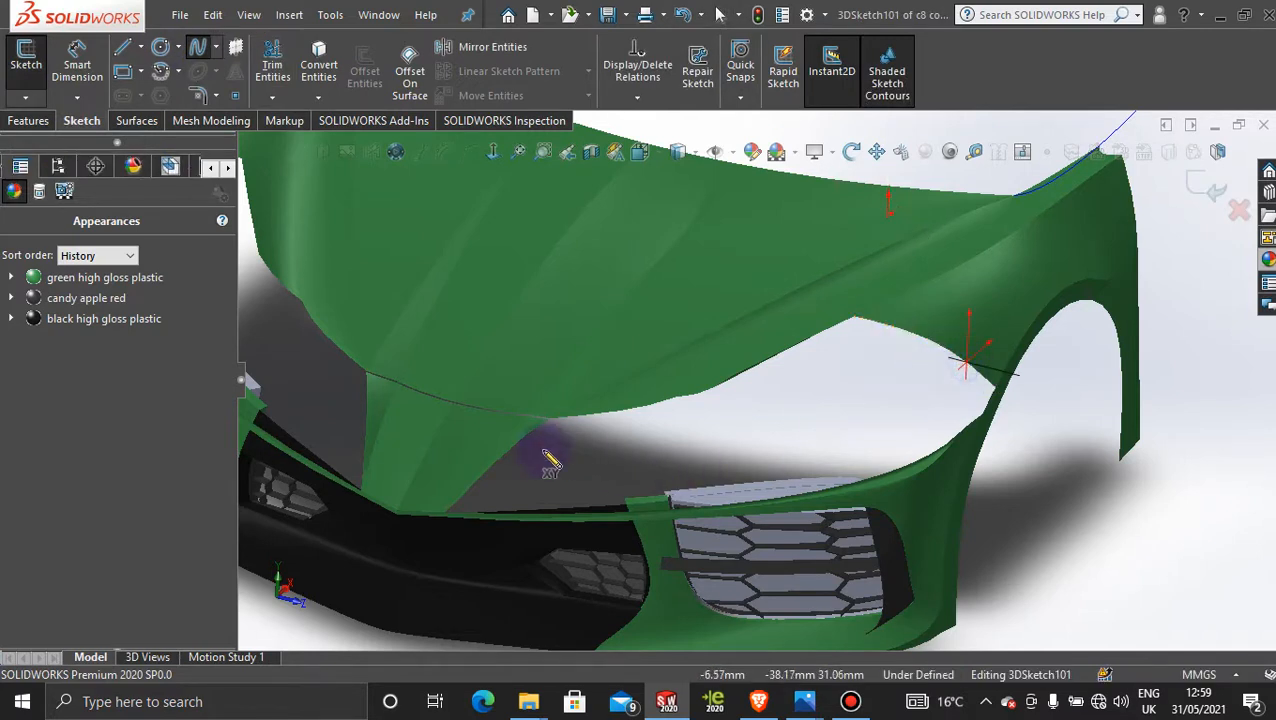
{"action": "left_click", "coordinate": [467, 490]}
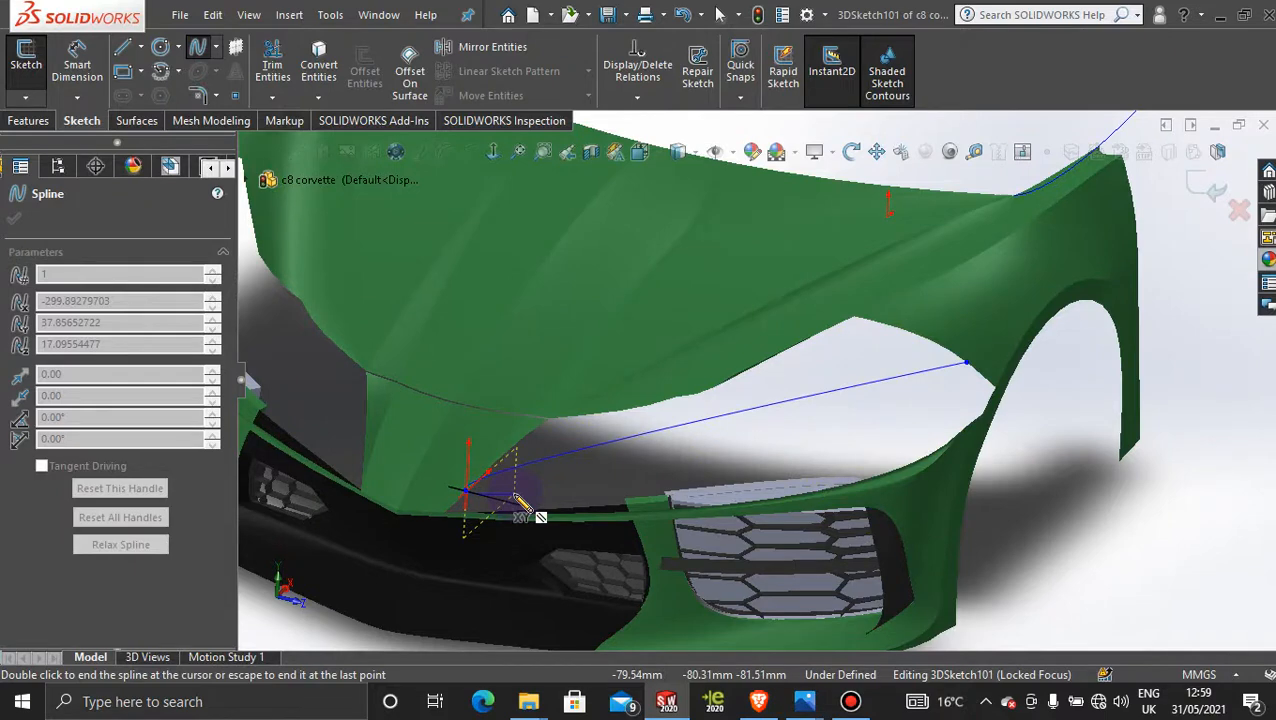
{"action": "key", "text": "Escape"}
{"action": "key", "text": "Escape"}
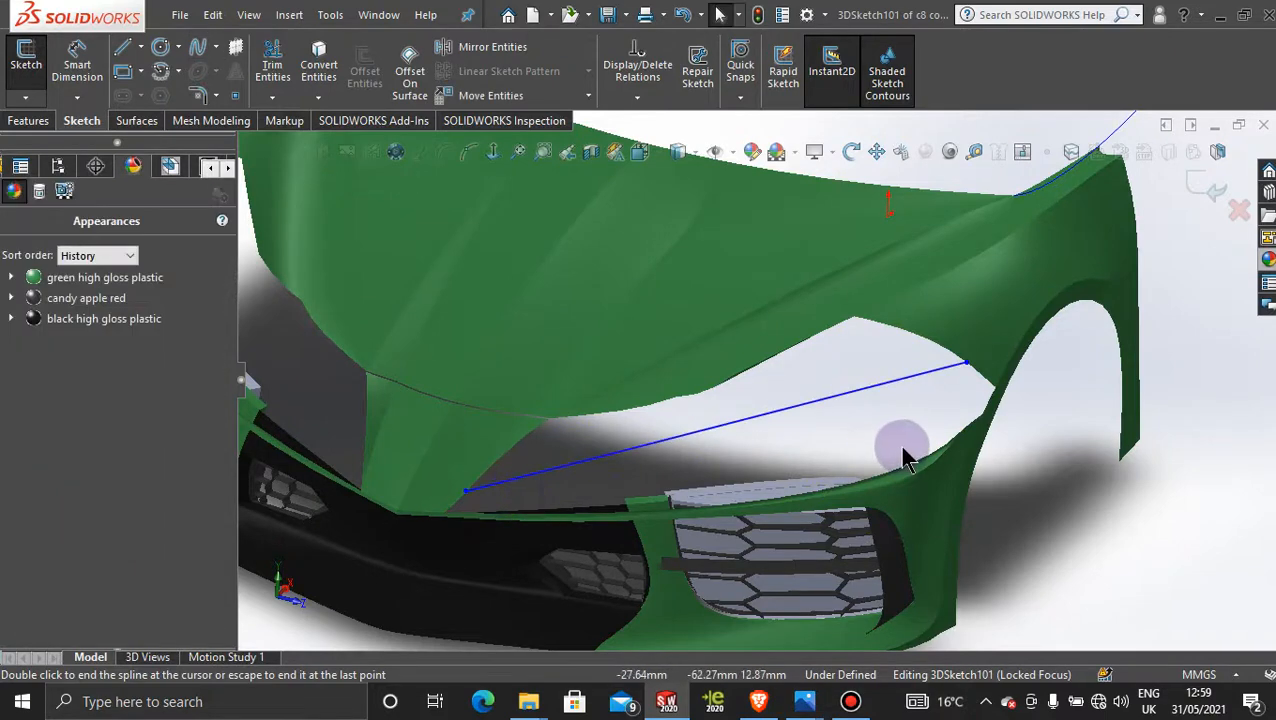
Activate <Default>_Display State 1 with the reference pictures and orient the view normal to the Top Plane
{"action": "scroll", "coordinate": [902, 456], "scroll_direction": "up", "scroll_amount": 3}
{"action": "middle_click_drag", "start_coordinate": [775, 421], "coordinate": [790, 455]}
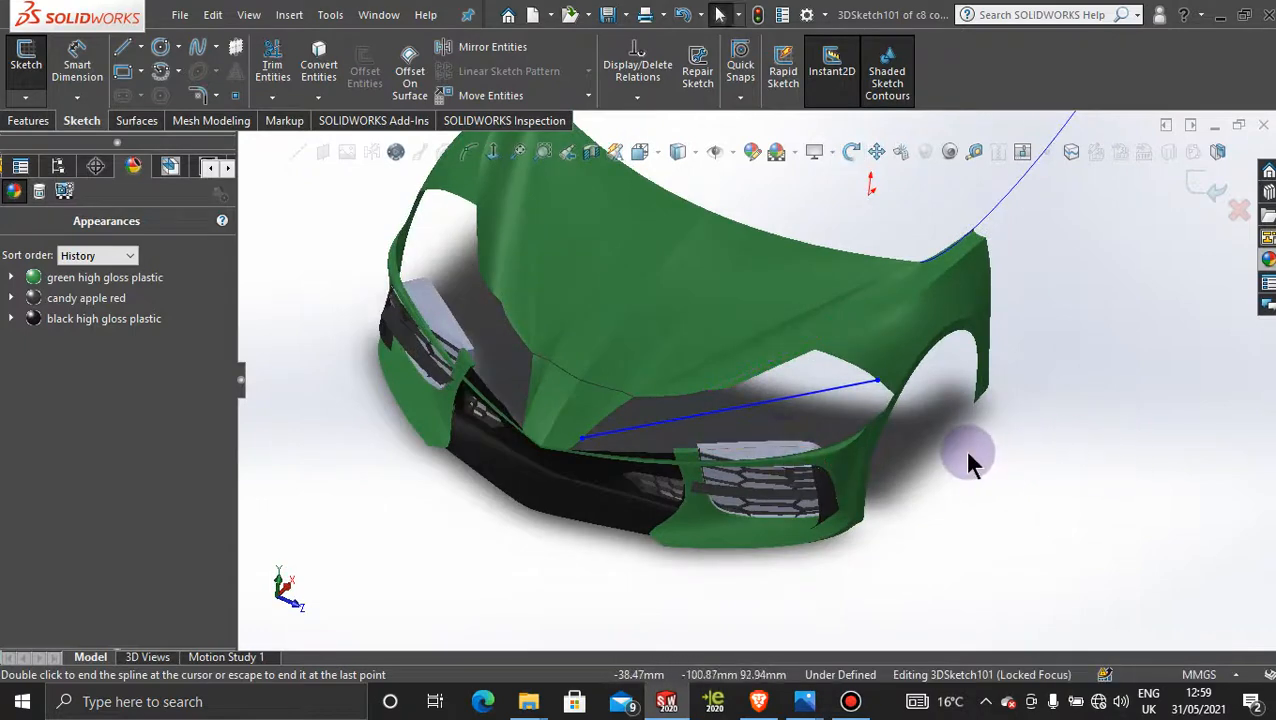
{"action": "middle_click_drag", "start_coordinate": [955, 418], "coordinate": [911, 470]}
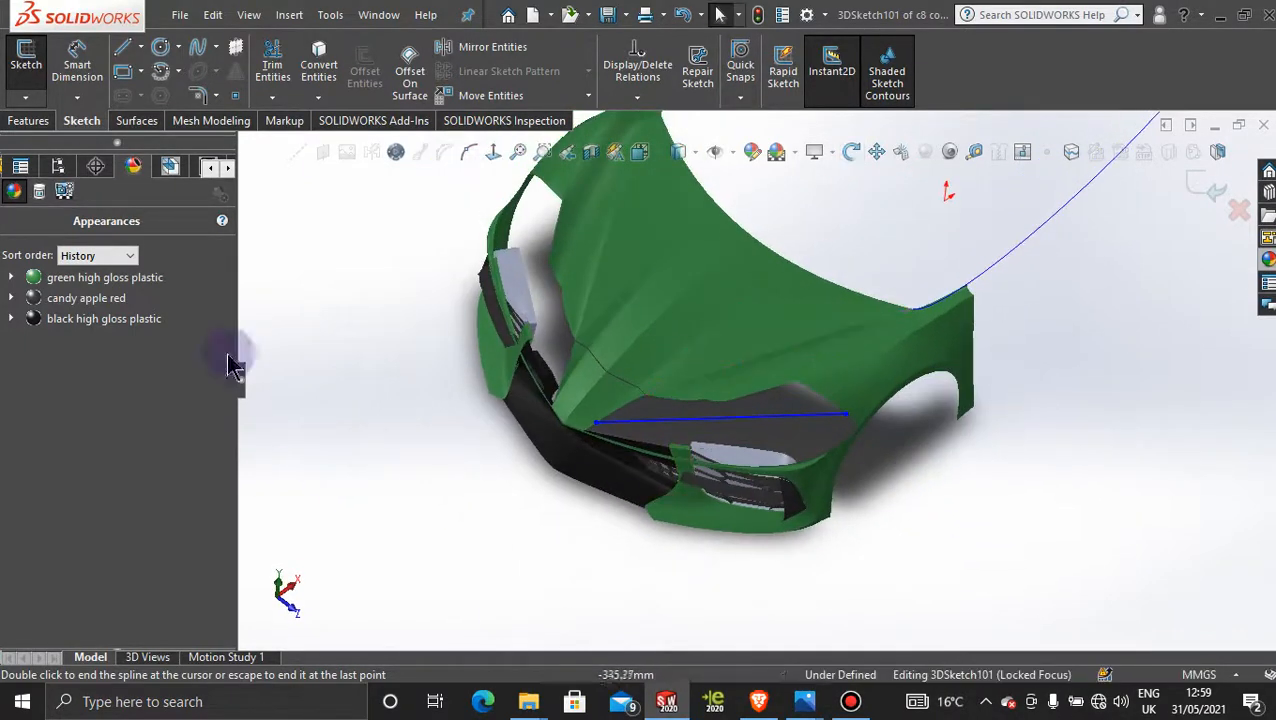
{"action": "left_click", "coordinate": [58, 166]}
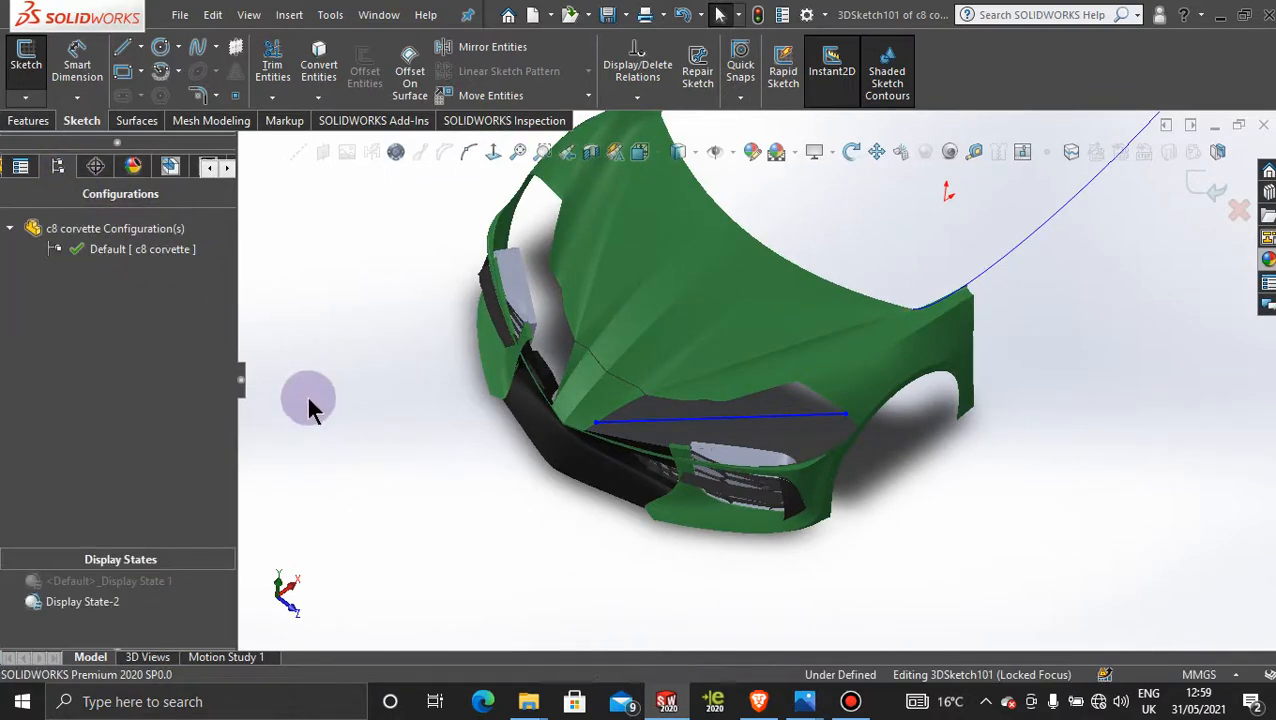
{"action": "left_click", "coordinate": [133, 585]}
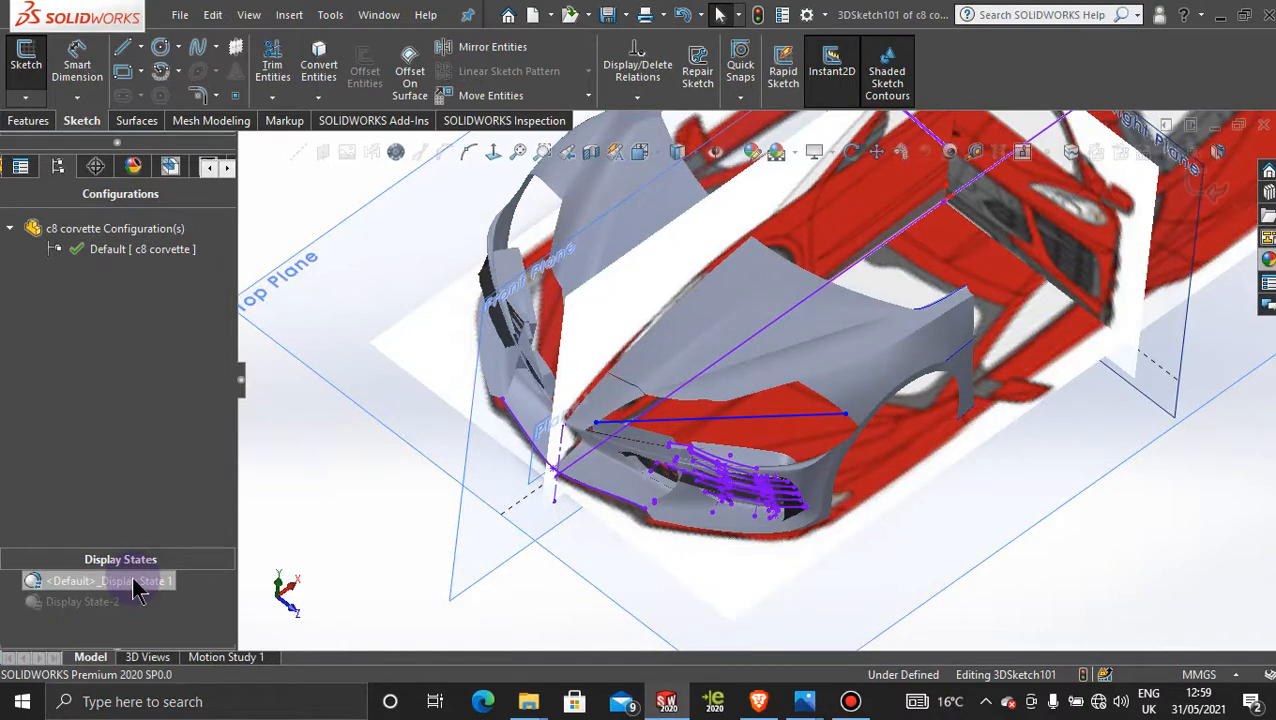
{"action": "middle_click_drag", "start_coordinate": [948, 515], "coordinate": [950, 545]}
{"action": "left_click", "coordinate": [494, 153]}
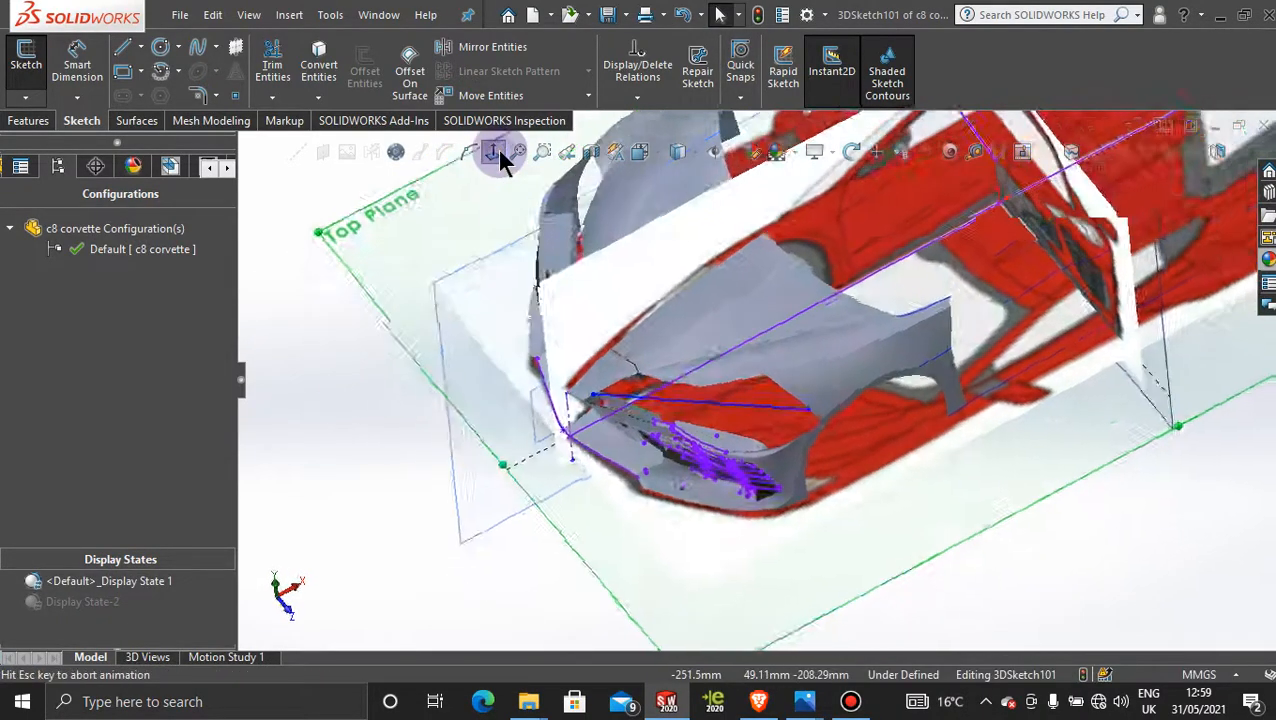
{"action": "scroll", "coordinate": [541, 307], "scroll_direction": "down", "scroll_amount": 5}
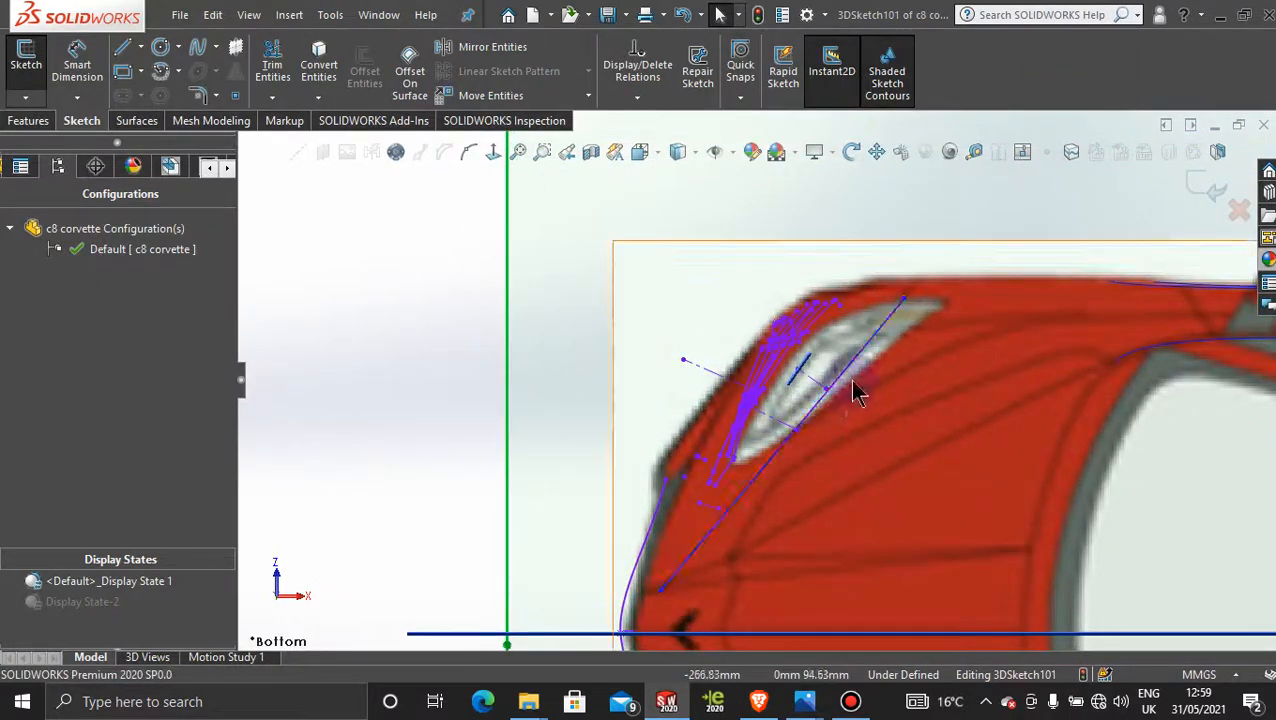
Bend the spline with its two end tangency handles so it curves along the headlight's outer edge in the reference picture
{"action": "left_click", "coordinate": [848, 384]}
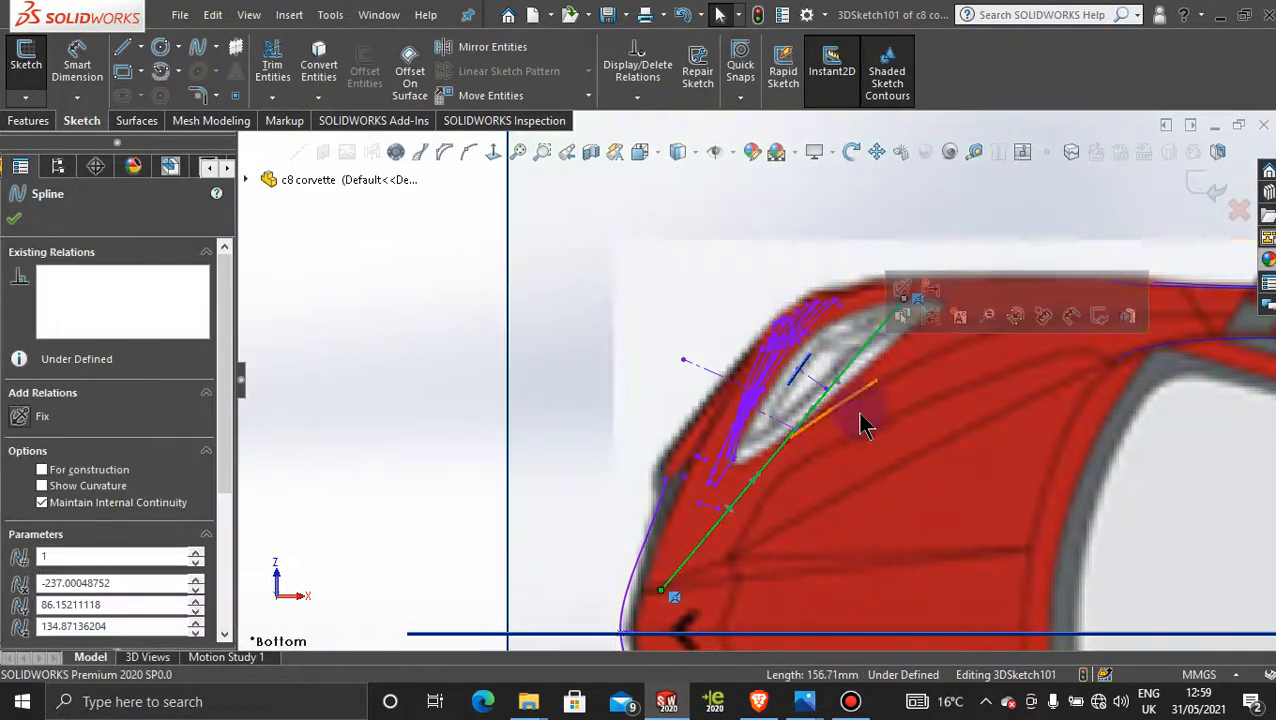
{"action": "left_click_drag", "start_coordinate": [805, 418], "coordinate": [797, 302]}
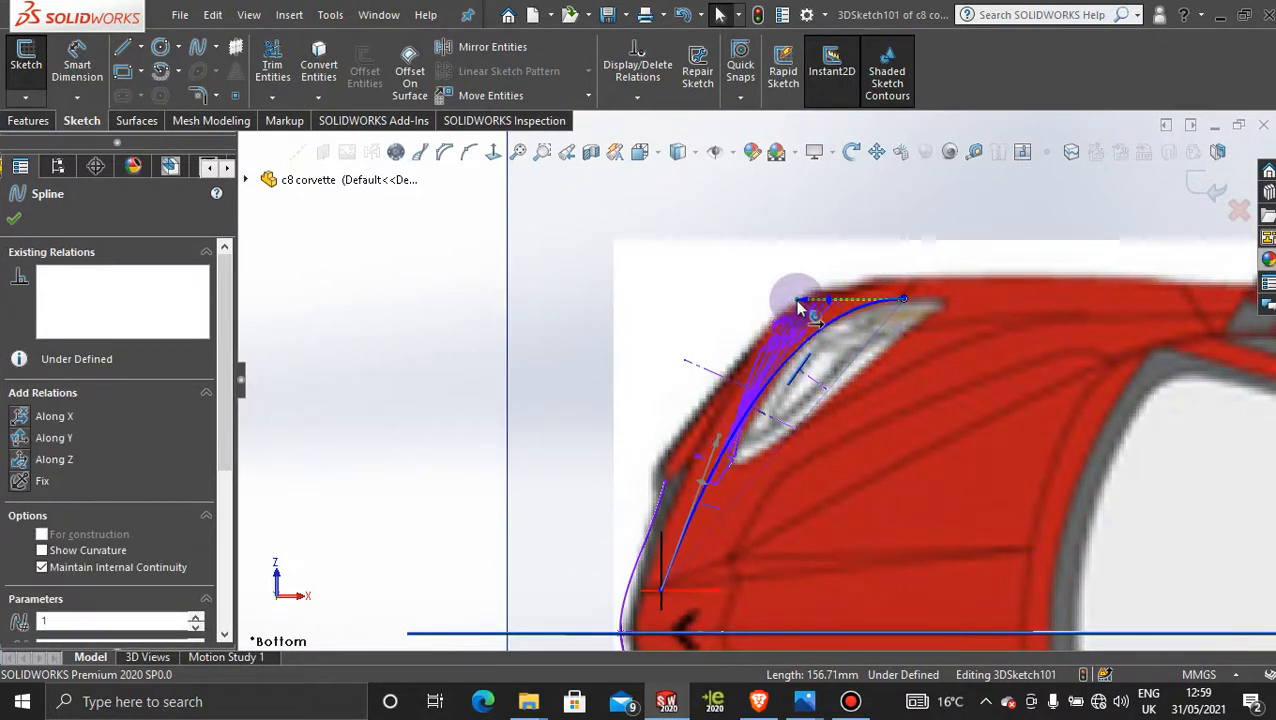
{"action": "scroll", "coordinate": [826, 345], "scroll_direction": "down", "scroll_amount": 2}
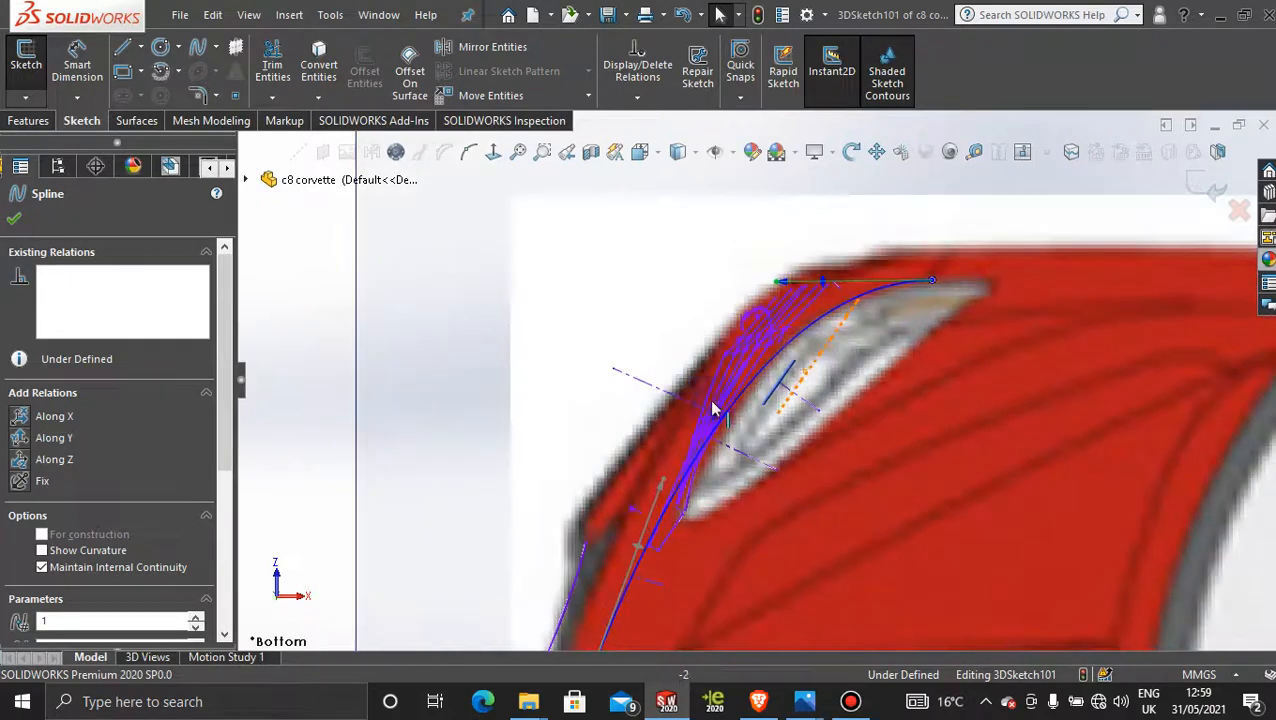
{"action": "left_click_drag", "start_coordinate": [714, 408], "coordinate": [680, 486]}
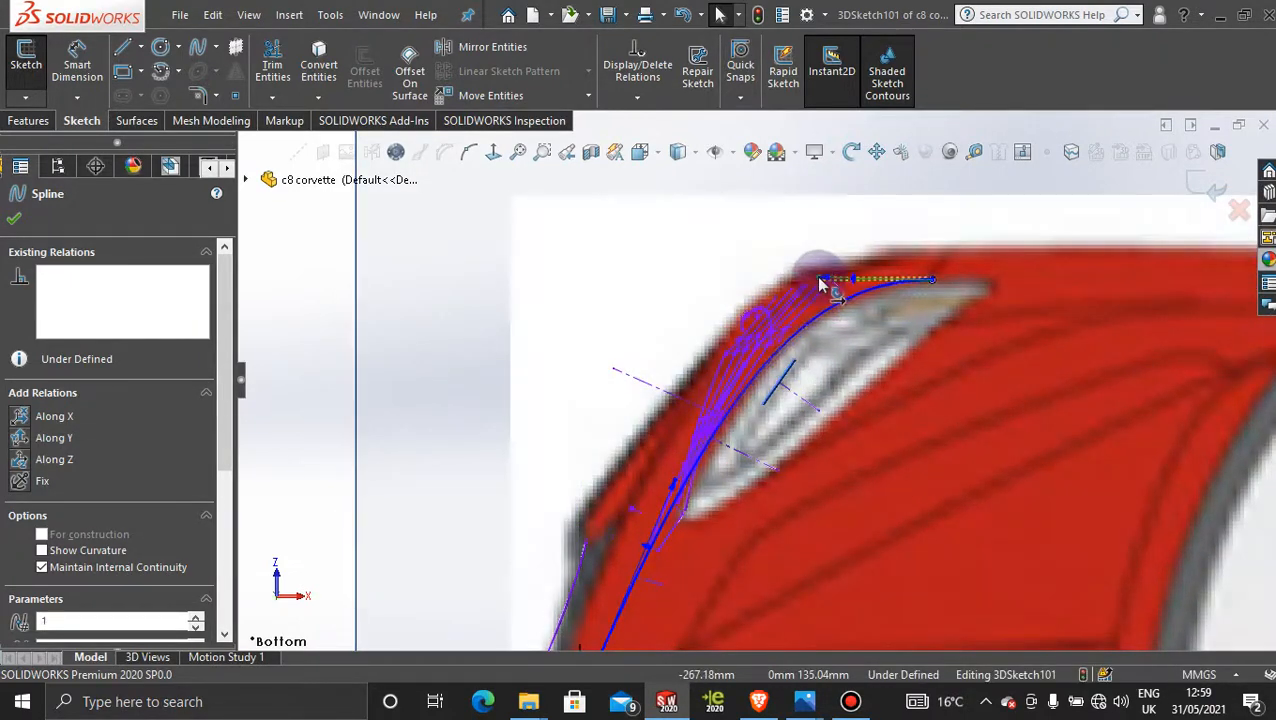
{"action": "left_click", "coordinate": [819, 277]}
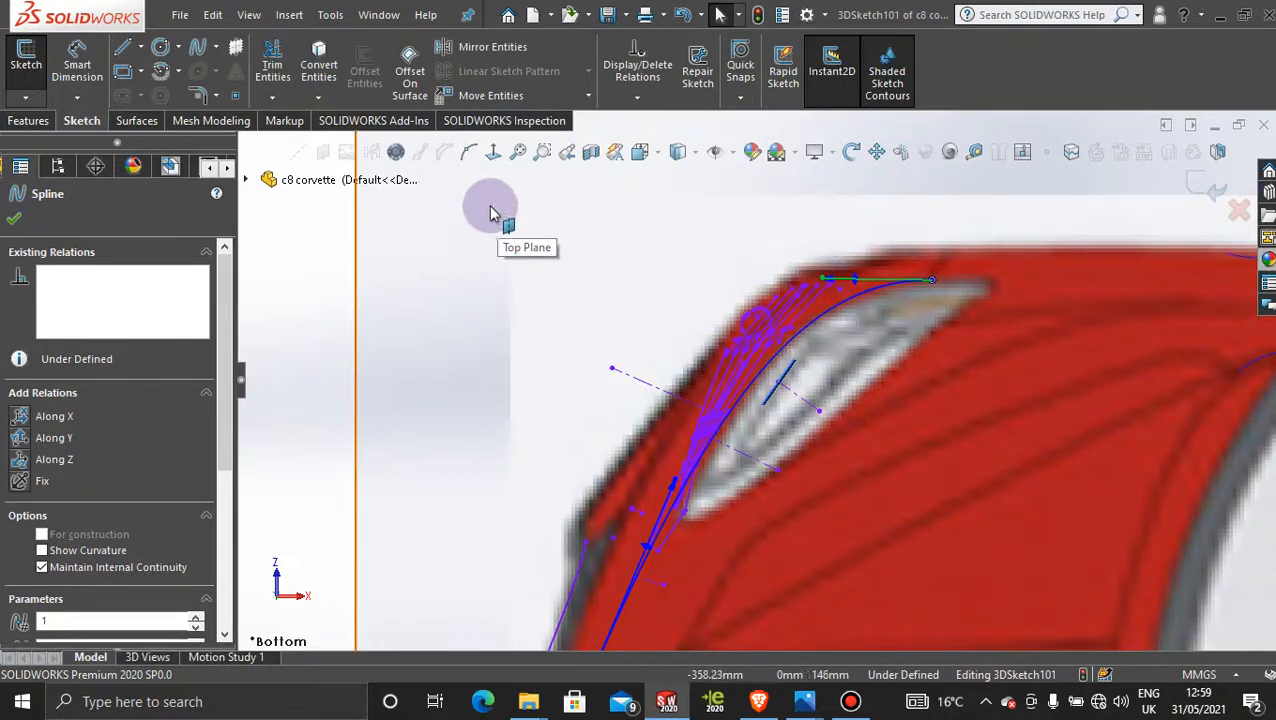
Insert a spline point on the curve near its rear end, above the headlight
{"action": "left_click", "coordinate": [470, 155]}
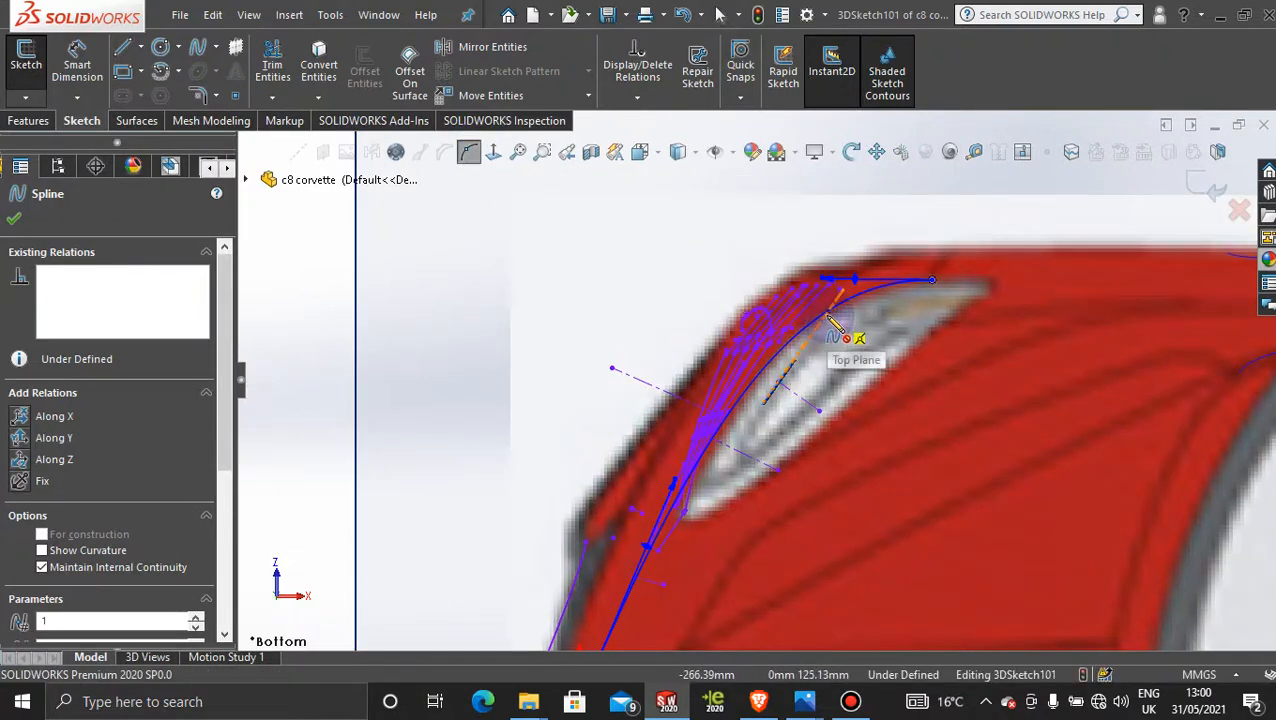
{"action": "scroll", "coordinate": [808, 336], "scroll_direction": "down", "scroll_amount": 3}
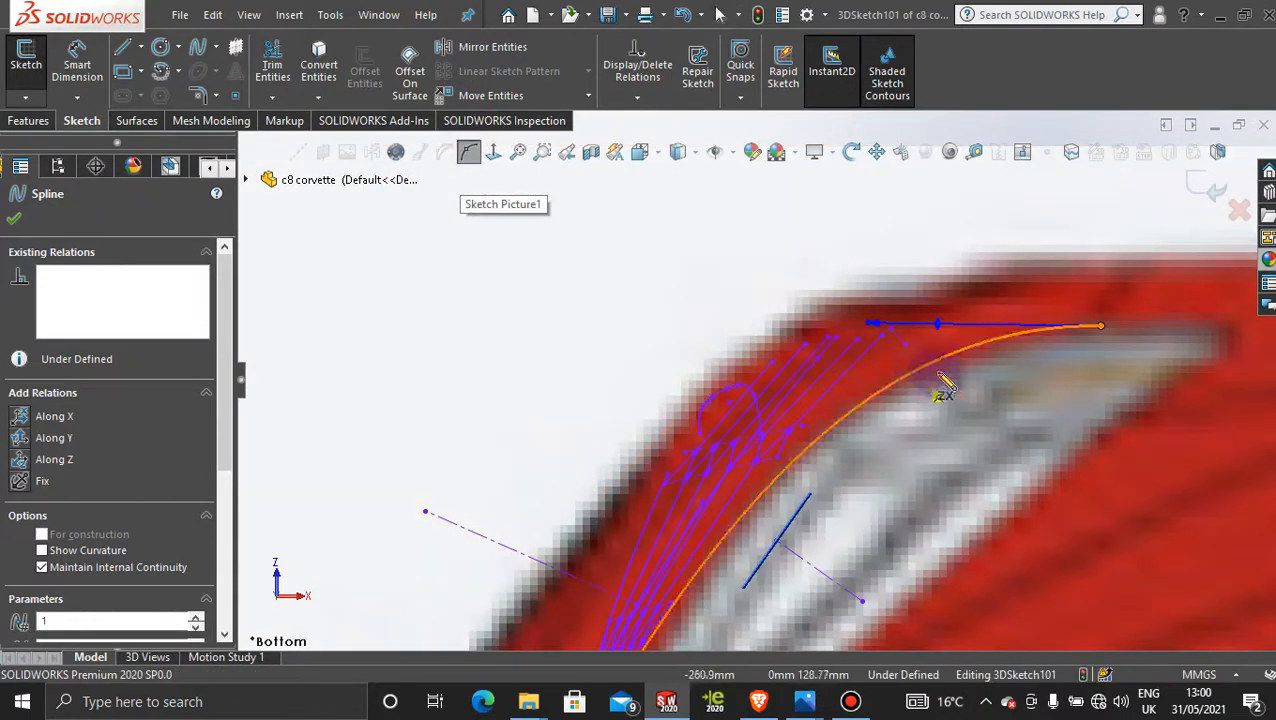
{"action": "left_click", "coordinate": [934, 372]}
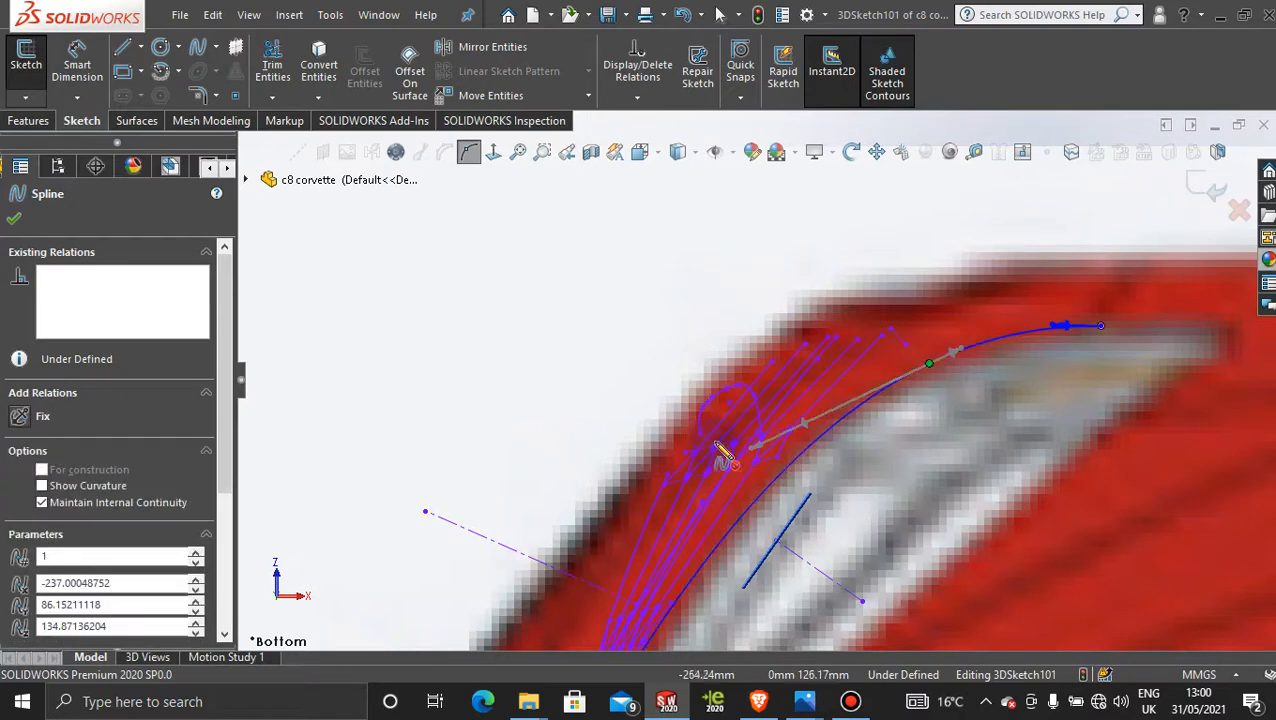
{"action": "left_click", "coordinate": [14, 217]}
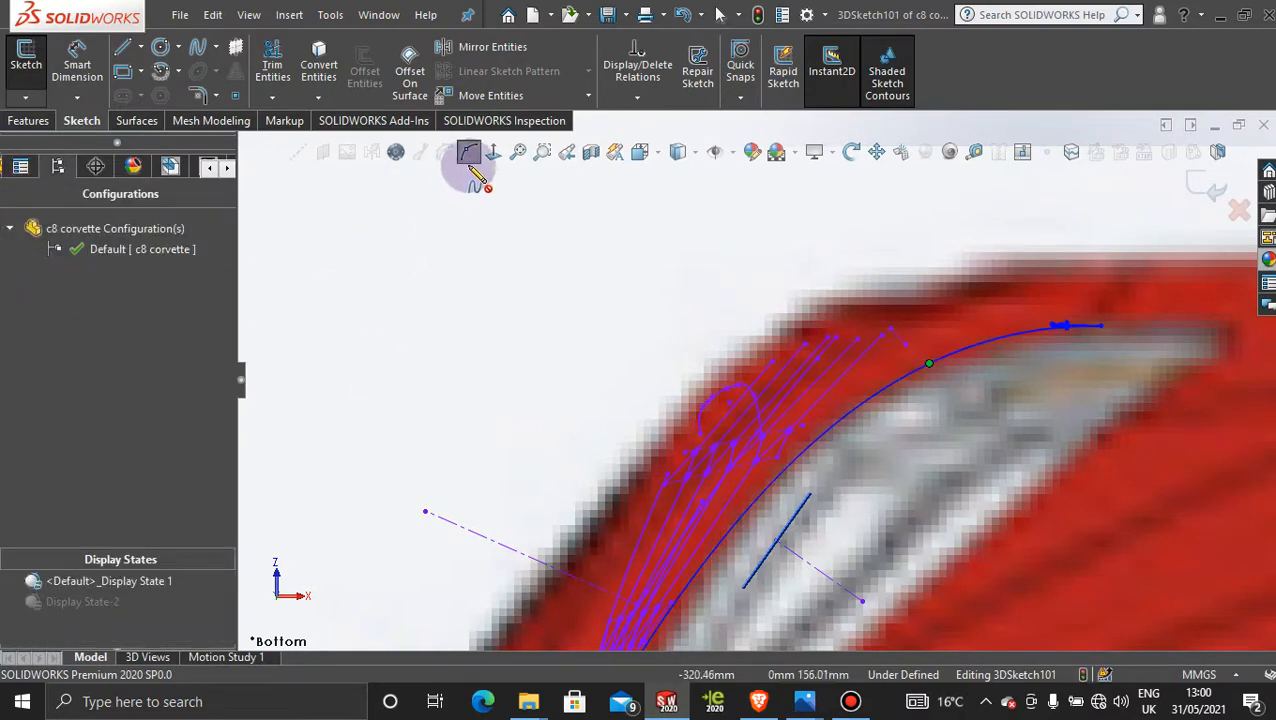
{"action": "left_click", "coordinate": [430, 352]}
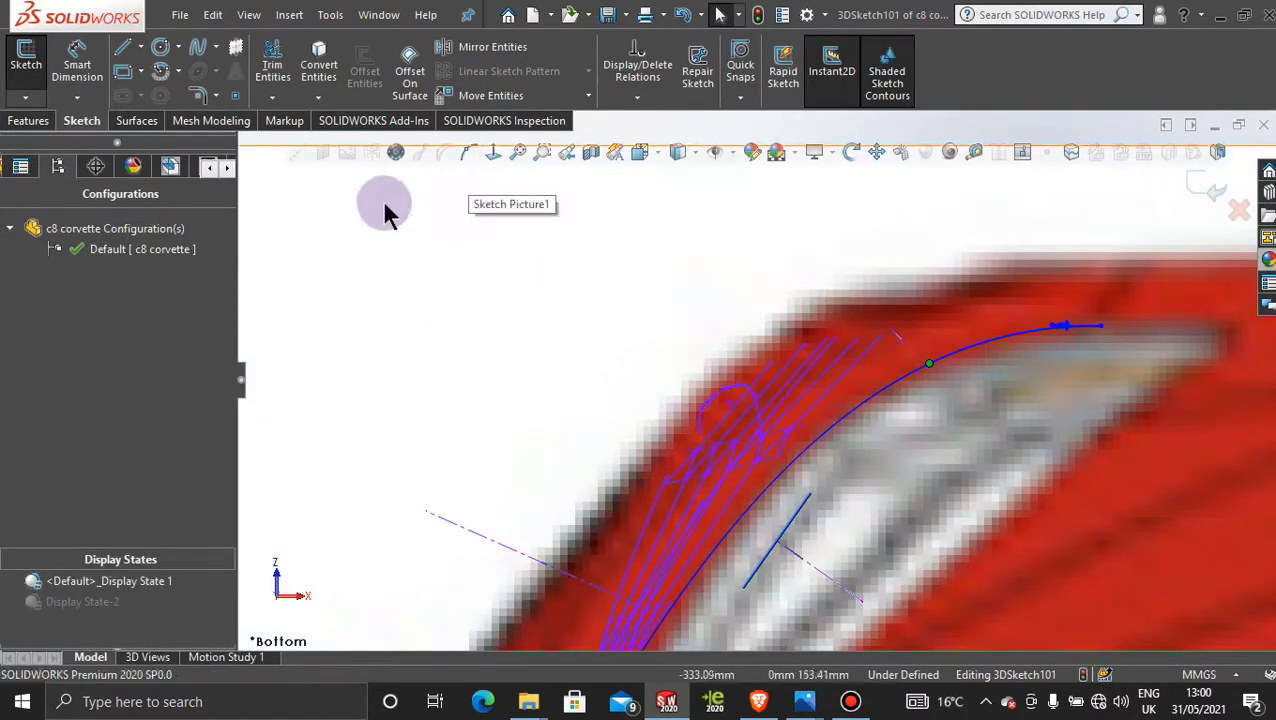
{"action": "scroll", "coordinate": [459, 291], "scroll_direction": "up", "scroll_amount": 3}
{"action": "scroll", "coordinate": [335, 312], "scroll_direction": "up", "scroll_amount": 2}
{"action": "left_click", "coordinate": [342, 235]}
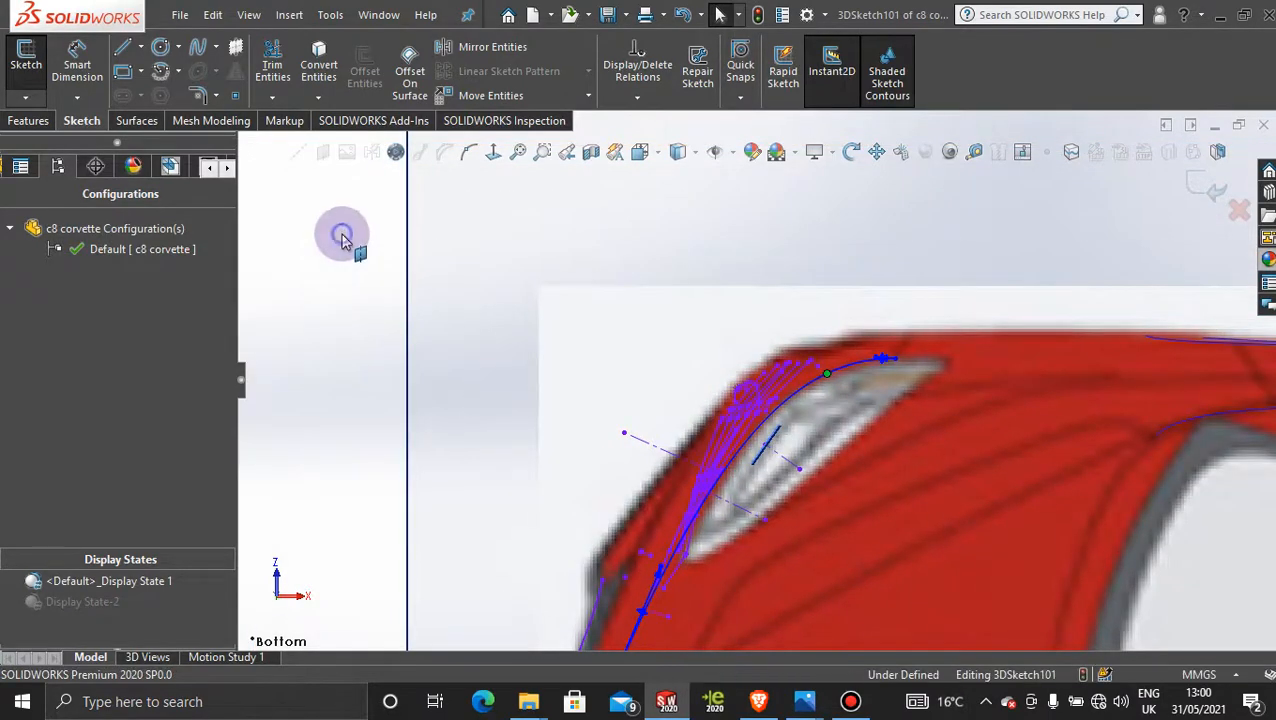
Display the control polygon of the headlight spline
{"action": "scroll", "coordinate": [712, 404], "scroll_direction": "down", "scroll_amount": 3}
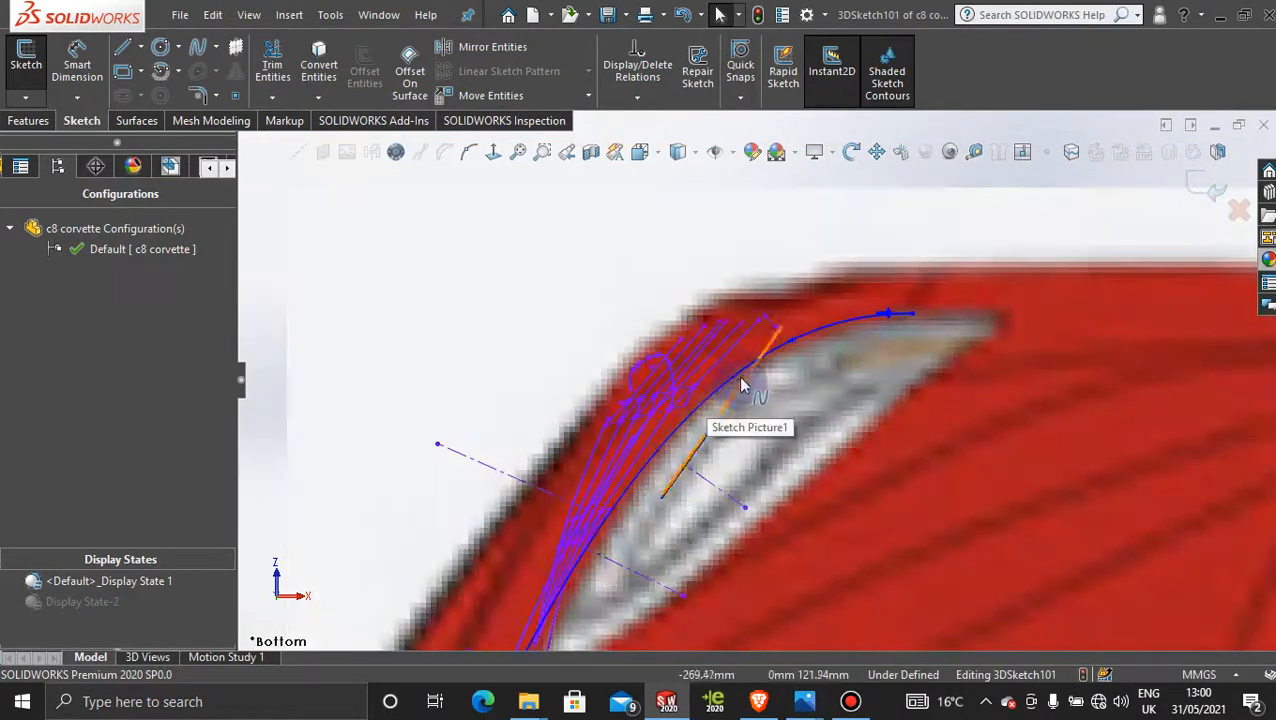
{"action": "left_click", "coordinate": [740, 377]}
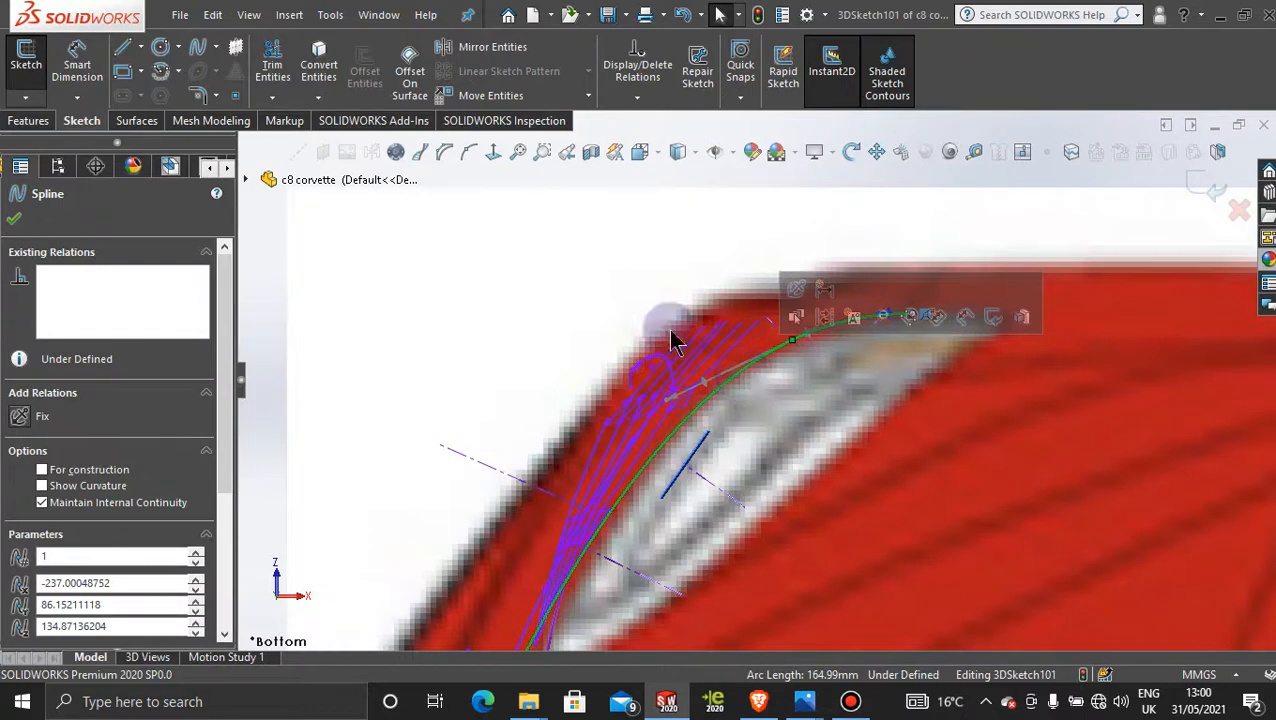
{"action": "left_click", "coordinate": [445, 151]}
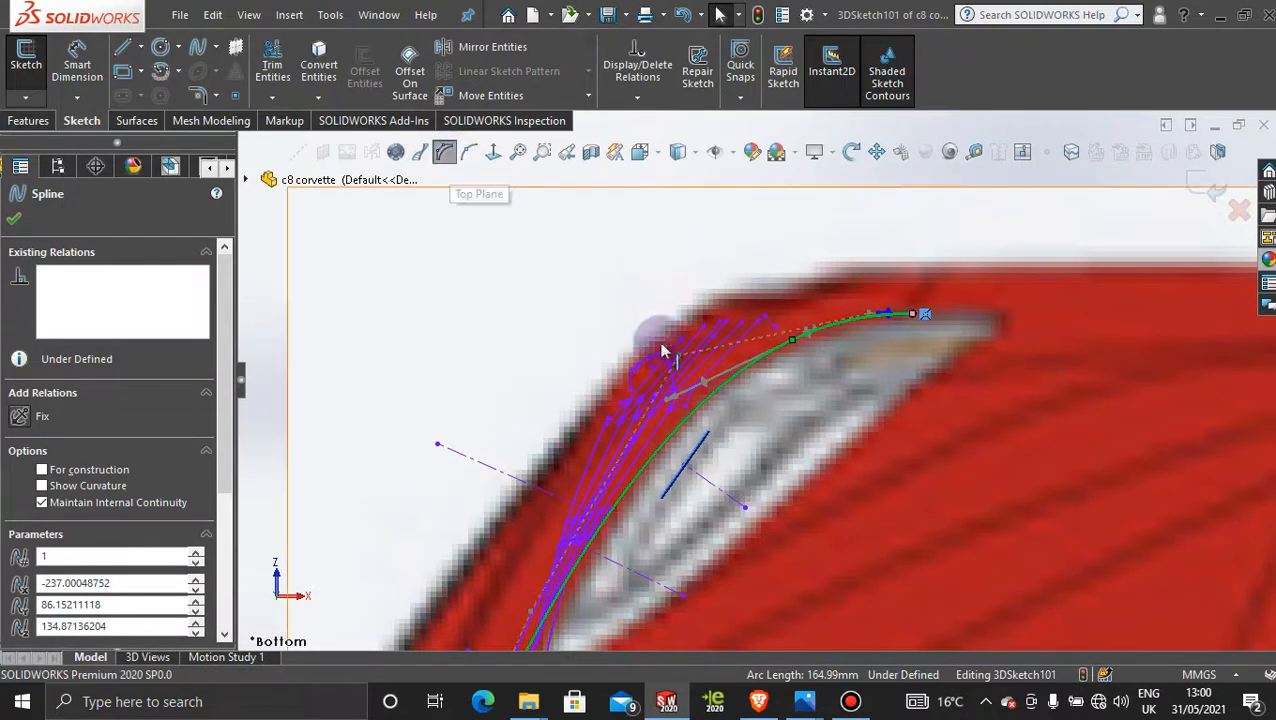
Reposition the spline's control polygon points around the headlight's front corner so the curve follows its outer edge in the reference picture
{"action": "left_click", "coordinate": [684, 361]}
{"action": "scroll", "coordinate": [686, 398], "scroll_direction": "up", "scroll_amount": 2}
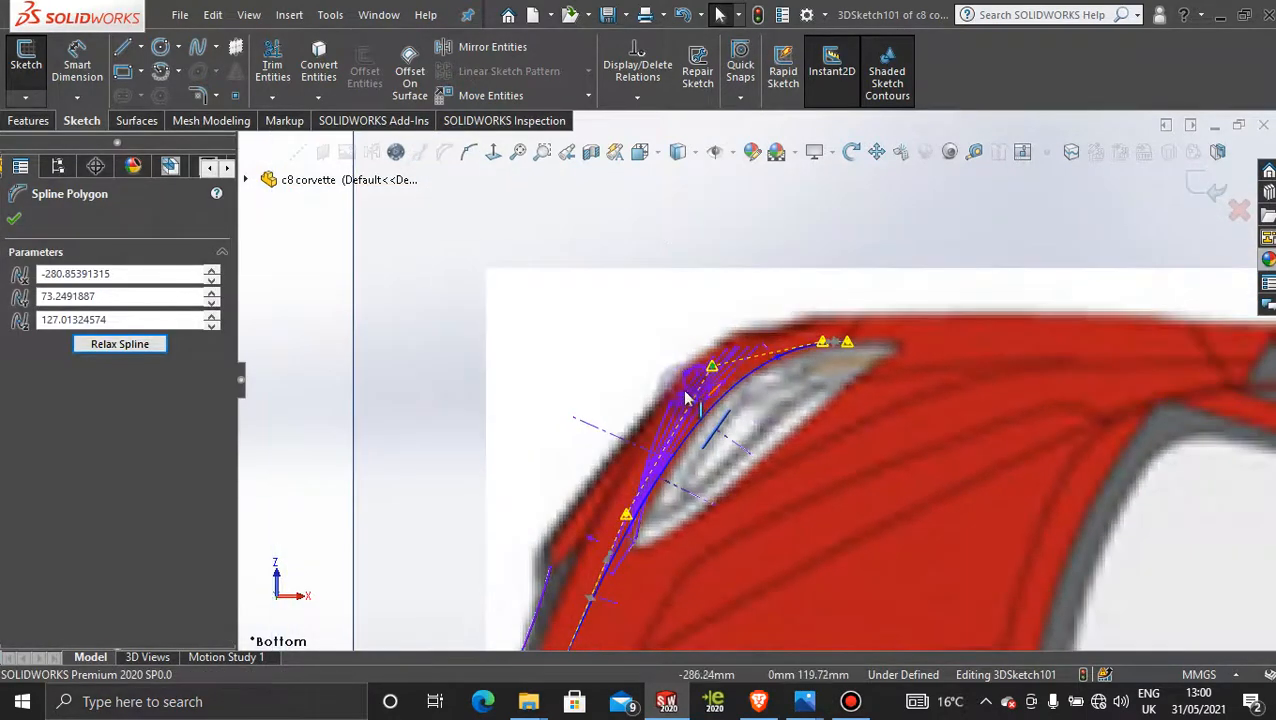
{"action": "scroll", "coordinate": [766, 397], "scroll_direction": "down", "scroll_amount": 3}
{"action": "left_click", "coordinate": [858, 300]}
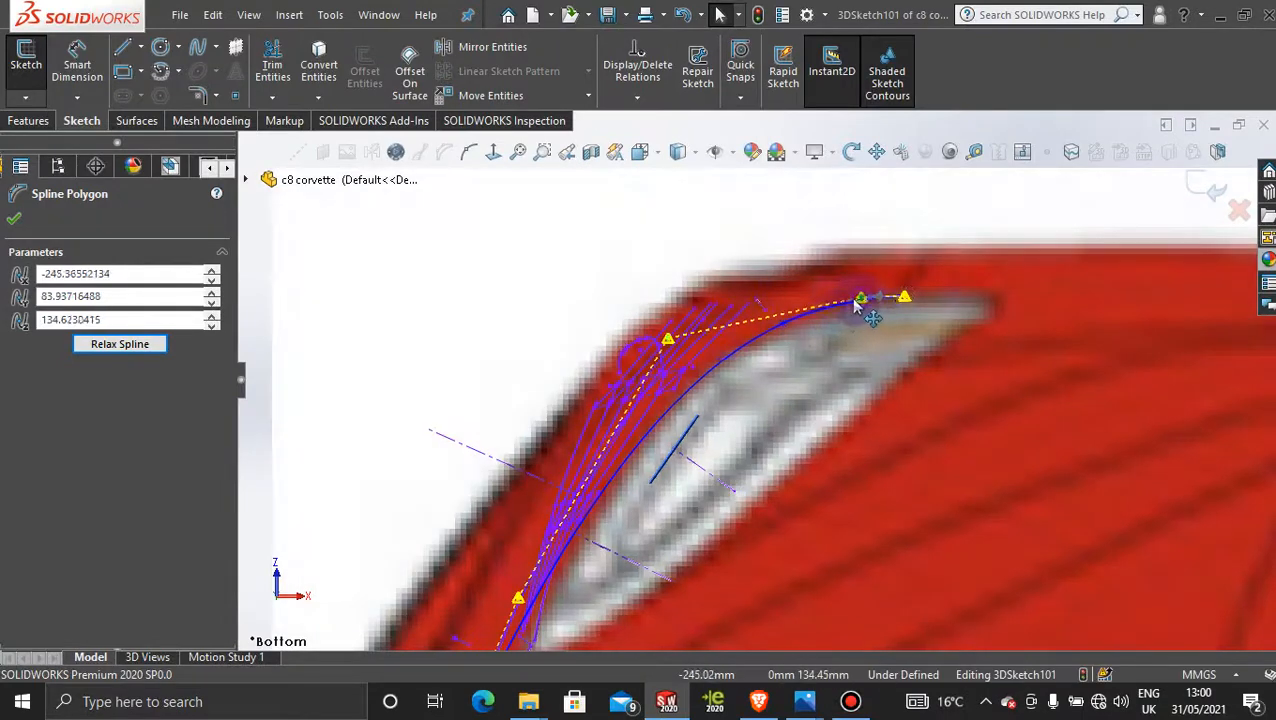
{"action": "mouse_move", "coordinate": [856, 302]}
{"action": "left_mouse_down"}
{"action": "mouse_move", "coordinate": [822, 302]}
{"action": "mouse_move", "coordinate": [833, 301]}
{"action": "left_mouse_up"}
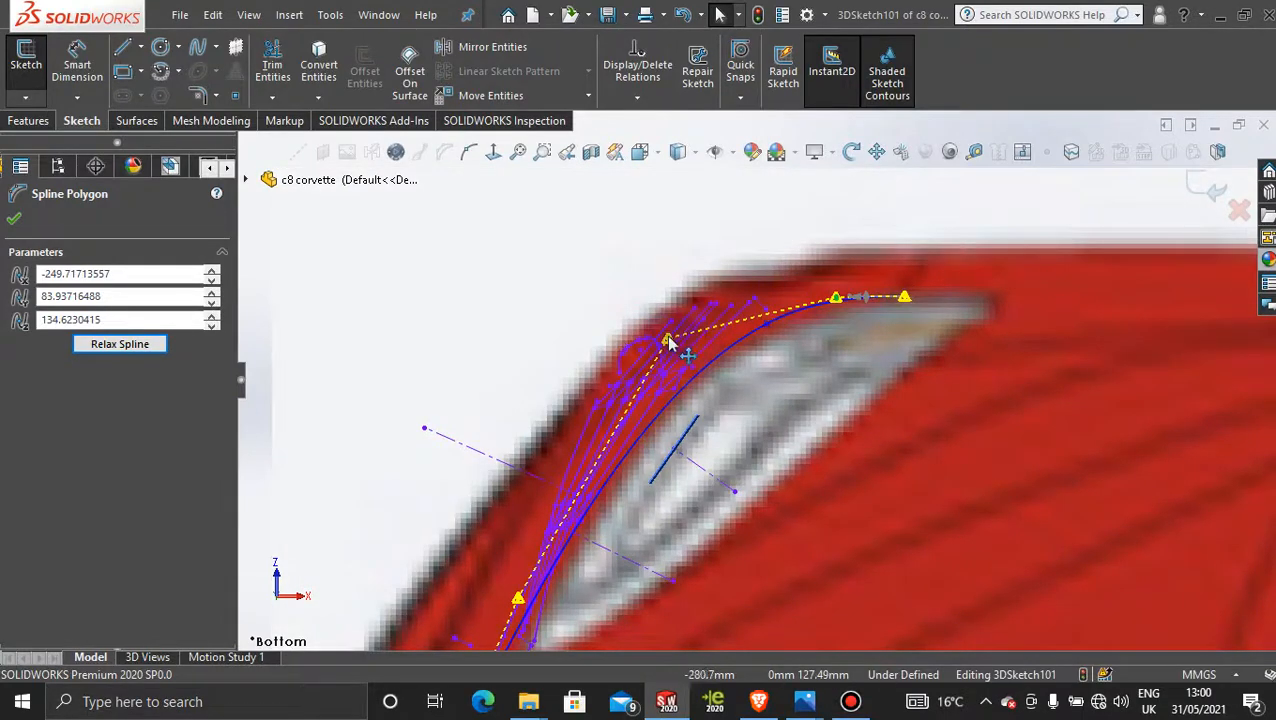
{"action": "left_click_drag", "start_coordinate": [669, 342], "coordinate": [712, 332]}
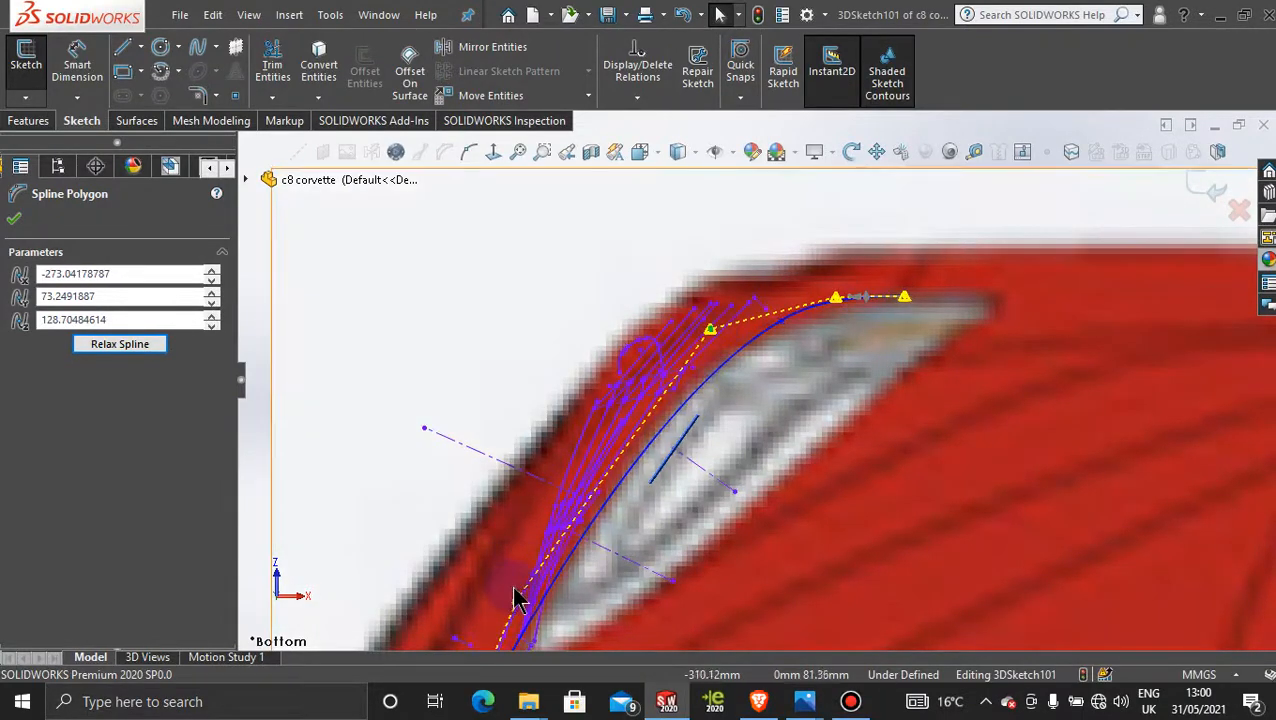
{"action": "left_click_drag", "start_coordinate": [527, 604], "coordinate": [547, 535]}
{"action": "left_click_drag", "start_coordinate": [710, 331], "coordinate": [728, 325]}
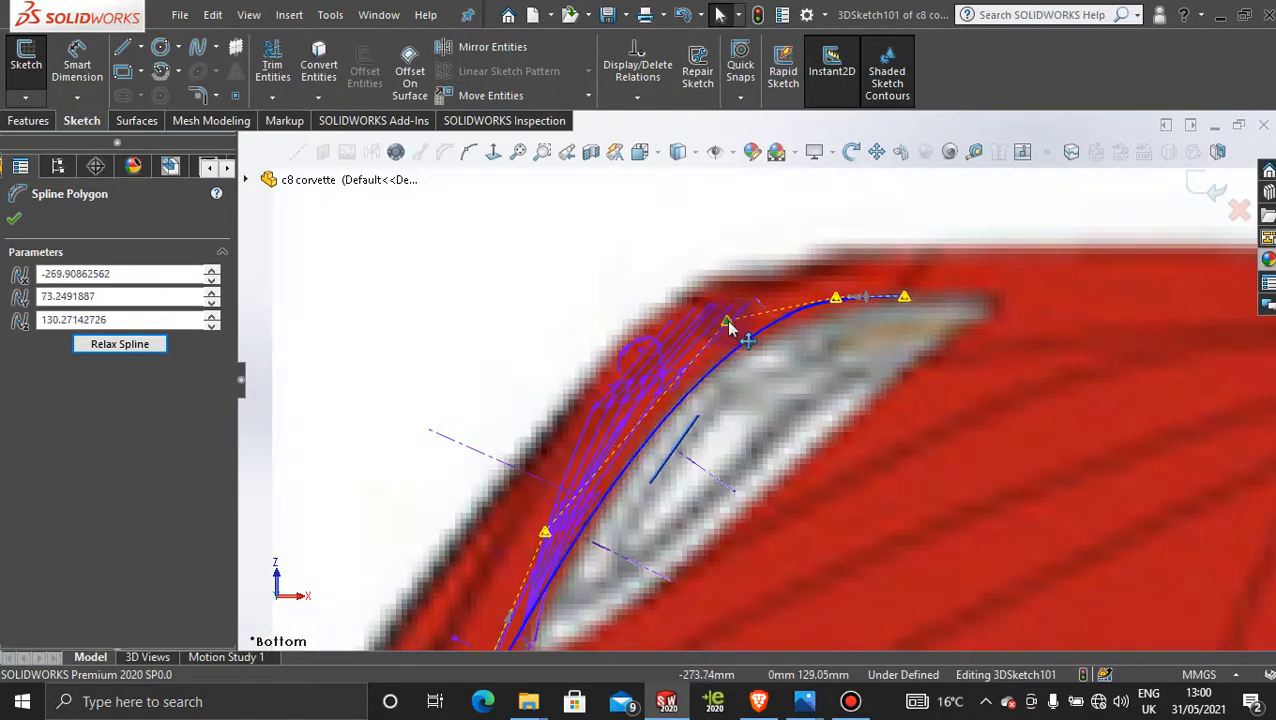
Fine-tune the two rearmost inner control points so the spline's rear bend matches the headlight outline in the picture
{"action": "left_click_drag", "start_coordinate": [837, 298], "coordinate": [819, 303]}
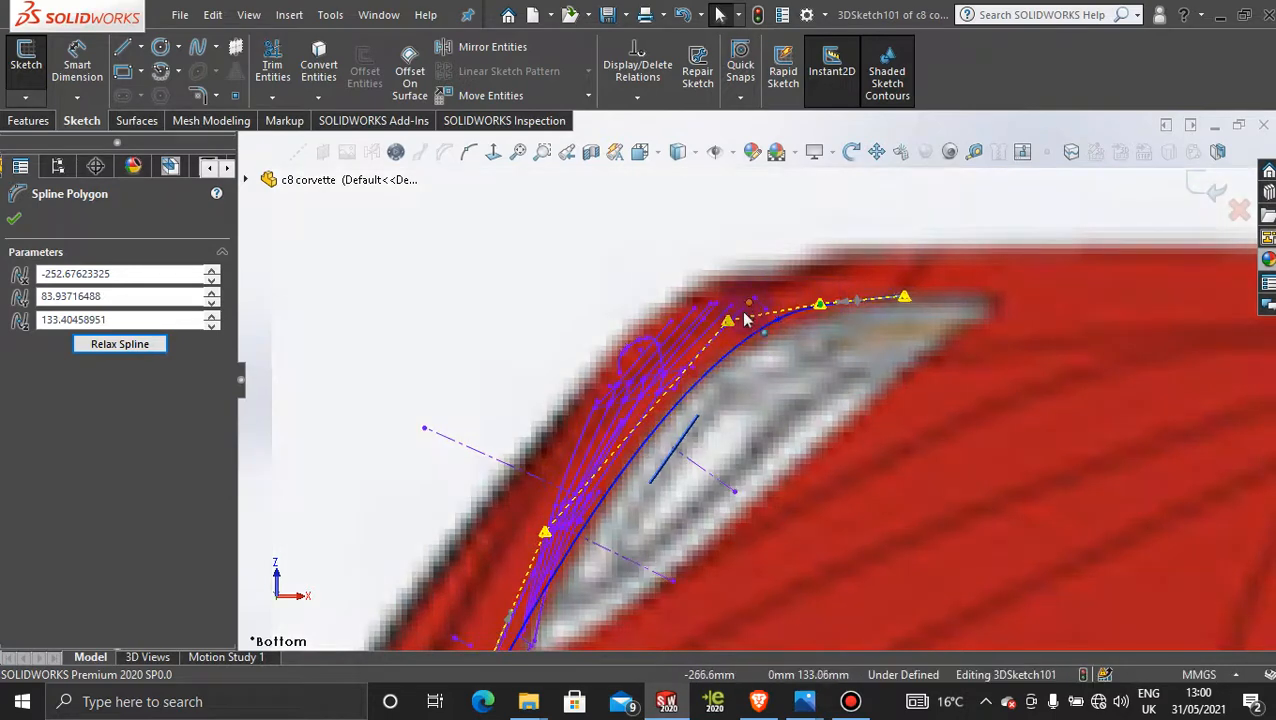
{"action": "left_click_drag", "start_coordinate": [727, 324], "coordinate": [734, 325]}
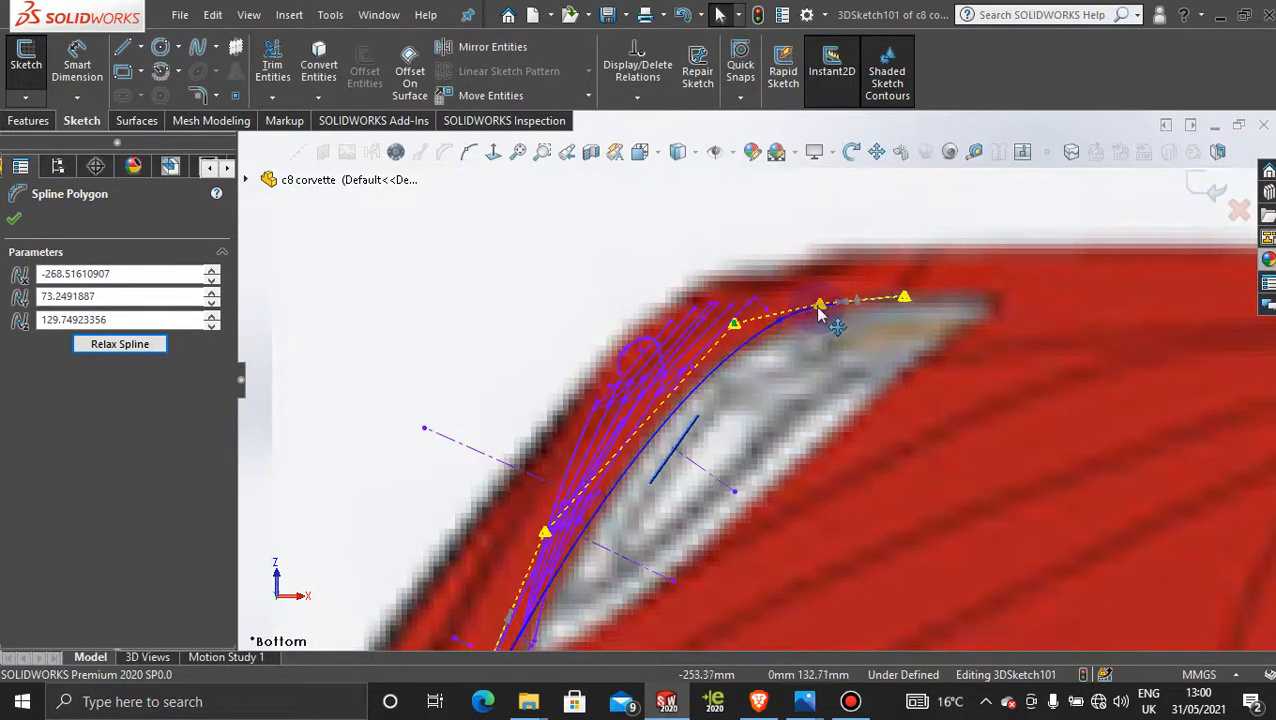
{"action": "left_click_drag", "start_coordinate": [820, 305], "coordinate": [819, 306]}
{"action": "scroll", "coordinate": [764, 366], "scroll_direction": "up", "scroll_amount": 3}
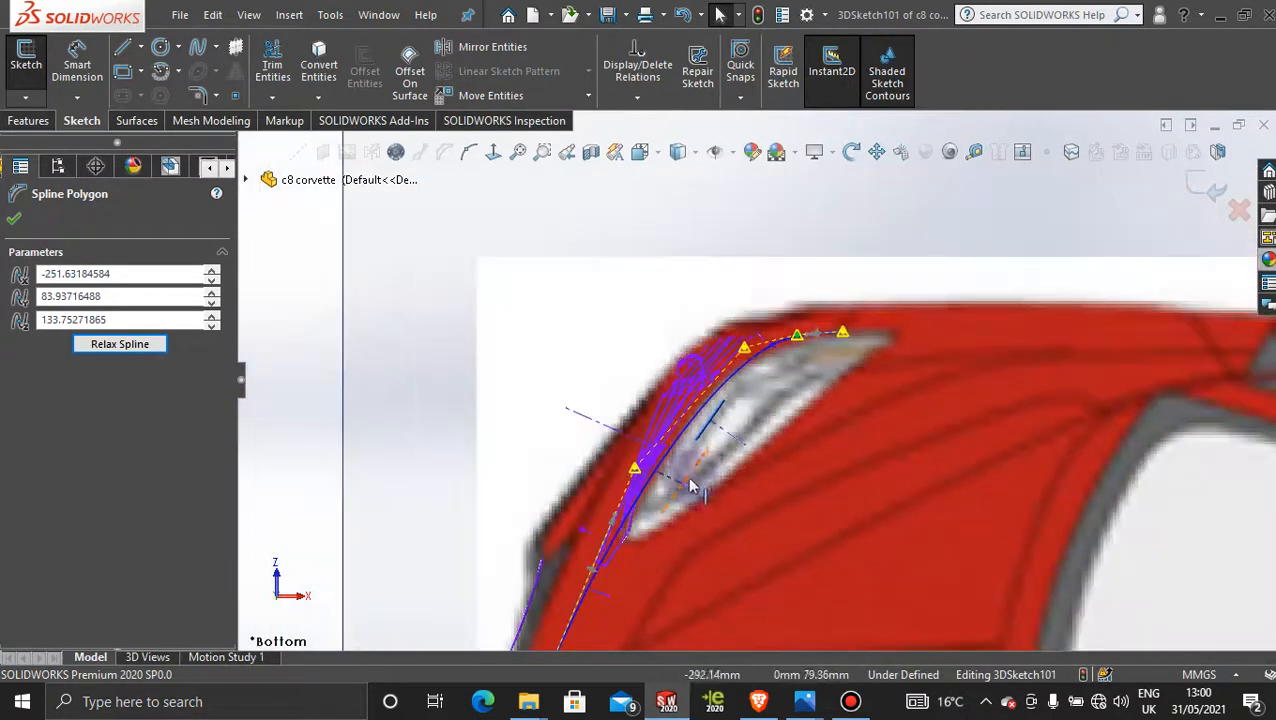
{"action": "scroll", "coordinate": [687, 487], "scroll_direction": "down", "scroll_amount": 2}
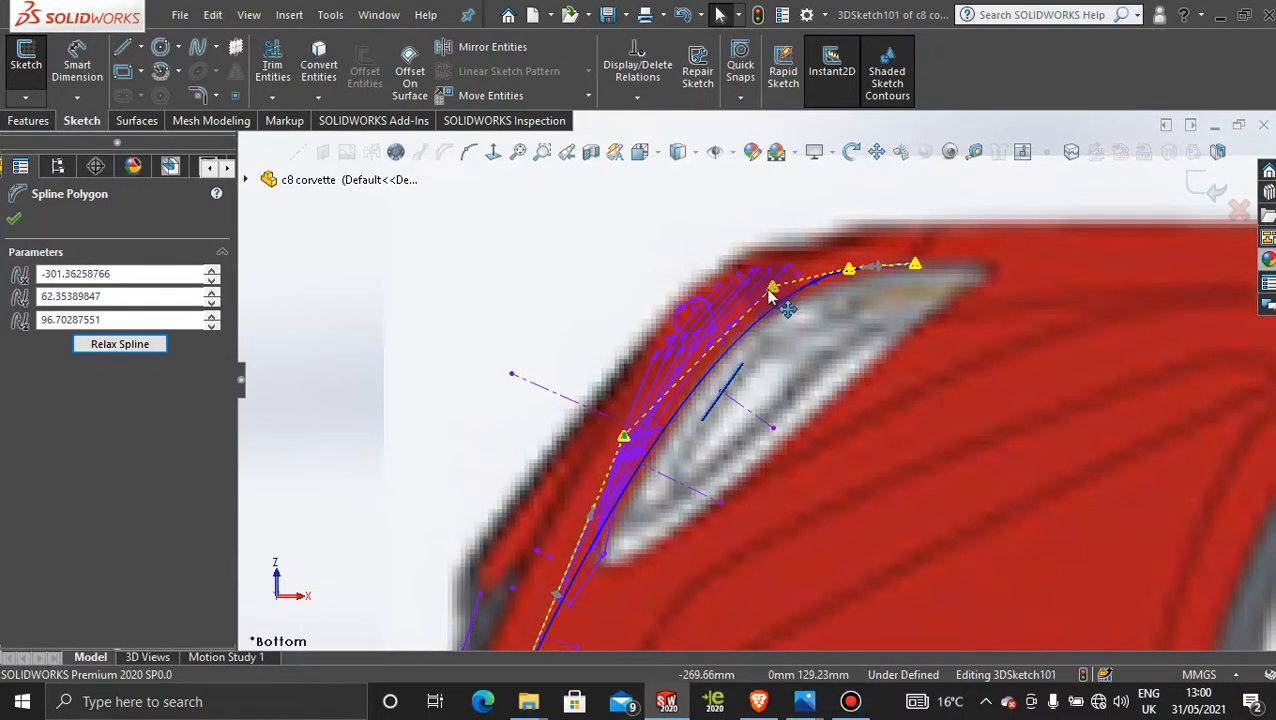
{"action": "left_click_drag", "start_coordinate": [772, 292], "coordinate": [766, 283]}
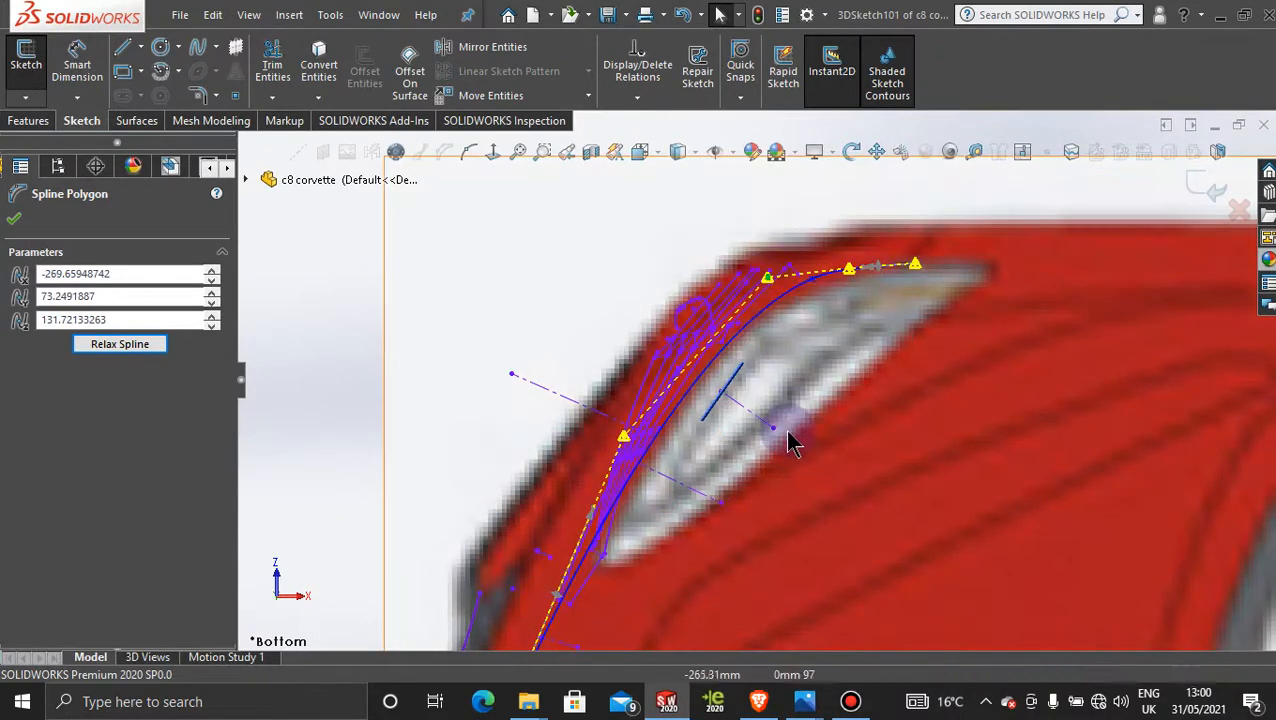
Close the spline polygon properties and activate Display State-2
{"action": "scroll", "coordinate": [789, 436], "scroll_direction": "up", "scroll_amount": 3}
{"action": "scroll", "coordinate": [712, 476], "scroll_direction": "down", "scroll_amount": 2}
{"action": "scroll", "coordinate": [712, 476], "scroll_direction": "up", "scroll_amount": 5}
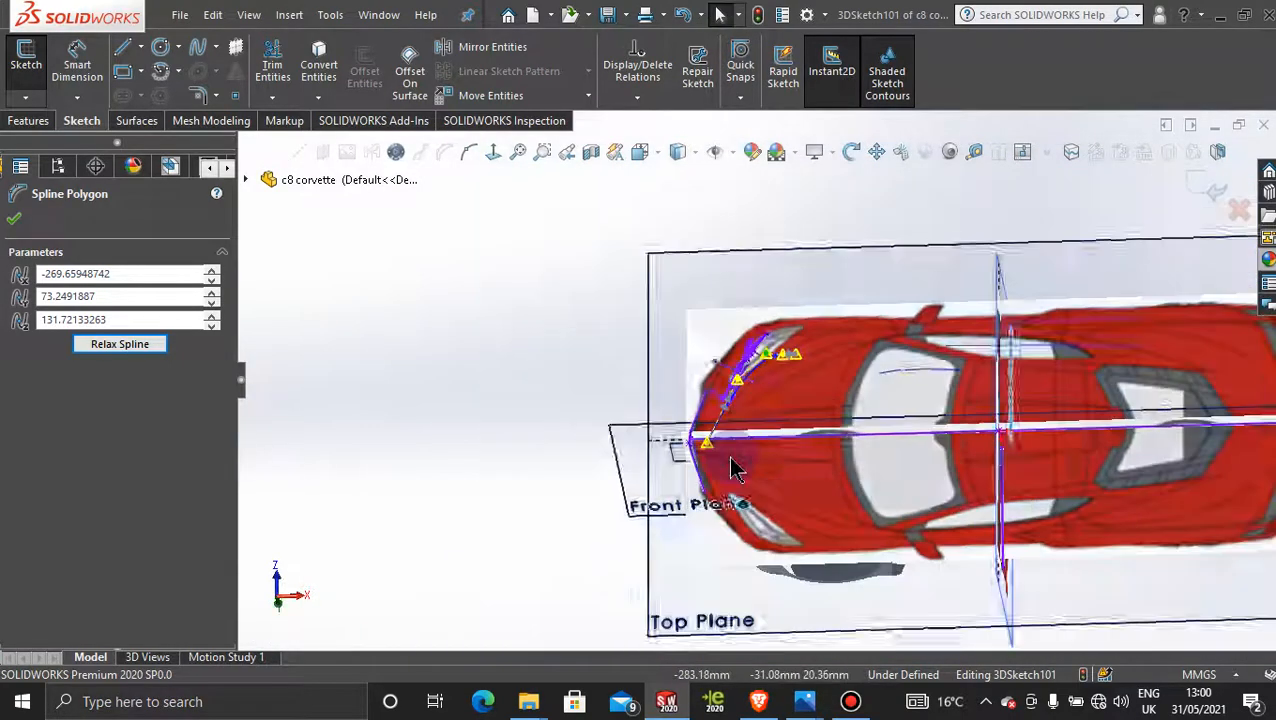
{"action": "mouse_move", "coordinate": [733, 468]}
{"action": "middle_mouse_down"}
{"action": "mouse_move", "coordinate": [769, 299]}
{"action": "mouse_move", "coordinate": [790, 488]}
{"action": "mouse_move", "coordinate": [812, 507]}
{"action": "mouse_move", "coordinate": [828, 316]}
{"action": "mouse_move", "coordinate": [806, 476]}
{"action": "mouse_move", "coordinate": [829, 530]}
{"action": "mouse_move", "coordinate": [821, 481]}
{"action": "mouse_move", "coordinate": [840, 518]}
{"action": "middle_mouse_up"}
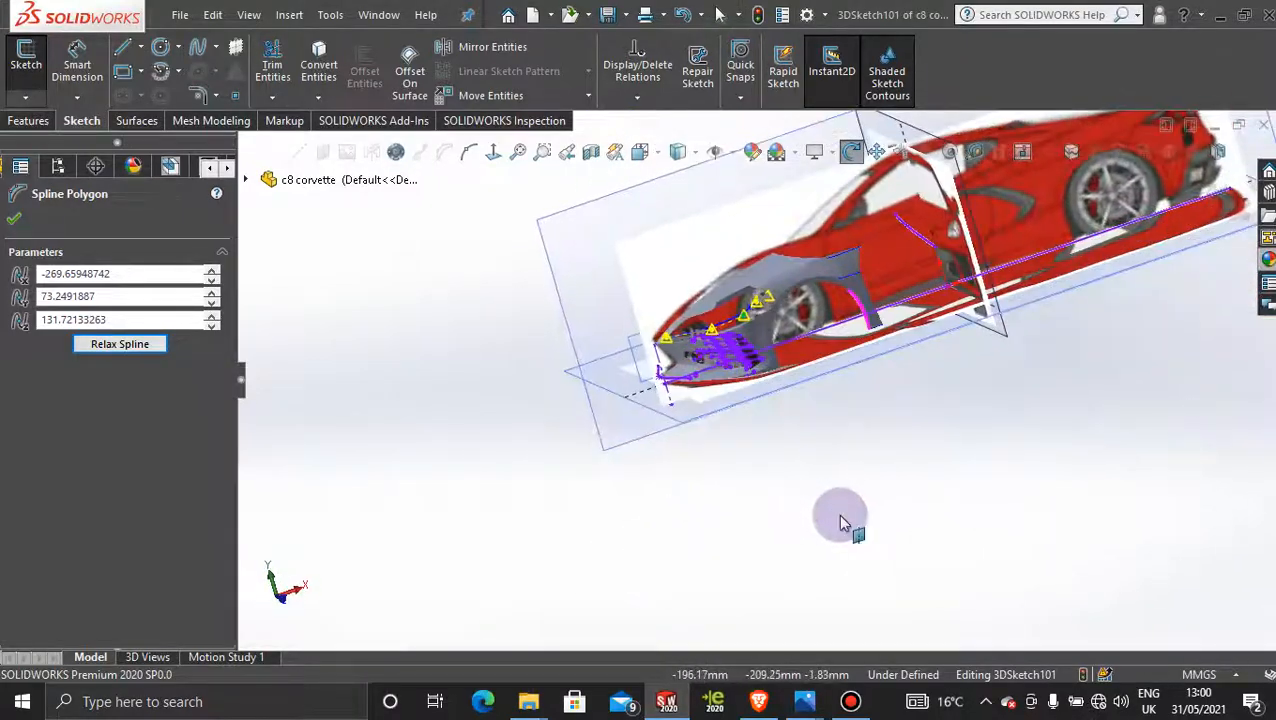
{"action": "left_click", "coordinate": [14, 218]}
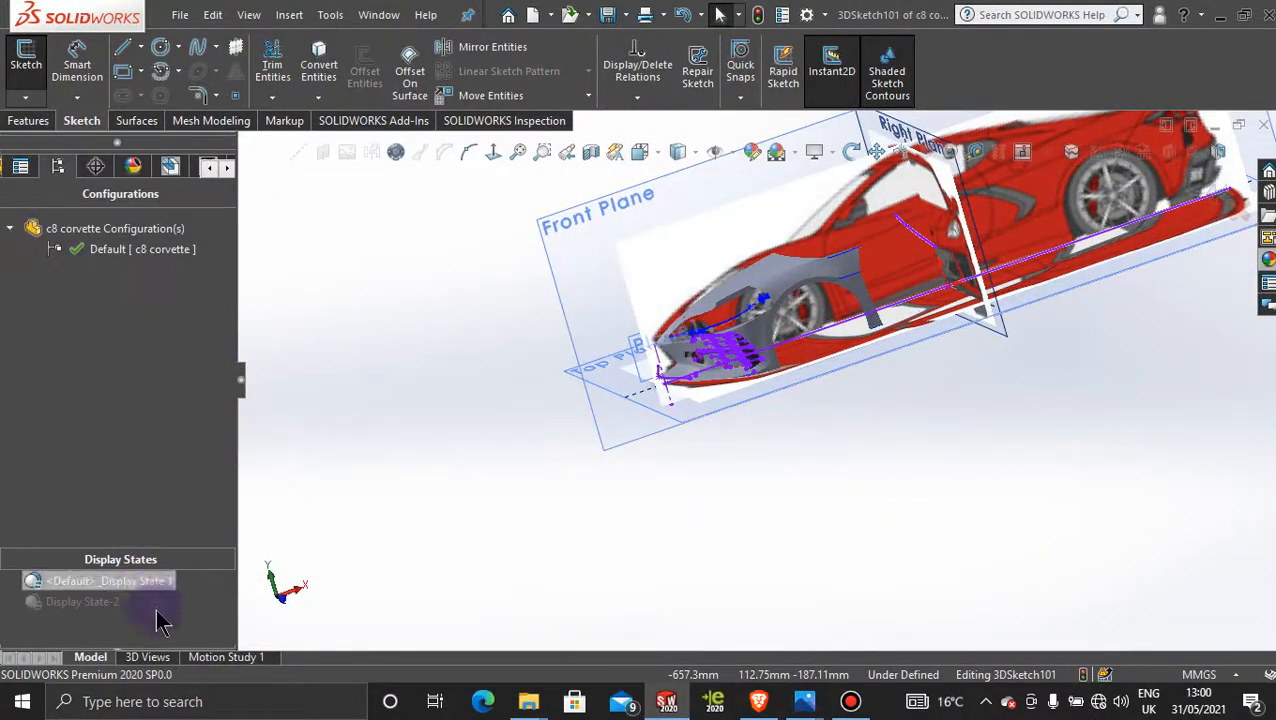
{"action": "left_click", "coordinate": [80, 602]}
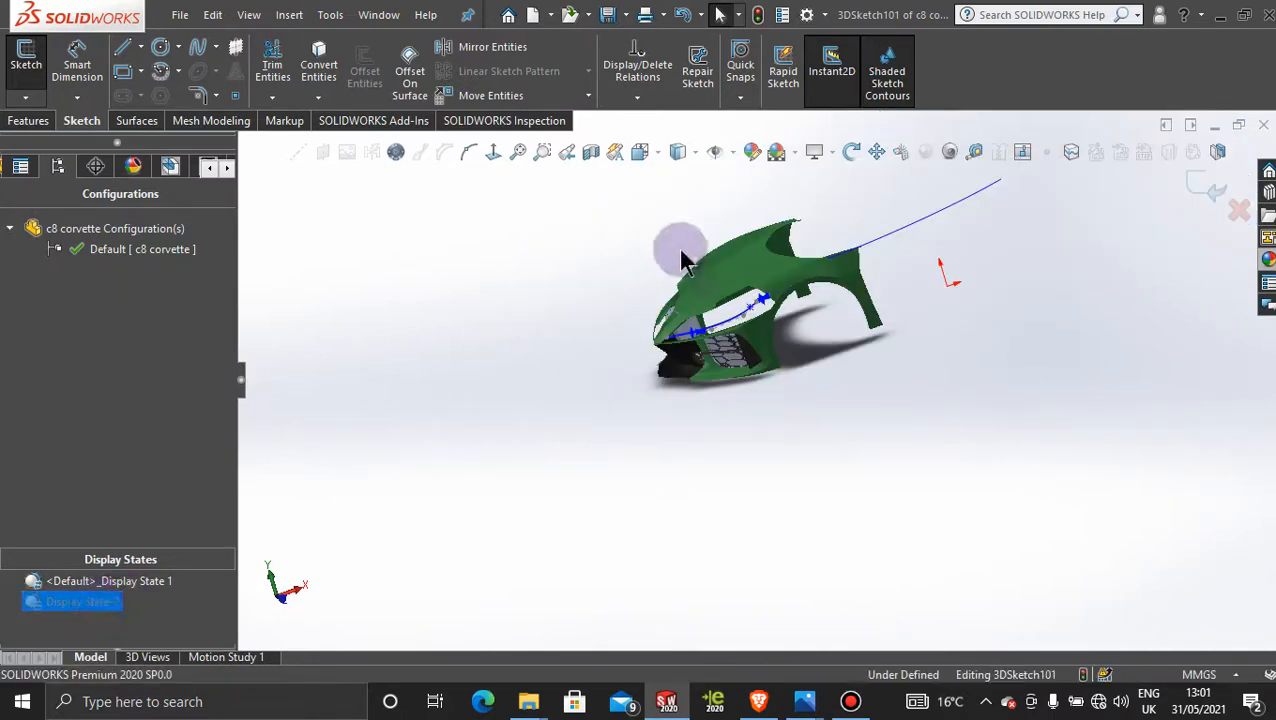
In the Front view, raise the two middle control points of the spline to even out its curve across the headlight opening
{"action": "middle_click_drag", "start_coordinate": [761, 247], "coordinate": [800, 293]}
{"action": "key", "text": "space"}
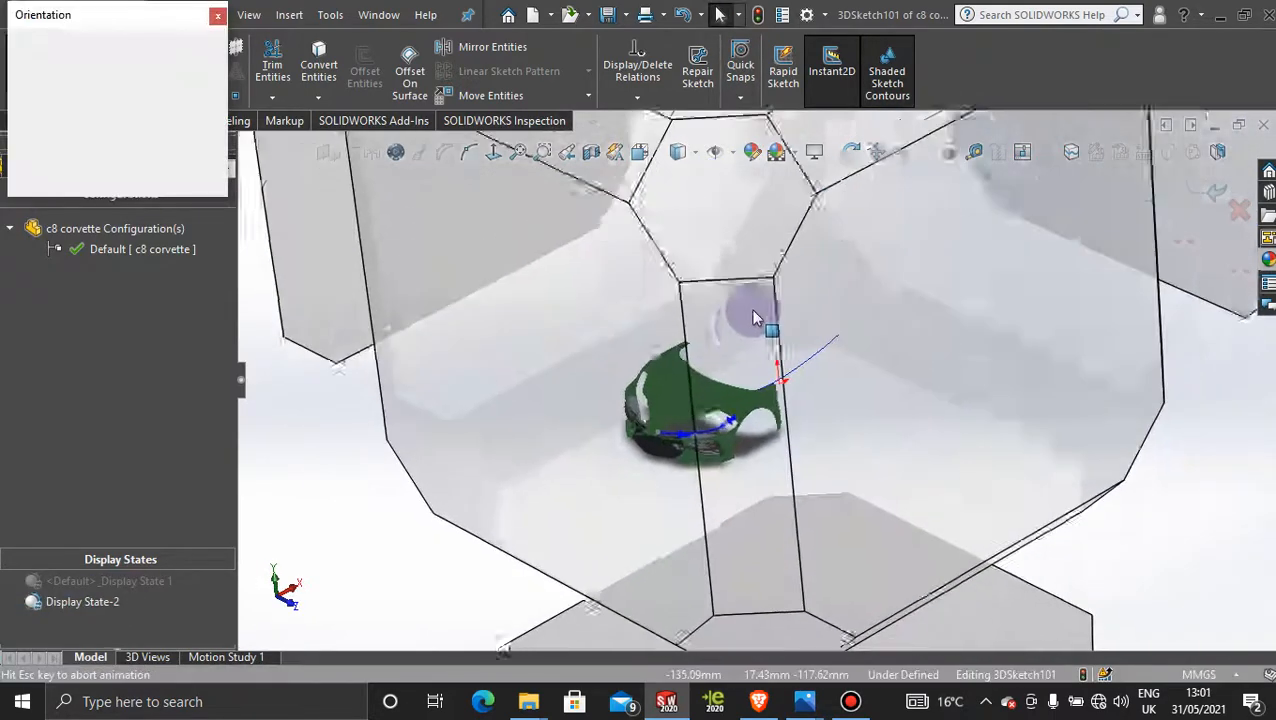
{"action": "left_click", "coordinate": [675, 458]}
{"action": "scroll", "coordinate": [638, 530], "scroll_direction": "down", "scroll_amount": 10}
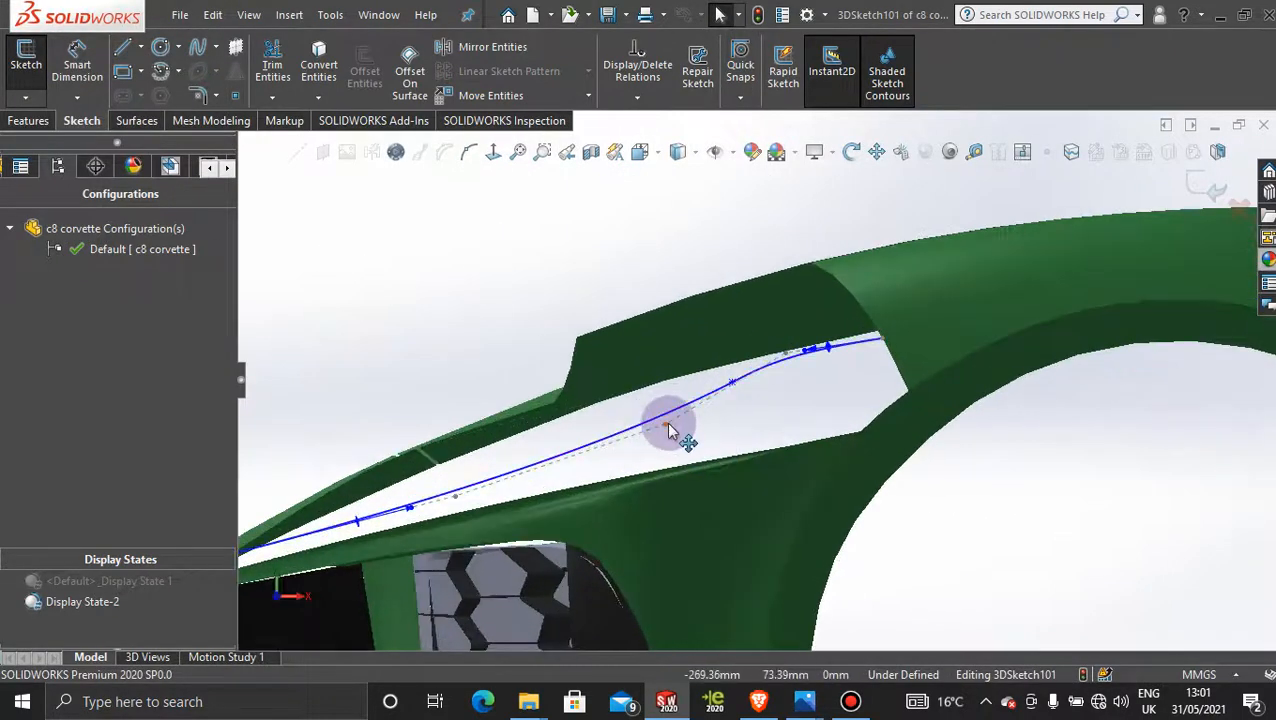
{"action": "left_click_drag", "start_coordinate": [670, 430], "coordinate": [654, 406]}
{"action": "left_click_drag", "start_coordinate": [455, 497], "coordinate": [447, 471]}
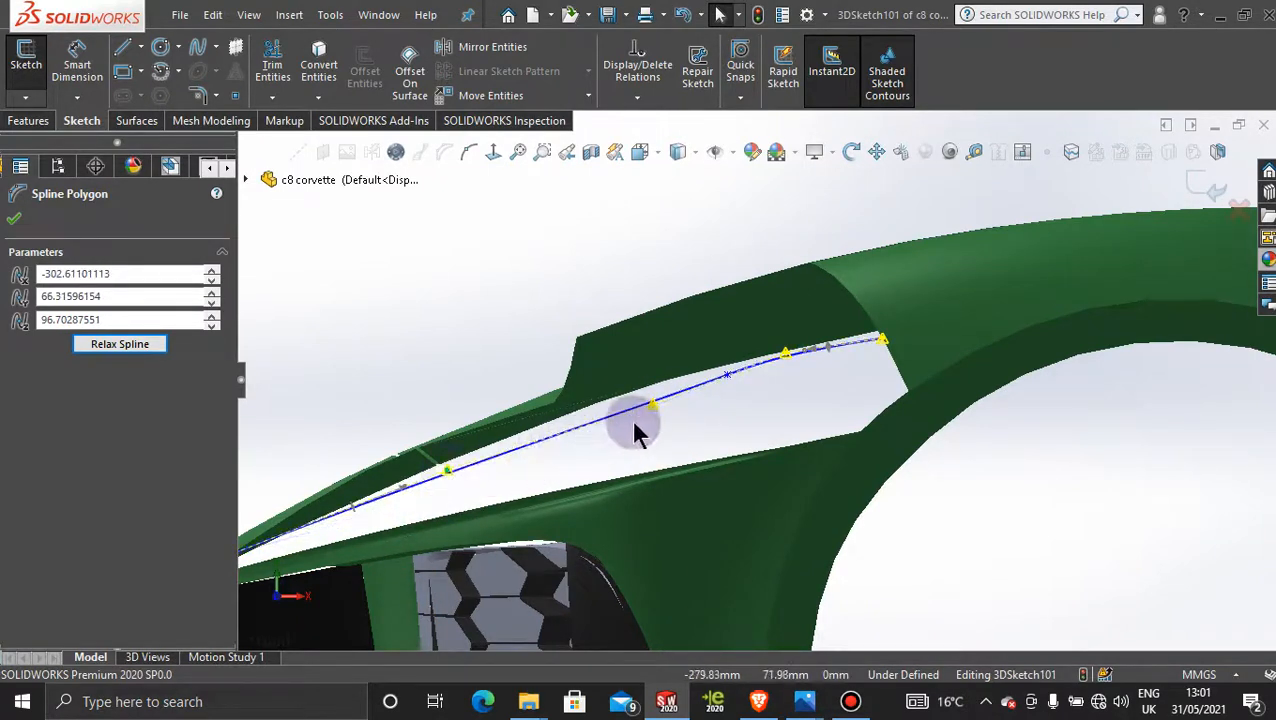
Adjust the rear control points so the spline forms a smooth arc just below the headlight opening's upper edge
{"action": "left_click_drag", "start_coordinate": [655, 404], "coordinate": [643, 398]}
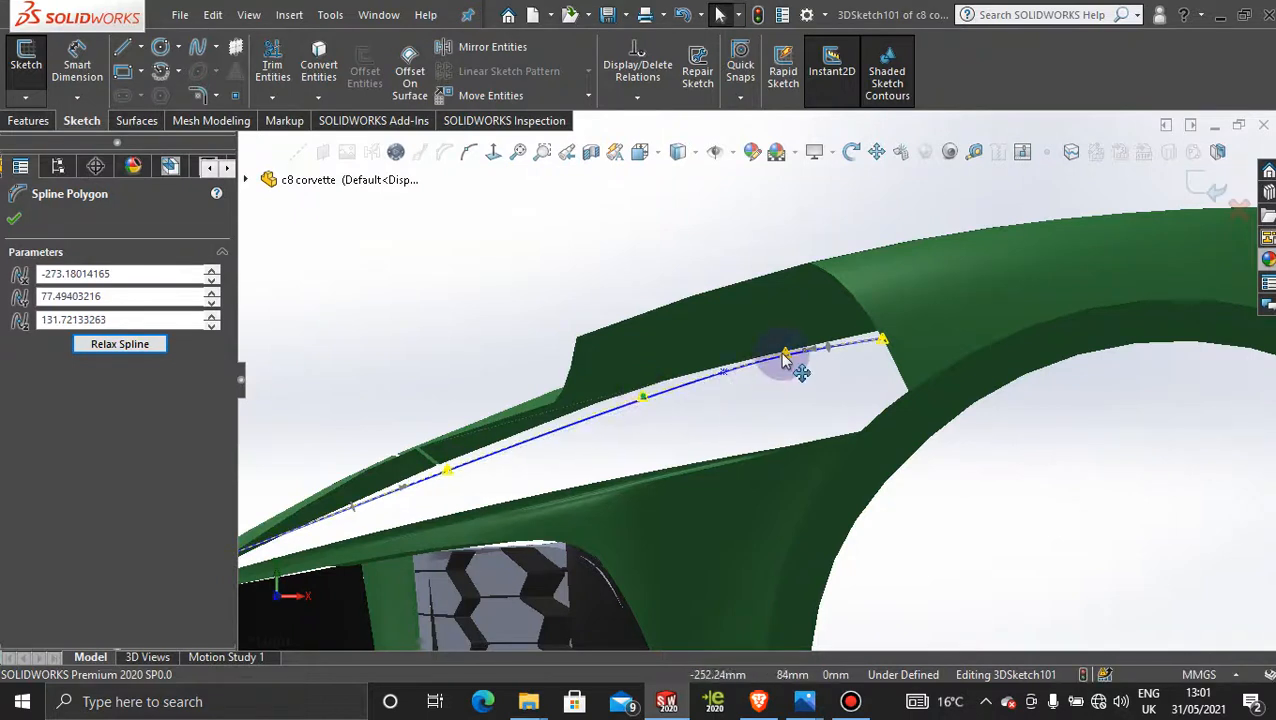
{"action": "left_click_drag", "start_coordinate": [786, 355], "coordinate": [777, 362]}
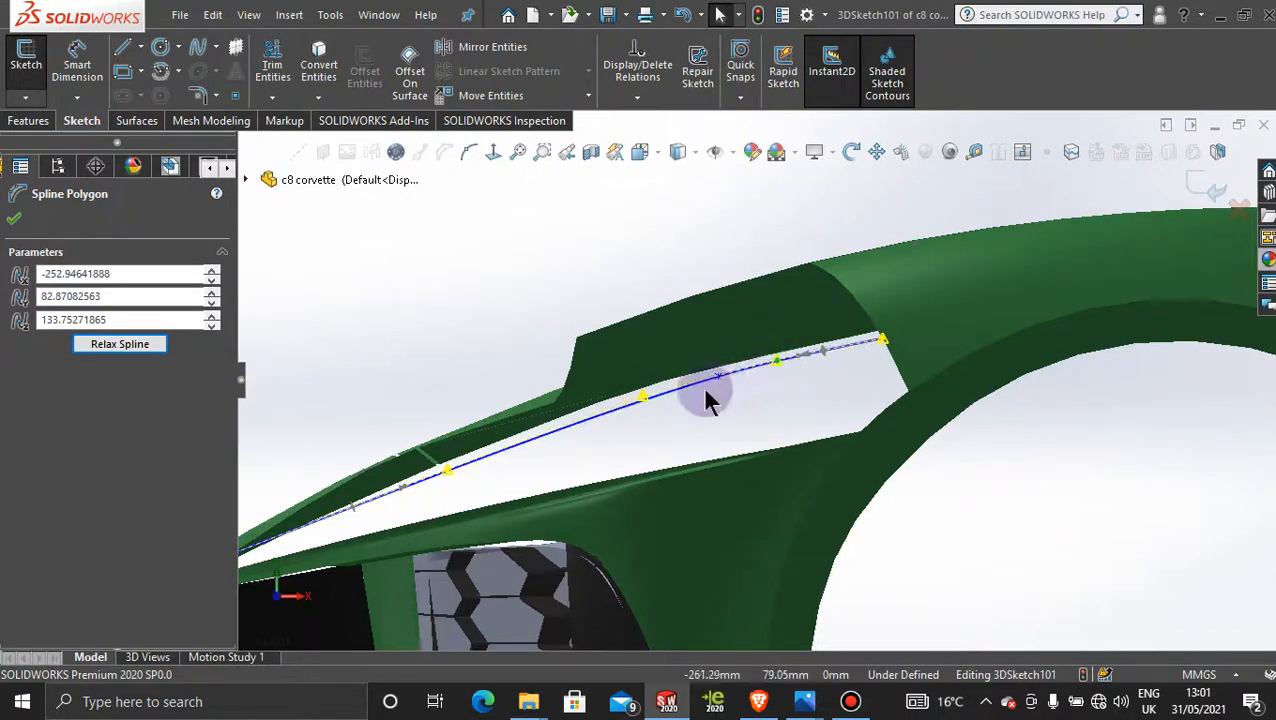
{"action": "left_click_drag", "start_coordinate": [643, 402], "coordinate": [647, 406]}
Add a tangent relation between the headlight spline and the fender surface Boundary-Surface12 at the spline's rear end
{"action": "middle_click_drag", "start_coordinate": [647, 406], "coordinate": [718, 507]}
{"action": "scroll", "coordinate": [950, 403], "scroll_direction": "up", "scroll_amount": 4}
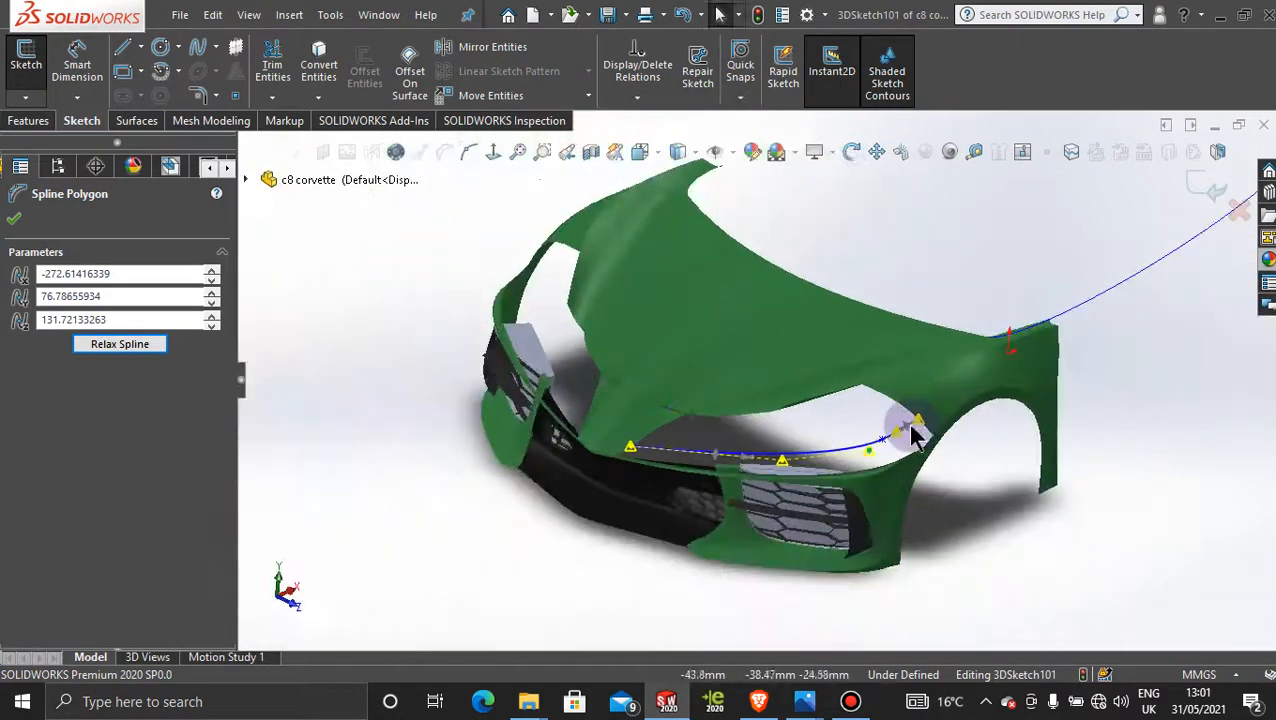
{"action": "middle_click_drag", "start_coordinate": [905, 424], "coordinate": [918, 432]}
{"action": "scroll", "coordinate": [948, 391], "scroll_direction": "down", "scroll_amount": 4}
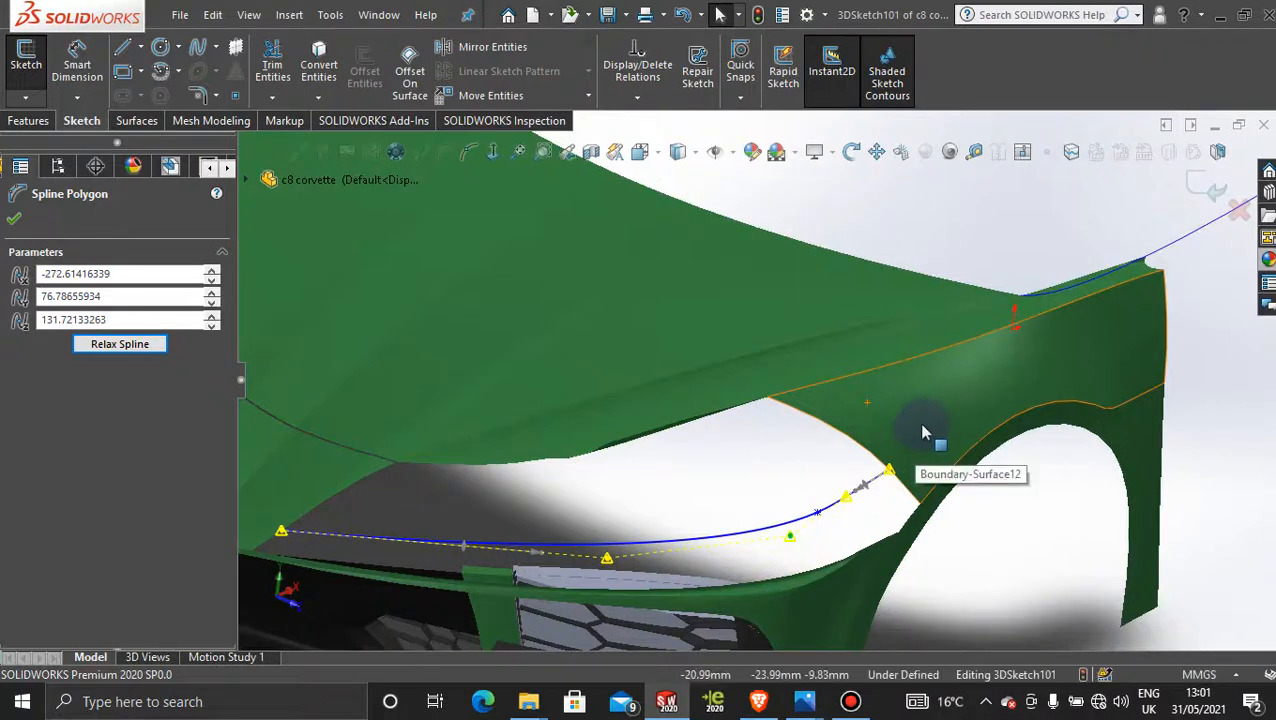
{"action": "left_click", "coordinate": [922, 432]}
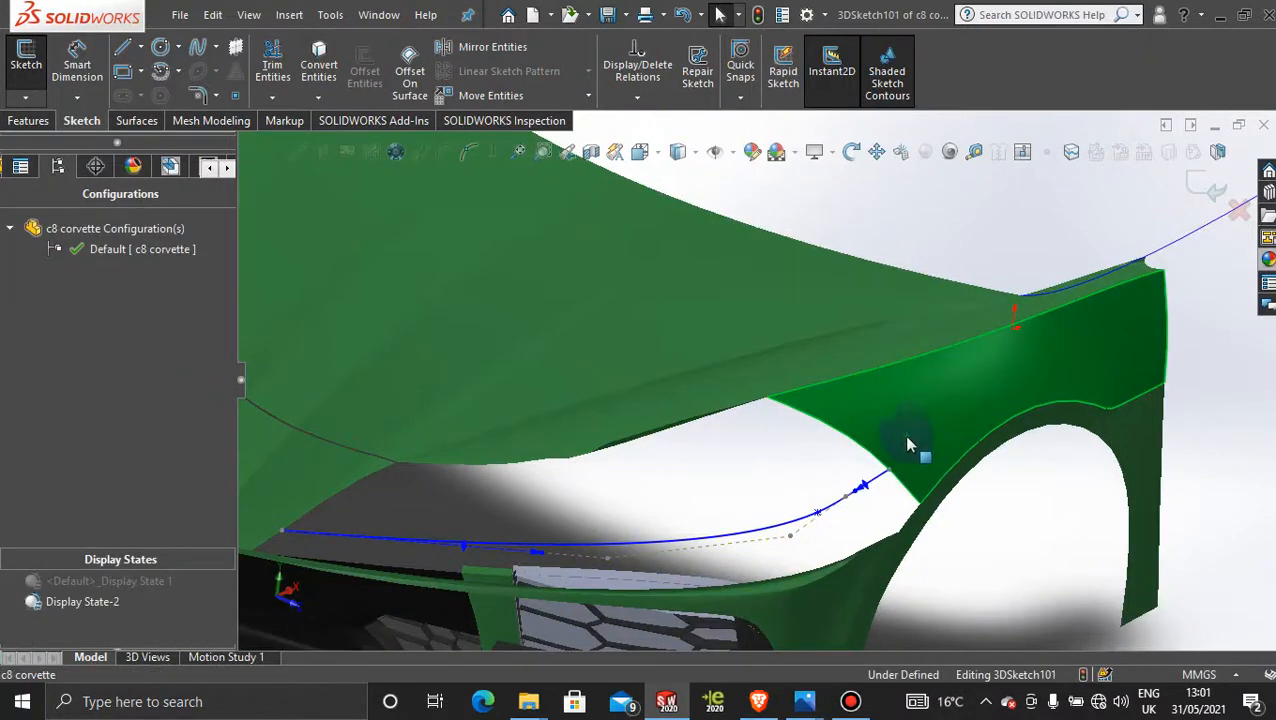
{"action": "left_click", "coordinate": [793, 522]}
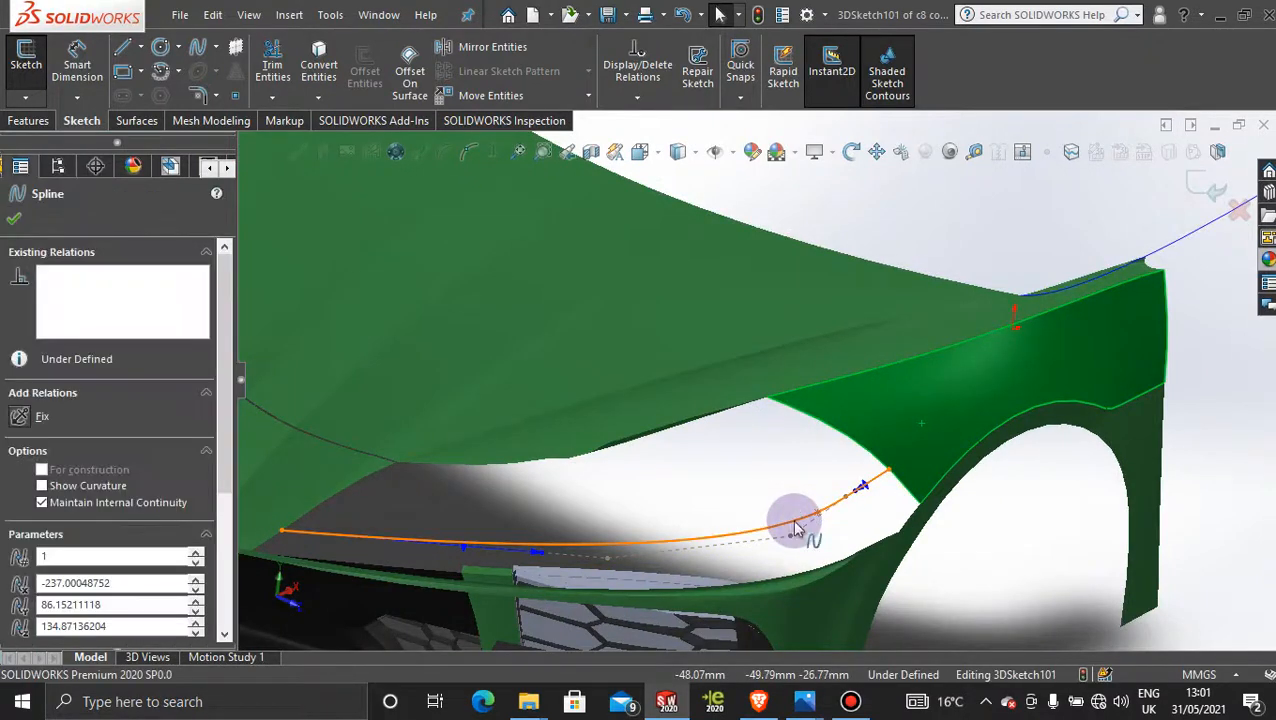
{"action": "left_click", "coordinate": [847, 441]}
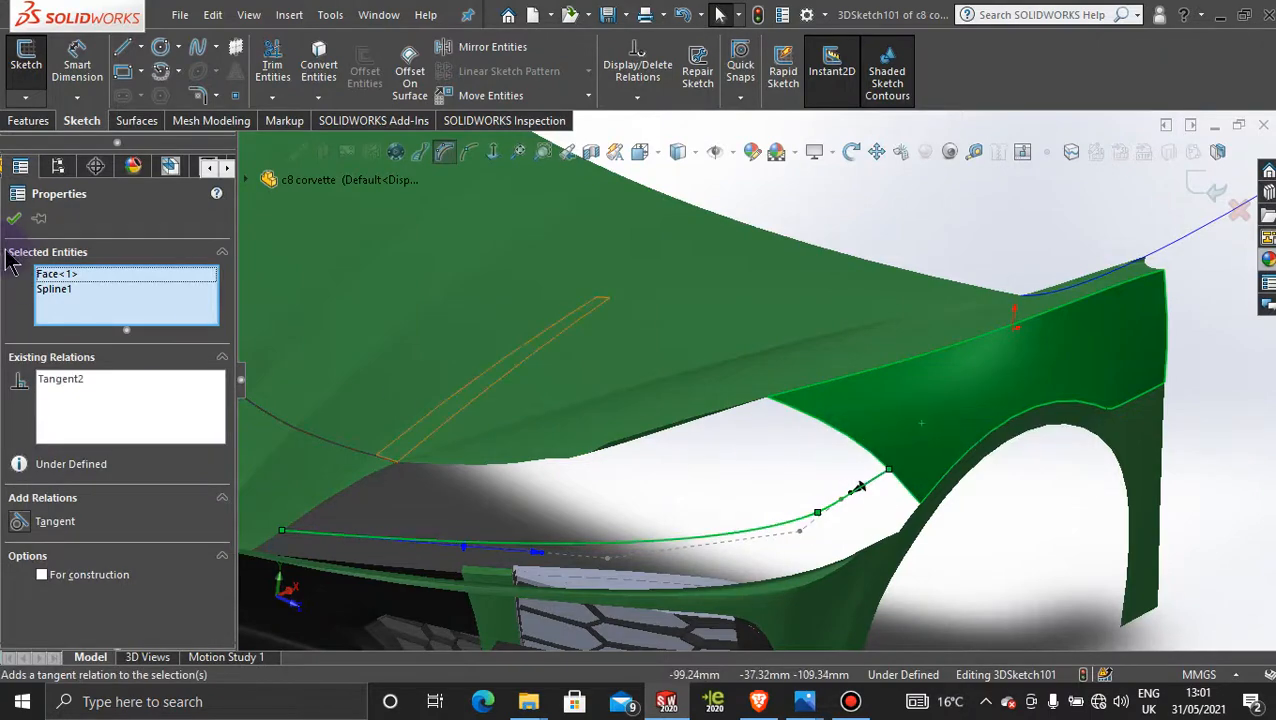
{"action": "left_click", "coordinate": [17, 219]}
In the Front view, lower the spline's raised middle control point toward the headlight opening's upper edge
{"action": "middle_click_drag", "start_coordinate": [441, 370], "coordinate": [687, 371]}
{"action": "key", "text": "space"}
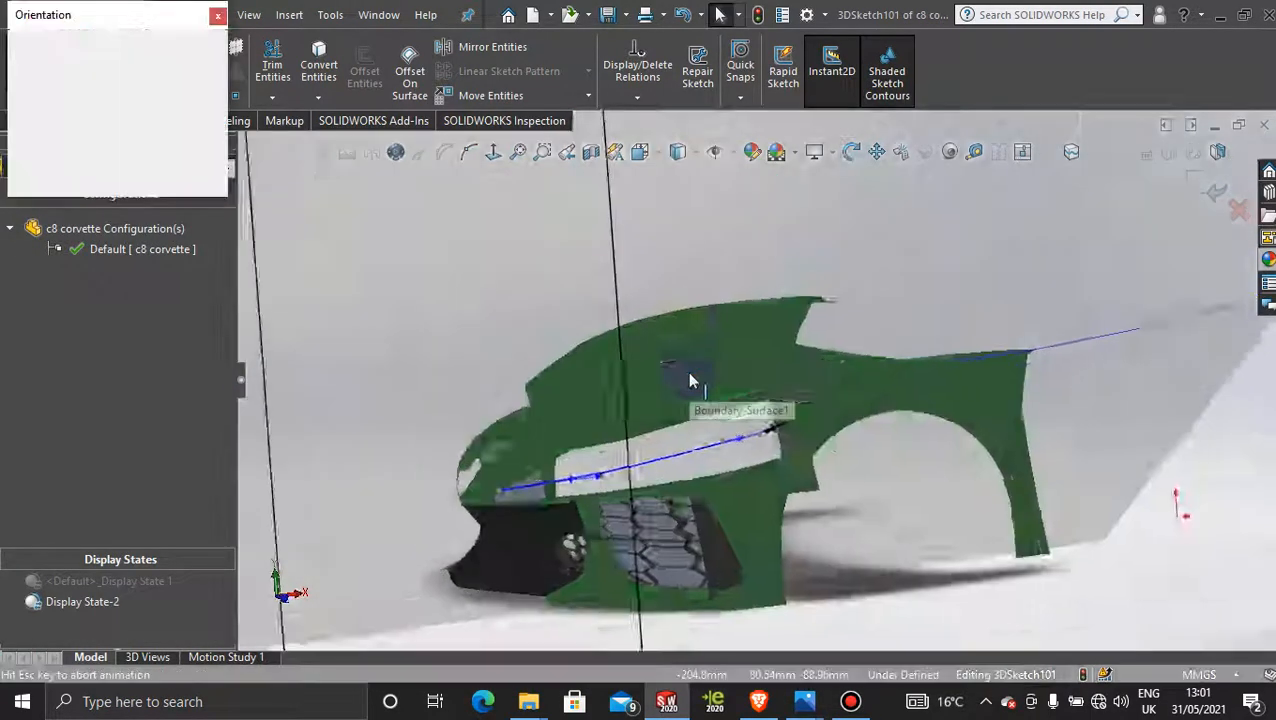
{"action": "left_click", "coordinate": [585, 425]}
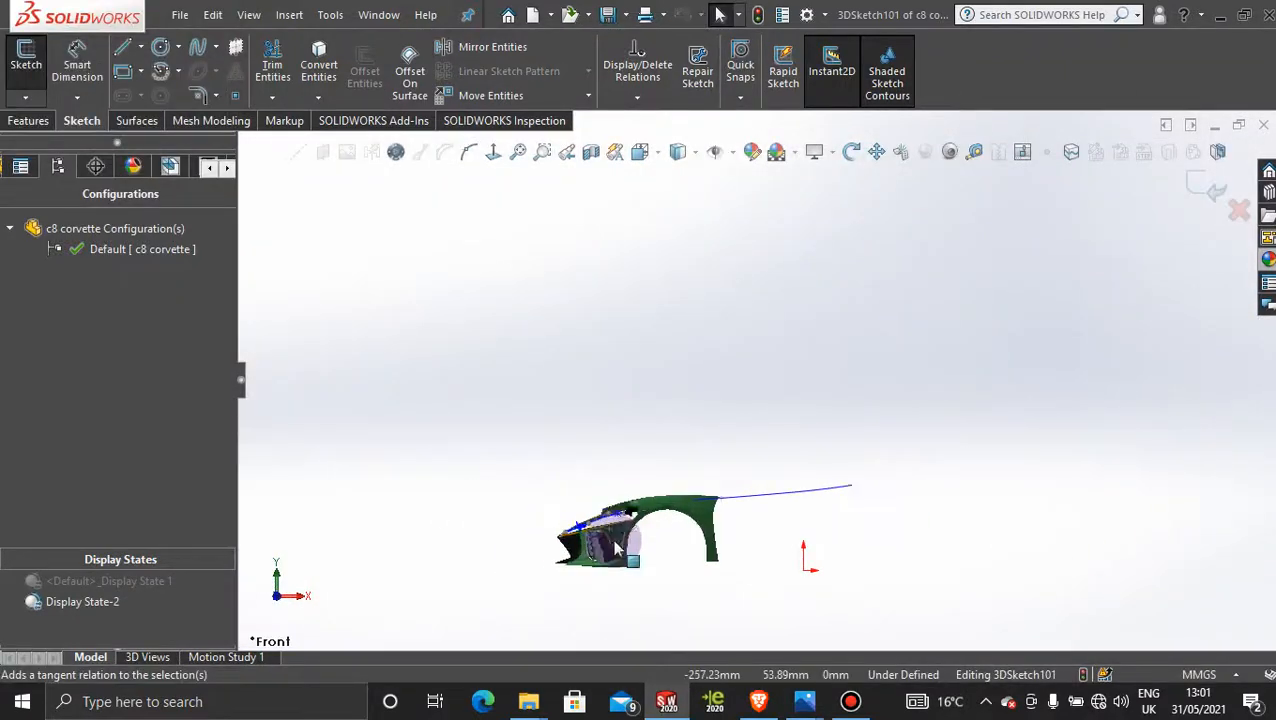
{"action": "scroll", "coordinate": [643, 480], "scroll_direction": "down", "scroll_amount": 5}
{"action": "scroll", "coordinate": [643, 480], "scroll_direction": "down", "scroll_amount": 6}
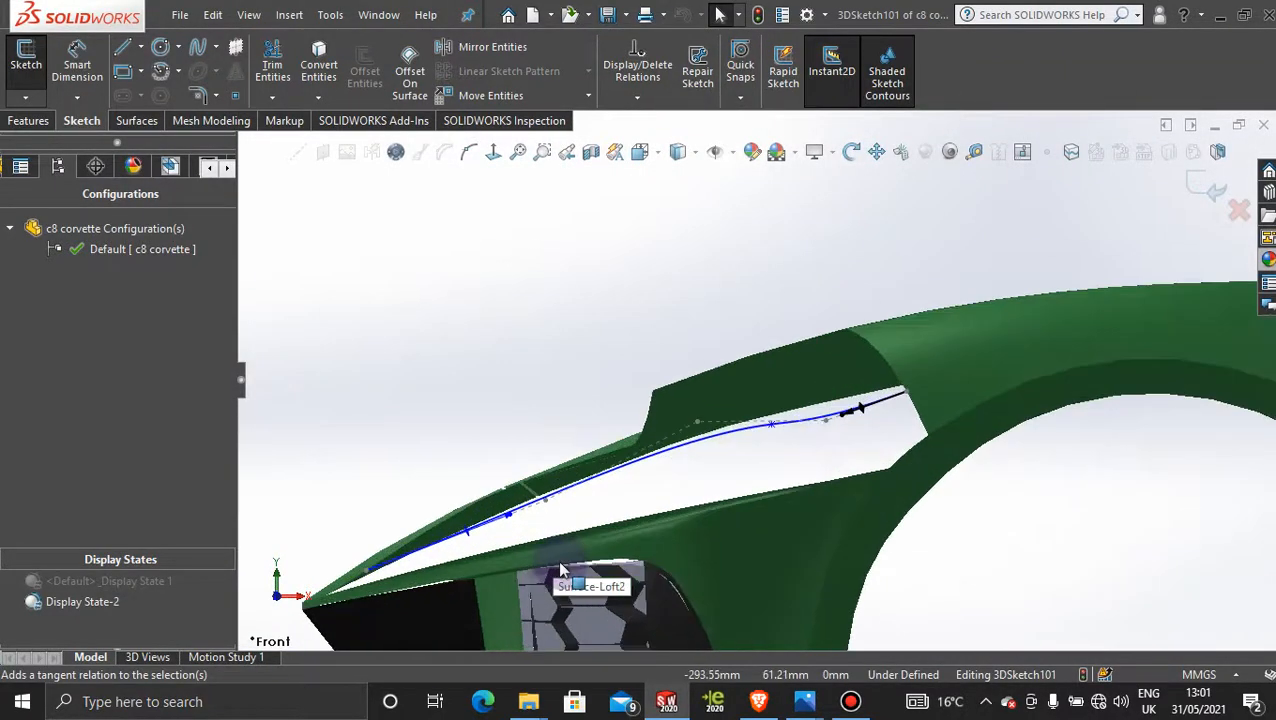
{"action": "left_click", "coordinate": [783, 344]}
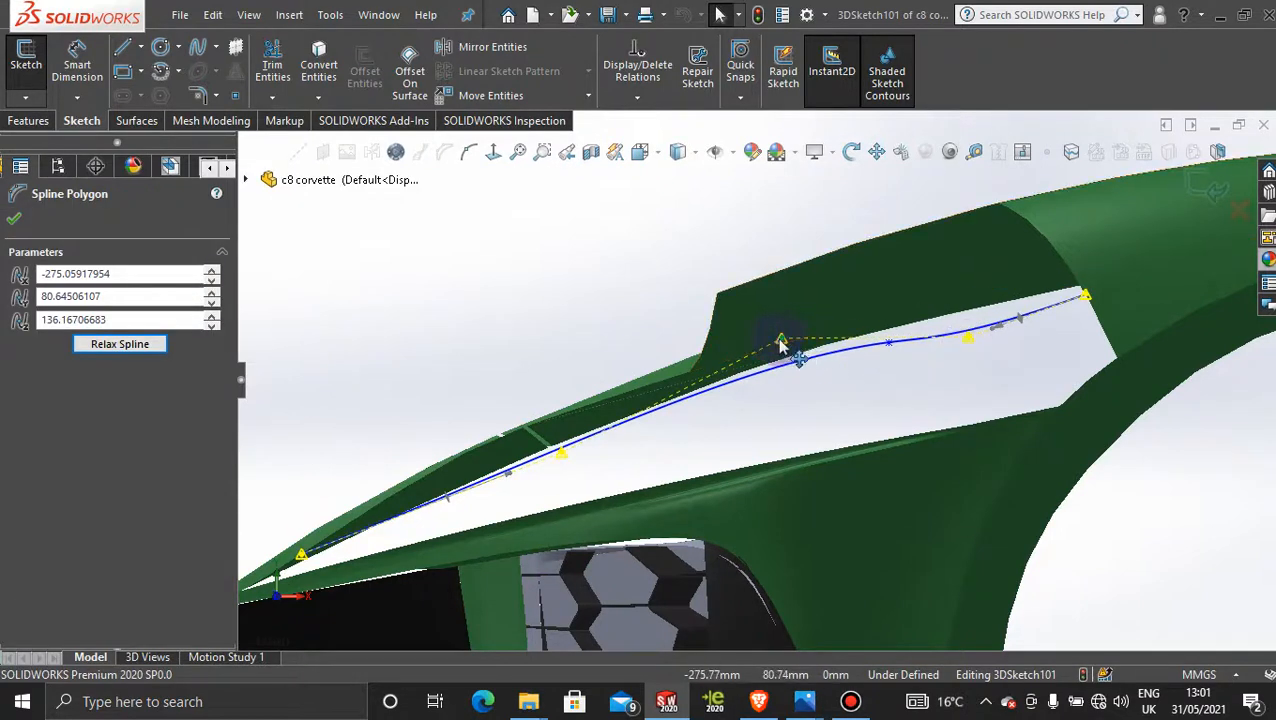
{"action": "left_click_drag", "start_coordinate": [782, 344], "coordinate": [787, 360]}
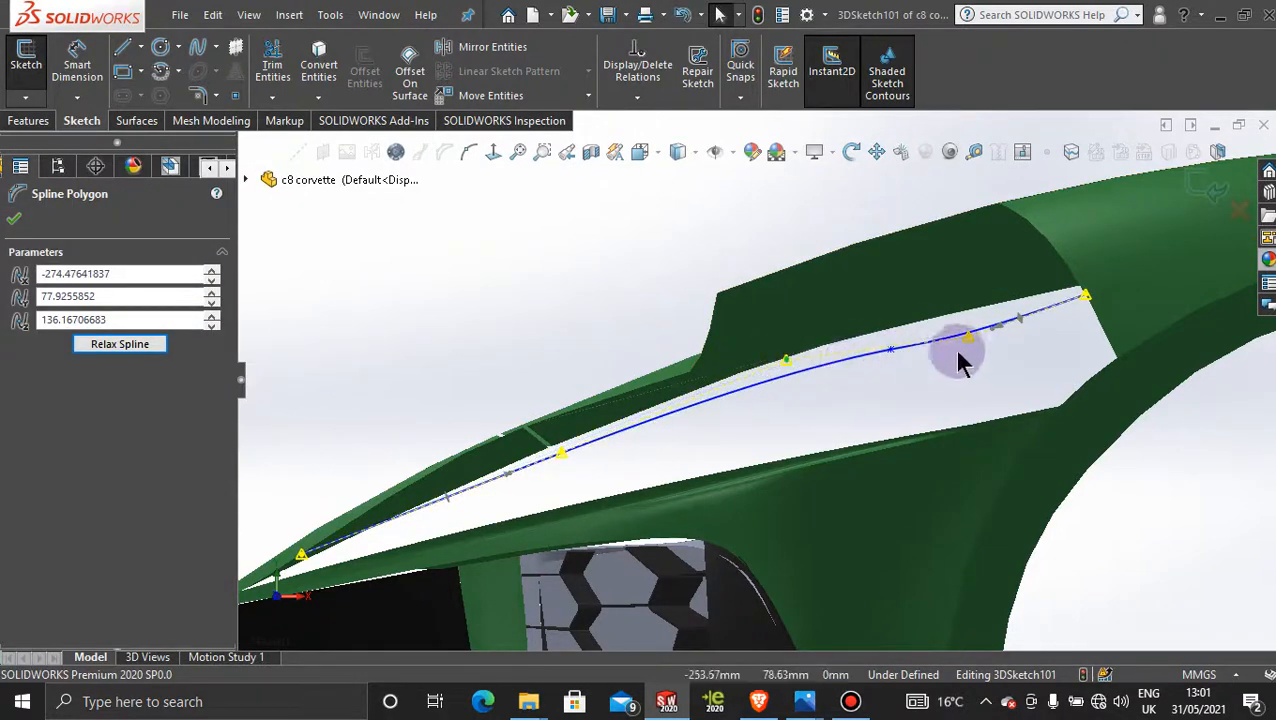
Raise the rear control point slightly and lower the middle one until the spline runs smoothly into the fender surface
{"action": "left_click_drag", "start_coordinate": [968, 343], "coordinate": [965, 333]}
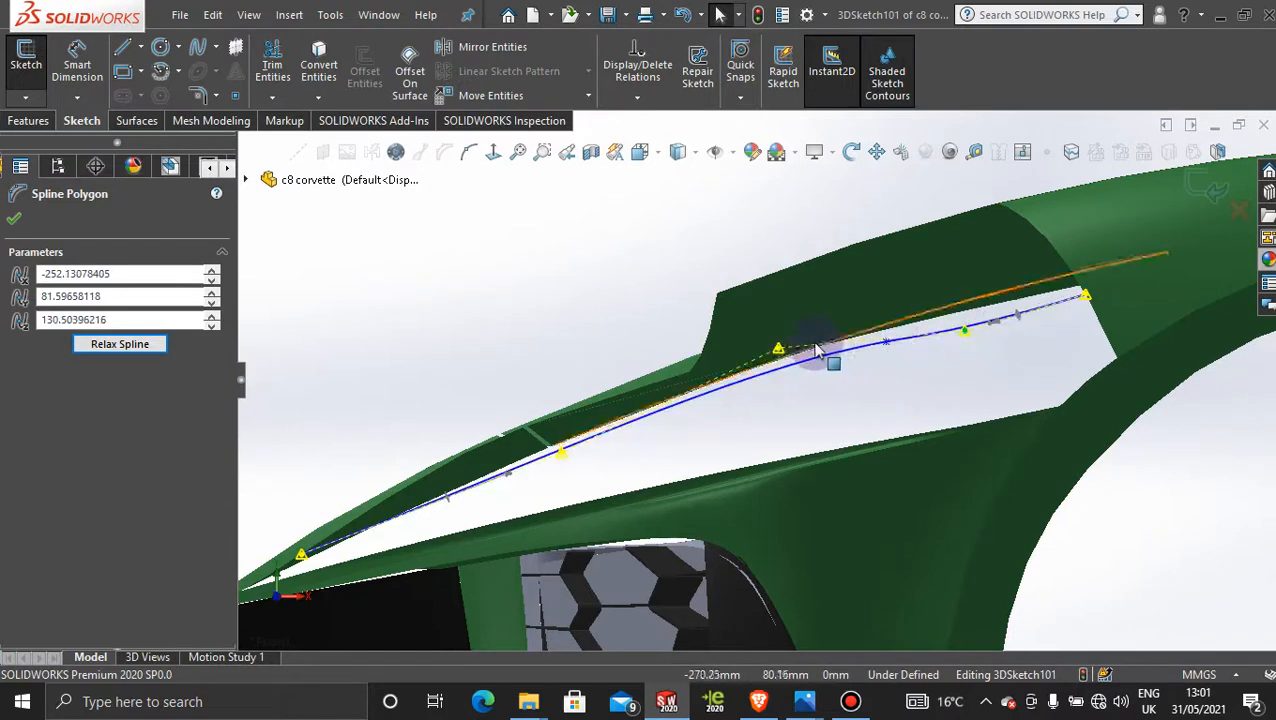
{"action": "left_click_drag", "start_coordinate": [778, 352], "coordinate": [785, 371]}
{"action": "left_click_drag", "start_coordinate": [784, 374], "coordinate": [784, 372]}
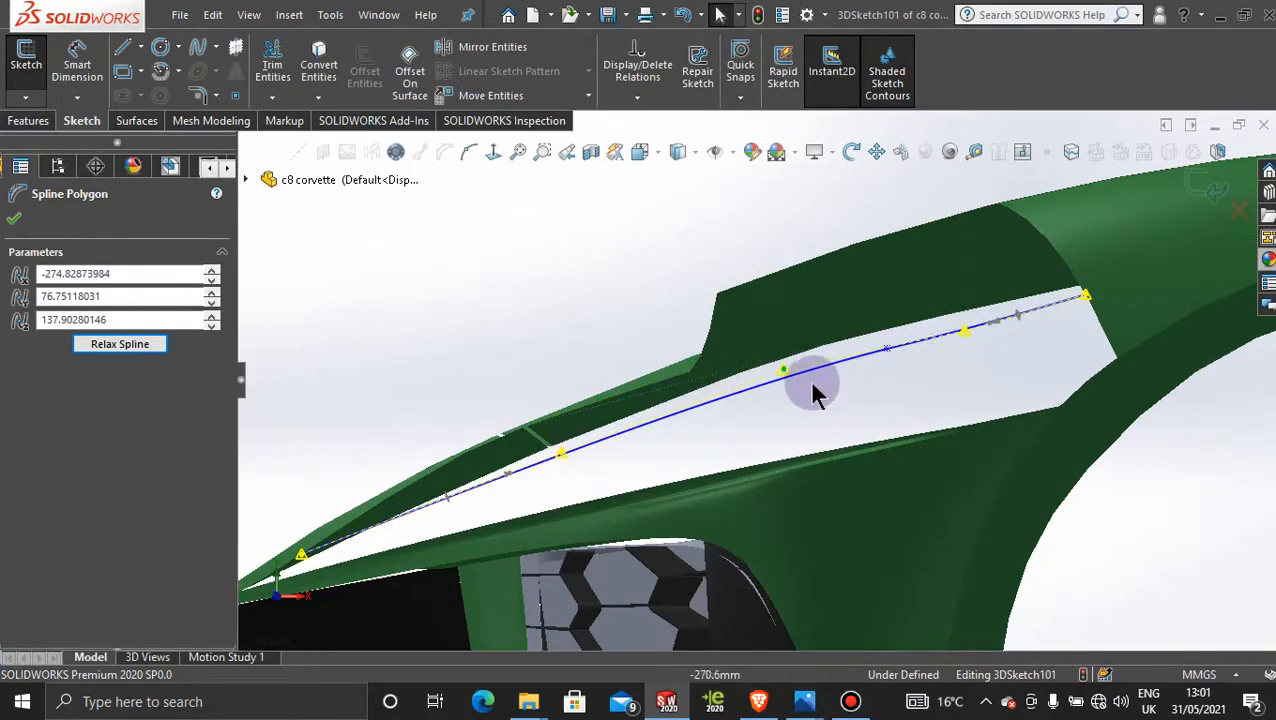
{"action": "left_click_drag", "start_coordinate": [784, 378], "coordinate": [790, 377]}
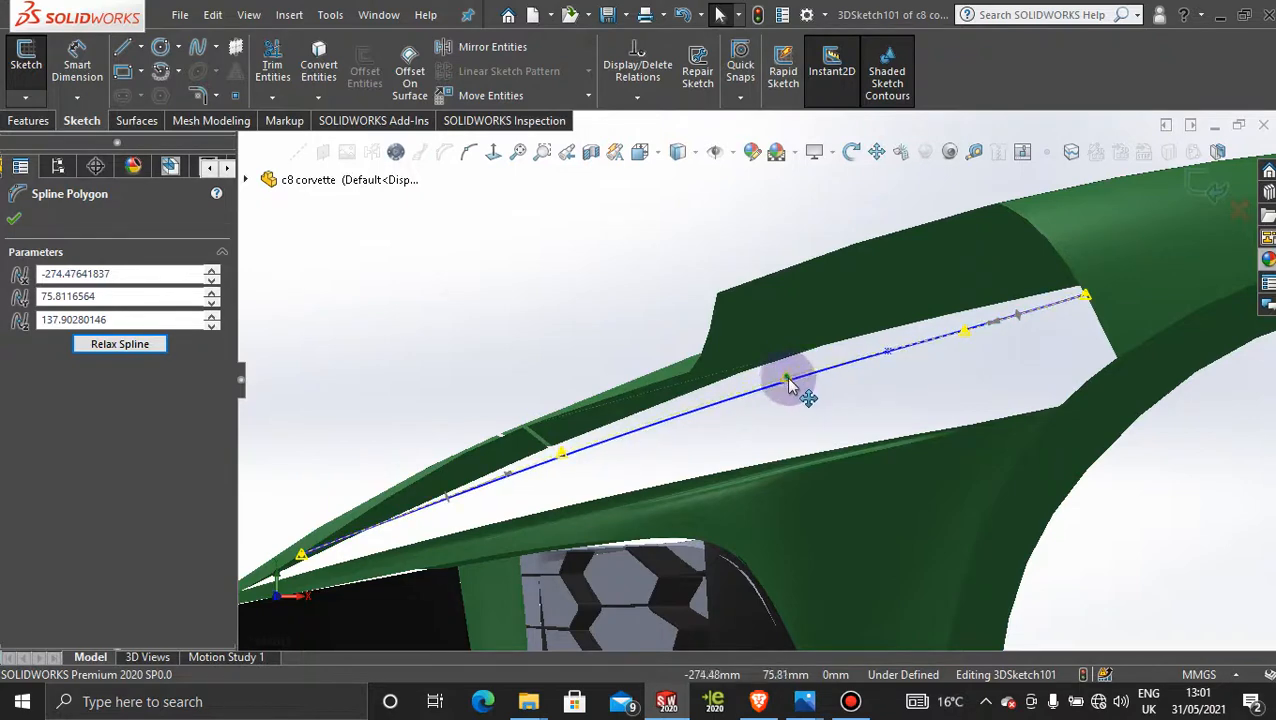
In the Top view, nudge the spline's rear control point and pull the one ahead of it inward to about X -270, Z 128
{"action": "scroll", "coordinate": [786, 394], "scroll_direction": "up", "scroll_amount": 3}
{"action": "middle_click_drag", "start_coordinate": [777, 387], "coordinate": [886, 524]}
{"action": "scroll", "coordinate": [801, 412], "scroll_direction": "up", "scroll_amount": 5}
{"action": "key", "text": "space"}
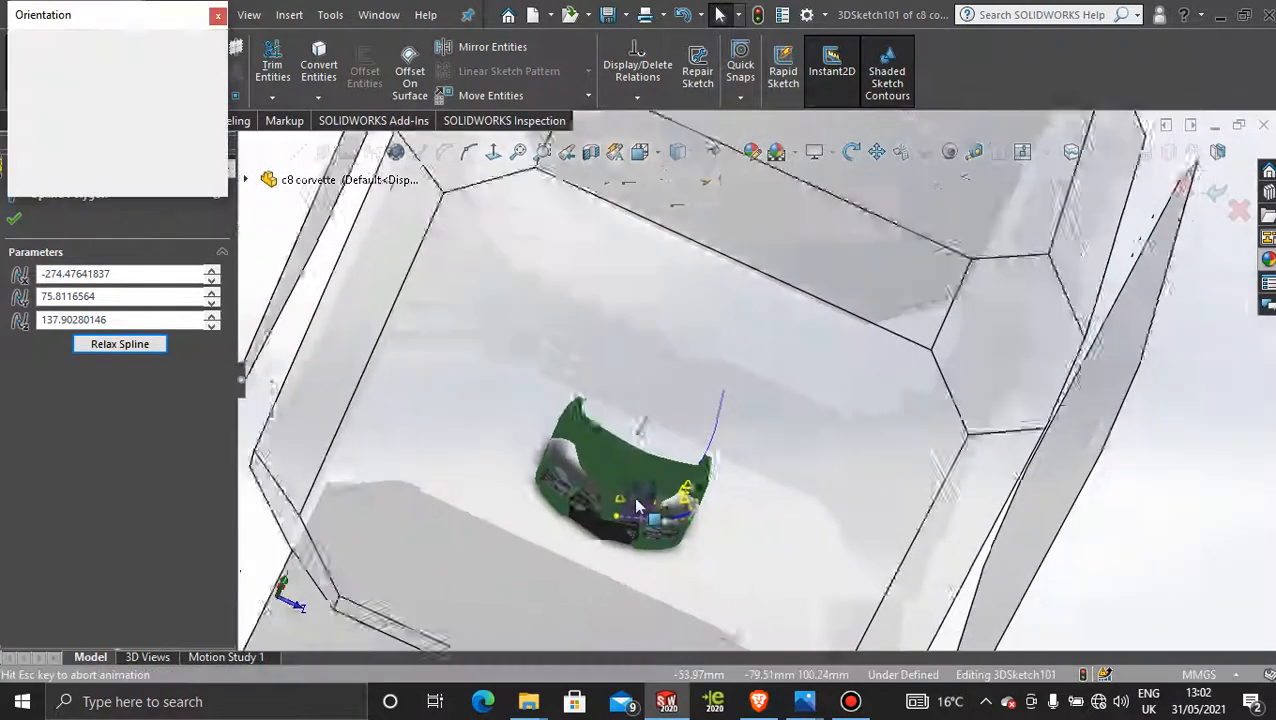
{"action": "left_click", "coordinate": [609, 398]}
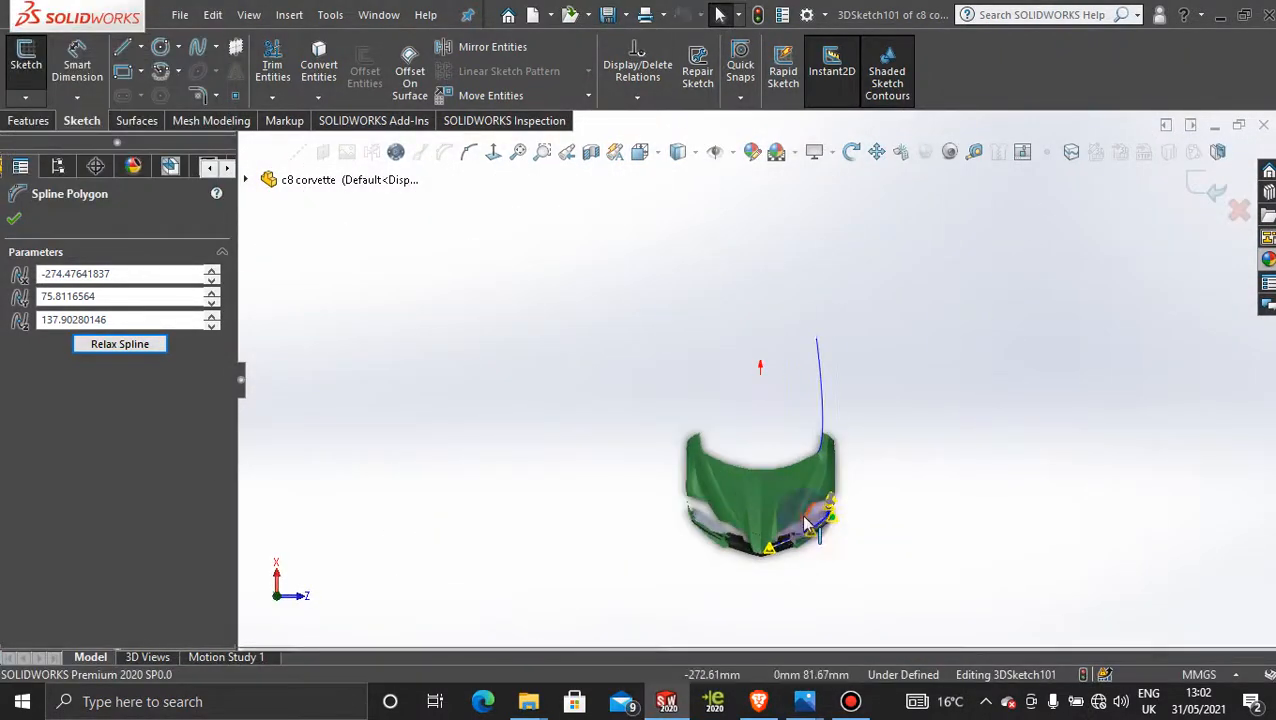
{"action": "scroll", "coordinate": [806, 524], "scroll_direction": "down", "scroll_amount": 10}
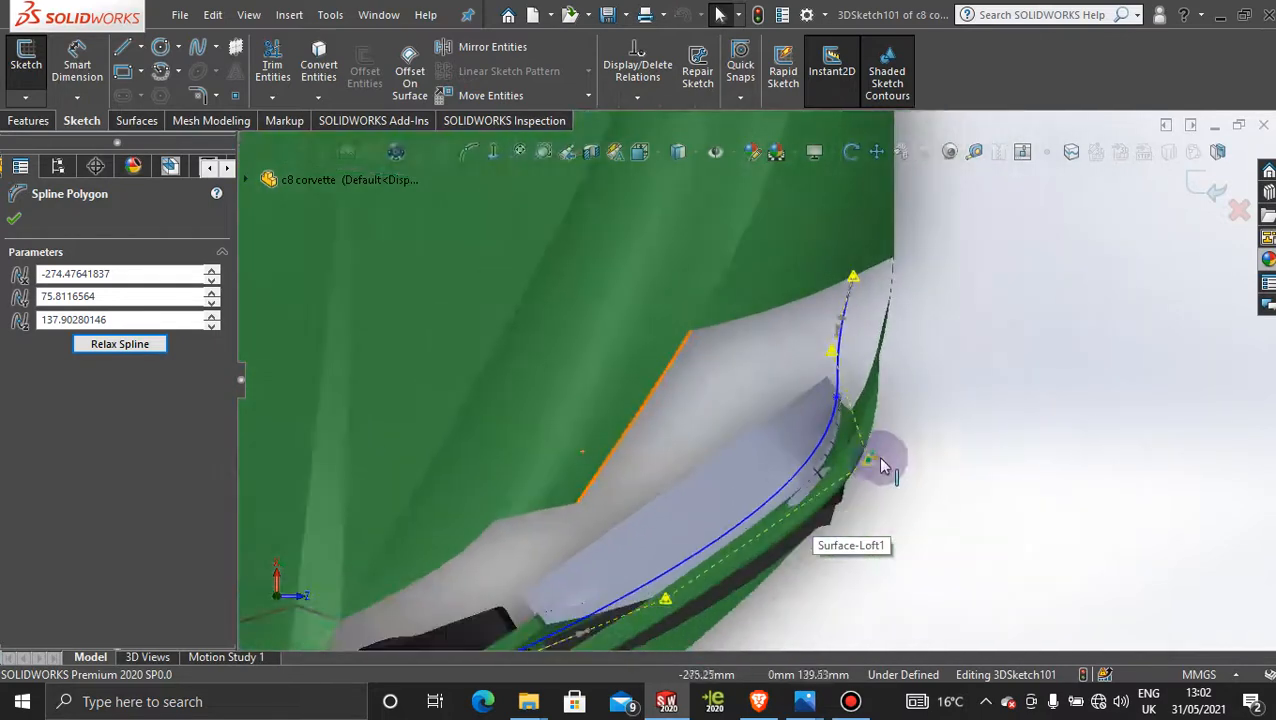
{"action": "scroll", "coordinate": [855, 376], "scroll_direction": "down", "scroll_amount": 2}
{"action": "left_click_drag", "start_coordinate": [826, 352], "coordinate": [831, 348]}
{"action": "left_click_drag", "start_coordinate": [888, 492], "coordinate": [818, 456]}
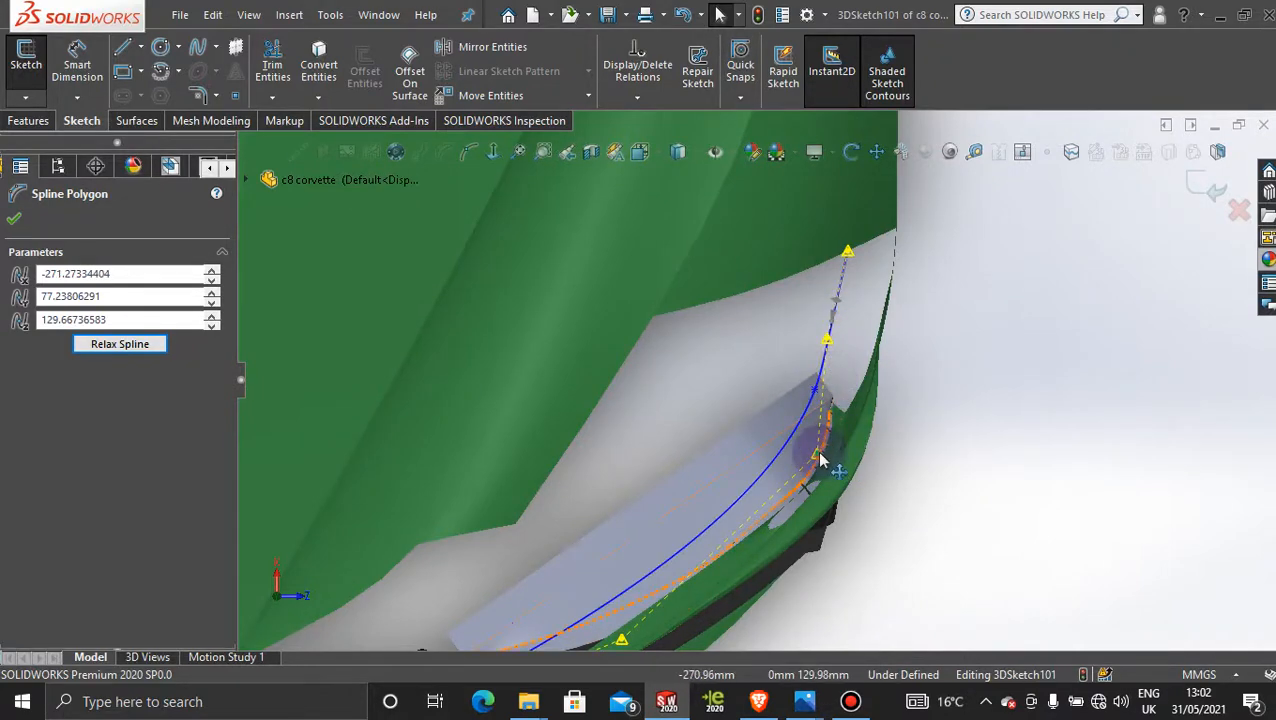
{"action": "left_click_drag", "start_coordinate": [818, 457], "coordinate": [810, 452]}
{"action": "scroll", "coordinate": [812, 455], "scroll_direction": "up", "scroll_amount": 3}
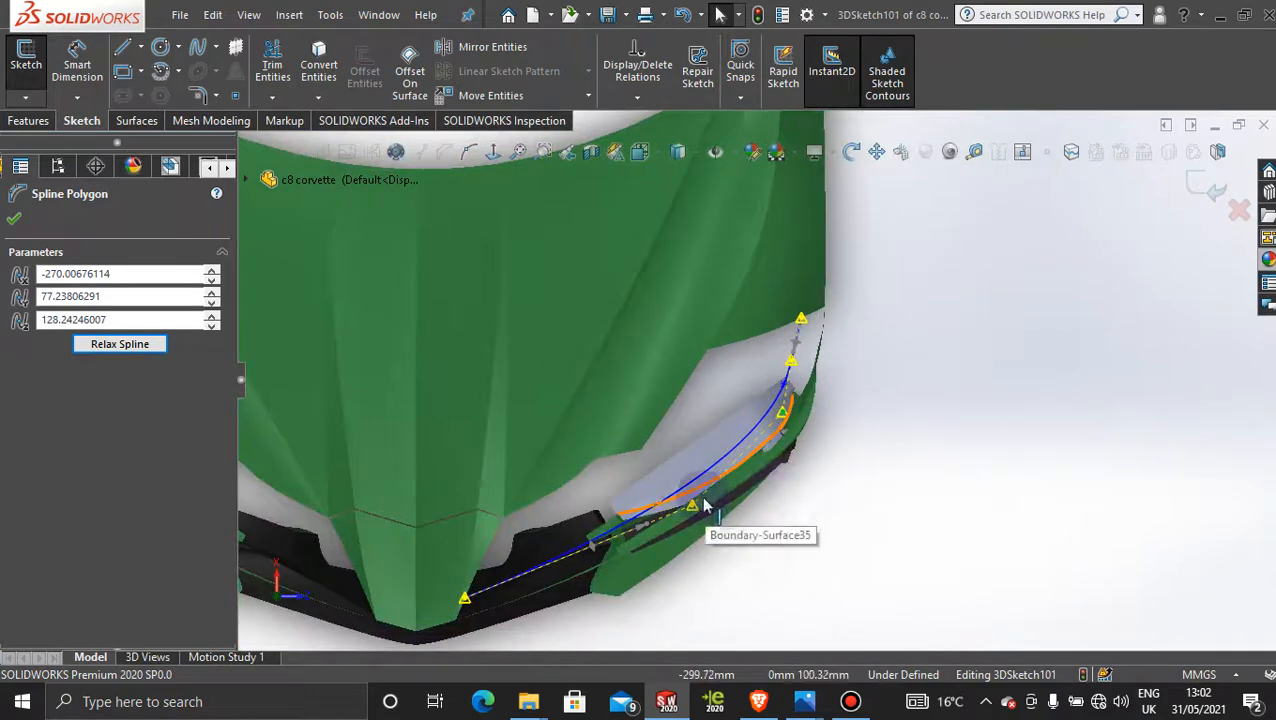
{"action": "scroll", "coordinate": [702, 500], "scroll_direction": "down", "scroll_amount": 3}
{"action": "left_click", "coordinate": [14, 224]}
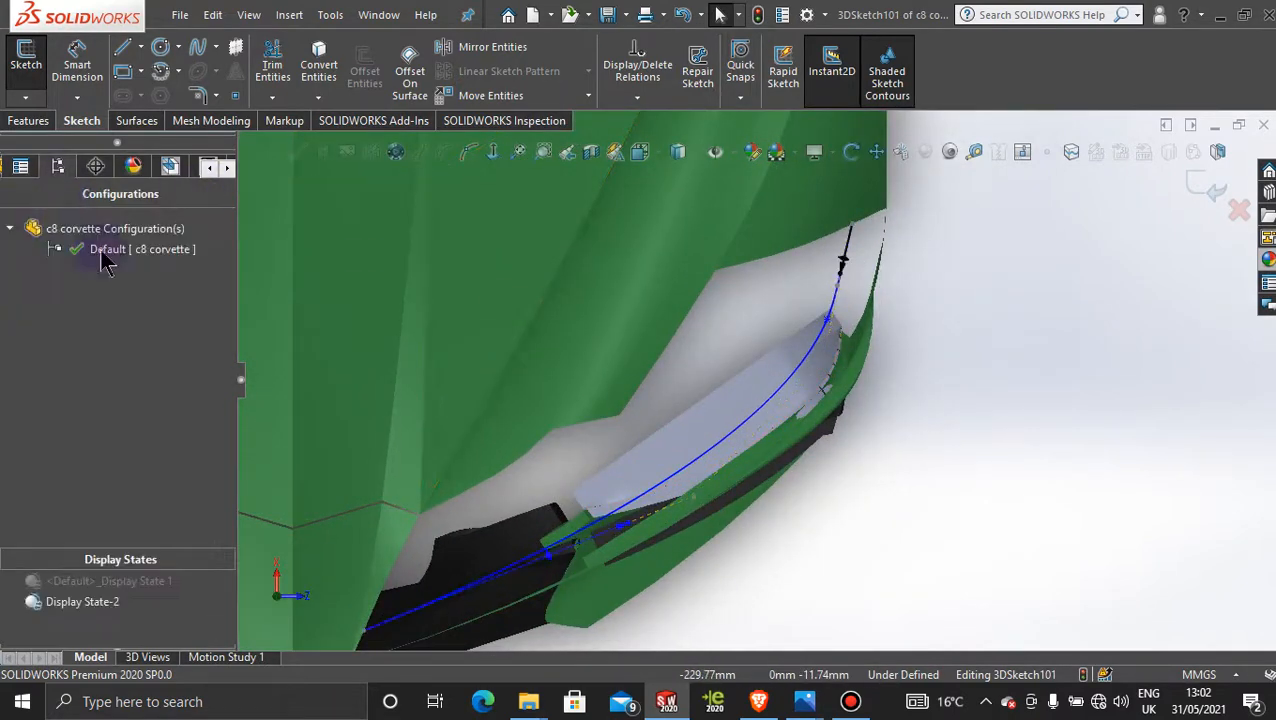
Compare the spline with the top-view reference picture using Display State 1, viewed normal to the picture, and return to Display State-2
{"action": "left_click", "coordinate": [142, 582]}
{"action": "double_click", "coordinate": [143, 575]}
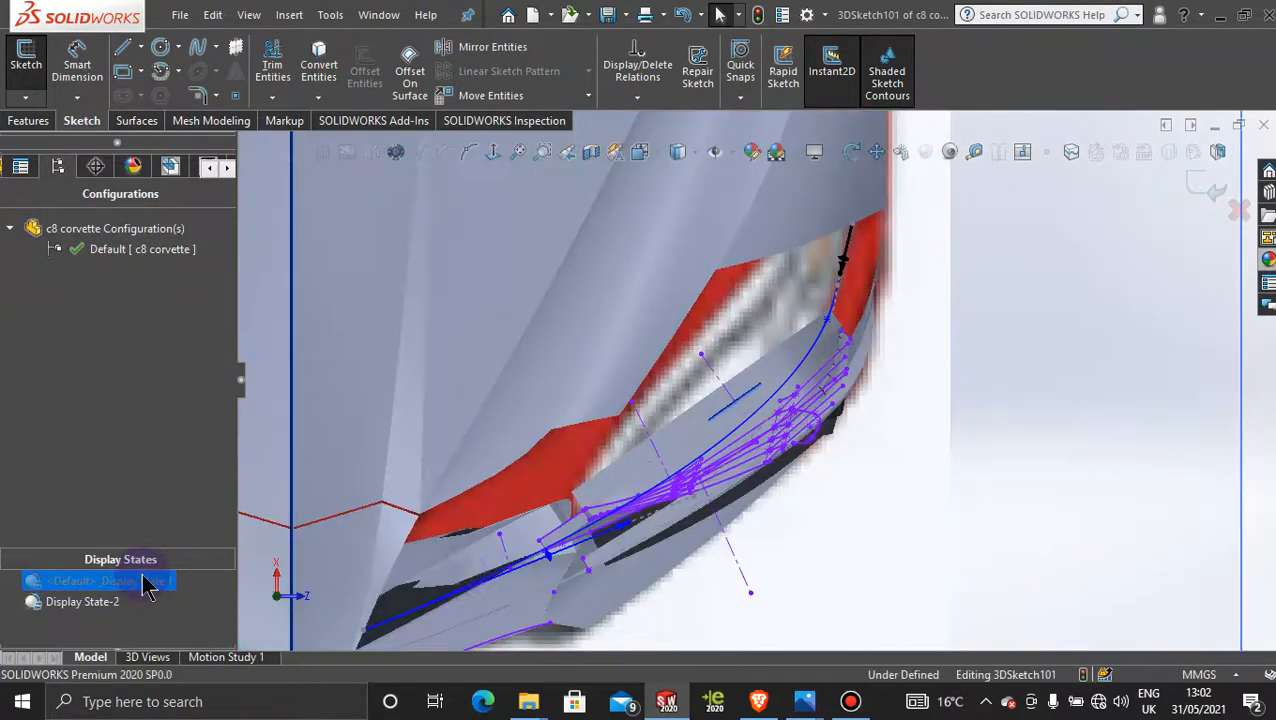
{"action": "scroll", "coordinate": [870, 440], "scroll_direction": "up", "scroll_amount": 4}
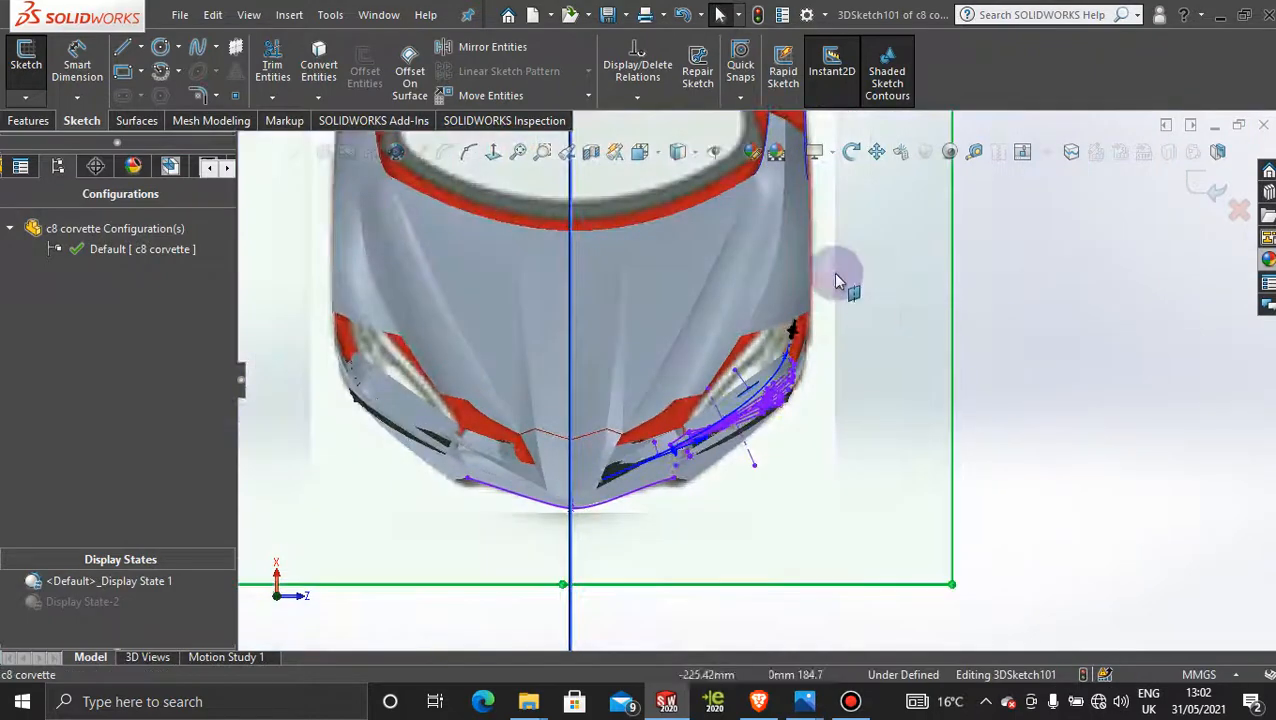
{"action": "left_click", "coordinate": [498, 158]}
{"action": "left_click", "coordinate": [499, 160]}
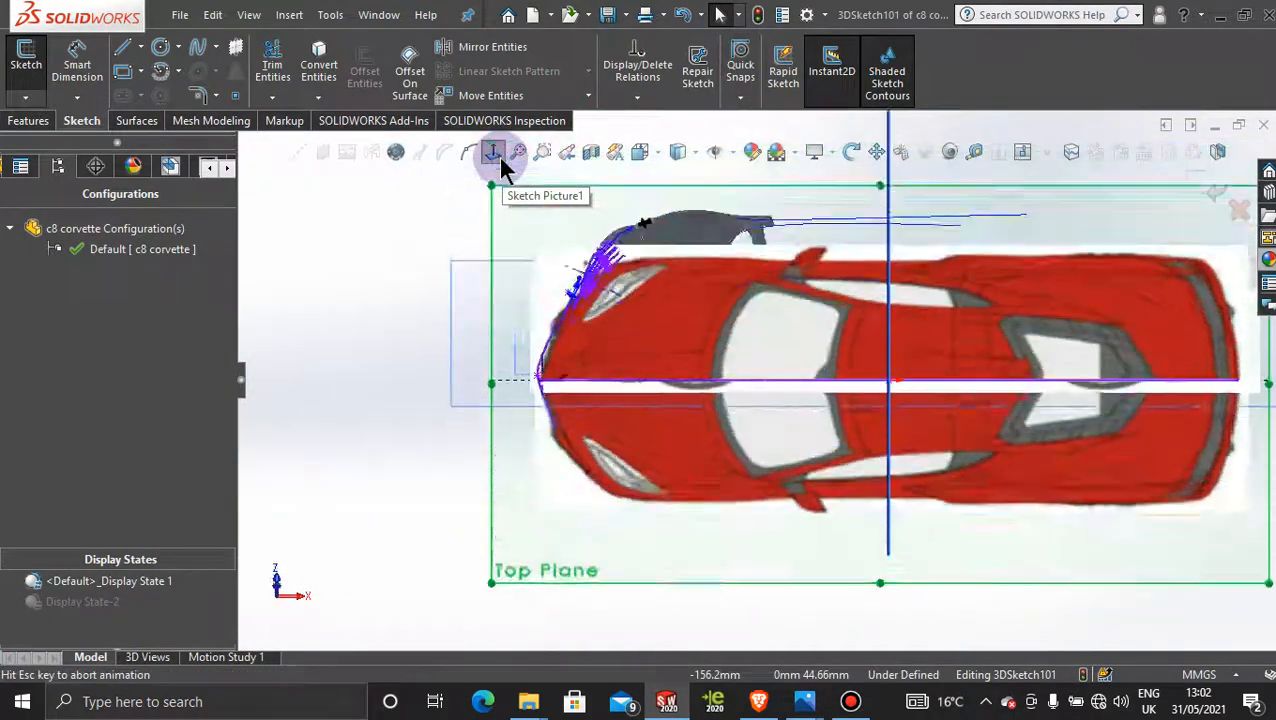
{"action": "scroll", "coordinate": [704, 396], "scroll_direction": "up", "scroll_amount": 5}
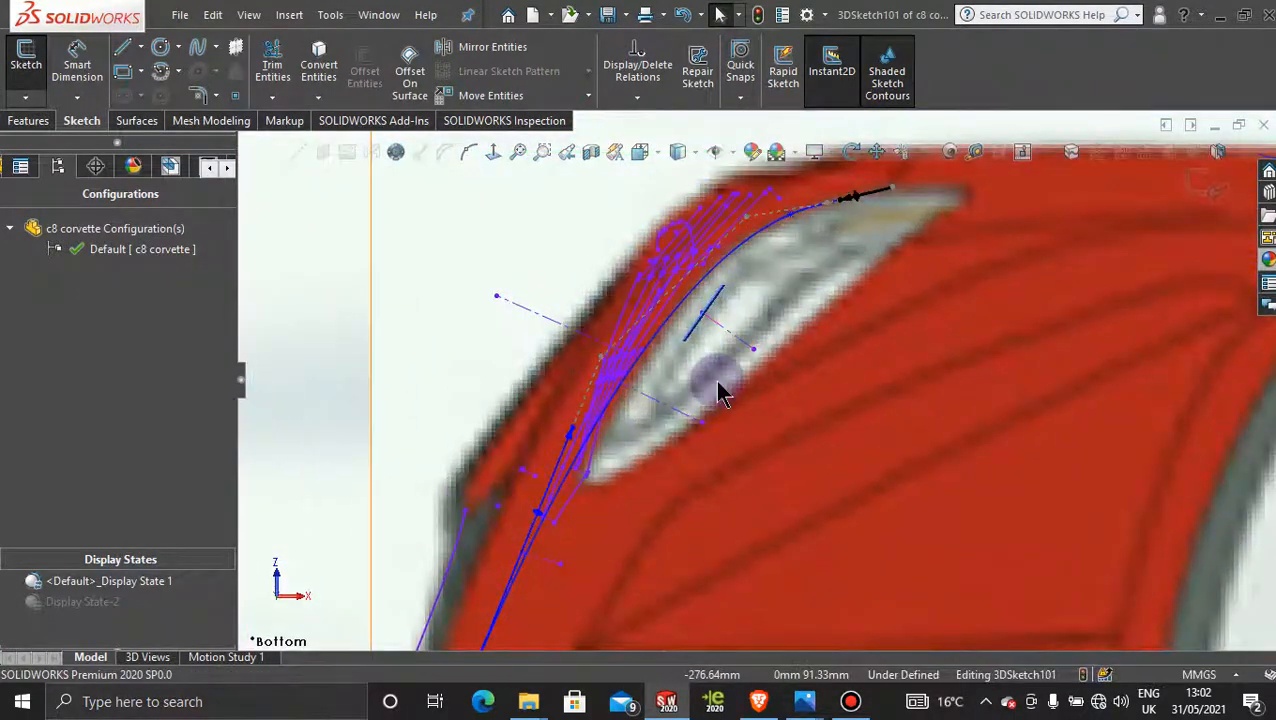
{"action": "scroll", "coordinate": [718, 393], "scroll_direction": "down", "scroll_amount": 5}
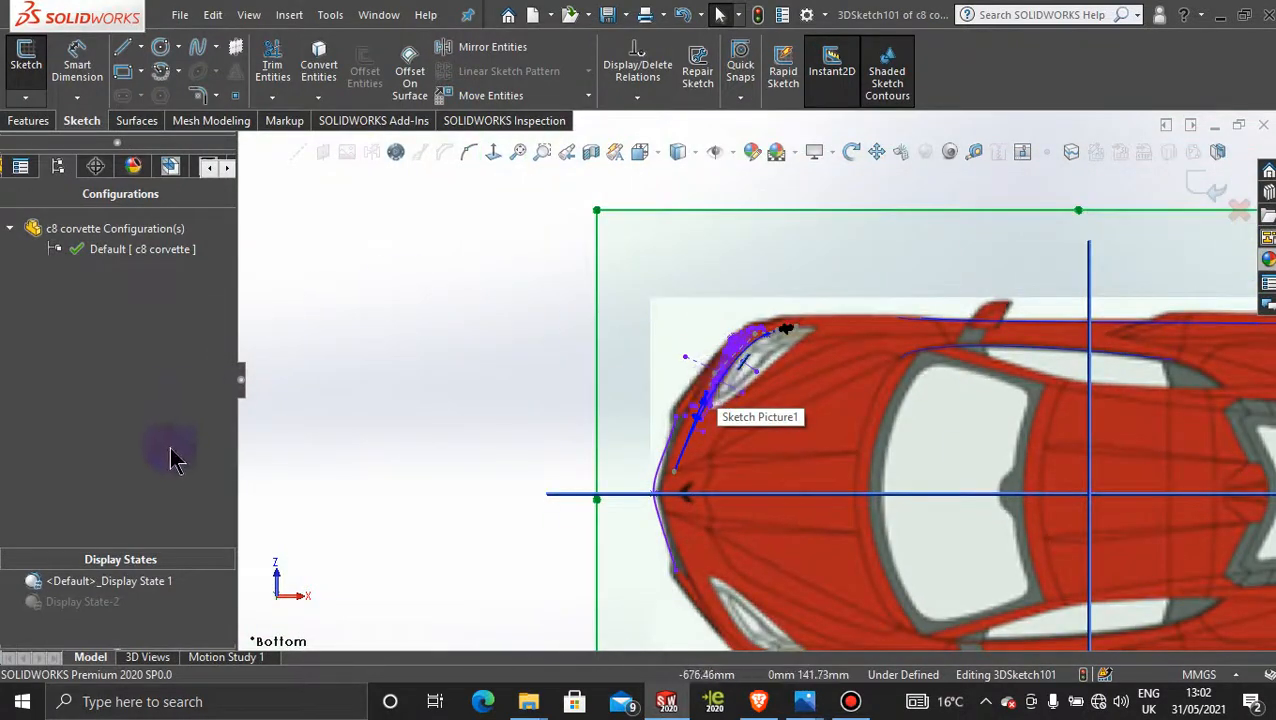
{"action": "left_click", "coordinate": [106, 606]}
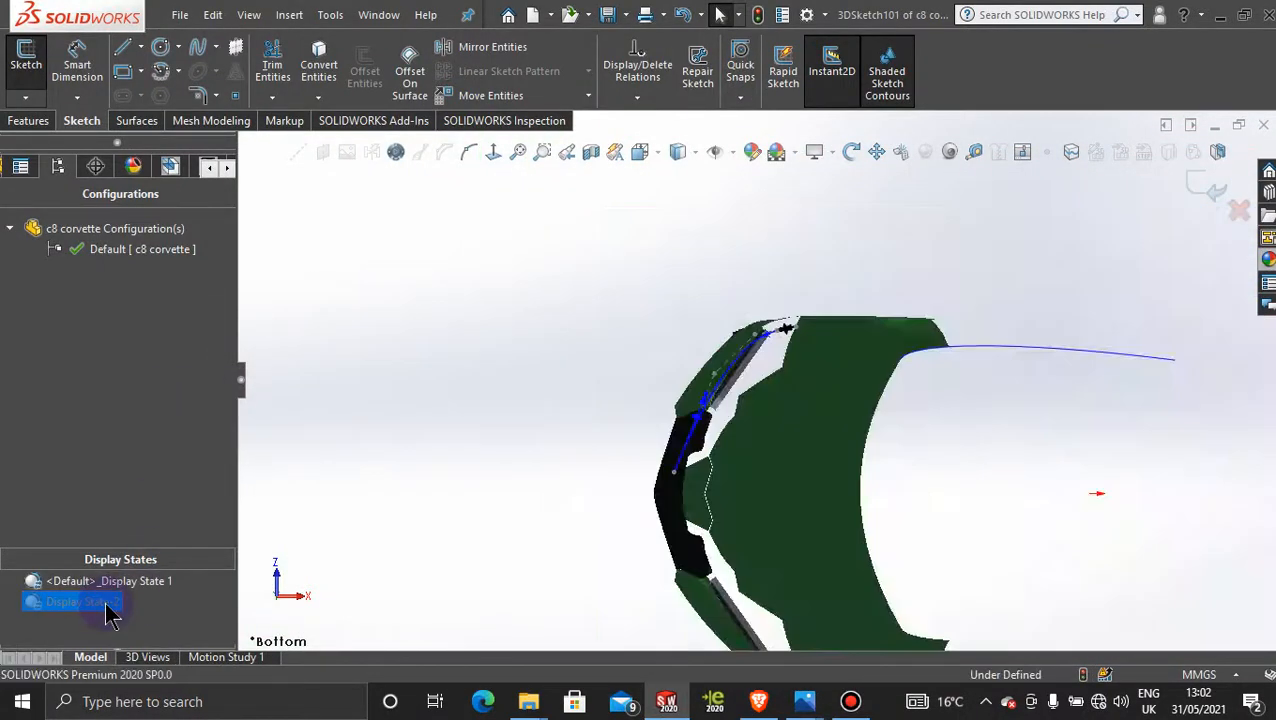
Examine the spline's path across the headlight opening in the Front view and from the front corner
{"action": "middle_click_drag", "start_coordinate": [745, 362], "coordinate": [769, 602]}
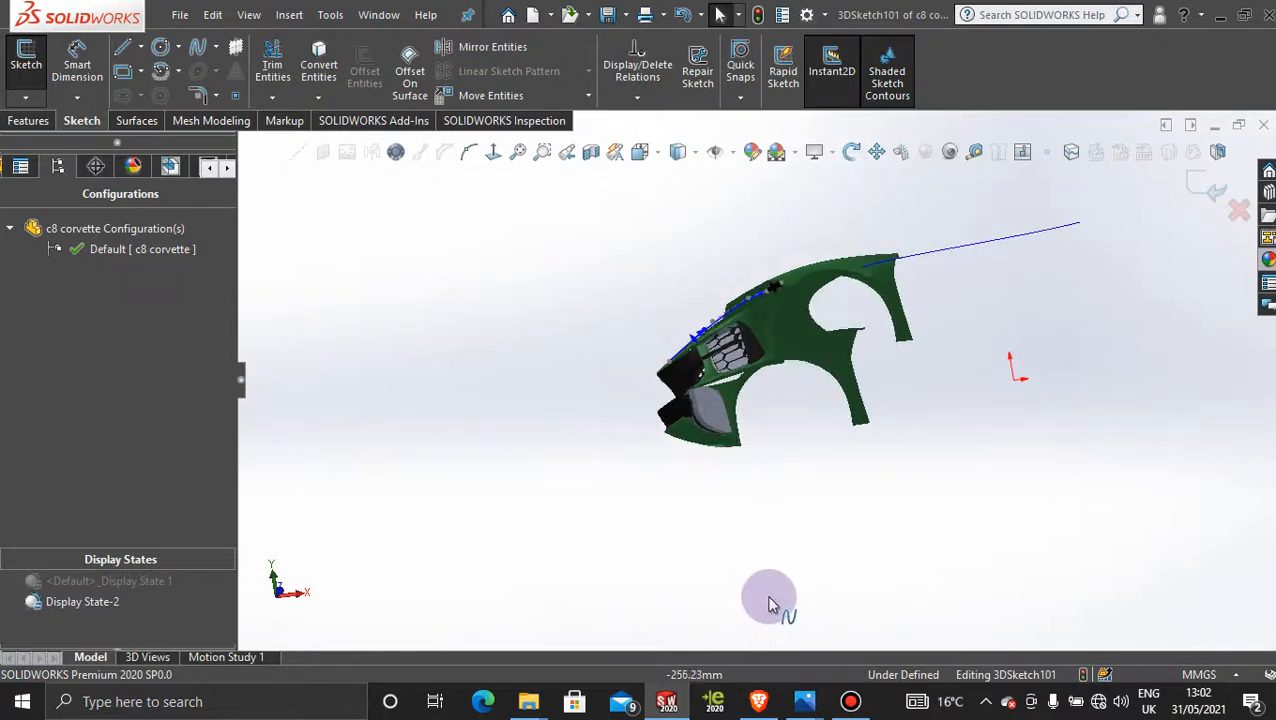
{"action": "key", "text": "space"}
{"action": "left_click", "coordinate": [646, 440]}
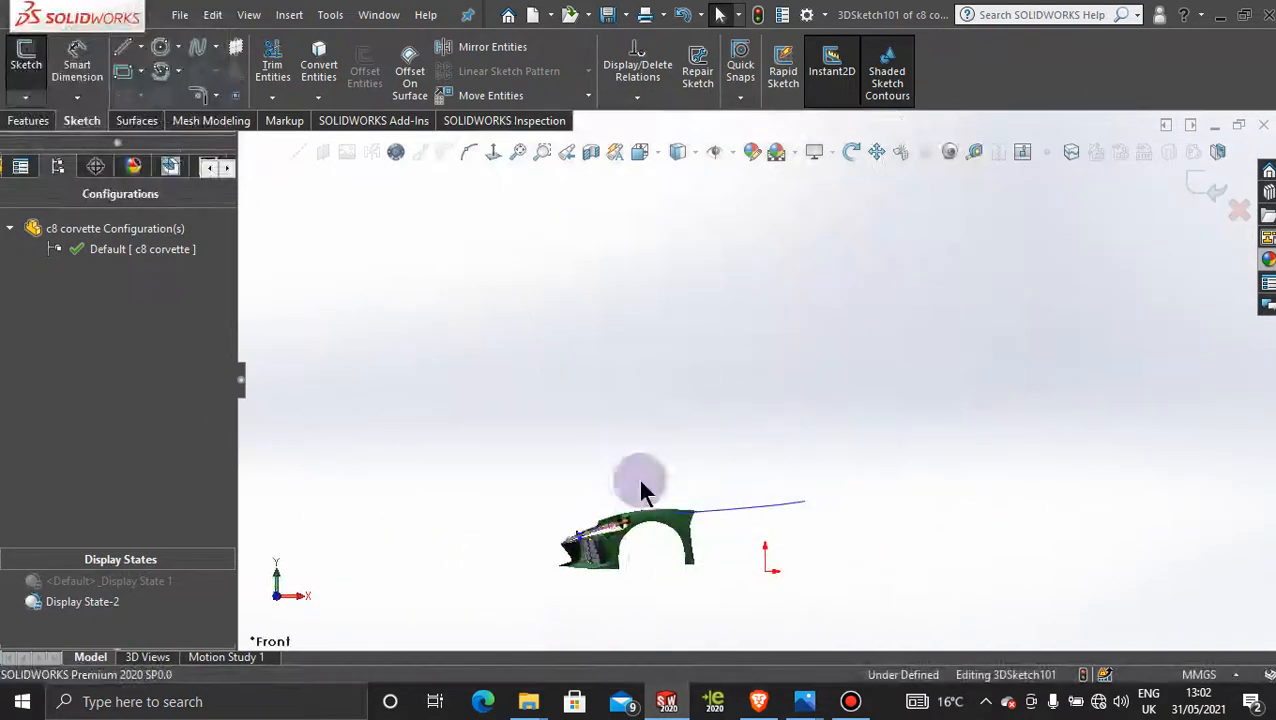
{"action": "scroll", "coordinate": [613, 520], "scroll_direction": "down", "scroll_amount": 5}
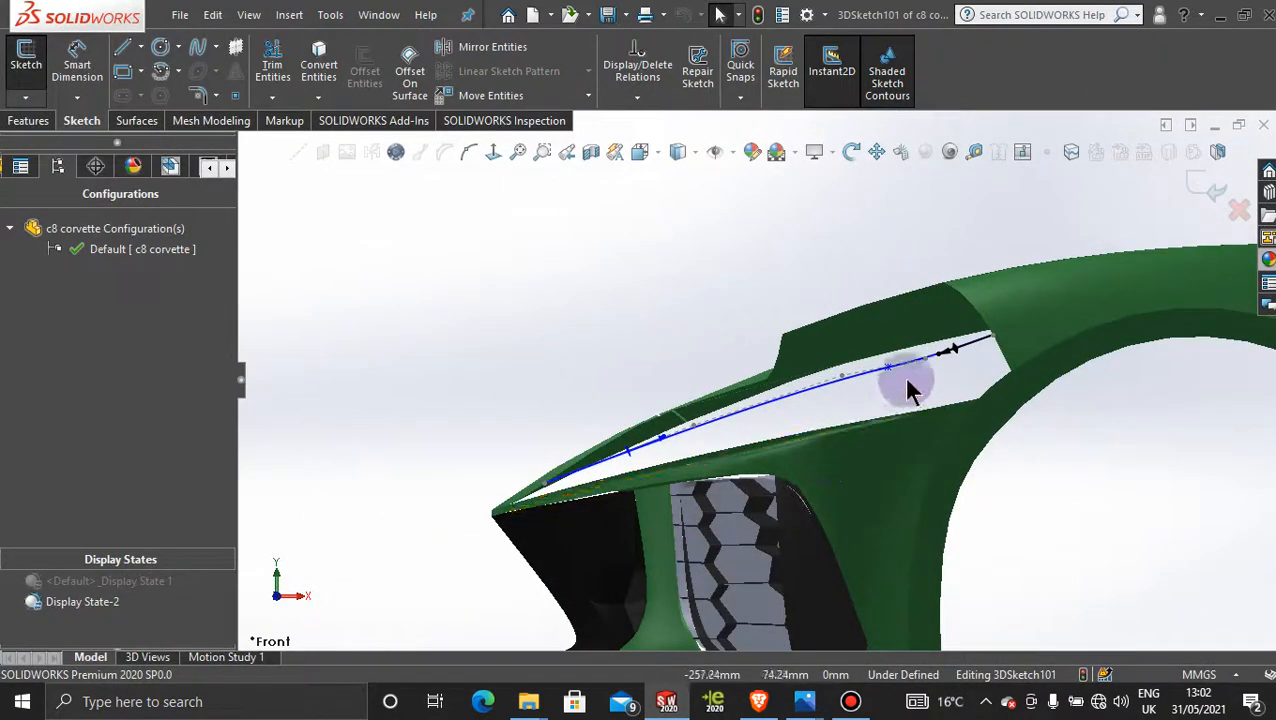
{"action": "scroll", "coordinate": [907, 380], "scroll_direction": "down", "scroll_amount": 3}
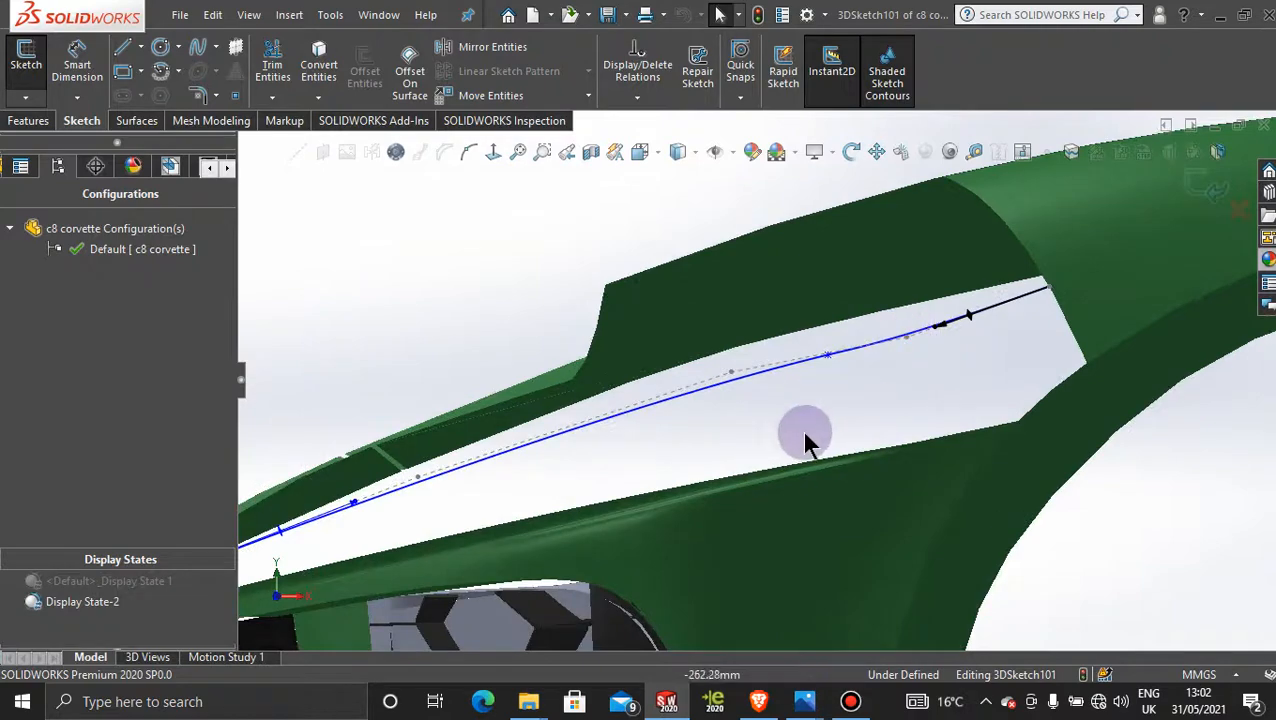
{"action": "scroll", "coordinate": [801, 432], "scroll_direction": "up", "scroll_amount": 5}
{"action": "mouse_move", "coordinate": [801, 432]}
{"action": "middle_mouse_down"}
{"action": "mouse_move", "coordinate": [749, 377]}
{"action": "mouse_move", "coordinate": [806, 419]}
{"action": "mouse_move", "coordinate": [857, 567]}
{"action": "mouse_move", "coordinate": [917, 589]}
{"action": "mouse_move", "coordinate": [829, 572]}
{"action": "mouse_move", "coordinate": [823, 558]}
{"action": "middle_mouse_up"}
{"action": "scroll", "coordinate": [946, 478], "scroll_direction": "down", "scroll_amount": 5}
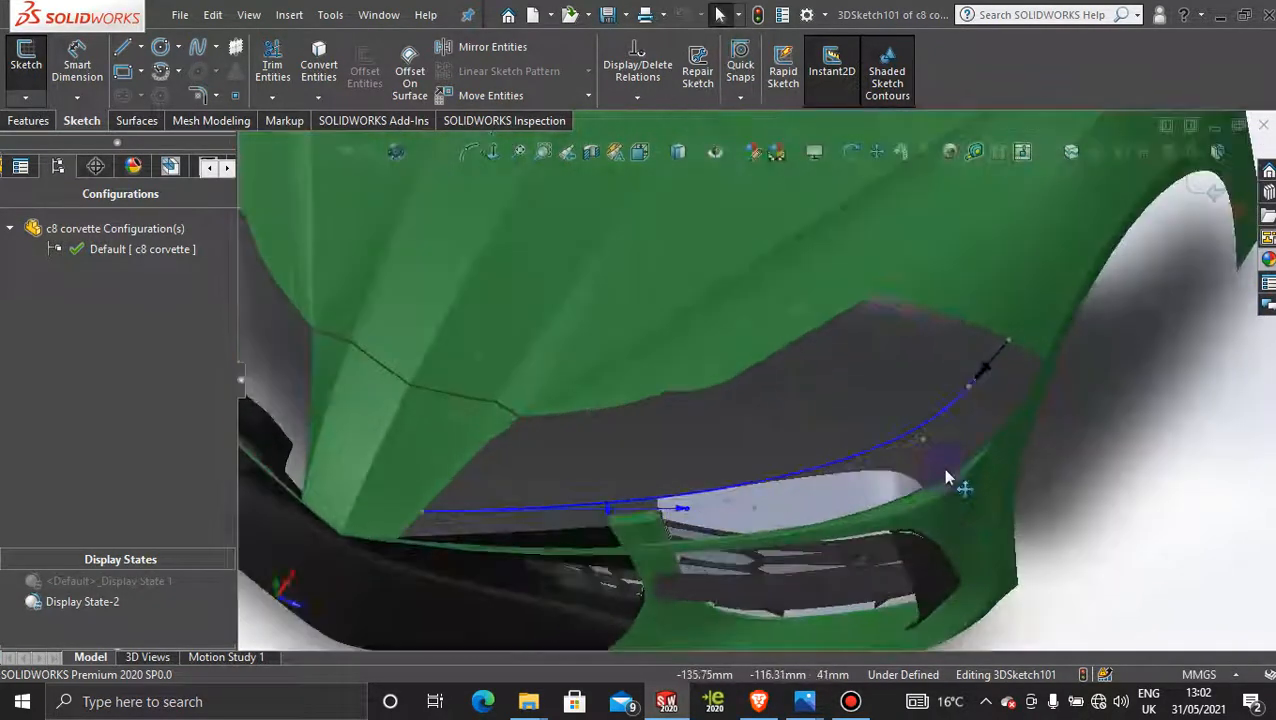
{"action": "scroll", "coordinate": [940, 455], "scroll_direction": "up", "scroll_amount": 5}
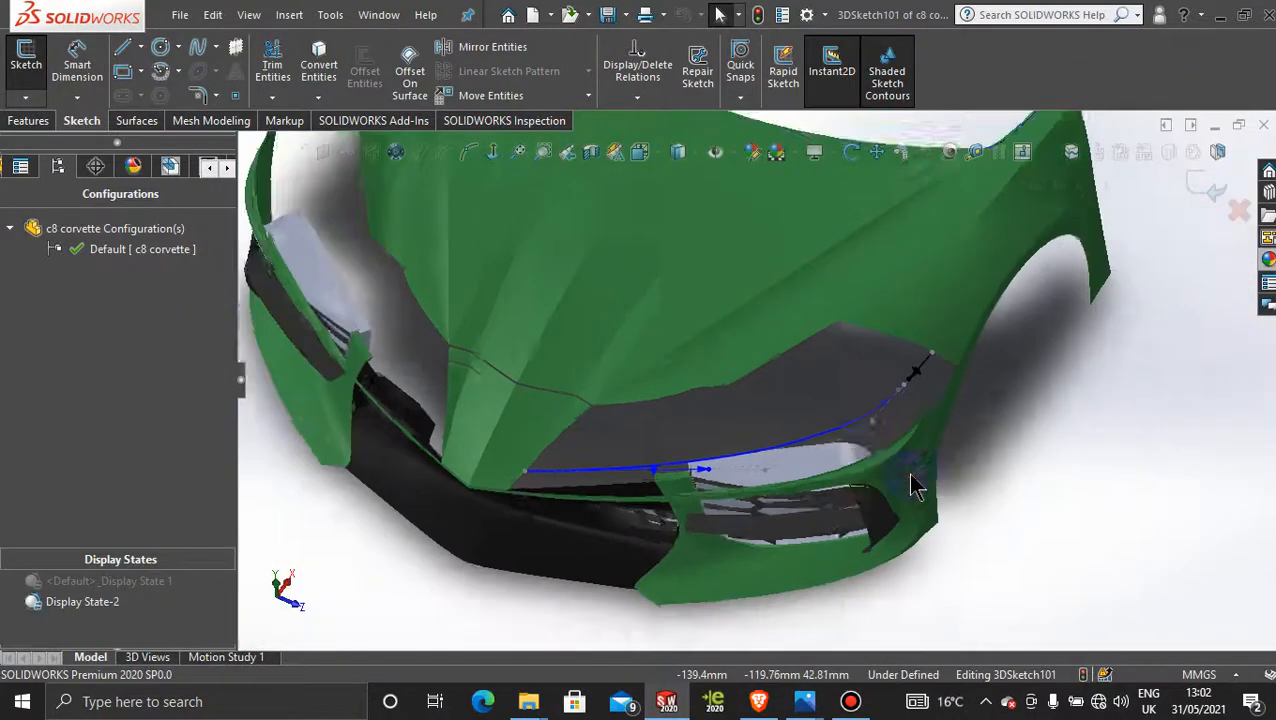
{"action": "middle_click_drag", "start_coordinate": [911, 484], "coordinate": [795, 428]}
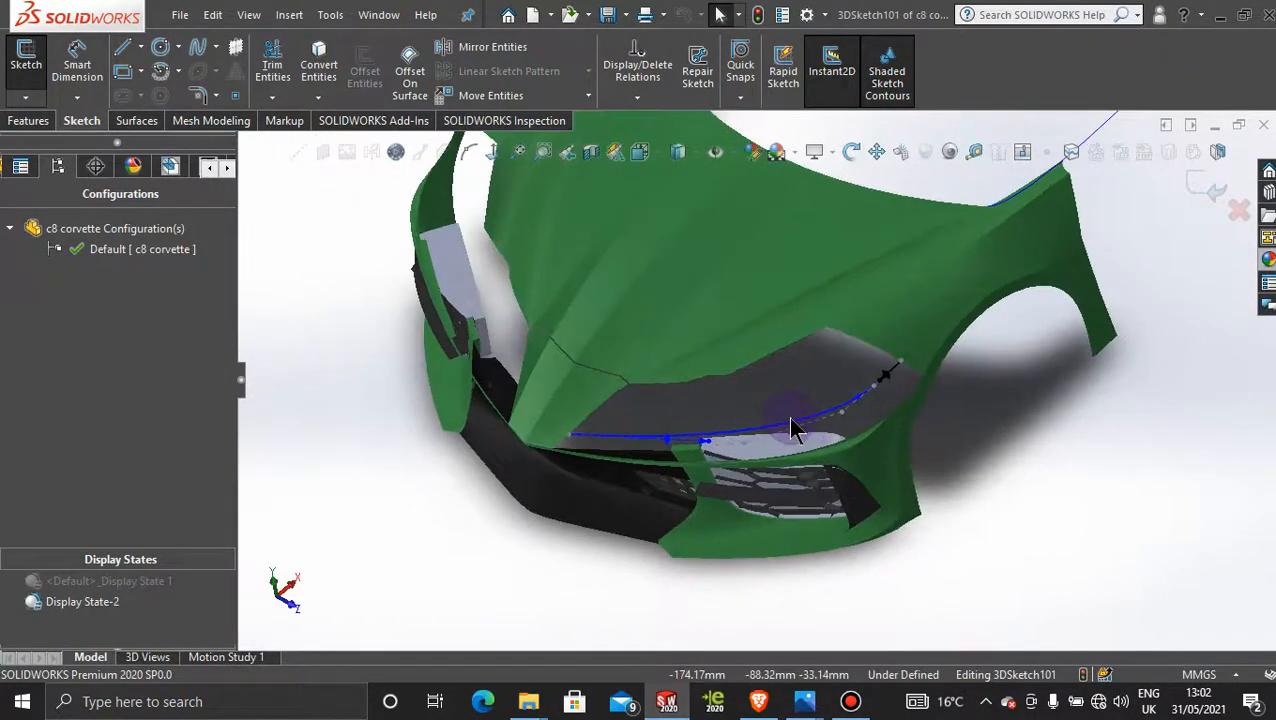
Show Display State 1 again, check the spline against the headlight in the Top view, and restore Display State-2
{"action": "left_click", "coordinate": [170, 588]}
{"action": "double_click", "coordinate": [170, 588]}
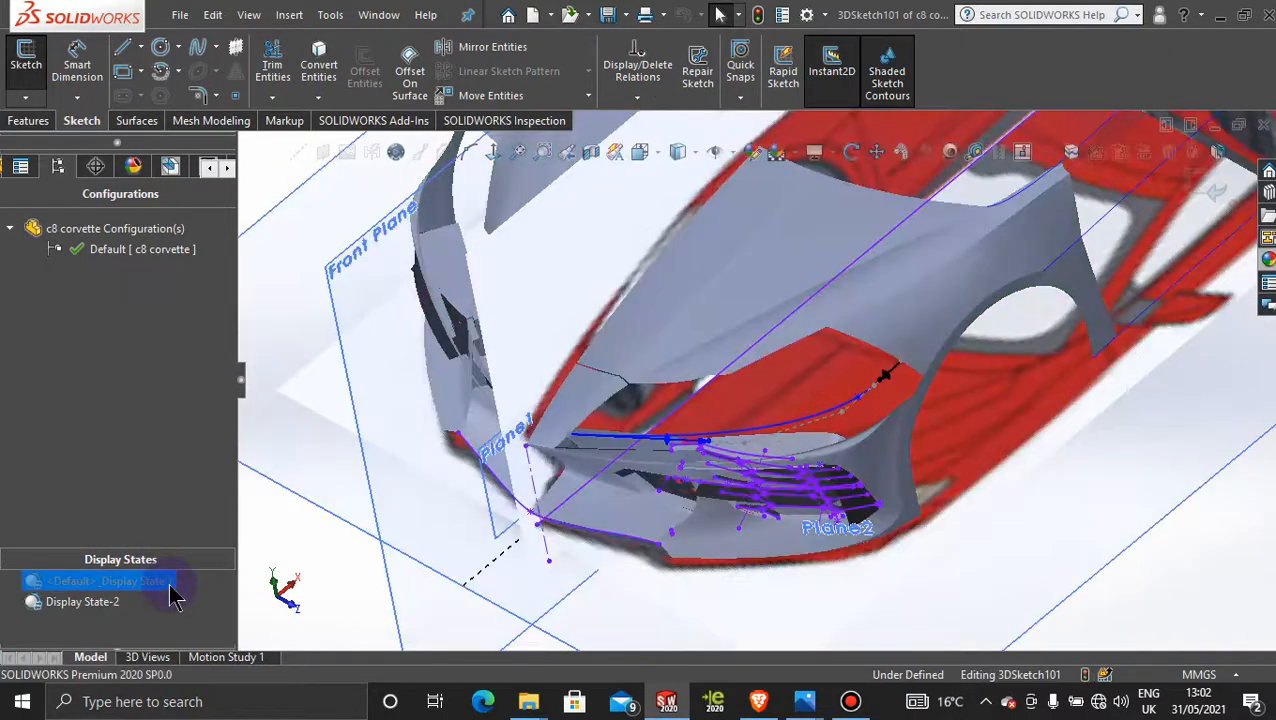
{"action": "left_click", "coordinate": [1077, 555]}
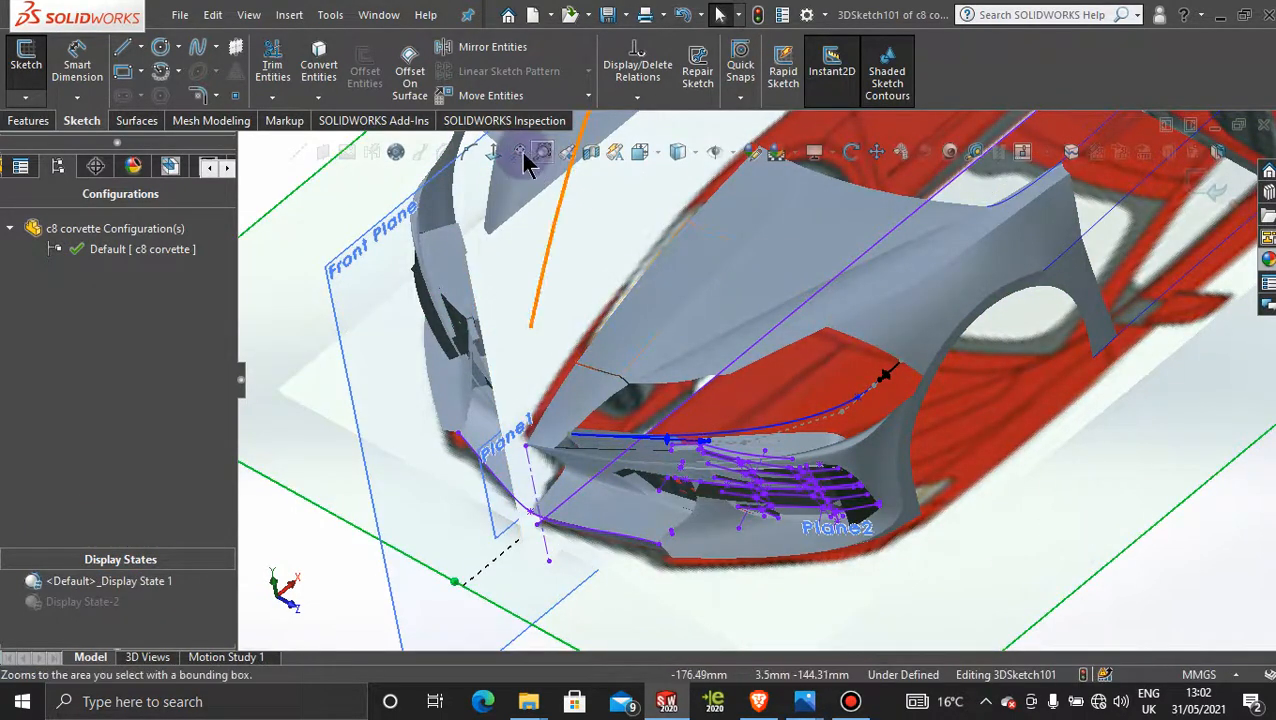
{"action": "left_click", "coordinate": [497, 155]}
{"action": "scroll", "coordinate": [833, 557], "scroll_direction": "down", "scroll_amount": 6}
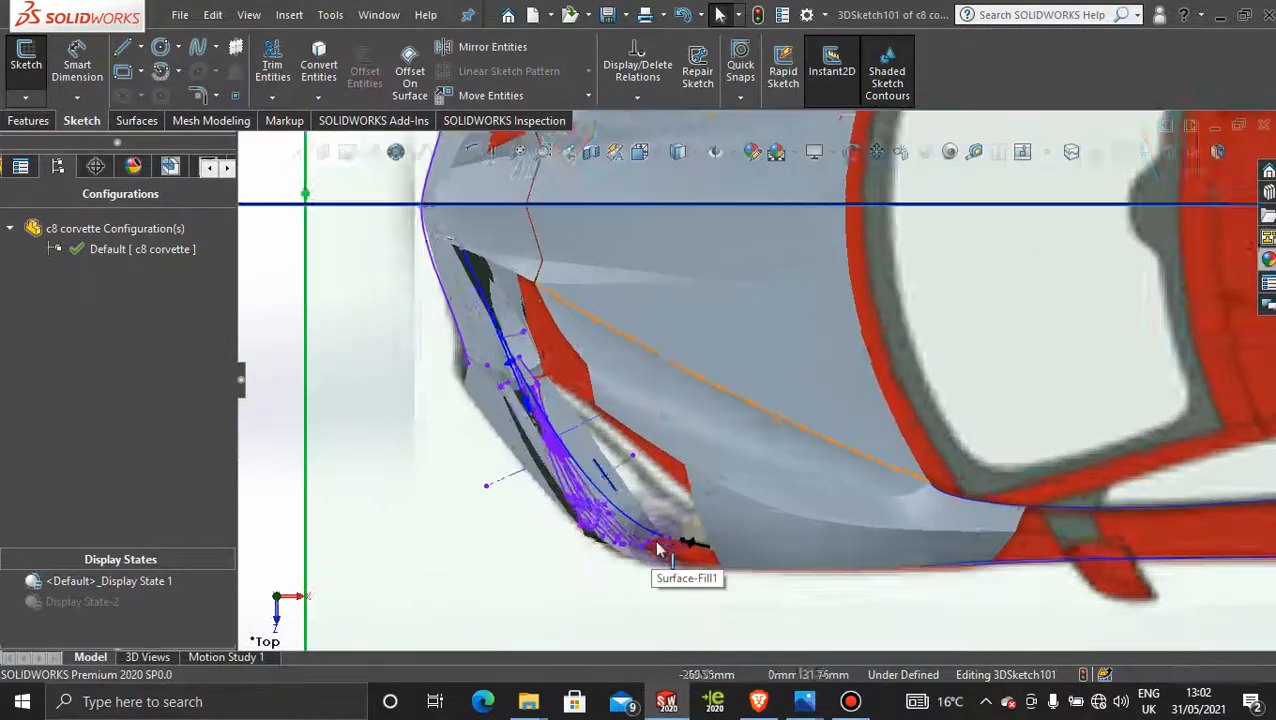
{"action": "scroll", "coordinate": [555, 238], "scroll_direction": "up", "scroll_amount": 6}
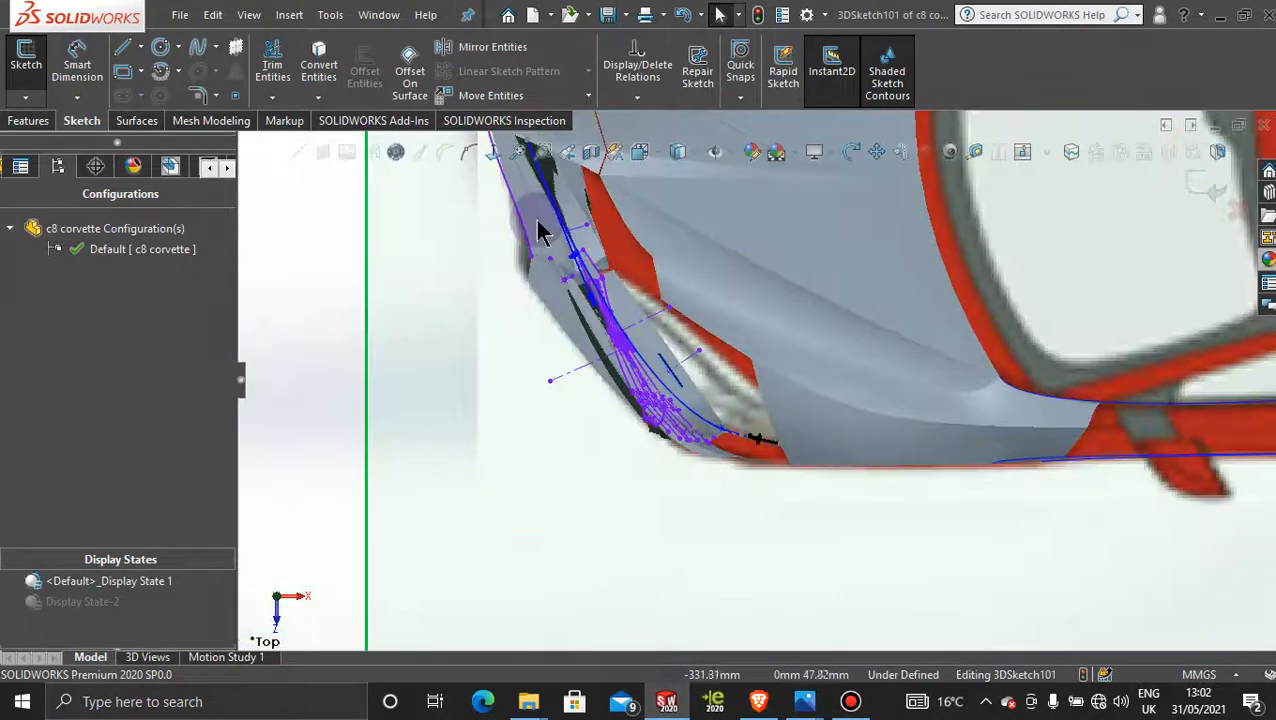
{"action": "scroll", "coordinate": [511, 368], "scroll_direction": "up", "scroll_amount": 4}
{"action": "middle_click_drag", "start_coordinate": [515, 410], "coordinate": [544, 185]}
{"action": "left_click", "coordinate": [112, 601]}
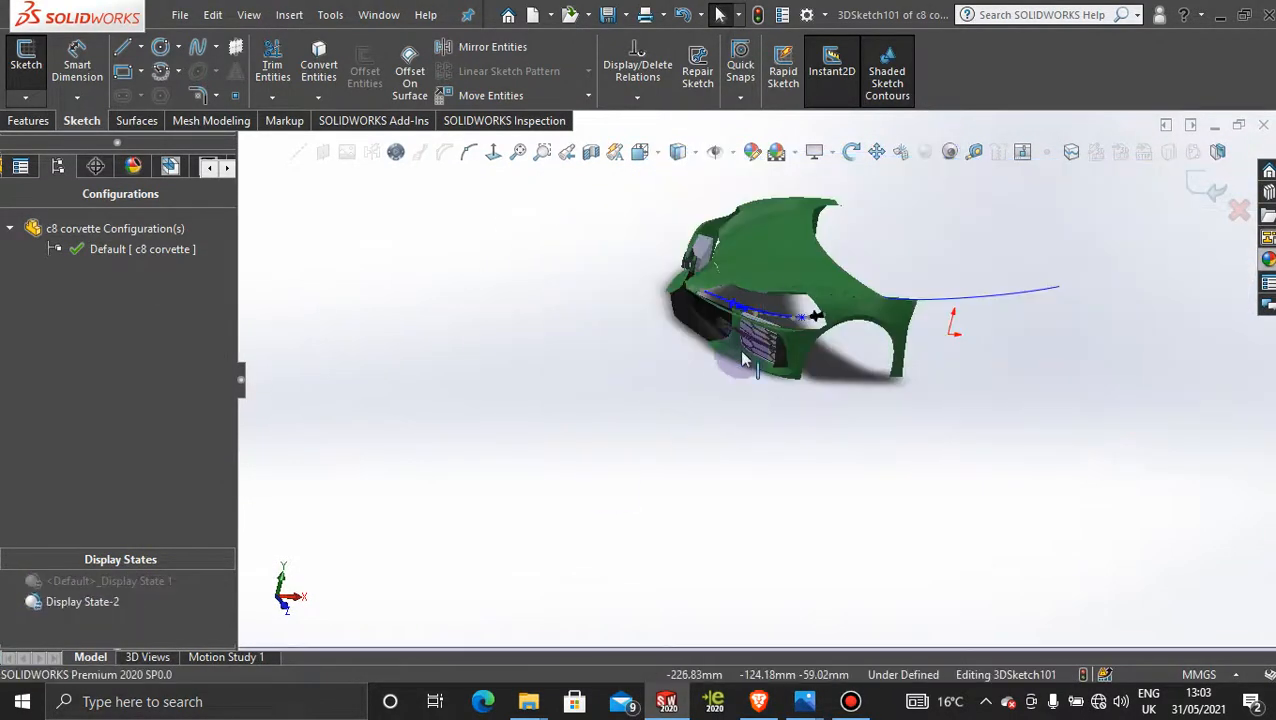
Check the headlight spline's properties and exit the 3D sketch
{"action": "scroll", "coordinate": [766, 275], "scroll_direction": "down", "scroll_amount": 4}
{"action": "left_click", "coordinate": [755, 385]}
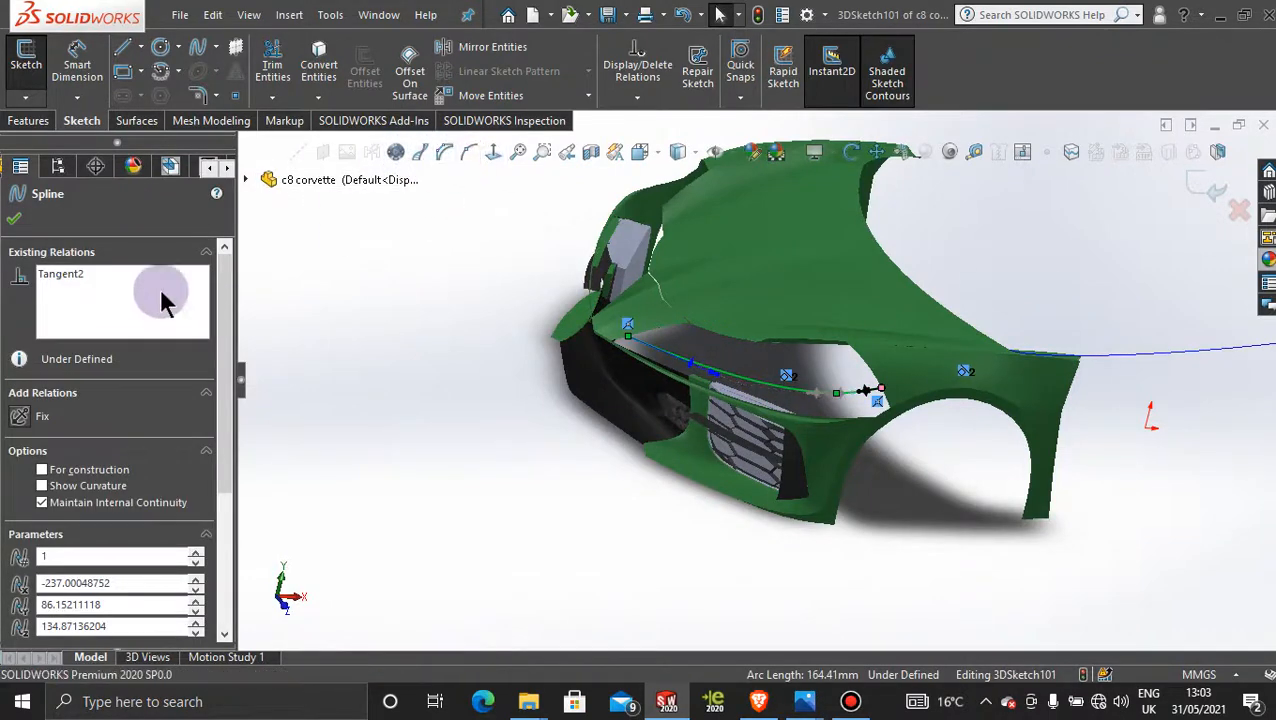
{"action": "left_click", "coordinate": [17, 228]}
{"action": "scroll", "coordinate": [701, 477], "scroll_direction": "up", "scroll_amount": 2}
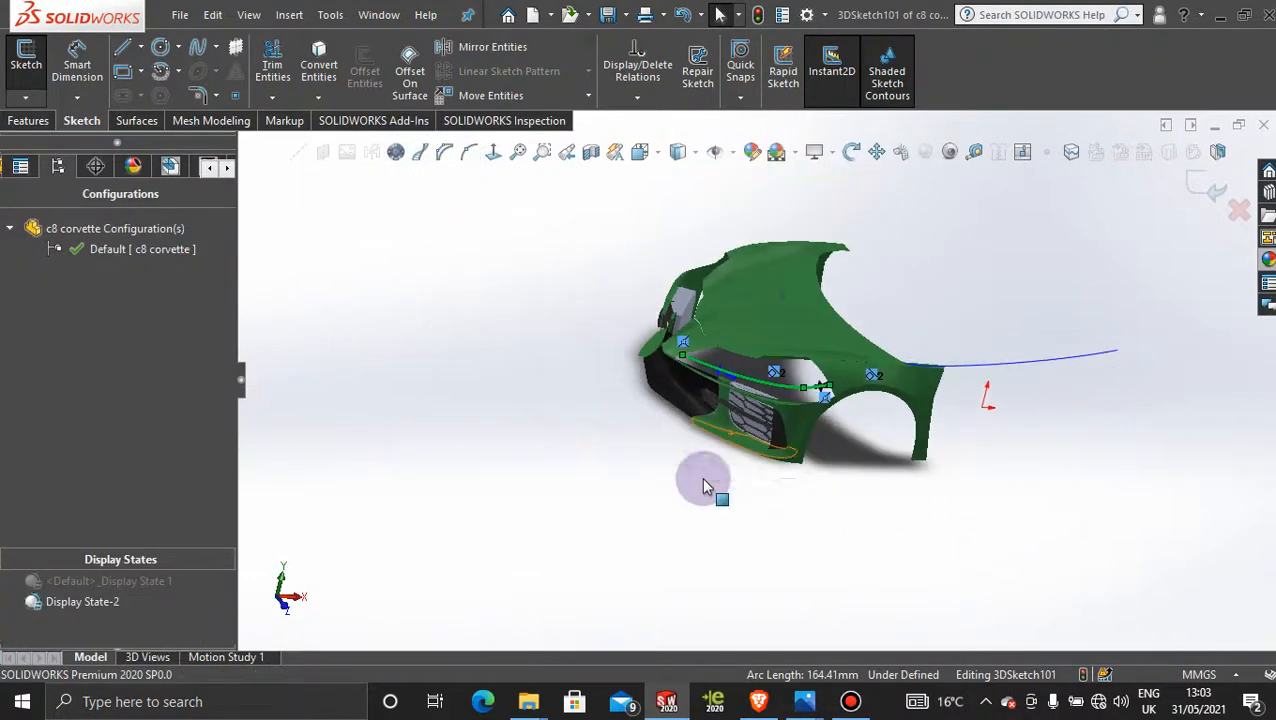
{"action": "scroll", "coordinate": [765, 490], "scroll_direction": "down", "scroll_amount": 2}
{"action": "middle_click_drag", "start_coordinate": [770, 493], "coordinate": [840, 500]}
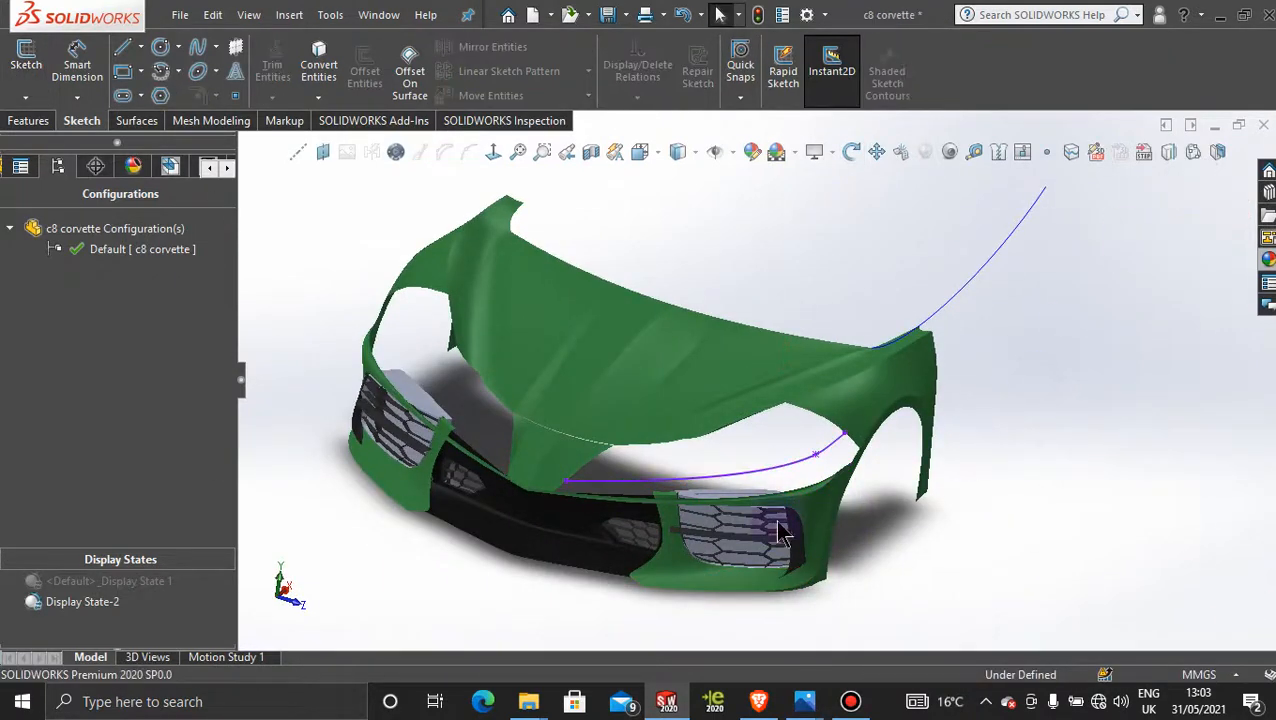
Examine the finished spline's curvature and its run into the fender from several angles around the headlight opening
{"action": "scroll", "coordinate": [683, 505], "scroll_direction": "down", "scroll_amount": 3}
{"action": "middle_click_drag", "start_coordinate": [683, 505], "coordinate": [1088, 416]}
{"action": "scroll", "coordinate": [793, 417], "scroll_direction": "down", "scroll_amount": 3}
{"action": "scroll", "coordinate": [746, 486], "scroll_direction": "up", "scroll_amount": 3}
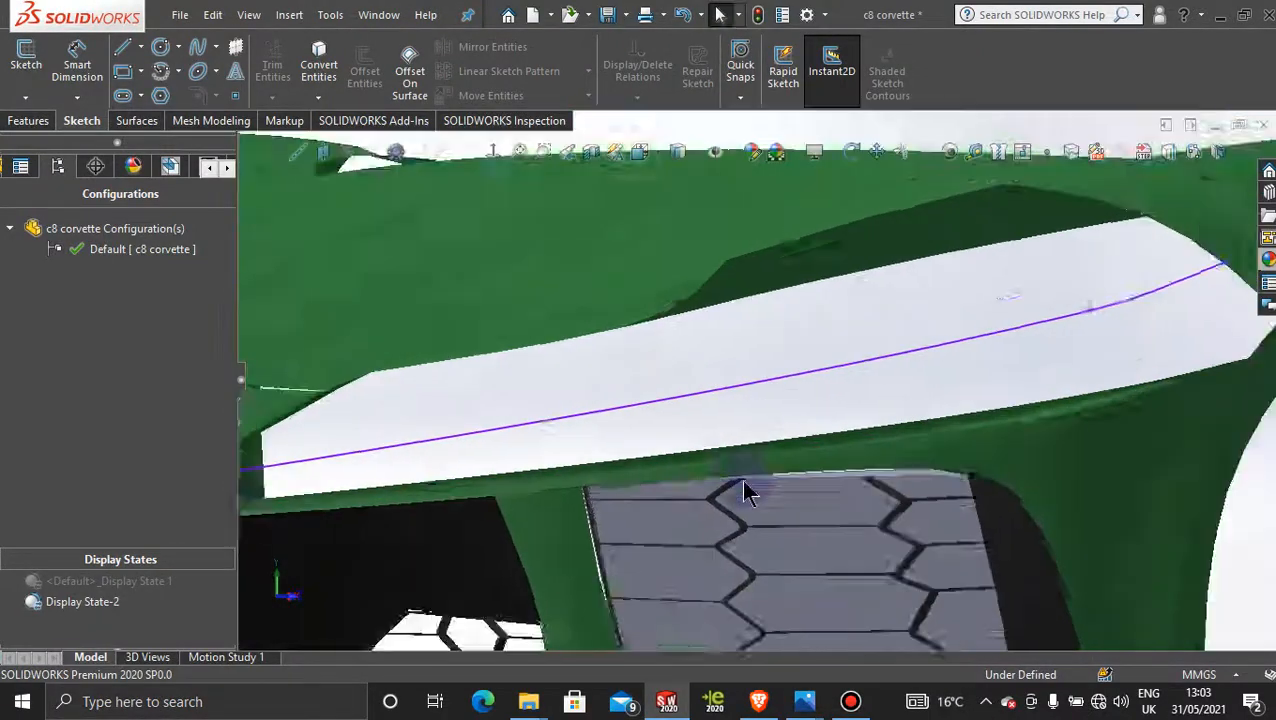
{"action": "middle_click", "coordinate": [560, 440]}
{"action": "middle_click_drag", "start_coordinate": [560, 440], "coordinate": [618, 450]}
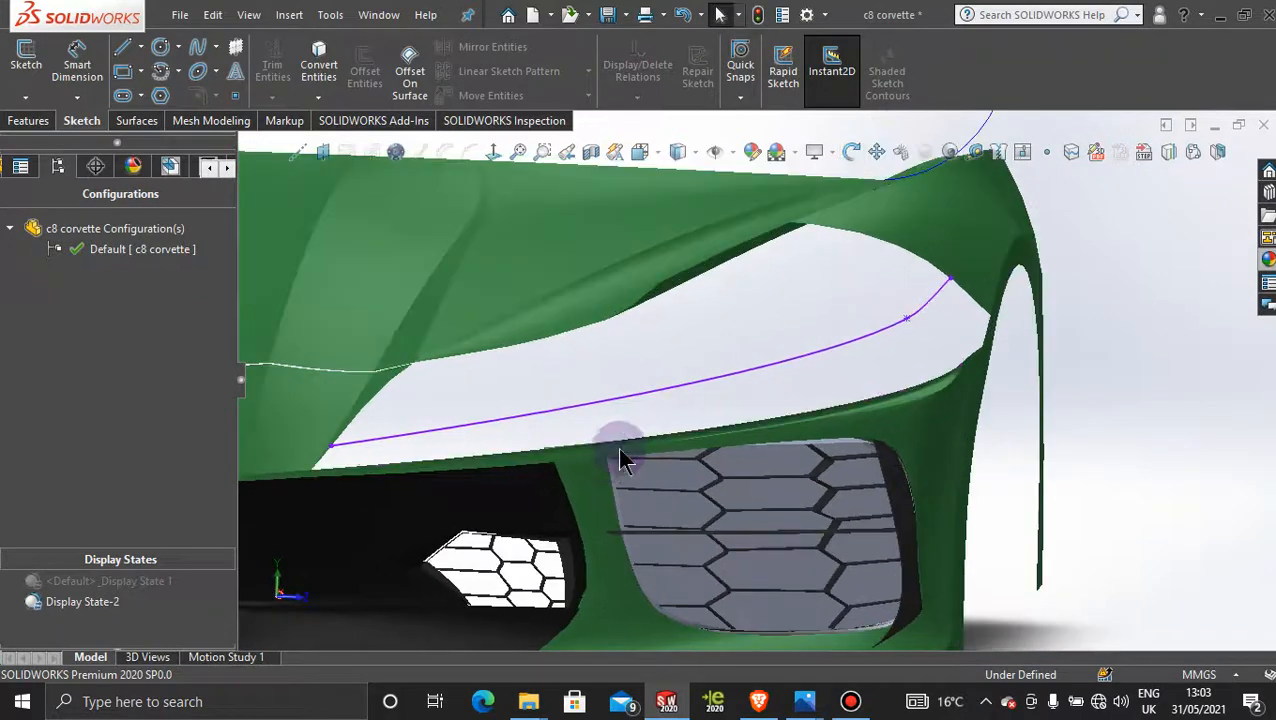
{"action": "middle_click_drag", "start_coordinate": [888, 370], "coordinate": [834, 379]}
{"action": "scroll", "coordinate": [914, 385], "scroll_direction": "down", "scroll_amount": 1}
{"action": "middle_click_drag", "start_coordinate": [913, 384], "coordinate": [1190, 360]}
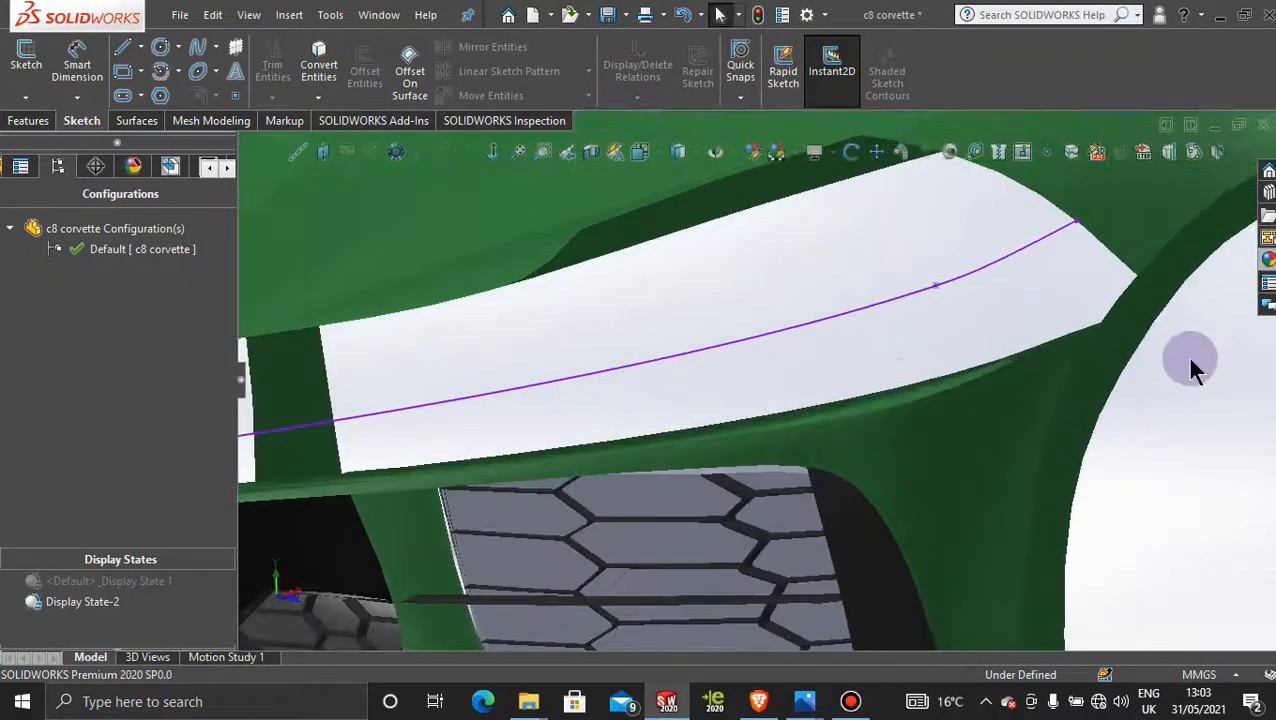
Start a new 3D sketch and activate the Spline tool for the next headlight curve
{"action": "left_click", "coordinate": [74, 85]}
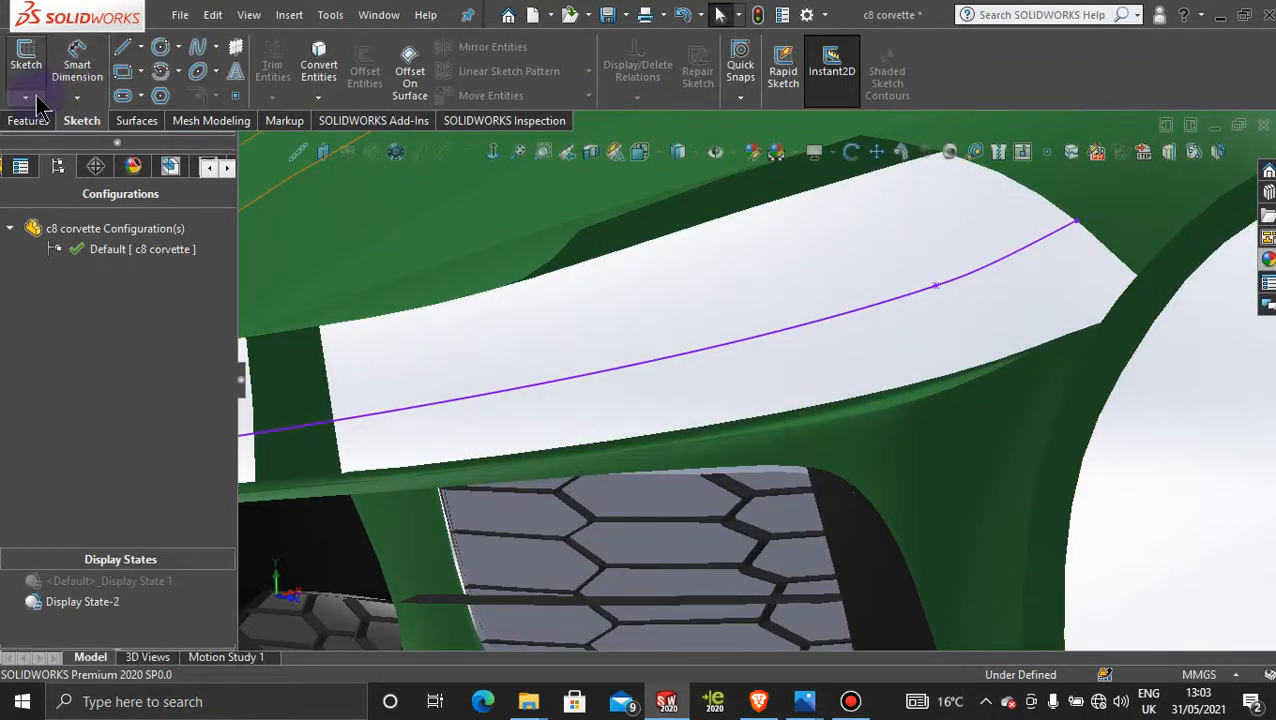
{"action": "left_click", "coordinate": [30, 98]}
{"action": "left_click", "coordinate": [48, 140]}
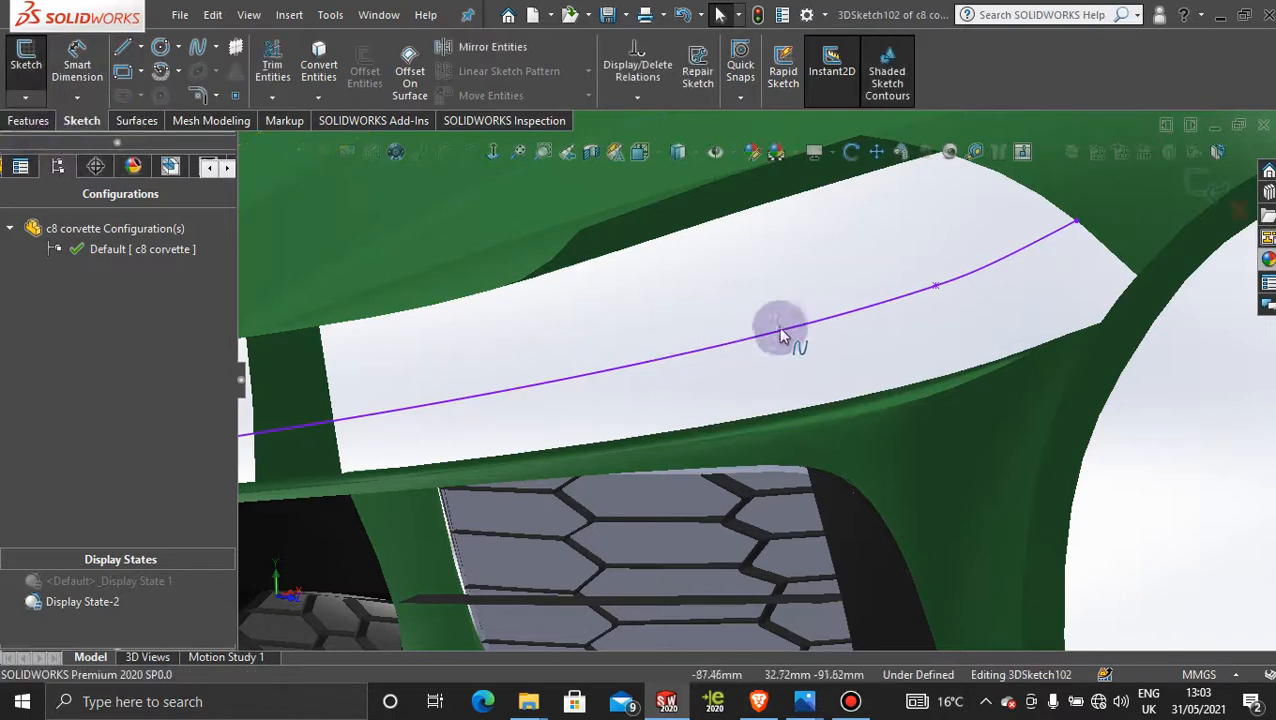
{"action": "left_click", "coordinate": [893, 270]}
{"action": "left_click", "coordinate": [199, 49]}
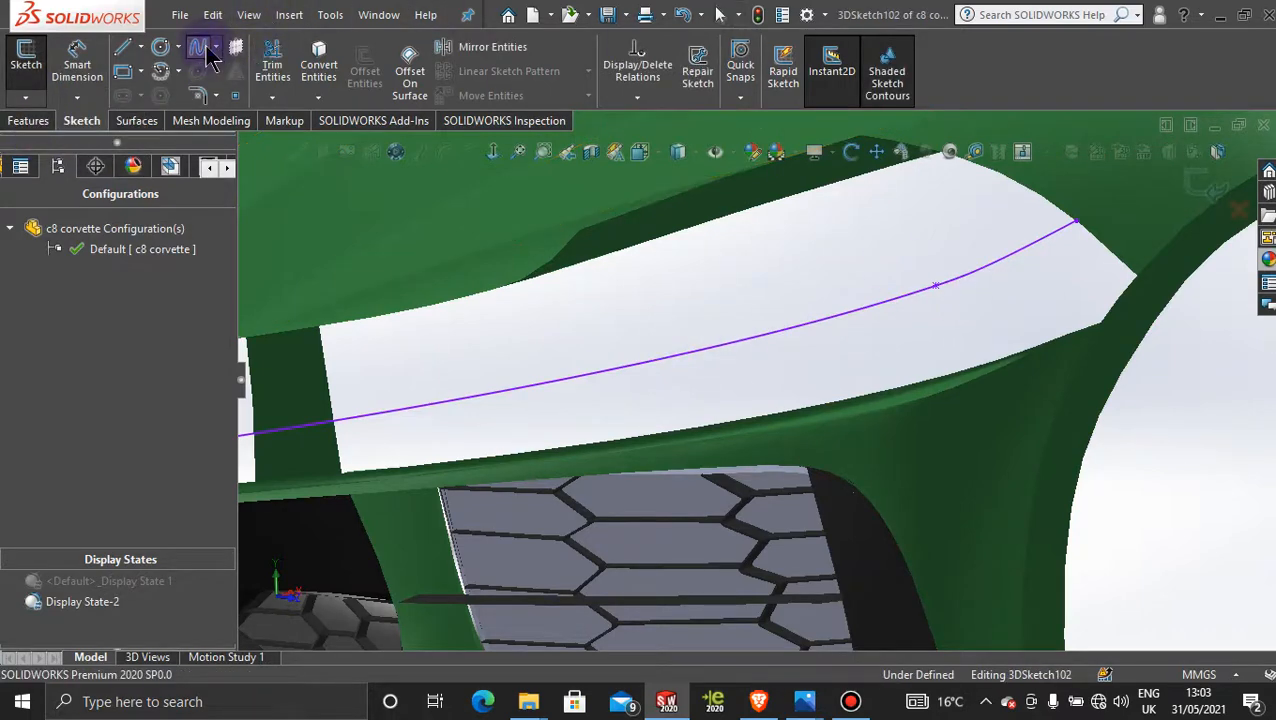
{"action": "left_click", "coordinate": [851, 702]}
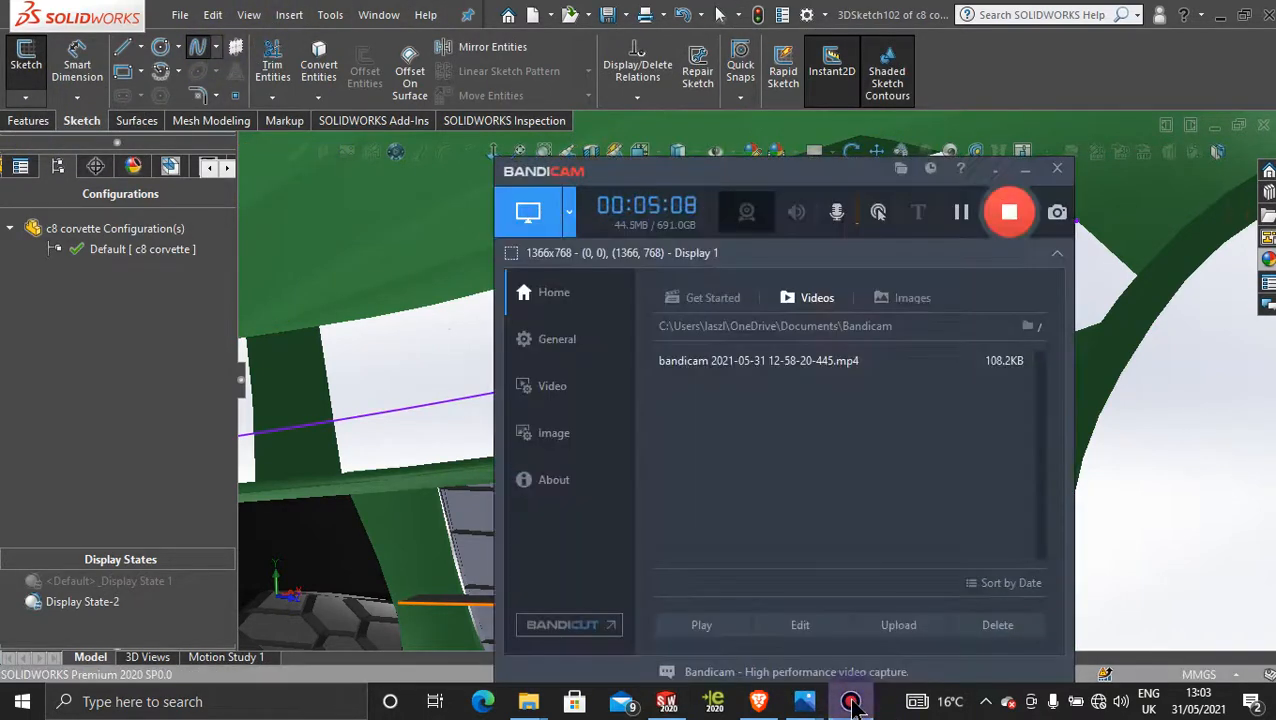
{"action": "left_click", "coordinate": [851, 702]}
{"action": "scroll", "coordinate": [1037, 322], "scroll_direction": "down", "scroll_amount": 4}
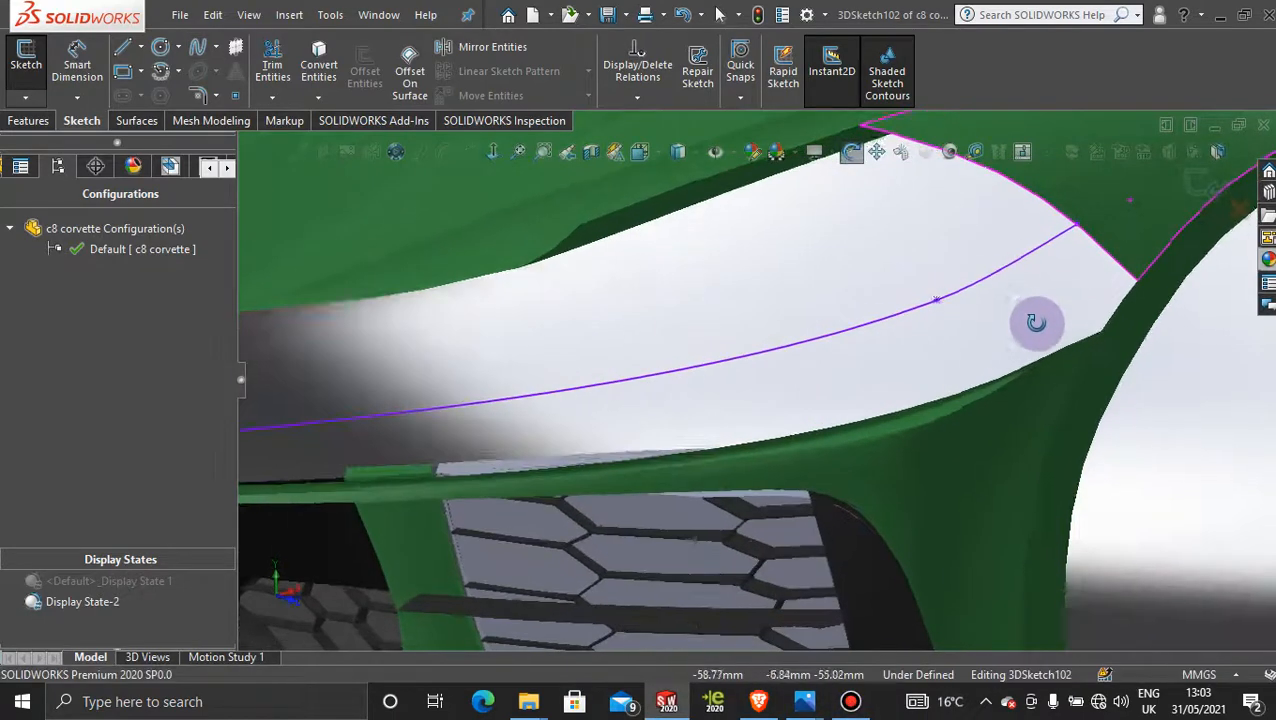
Start a spline at the headlight opening's lower corner near the wheel arch and place points along the first curved stretch of edge
{"action": "scroll", "coordinate": [1047, 335], "scroll_direction": "down", "scroll_amount": 3}
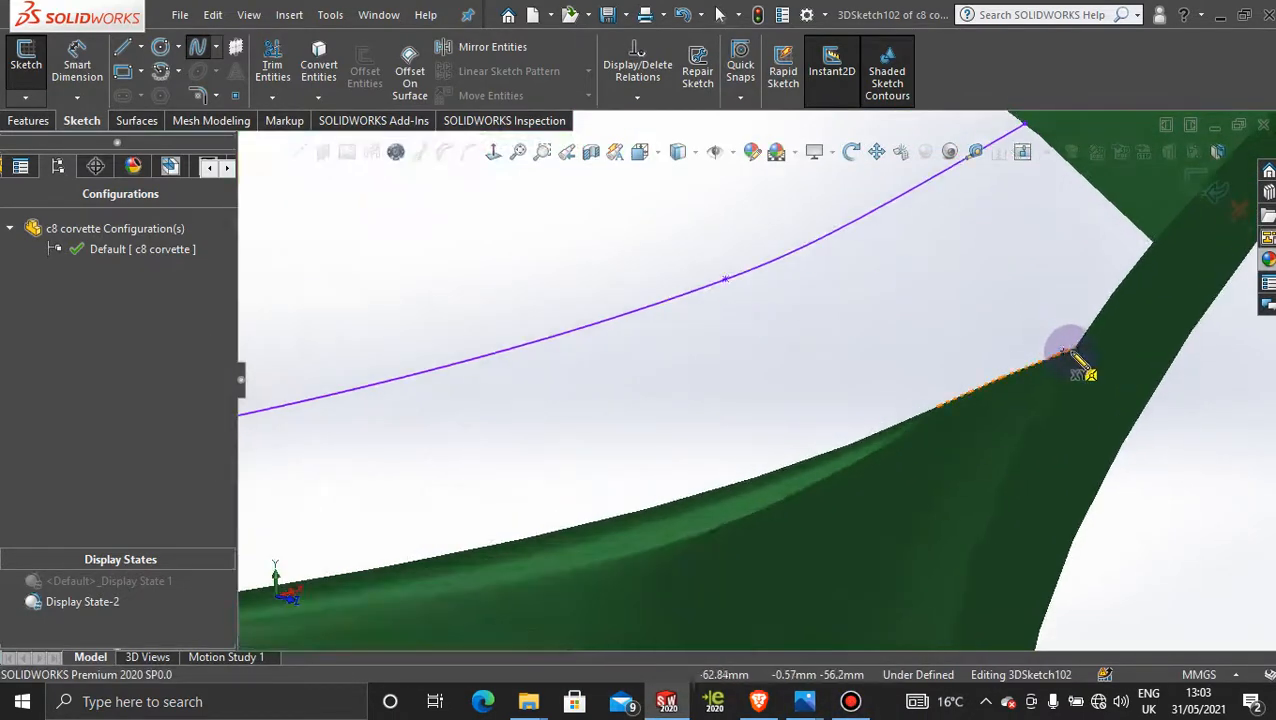
{"action": "scroll", "coordinate": [1050, 348], "scroll_direction": "down", "scroll_amount": 2}
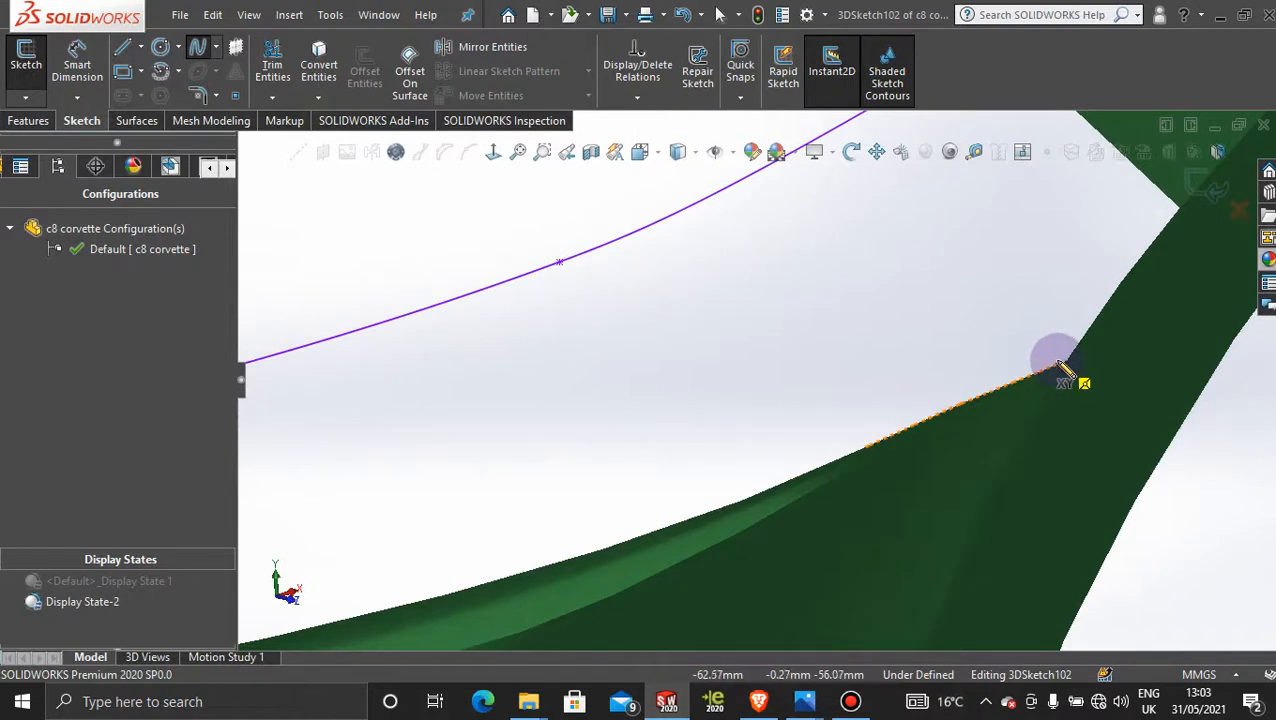
{"action": "left_click", "coordinate": [1055, 378]}
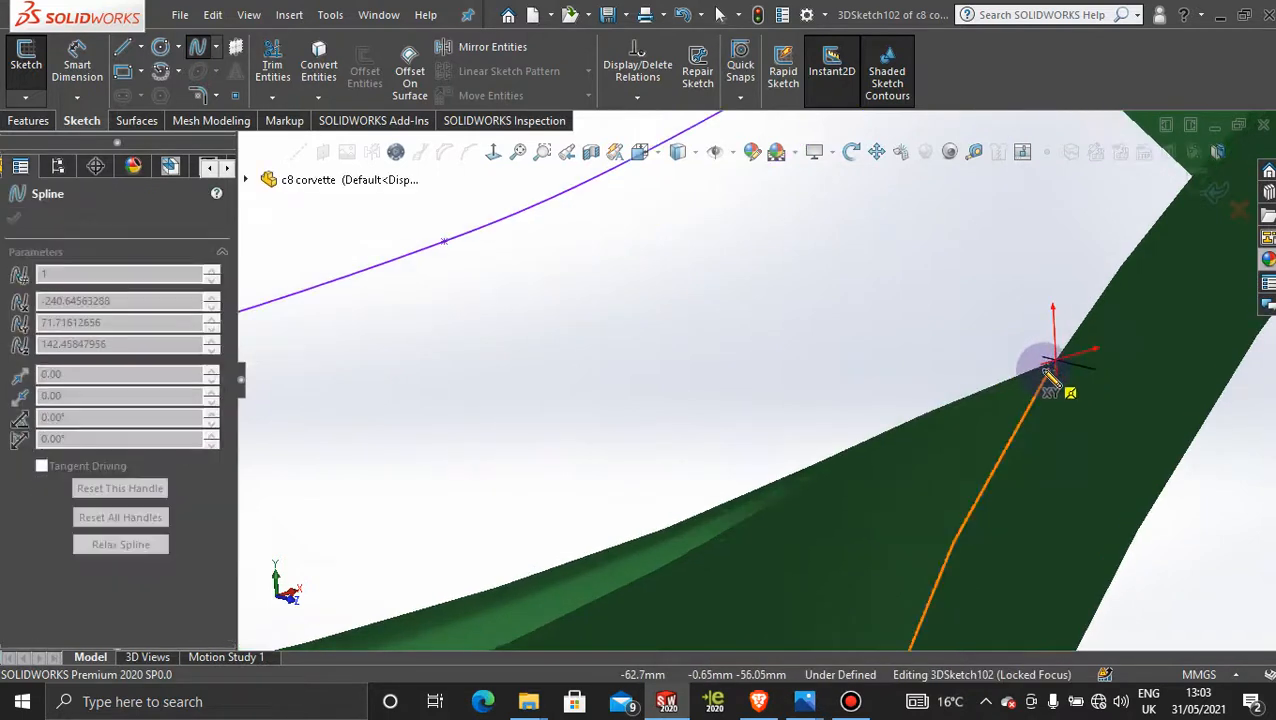
{"action": "scroll", "coordinate": [1050, 372], "scroll_direction": "down", "scroll_amount": 2}
{"action": "left_click", "coordinate": [903, 392]}
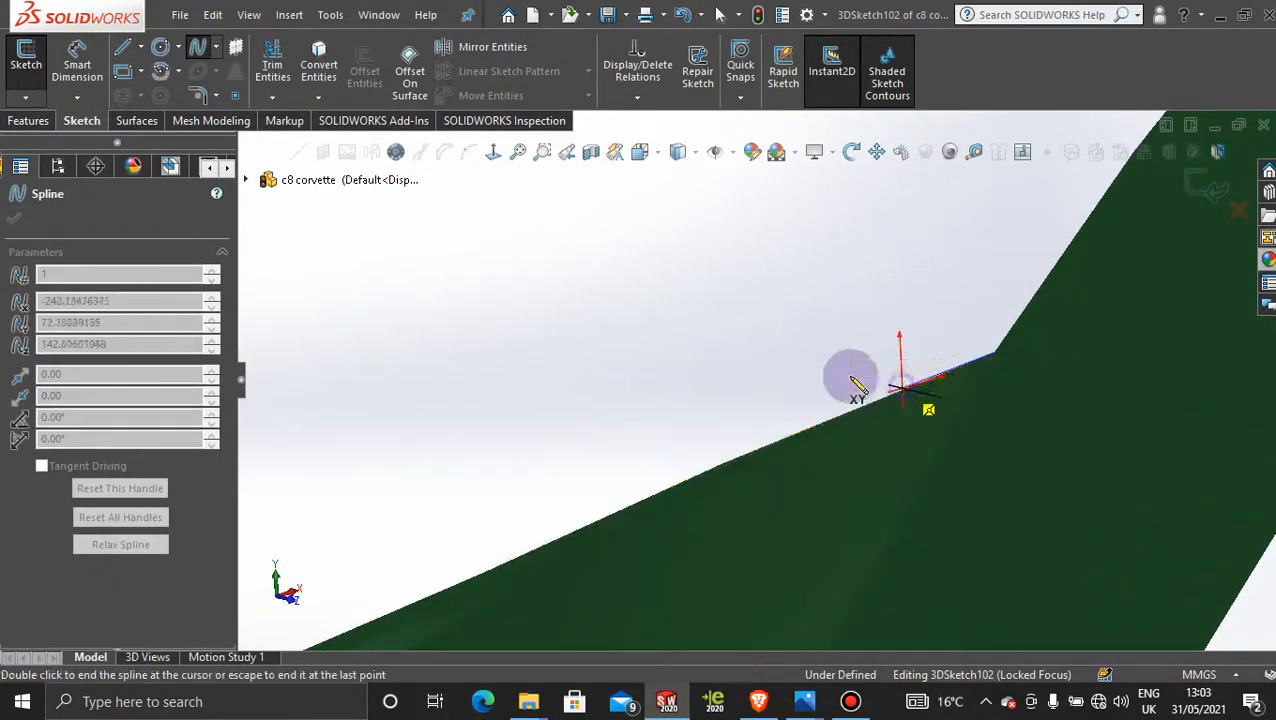
{"action": "mouse_move", "coordinate": [785, 445]}
{"action": "middle_mouse_down"}
{"action": "mouse_move", "coordinate": [780, 430]}
{"action": "mouse_move", "coordinate": [484, 379]}
{"action": "mouse_move", "coordinate": [726, 464]}
{"action": "middle_mouse_up"}
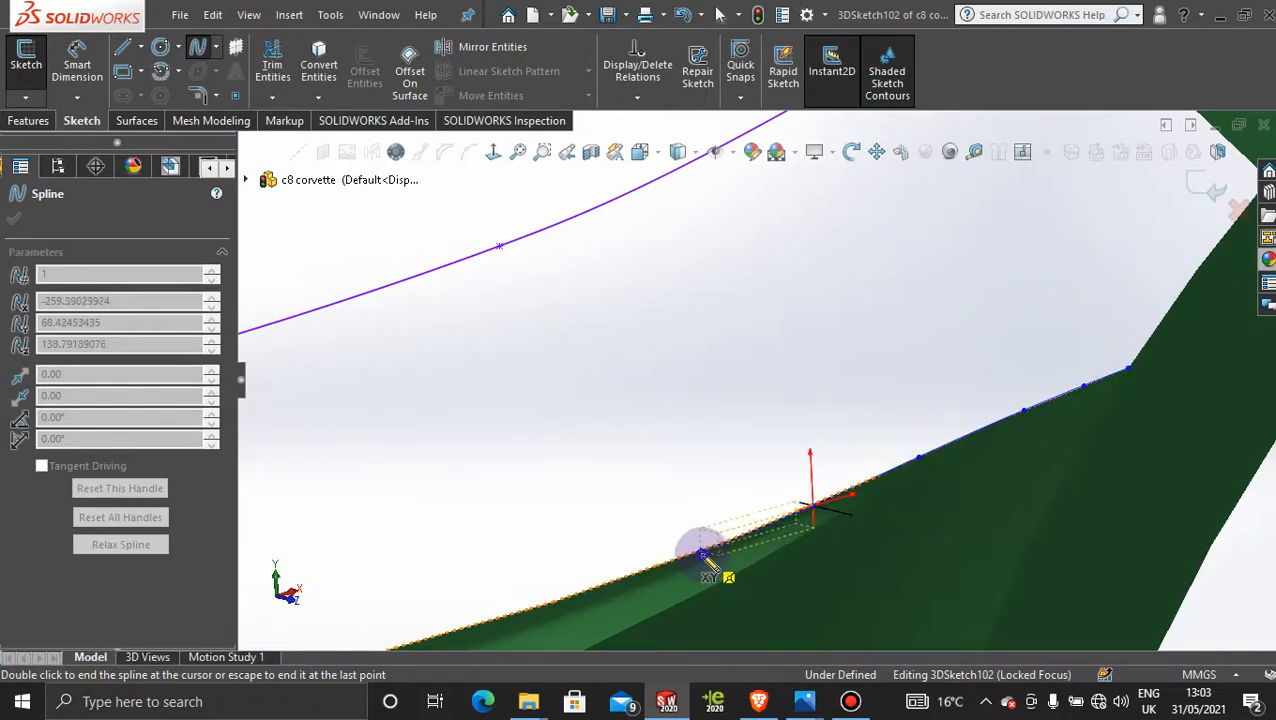
{"action": "middle_click_drag", "start_coordinate": [705, 560], "coordinate": [686, 427]}
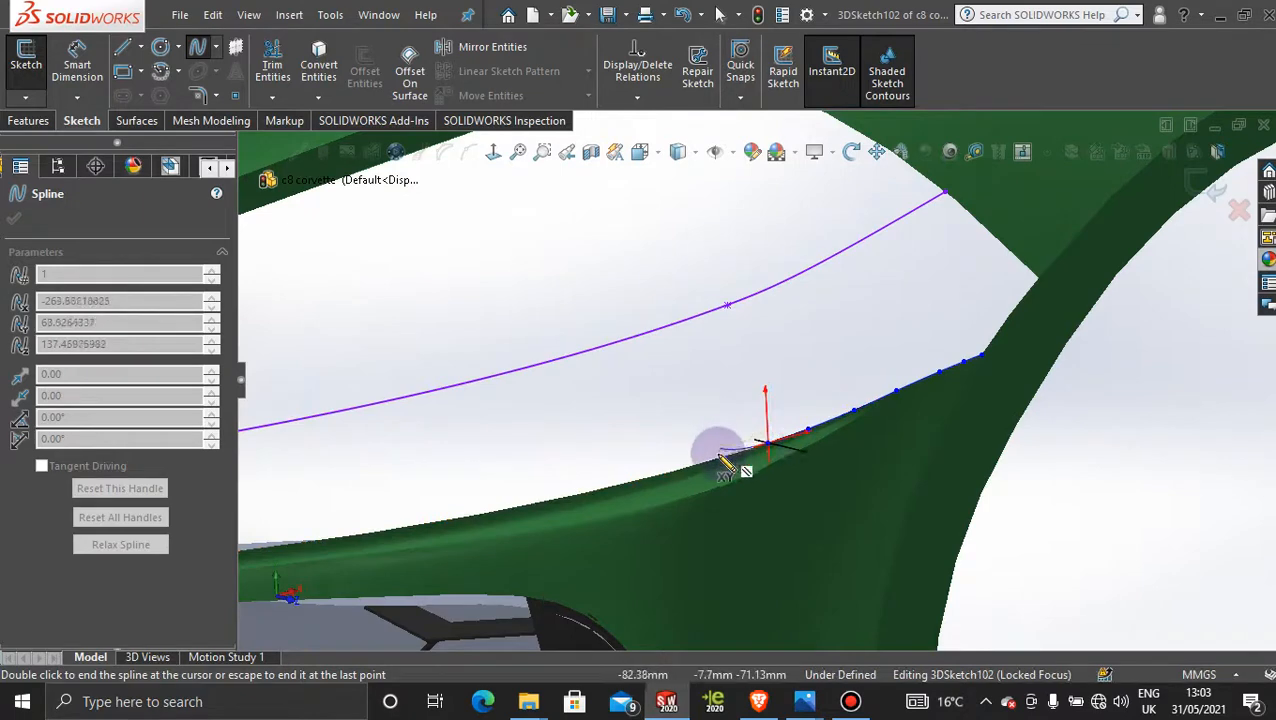
{"action": "left_click", "coordinate": [718, 456]}
{"action": "left_click", "coordinate": [649, 480]}
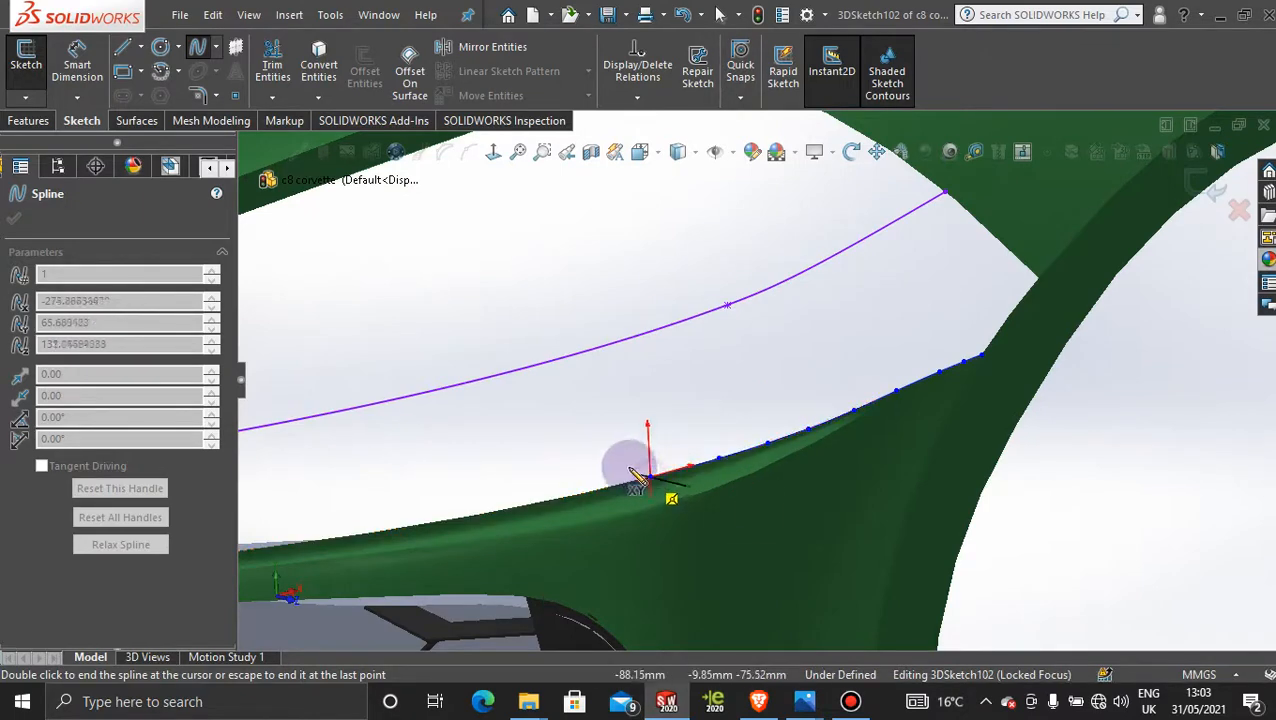
Continue the spline with points on the opening's lower edge above the outer hexagonal grille
{"action": "scroll", "coordinate": [567, 458], "scroll_direction": "up", "scroll_amount": 7}
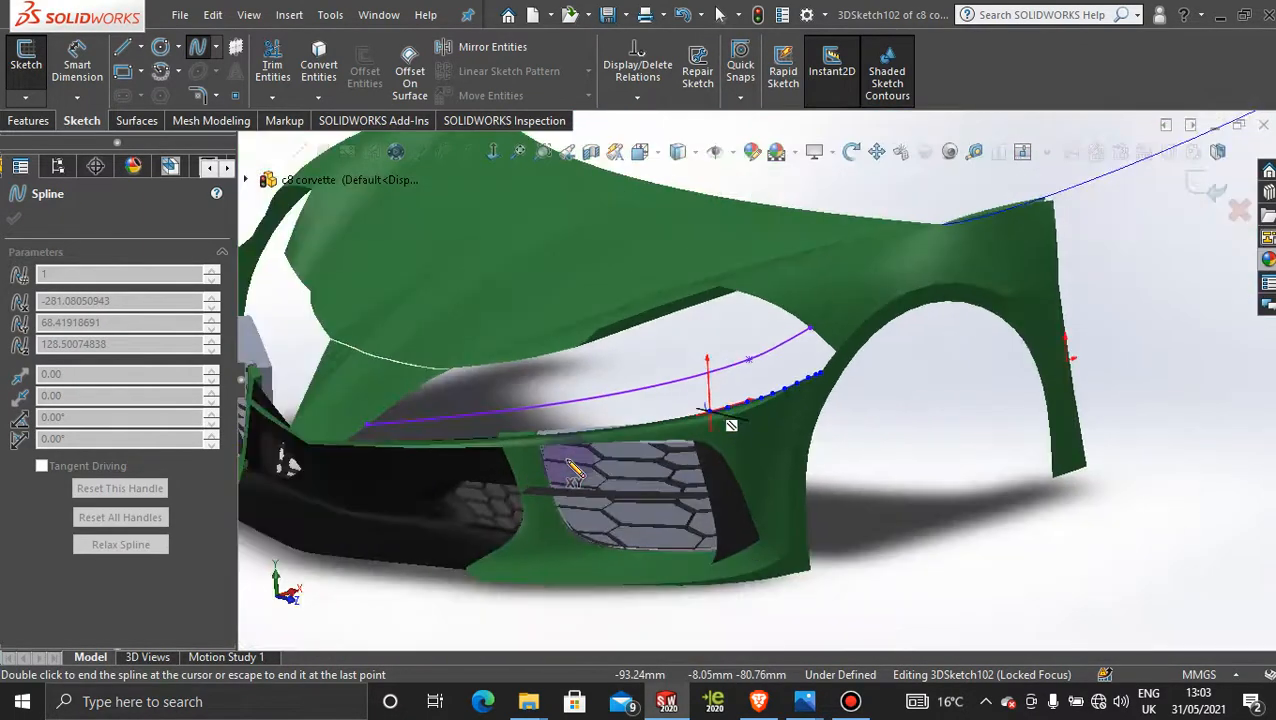
{"action": "scroll", "coordinate": [569, 462], "scroll_direction": "down", "scroll_amount": 4}
{"action": "scroll", "coordinate": [818, 348], "scroll_direction": "down", "scroll_amount": 3}
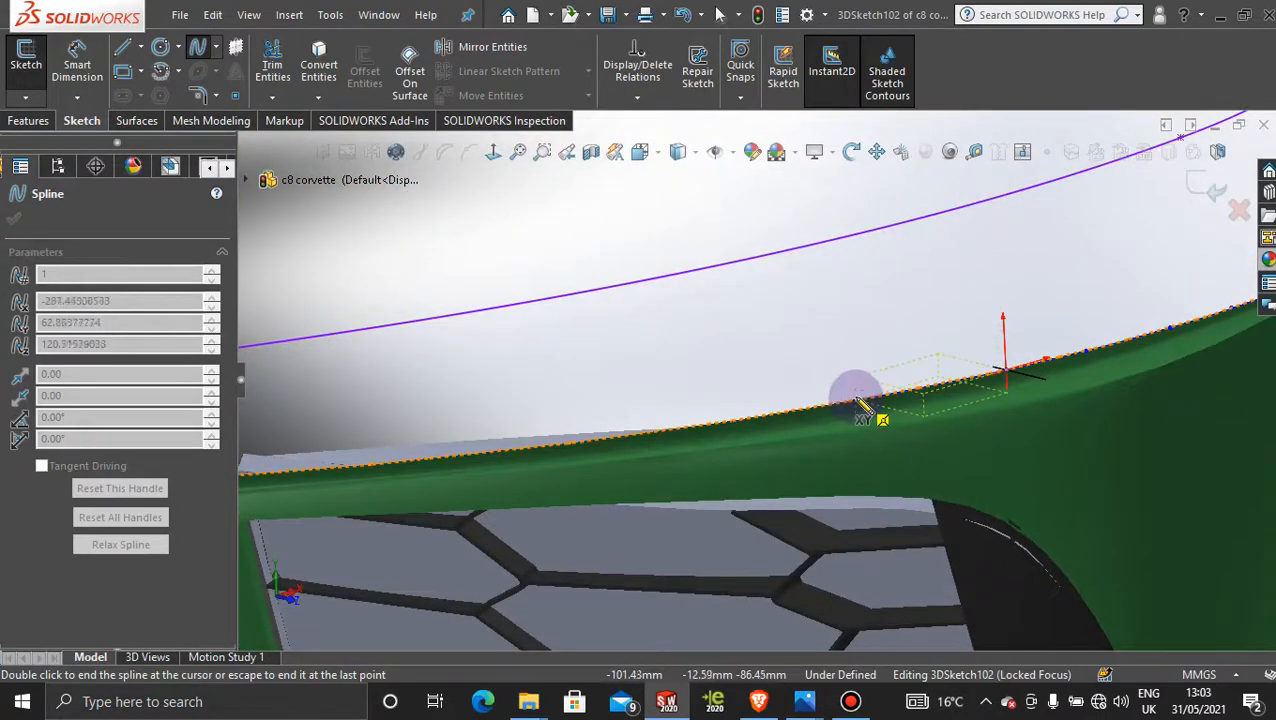
{"action": "middle_click_drag", "start_coordinate": [857, 398], "coordinate": [743, 352]}
{"action": "scroll", "coordinate": [745, 380], "scroll_direction": "down", "scroll_amount": 4}
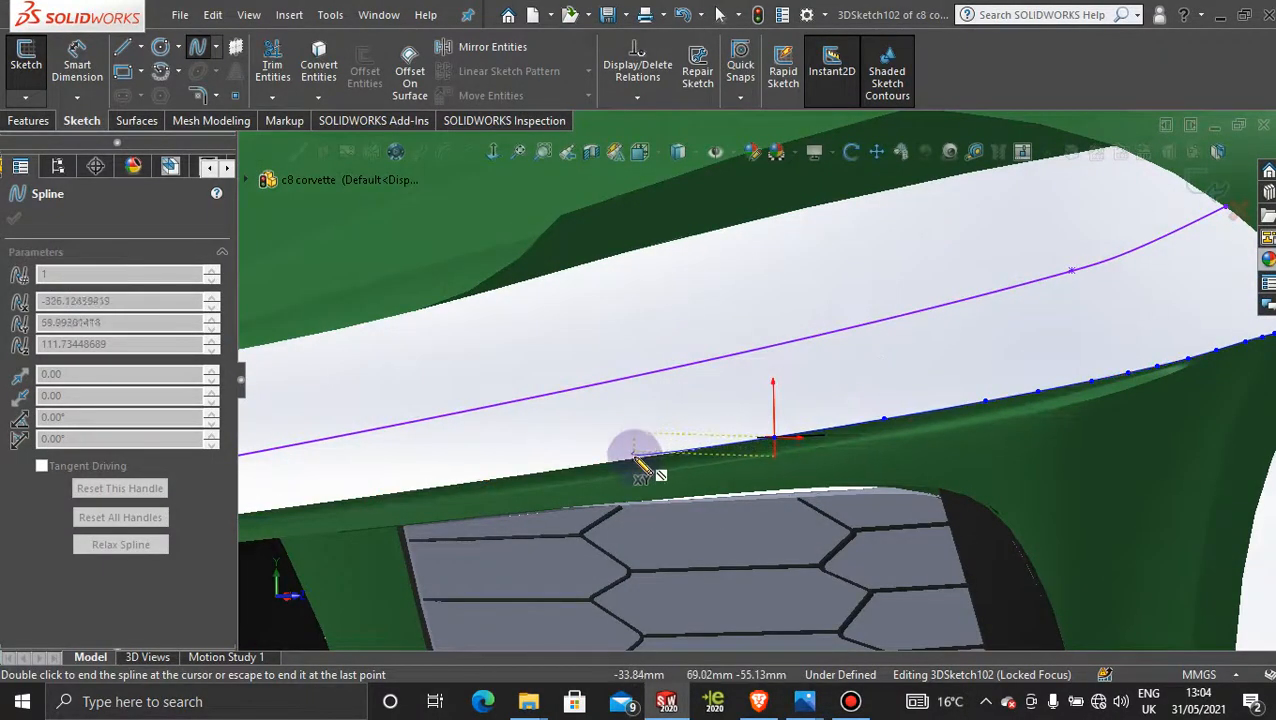
{"action": "scroll", "coordinate": [633, 460], "scroll_direction": "up", "scroll_amount": 5}
{"action": "scroll", "coordinate": [607, 447], "scroll_direction": "down", "scroll_amount": 6}
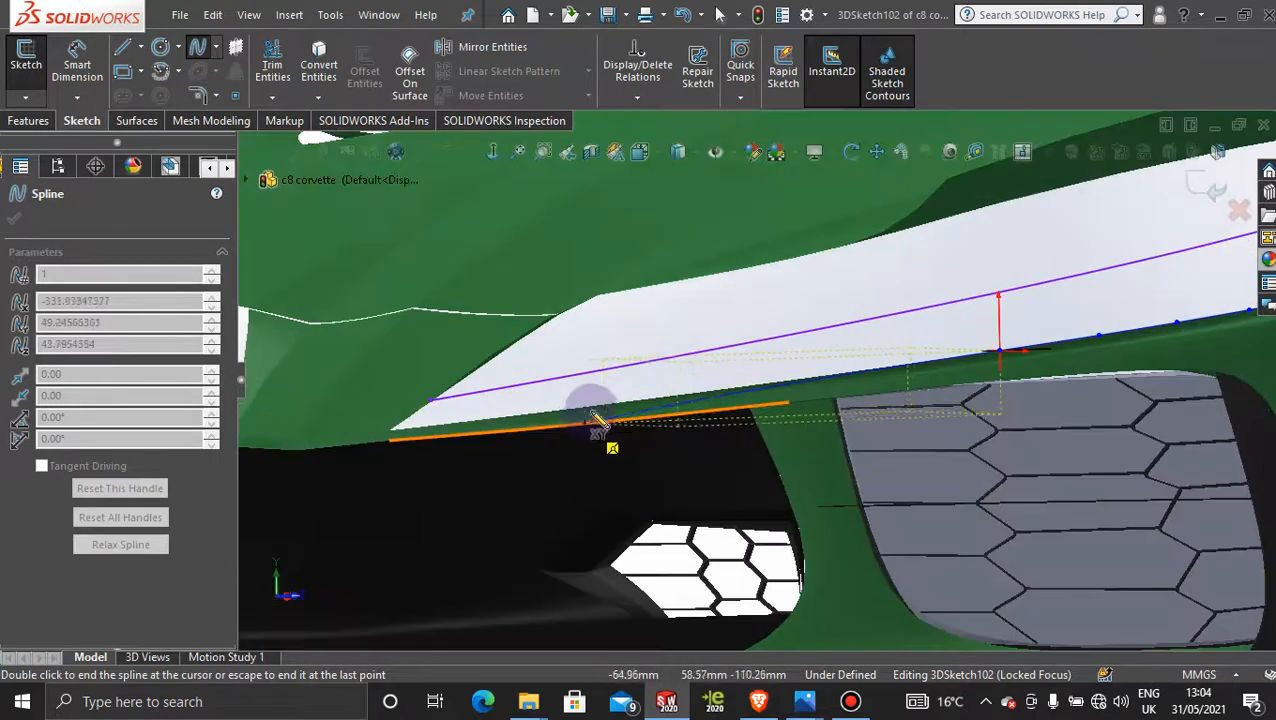
{"action": "scroll", "coordinate": [1074, 313], "scroll_direction": "up", "scroll_amount": 3}
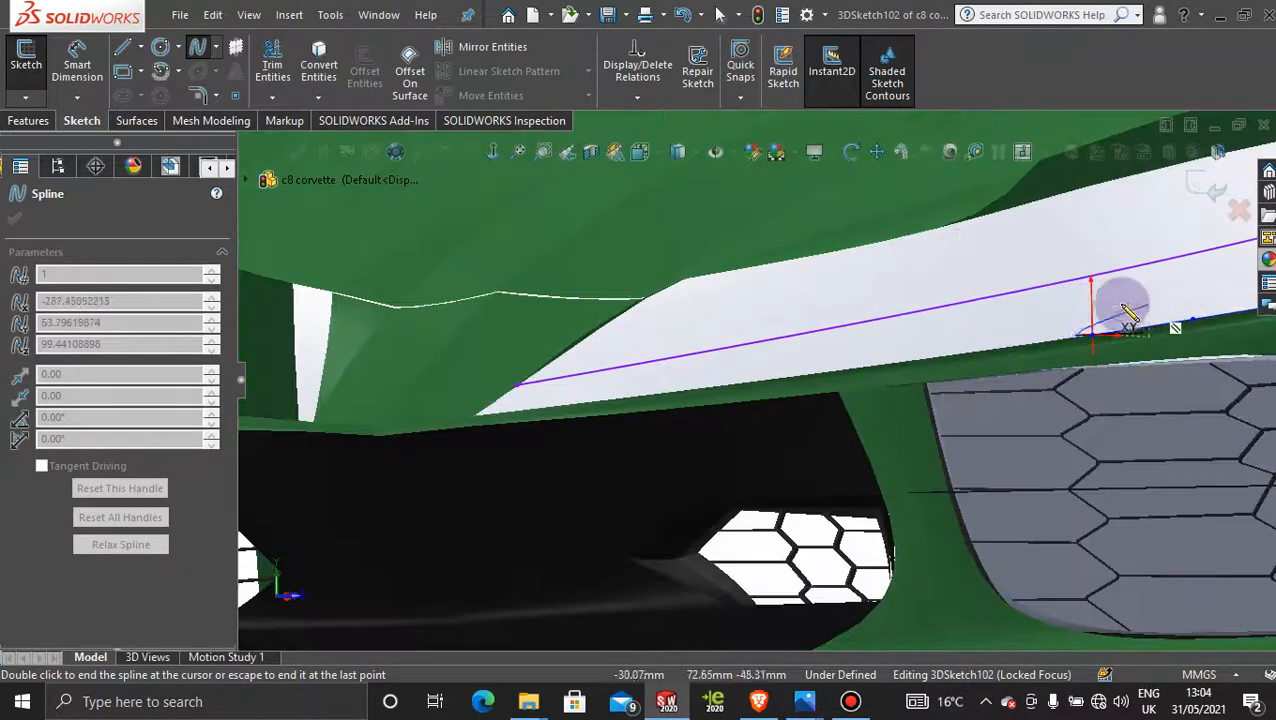
{"action": "scroll", "coordinate": [1019, 318], "scroll_direction": "down", "scroll_amount": 1}
{"action": "scroll", "coordinate": [1024, 325], "scroll_direction": "down", "scroll_amount": 1}
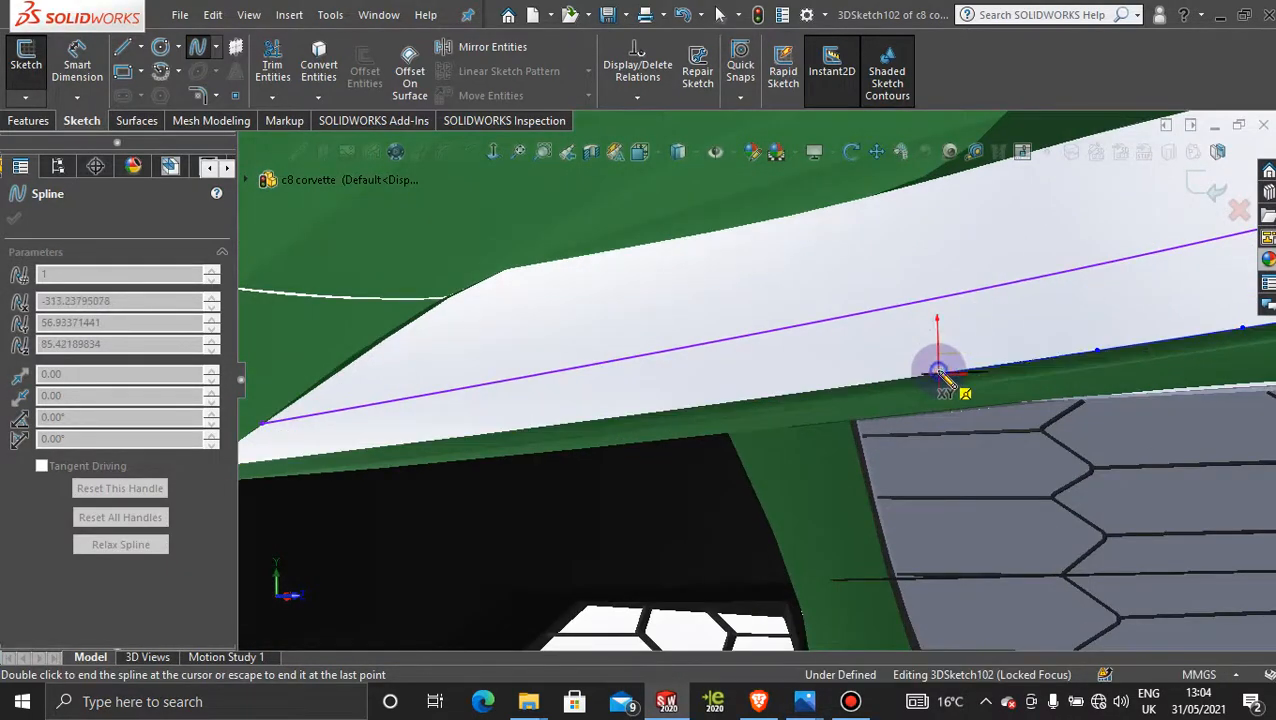
Extend the spline along the lower edge past the grille toward the opening's pointed inner tip
{"action": "left_click", "coordinate": [739, 403]}
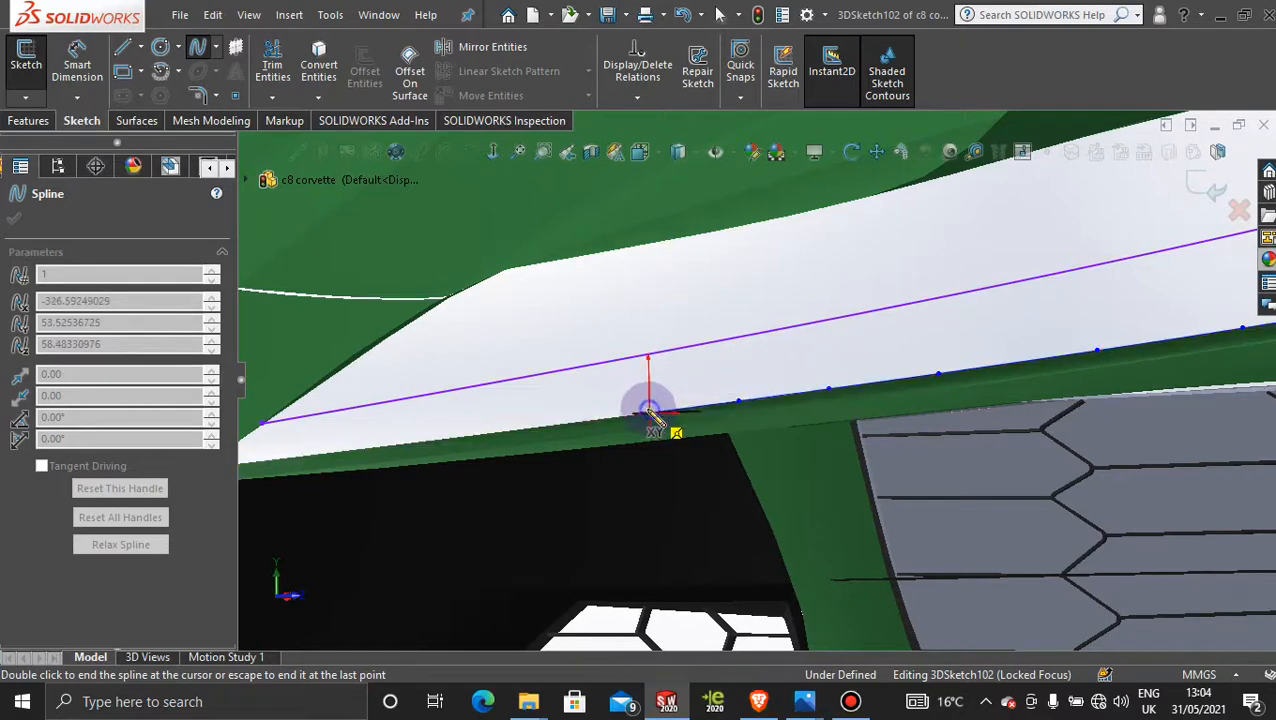
{"action": "scroll", "coordinate": [543, 400], "scroll_direction": "up", "scroll_amount": 3}
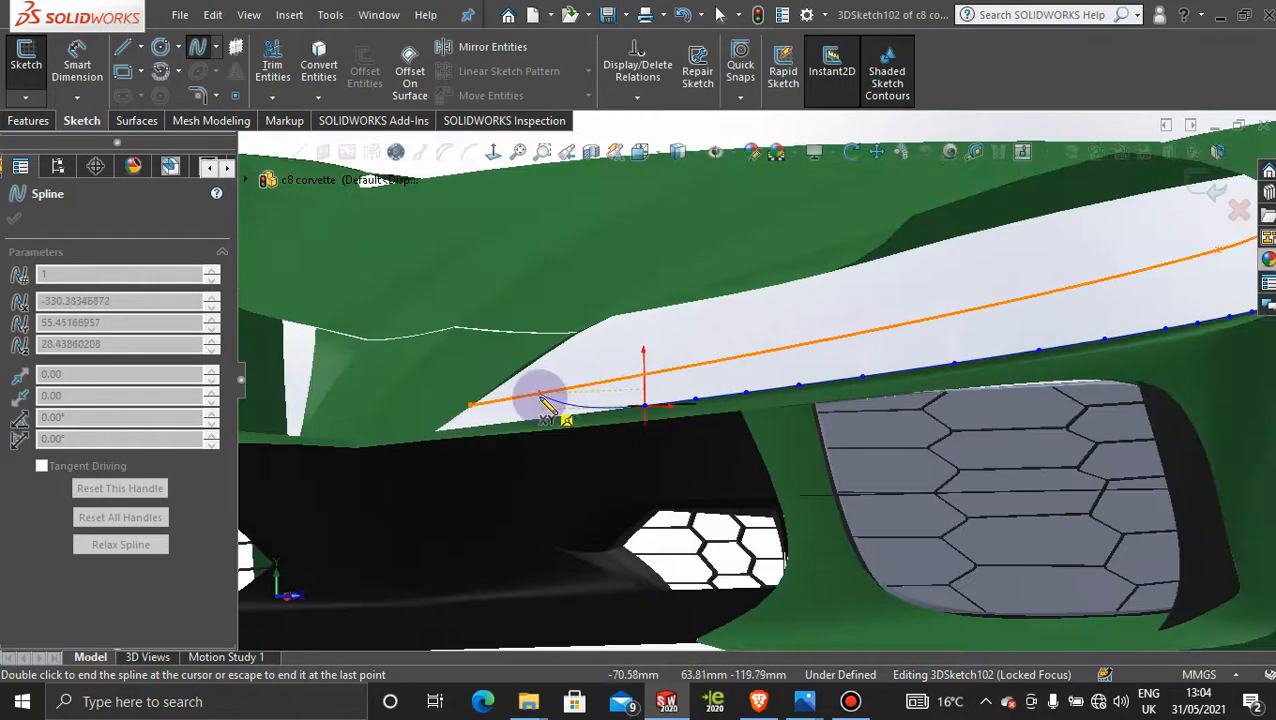
{"action": "scroll", "coordinate": [486, 402], "scroll_direction": "down", "scroll_amount": 5}
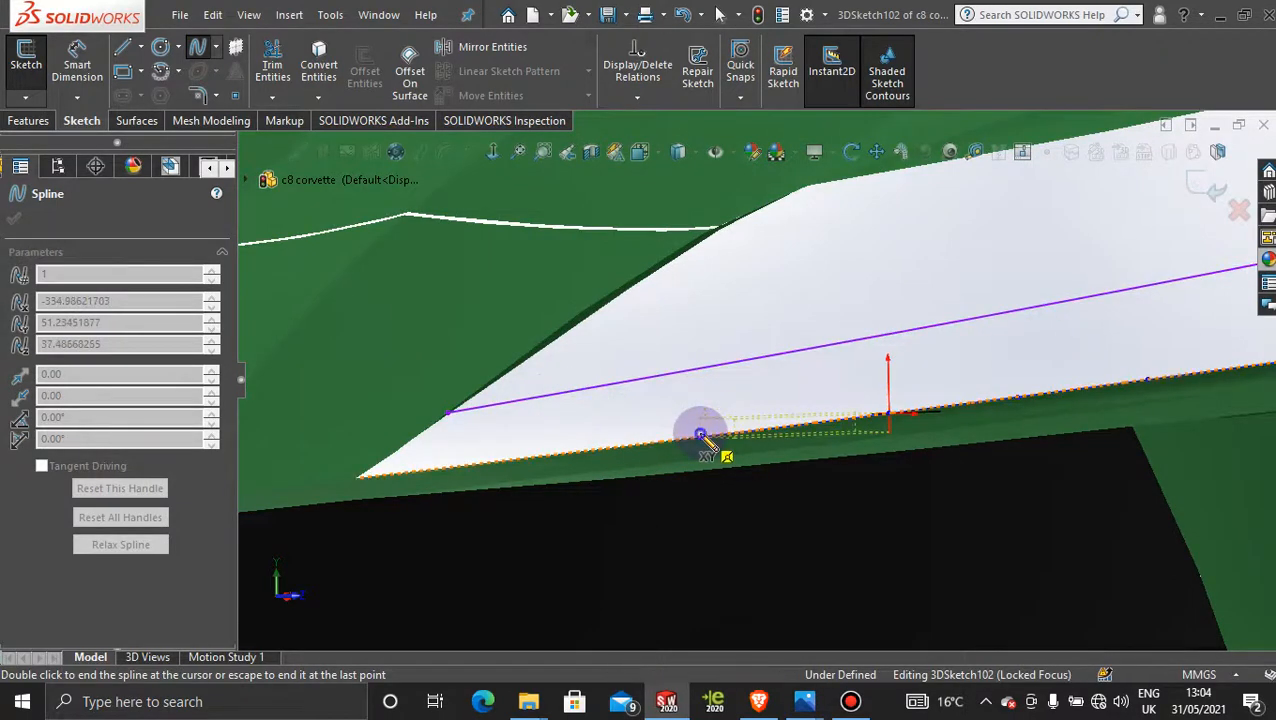
{"action": "left_click", "coordinate": [700, 435]}
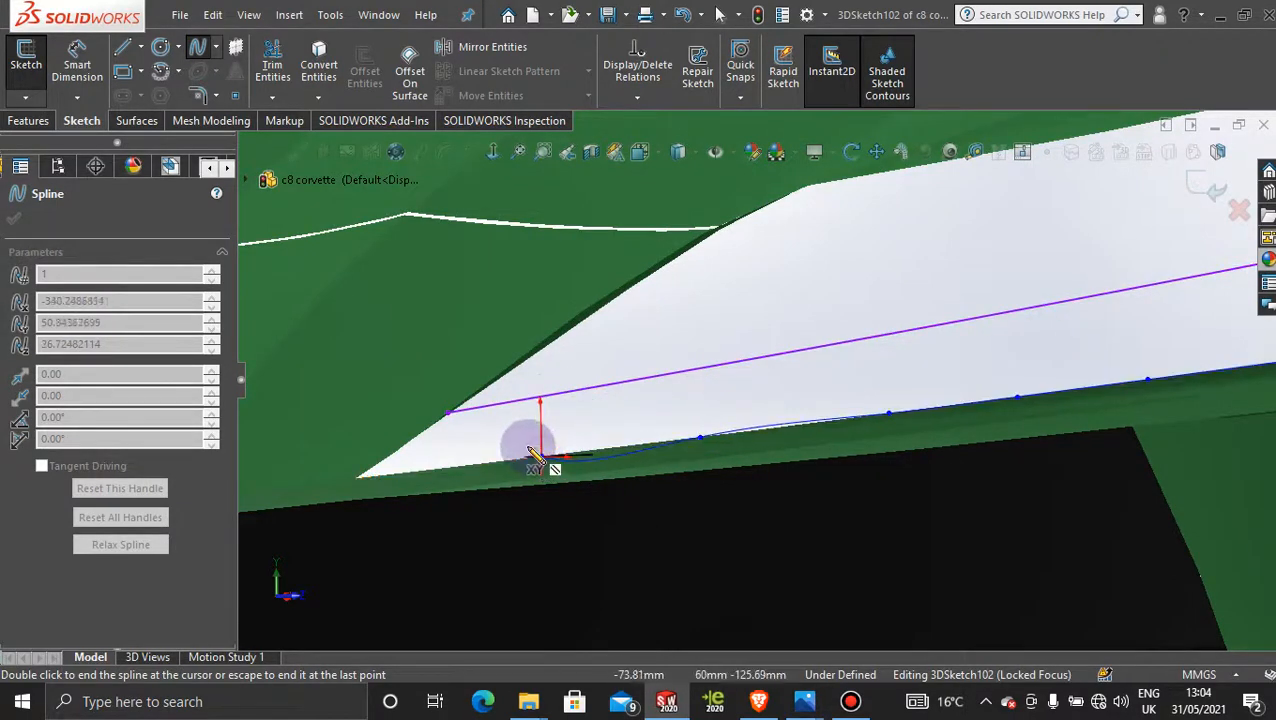
{"action": "scroll", "coordinate": [530, 450], "scroll_direction": "up", "scroll_amount": 3}
{"action": "scroll", "coordinate": [692, 370], "scroll_direction": "down", "scroll_amount": 6}
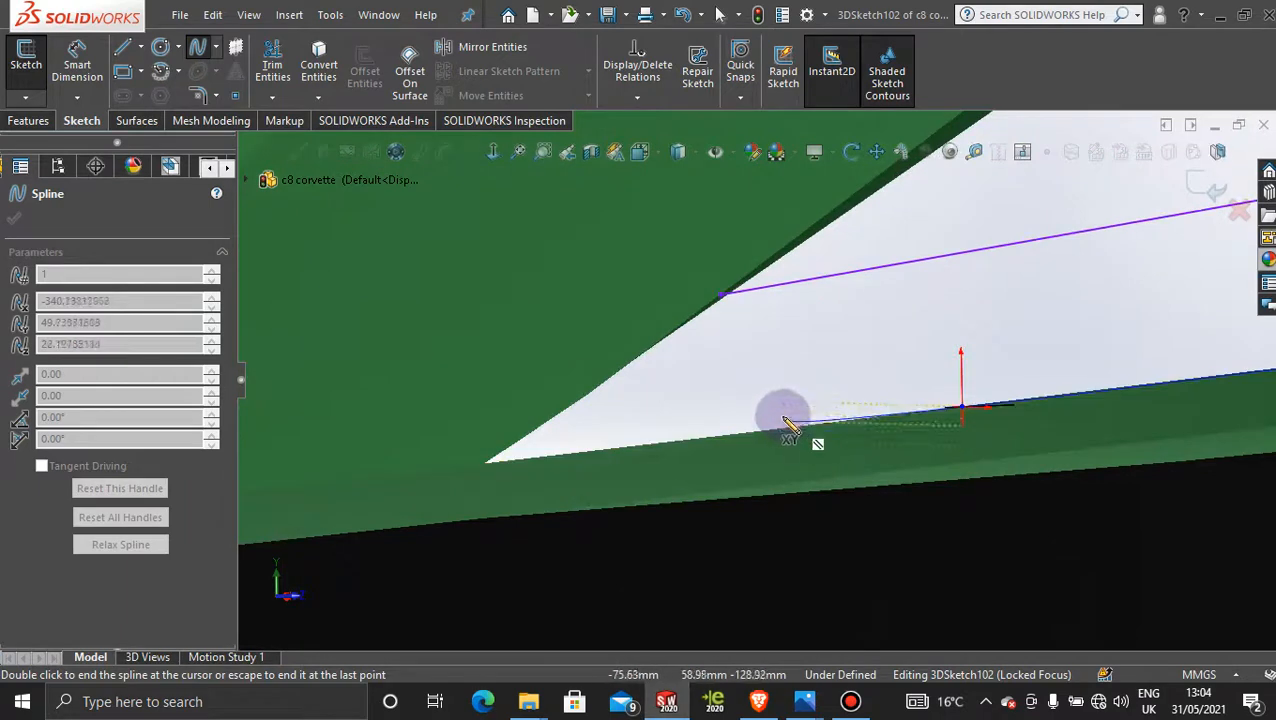
{"action": "left_click", "coordinate": [767, 432]}
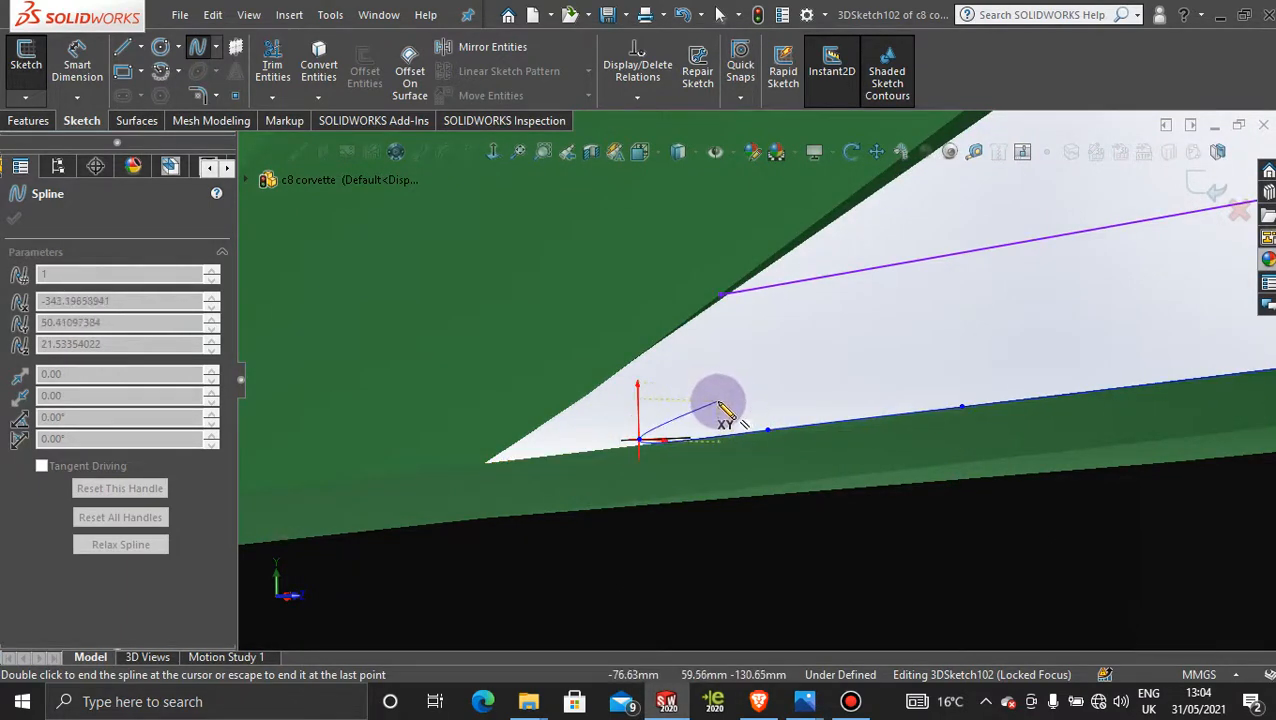
Undo the spline traced along the headlight opening's lower edge
{"action": "key", "text": "ctrl+z"}
{"action": "scroll", "coordinate": [852, 376], "scroll_direction": "up", "scroll_amount": 5}
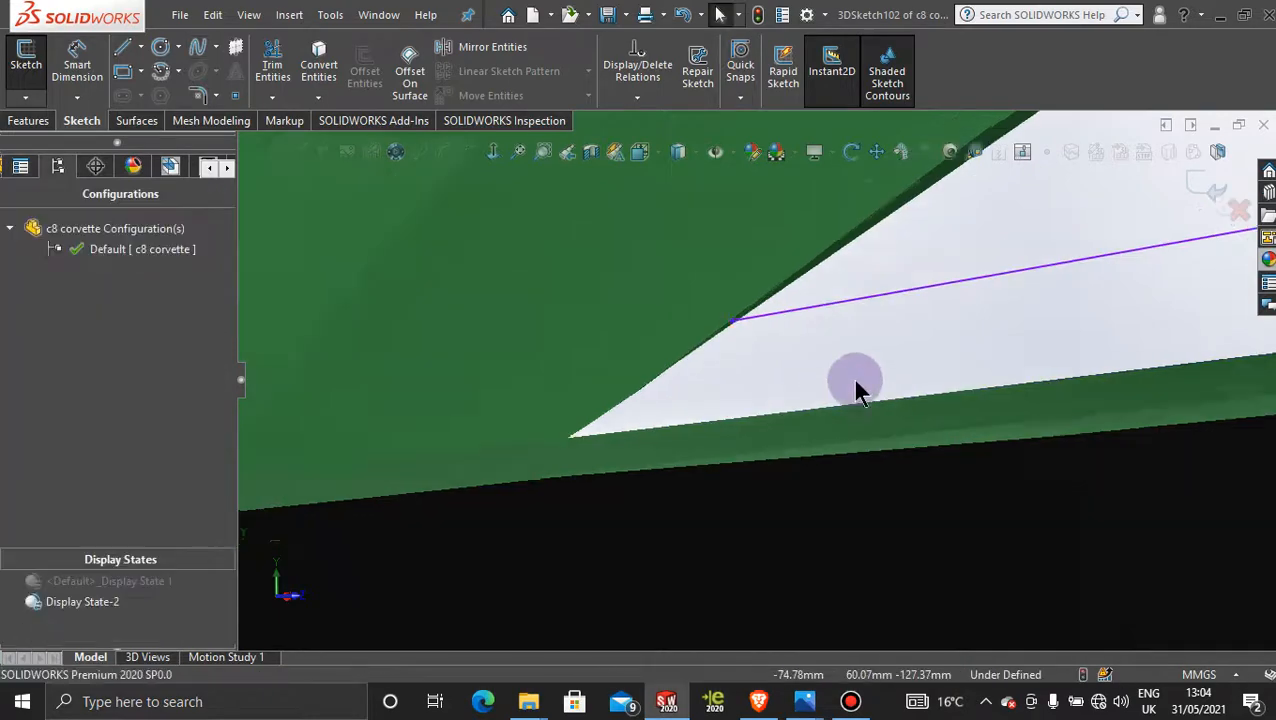
{"action": "scroll", "coordinate": [855, 376], "scroll_direction": "up", "scroll_amount": 5}
{"action": "scroll", "coordinate": [855, 338], "scroll_direction": "down", "scroll_amount": 4}
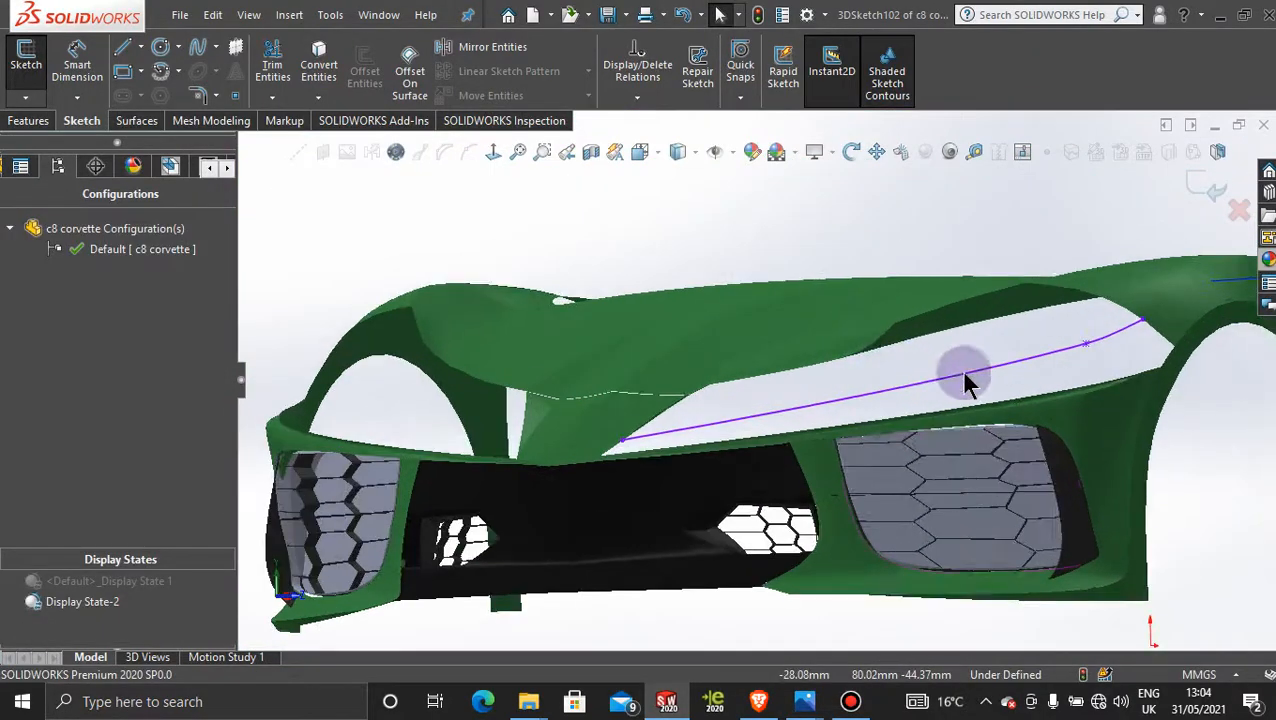
Restart the spline at the lower corner near the wheel arch and place closely spaced points along the straight start of the edge
{"action": "middle_click_drag", "start_coordinate": [963, 375], "coordinate": [952, 414]}
{"action": "scroll", "coordinate": [1170, 357], "scroll_direction": "down", "scroll_amount": 3}
{"action": "scroll", "coordinate": [895, 385], "scroll_direction": "down", "scroll_amount": 2}
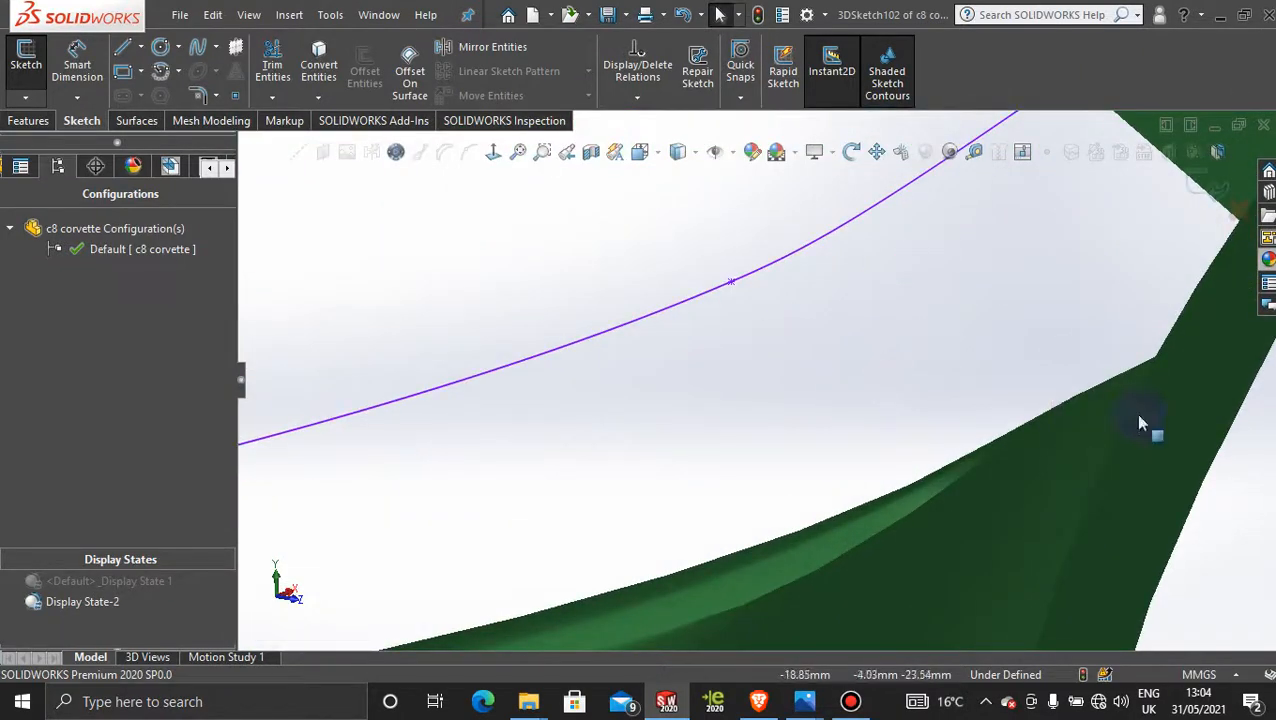
{"action": "scroll", "coordinate": [1060, 370], "scroll_direction": "down", "scroll_amount": 2}
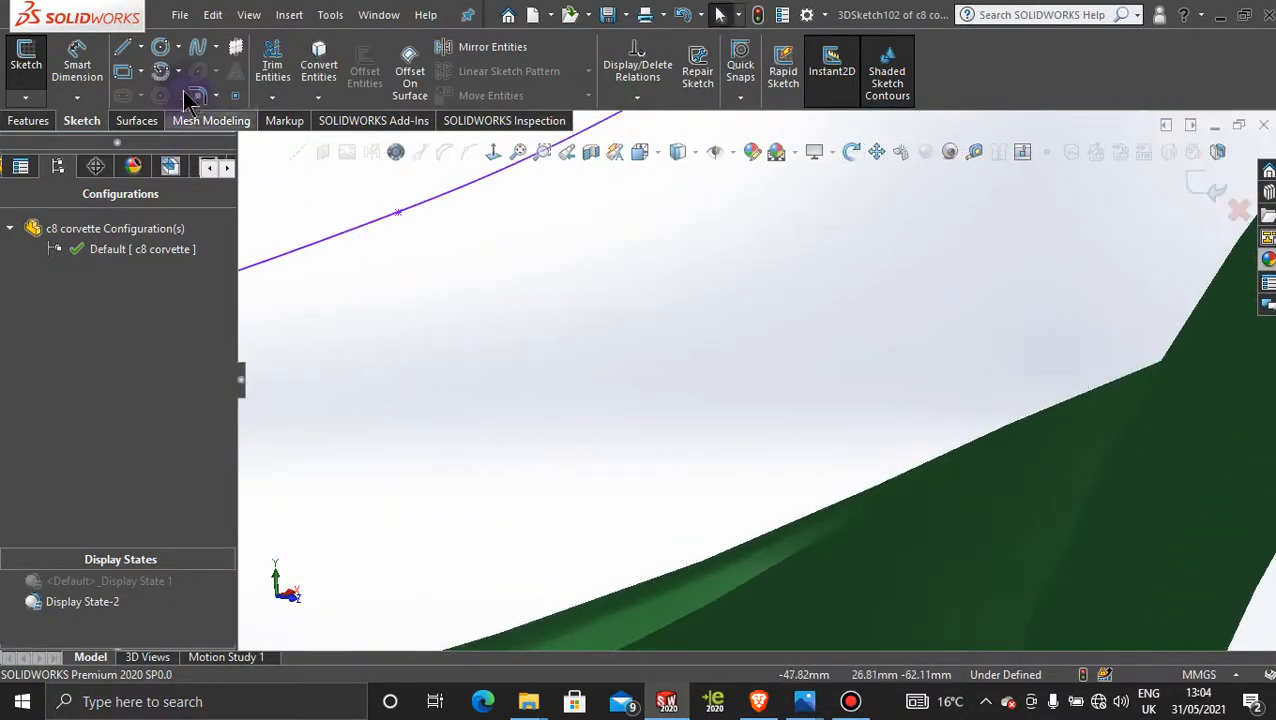
{"action": "left_click", "coordinate": [205, 50]}
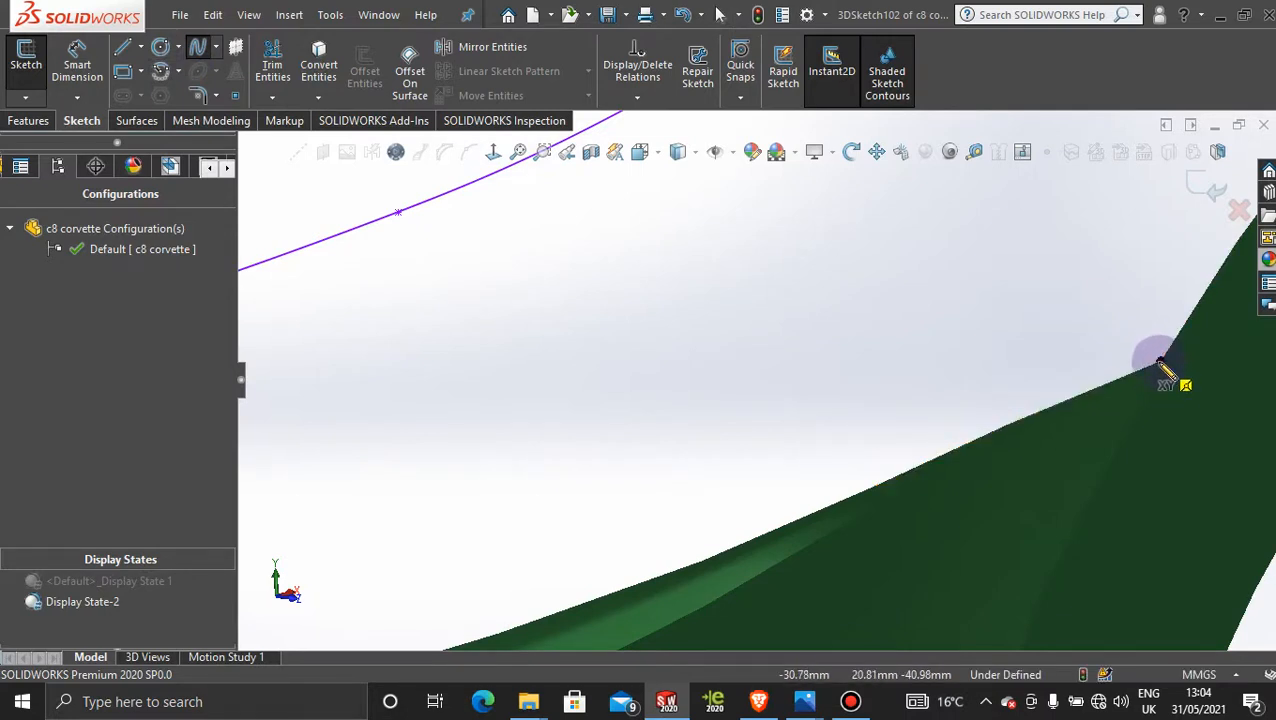
{"action": "left_click", "coordinate": [1158, 362]}
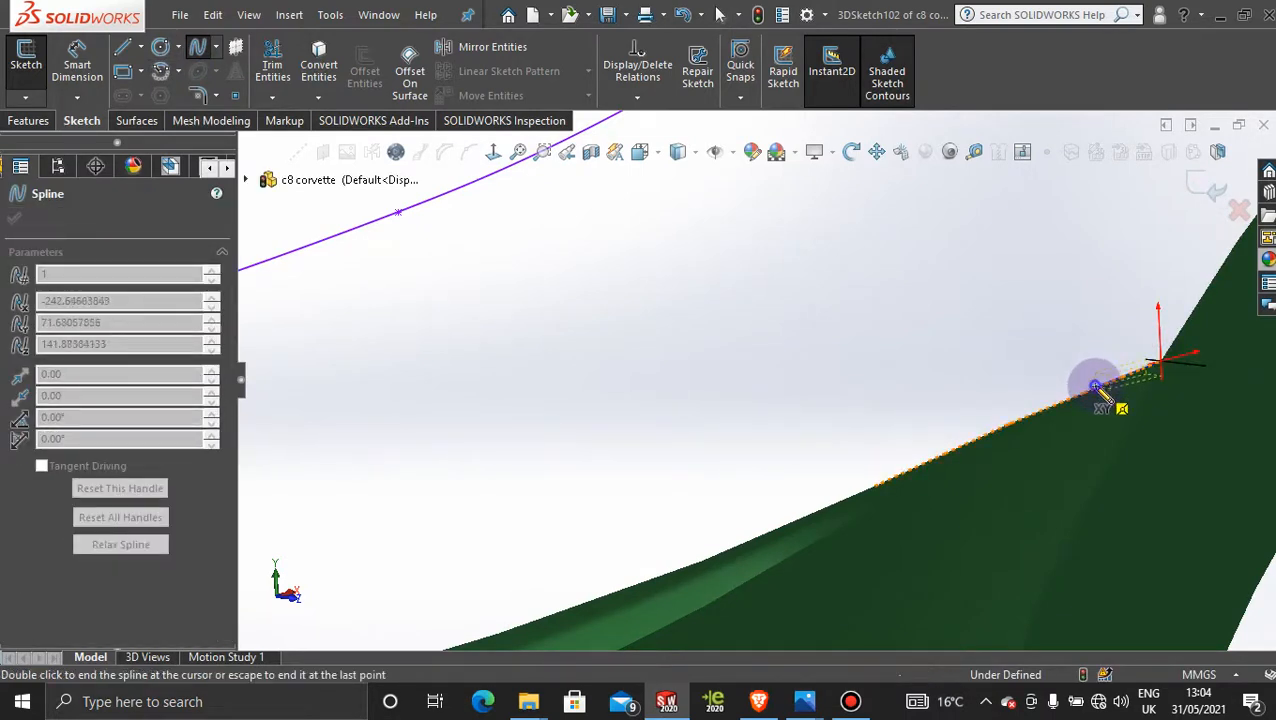
{"action": "left_click", "coordinate": [1096, 387]}
{"action": "left_click", "coordinate": [1015, 420]}
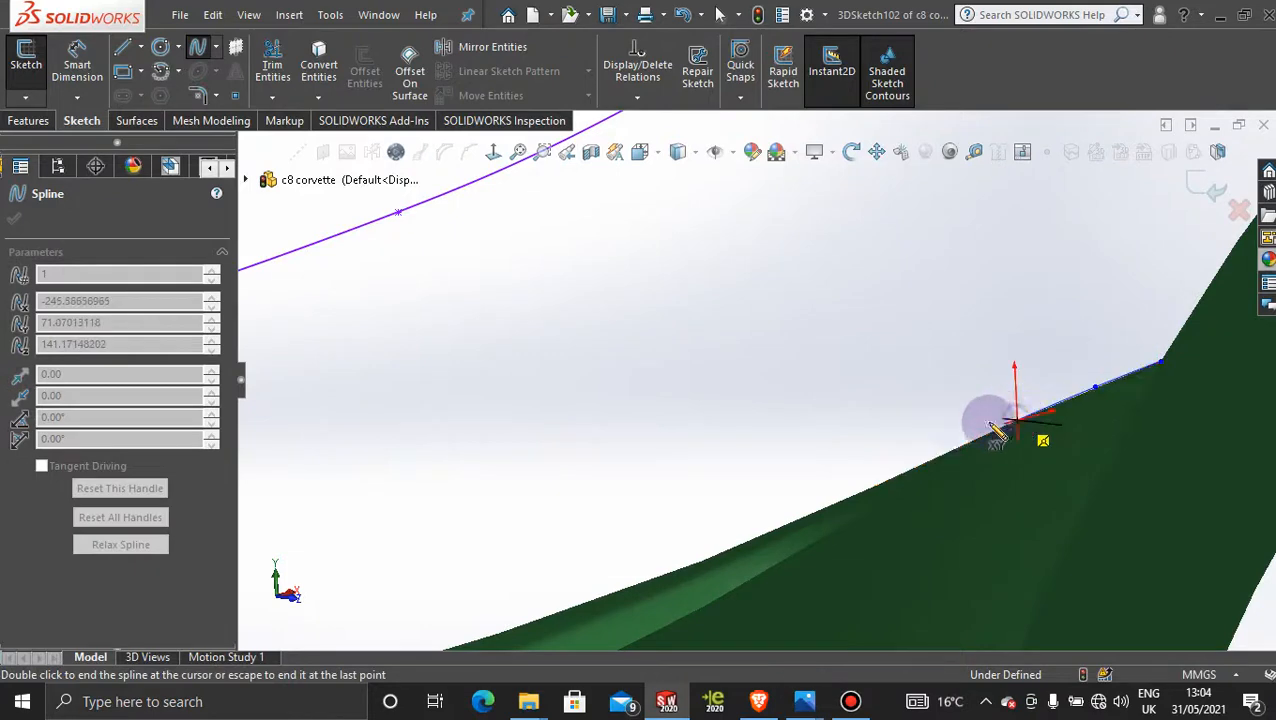
{"action": "left_click", "coordinate": [926, 461]}
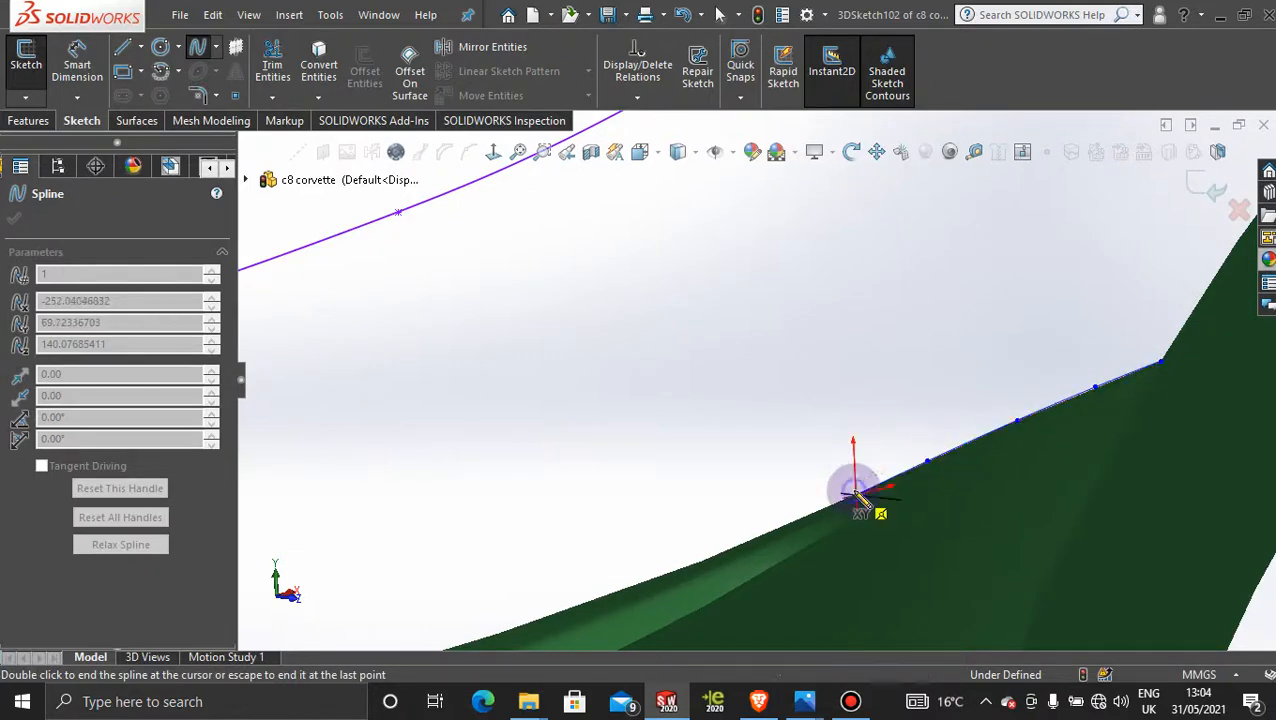
Add spline points along the lower edge's curved fold, following the bumper surface toward the outer grille
{"action": "scroll", "coordinate": [784, 500], "scroll_direction": "up", "scroll_amount": 3}
{"action": "scroll", "coordinate": [664, 472], "scroll_direction": "down", "scroll_amount": 4}
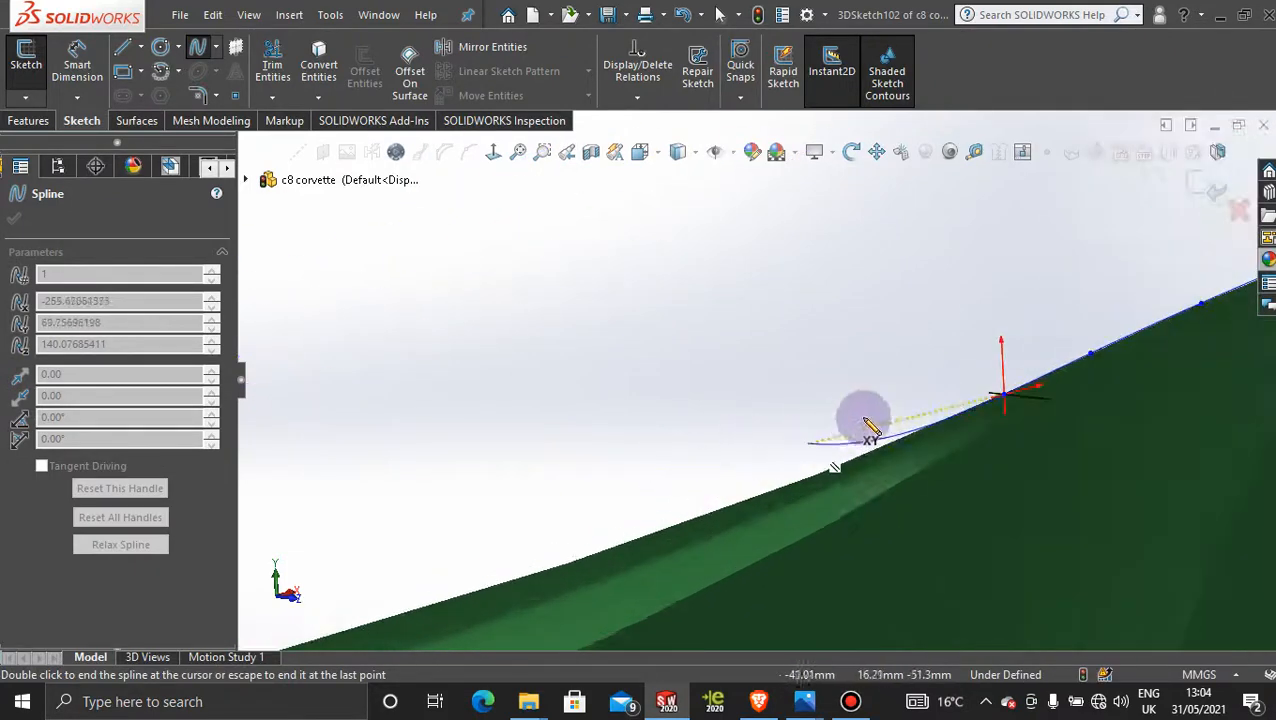
{"action": "left_click", "coordinate": [868, 452]}
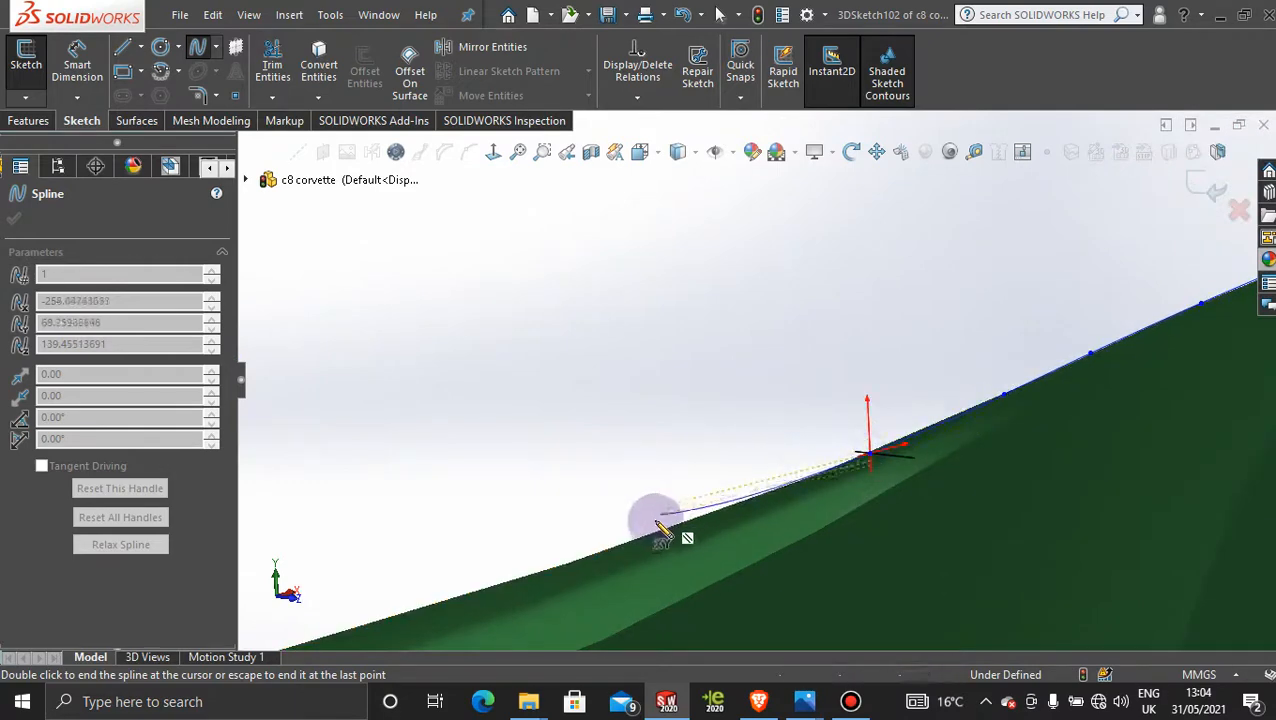
{"action": "scroll", "coordinate": [621, 478], "scroll_direction": "up", "scroll_amount": 2}
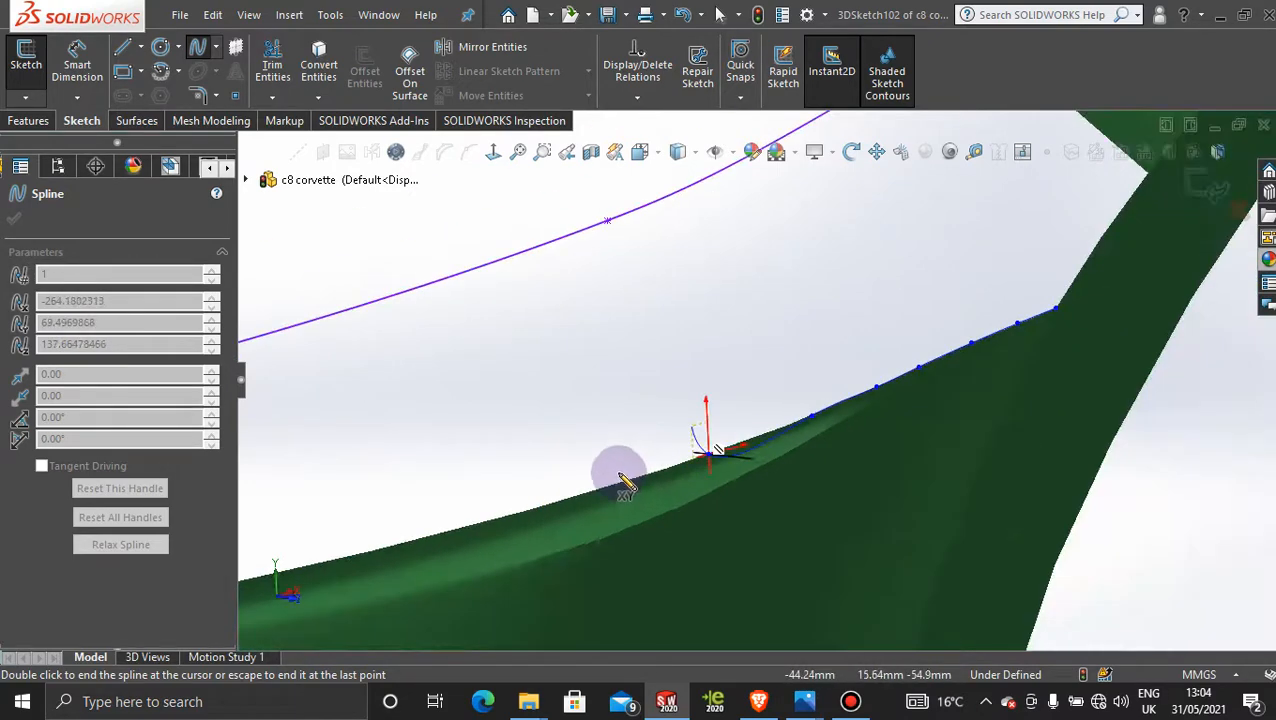
{"action": "scroll", "coordinate": [570, 456], "scroll_direction": "down", "scroll_amount": 3}
{"action": "left_click", "coordinate": [608, 519]}
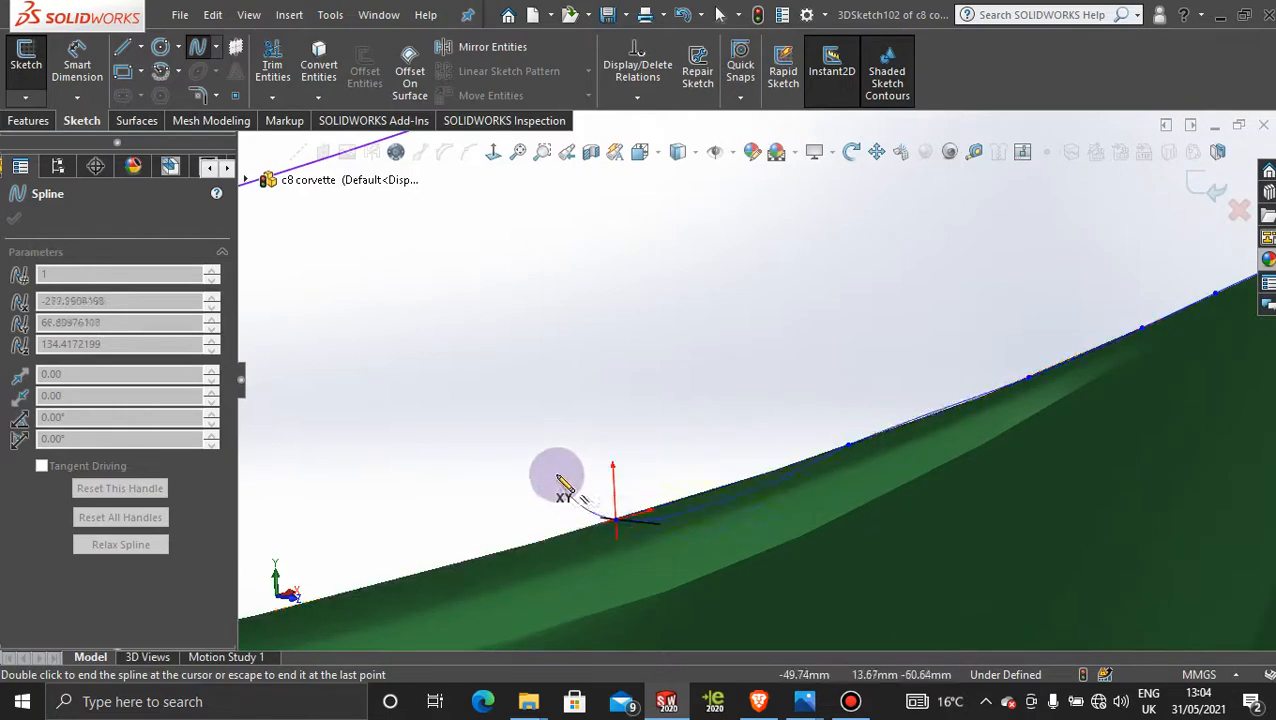
{"action": "scroll", "coordinate": [552, 474], "scroll_direction": "up", "scroll_amount": 2}
{"action": "scroll", "coordinate": [540, 466], "scroll_direction": "down", "scroll_amount": 2}
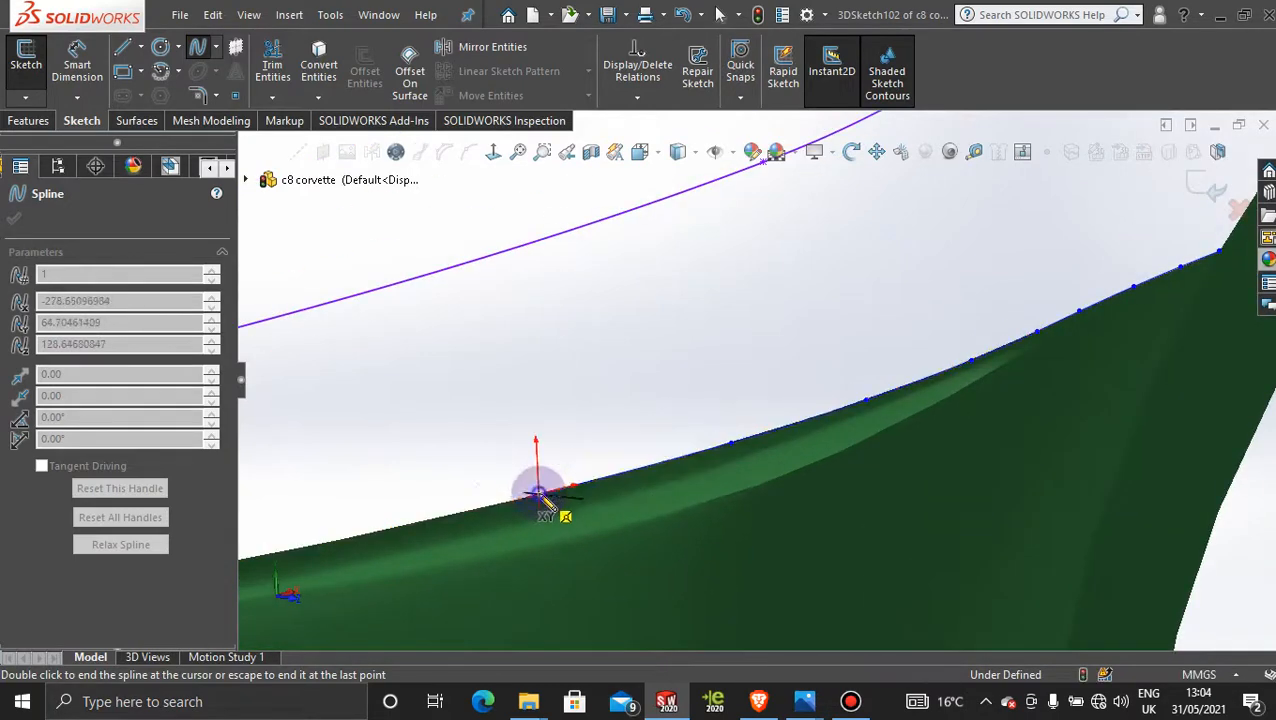
Extend the spline with more points along the opening's lower edge, past the outer grille toward the pointed inner tip
{"action": "scroll", "coordinate": [484, 456], "scroll_direction": "up", "scroll_amount": 3}
{"action": "scroll", "coordinate": [521, 399], "scroll_direction": "down", "scroll_amount": 3}
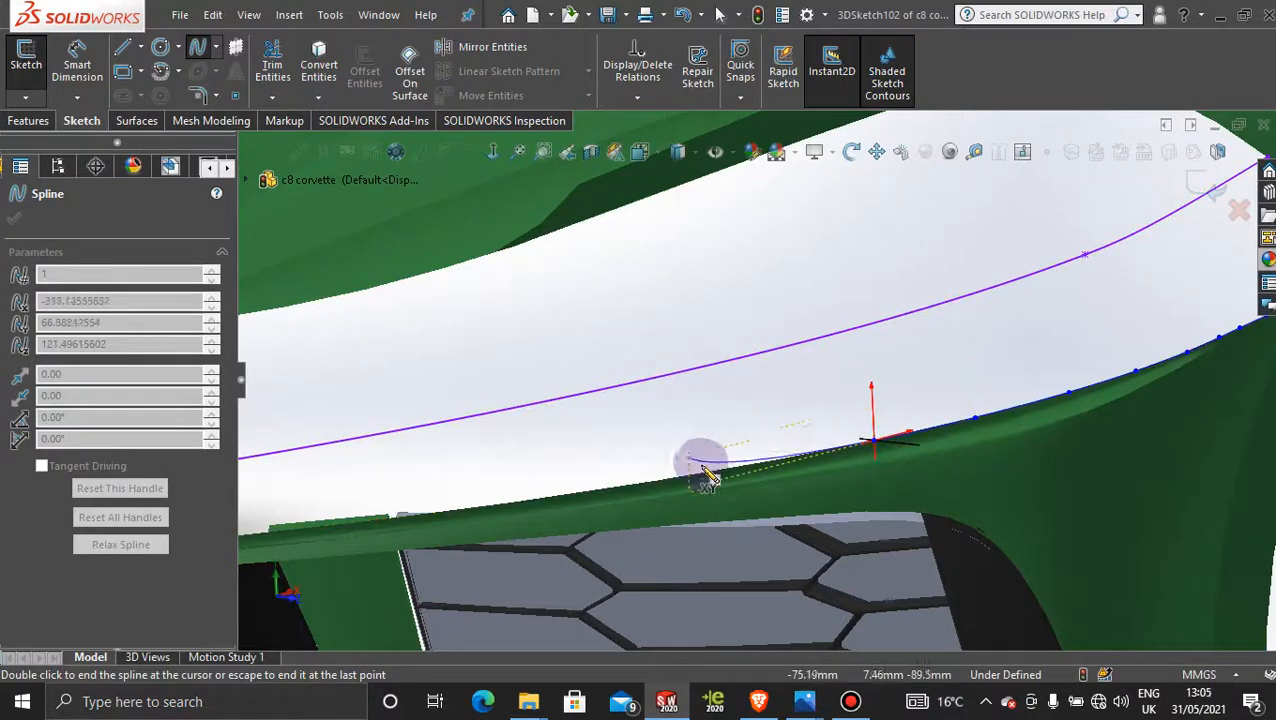
{"action": "scroll", "coordinate": [680, 460], "scroll_direction": "up", "scroll_amount": 5}
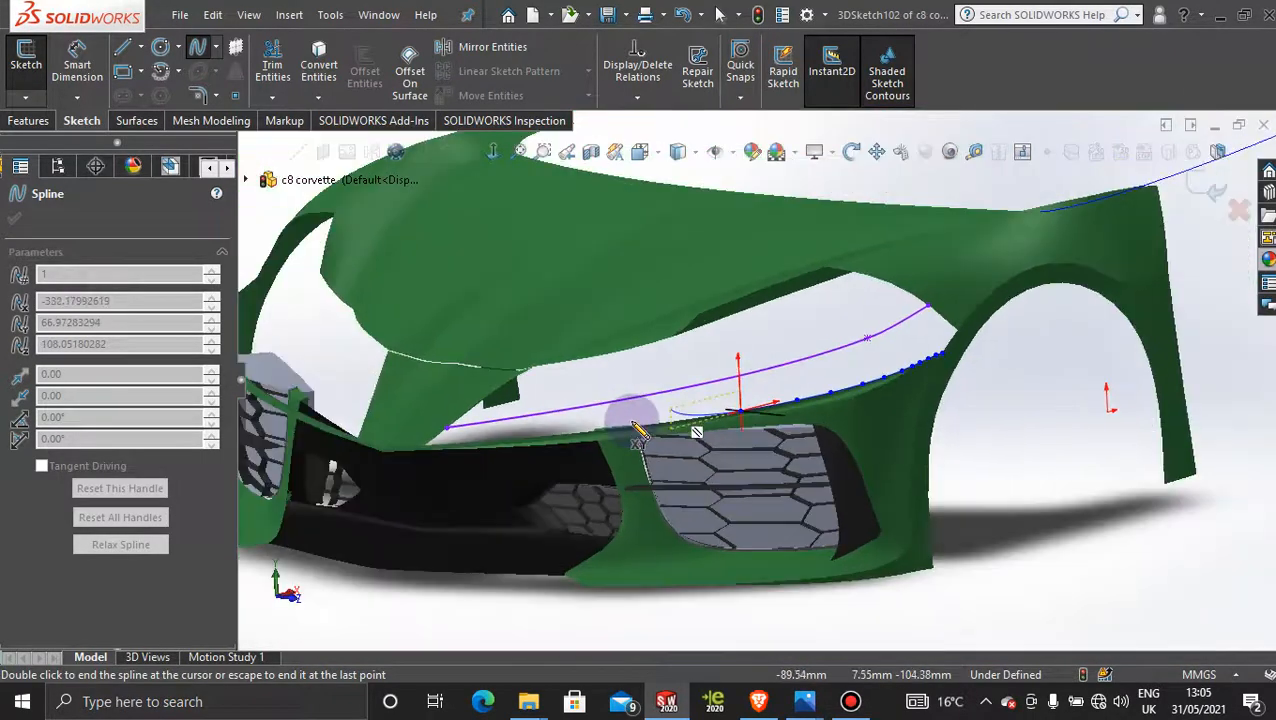
{"action": "scroll", "coordinate": [636, 430], "scroll_direction": "down", "scroll_amount": 2}
{"action": "scroll", "coordinate": [636, 432], "scroll_direction": "down", "scroll_amount": 5}
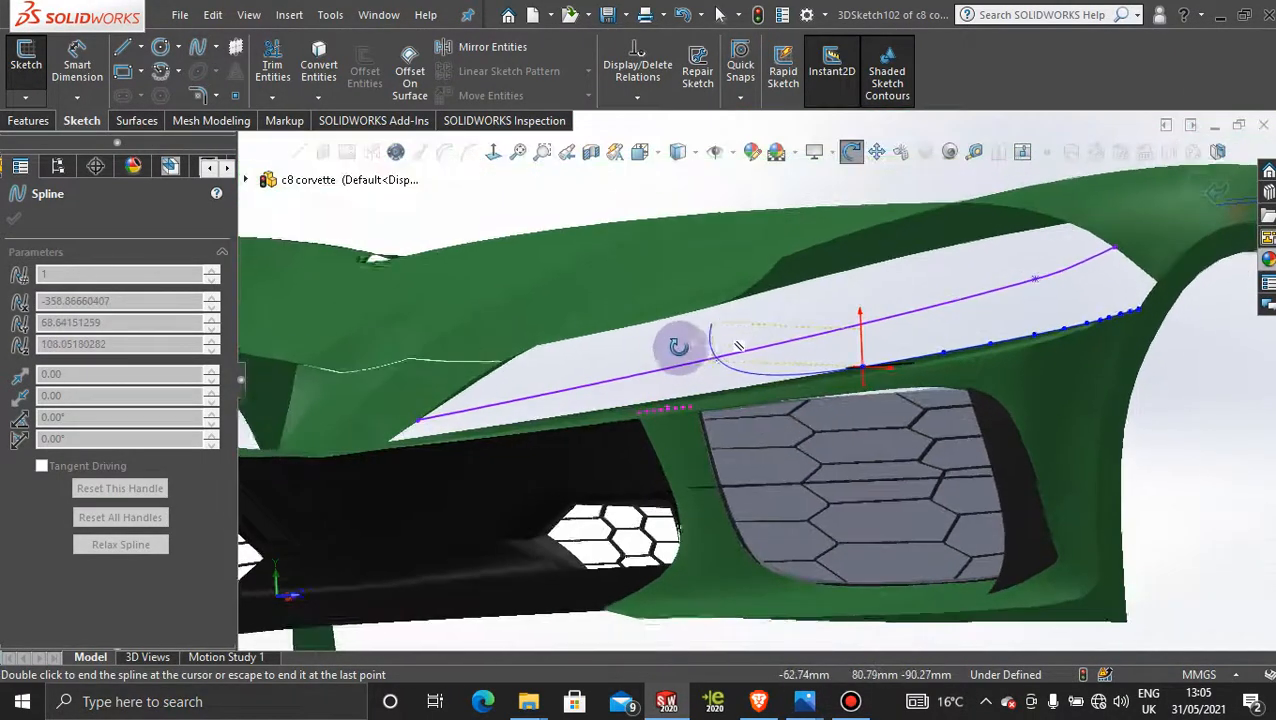
{"action": "scroll", "coordinate": [768, 370], "scroll_direction": "down", "scroll_amount": 3}
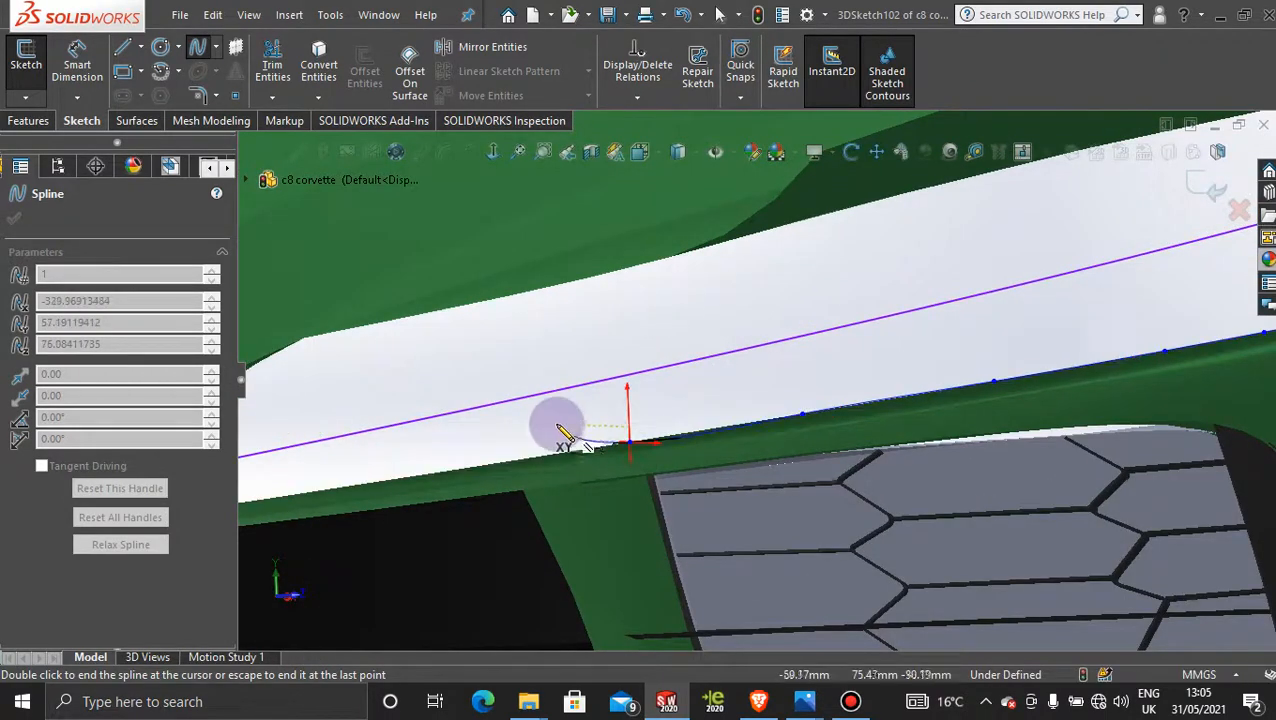
{"action": "scroll", "coordinate": [561, 428], "scroll_direction": "up", "scroll_amount": 4}
{"action": "scroll", "coordinate": [788, 379], "scroll_direction": "down", "scroll_amount": 4}
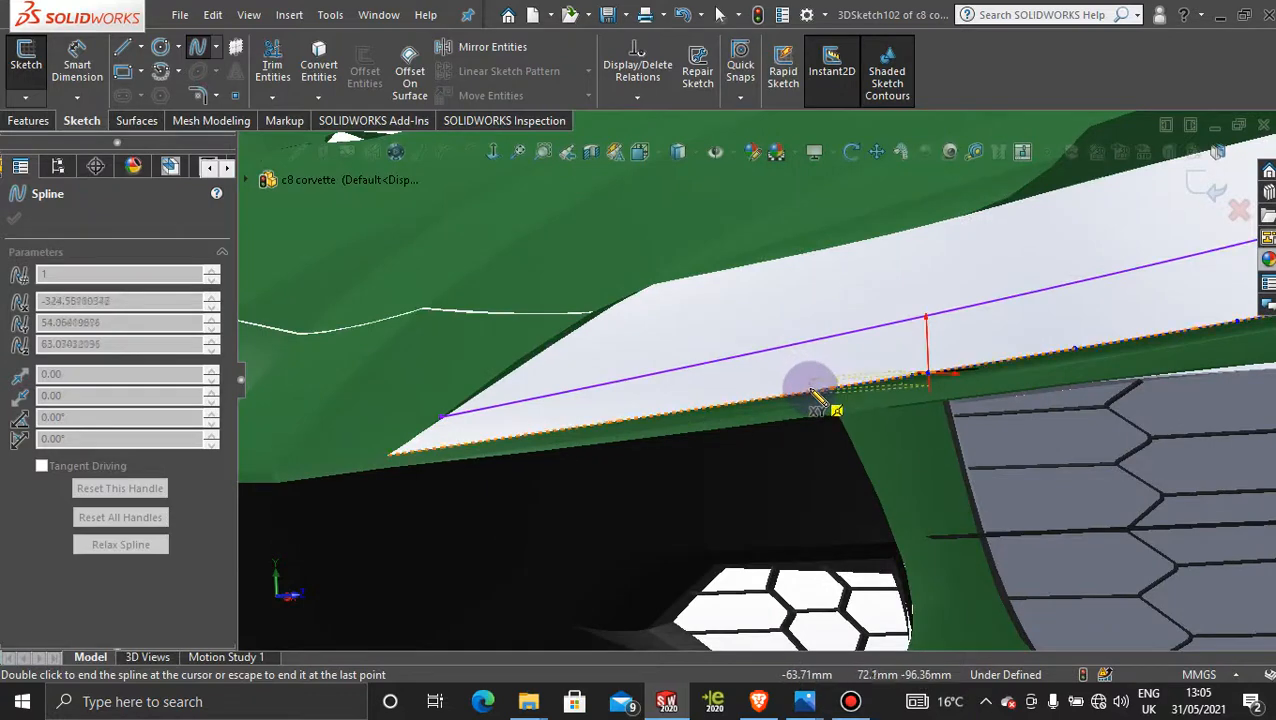
{"action": "left_click", "coordinate": [810, 390]}
{"action": "left_click", "coordinate": [686, 410]}
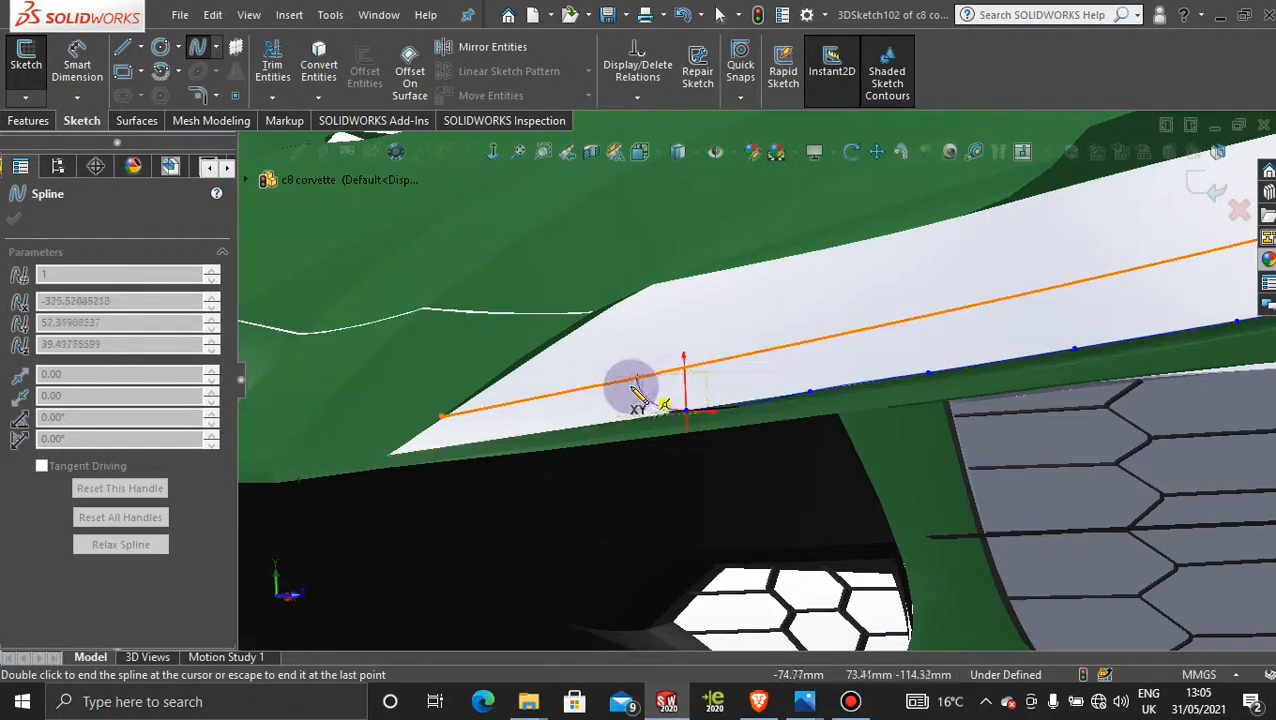
Finish the lower-edge spline with closely spaced points ending at the opening's pointed inner tip, and exit the 3D sketch
{"action": "scroll", "coordinate": [536, 410], "scroll_direction": "down", "scroll_amount": 2}
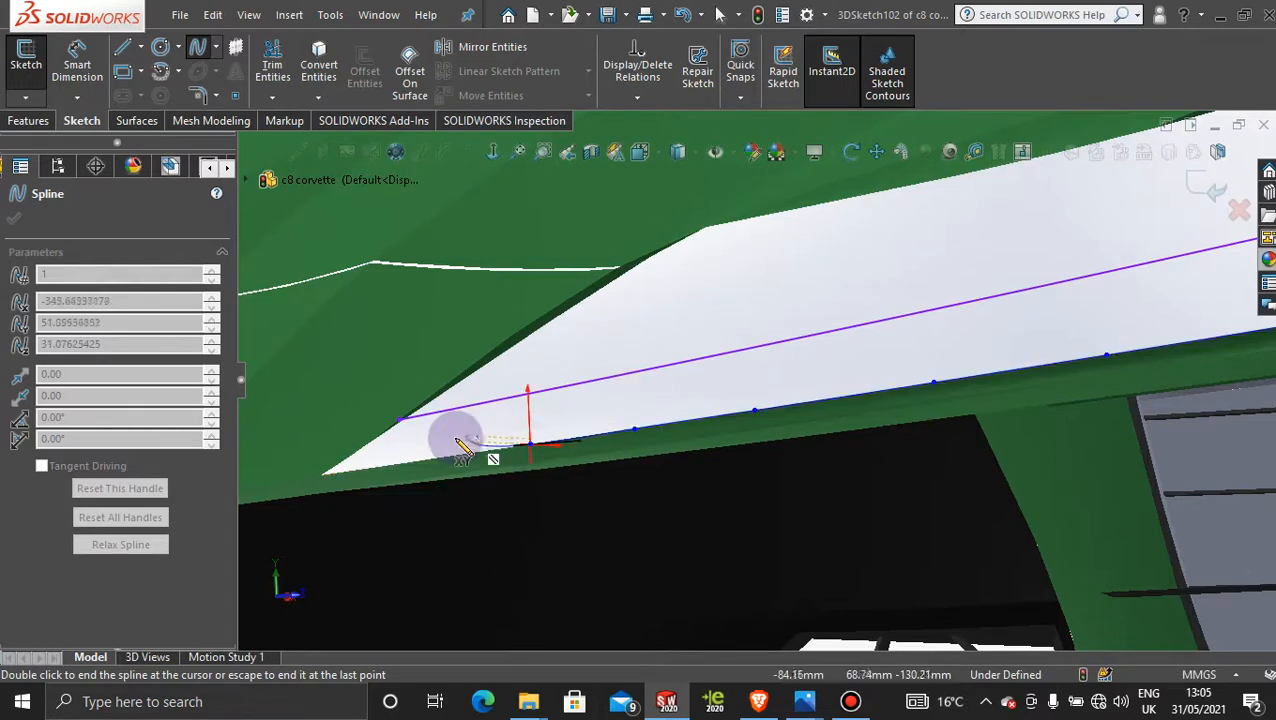
{"action": "middle_click_drag", "start_coordinate": [456, 464], "coordinate": [598, 430]}
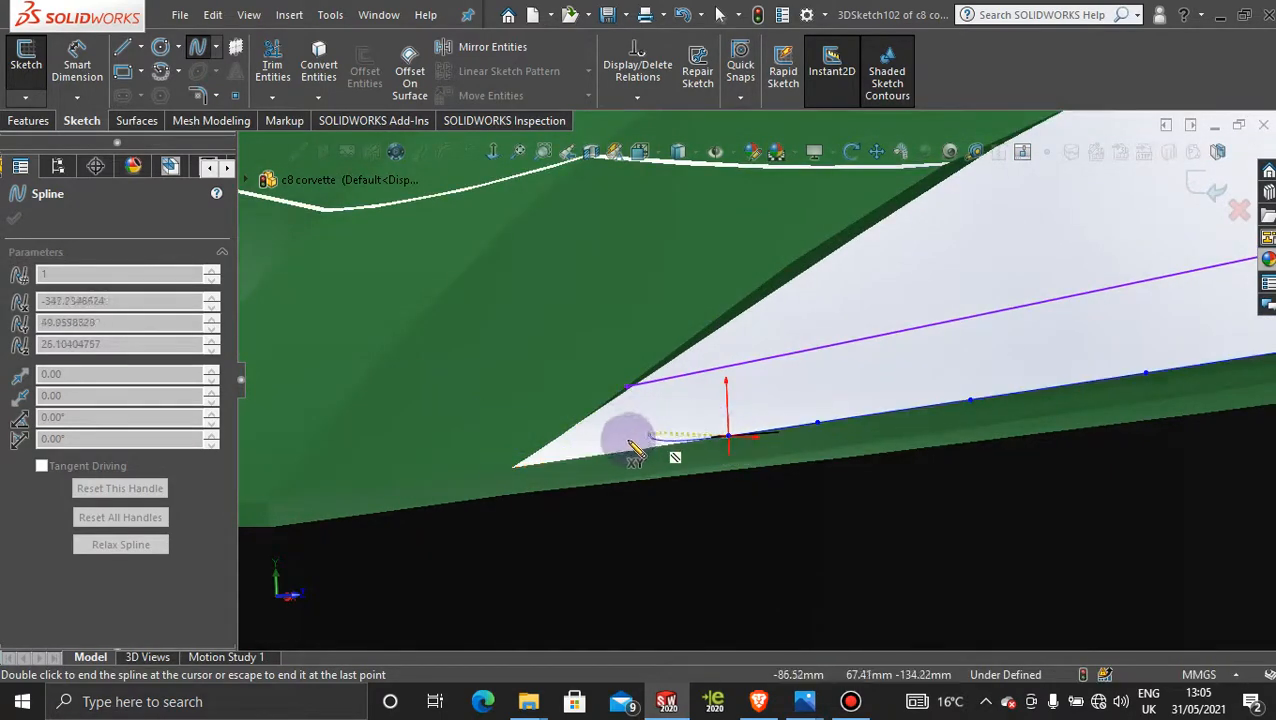
{"action": "middle_click_drag", "start_coordinate": [617, 452], "coordinate": [596, 455]}
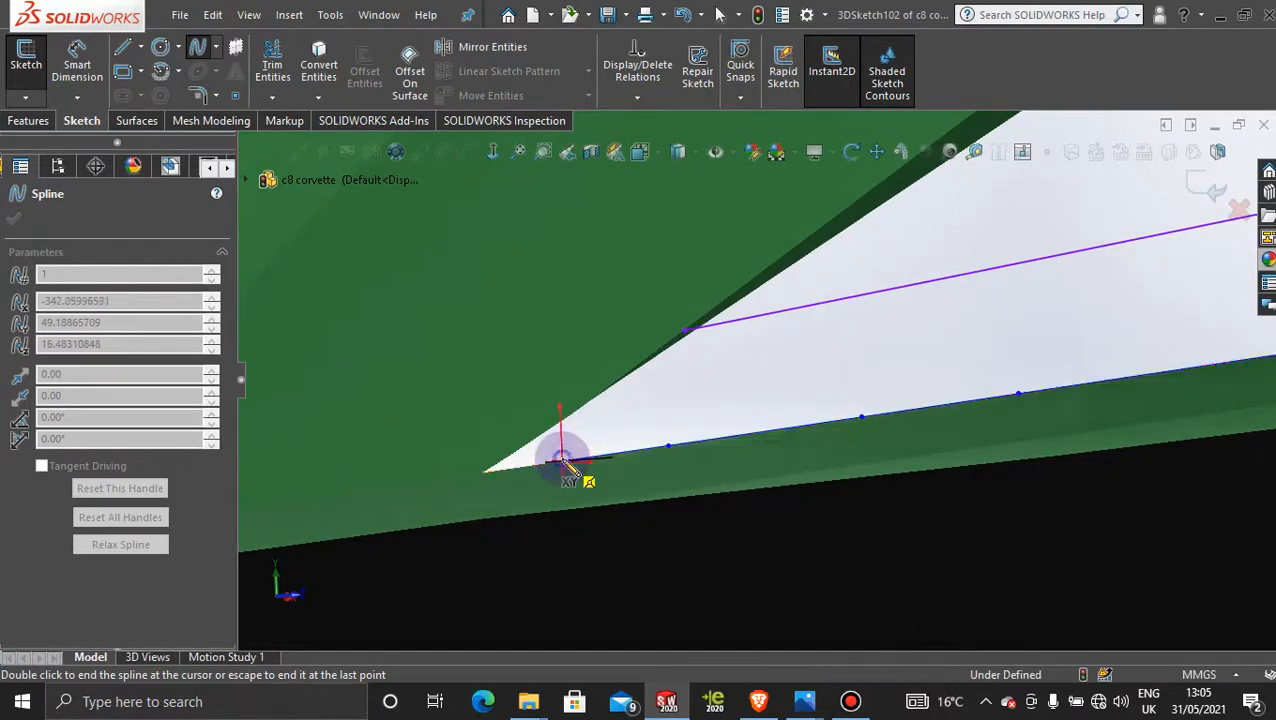
{"action": "scroll", "coordinate": [563, 462], "scroll_direction": "down", "scroll_amount": 5}
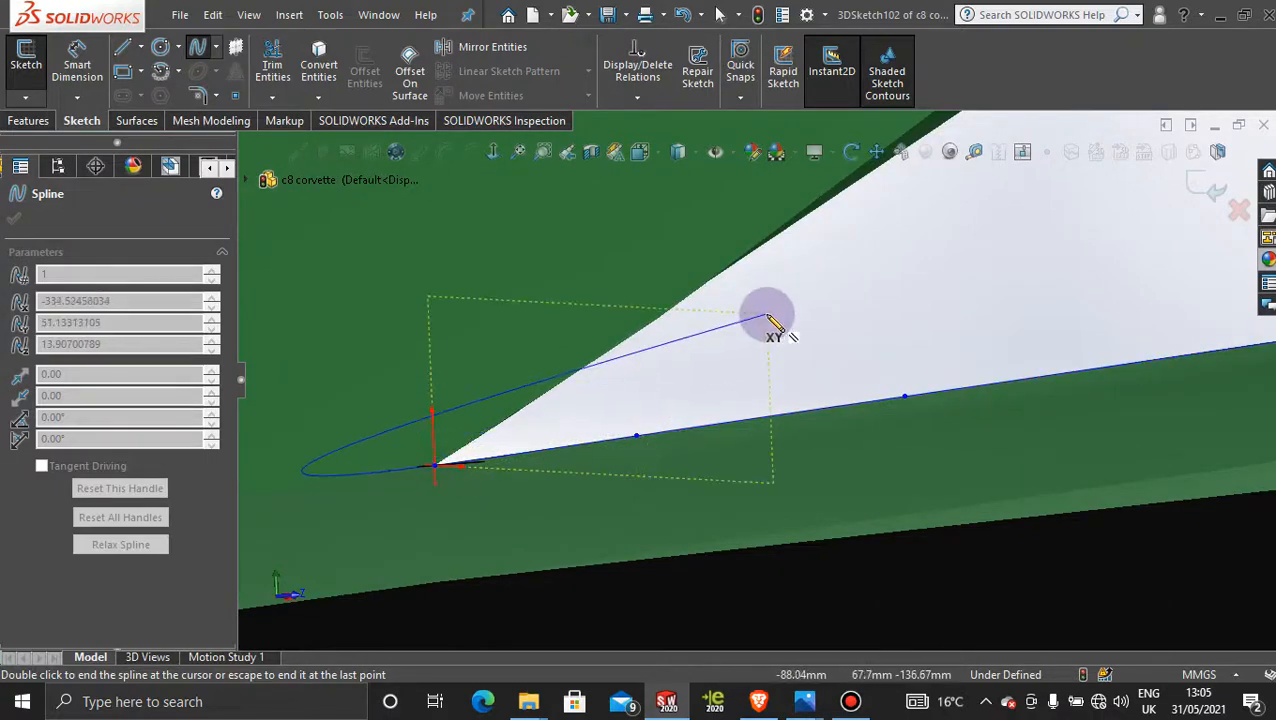
{"action": "key", "text": "Escape"}
{"action": "scroll", "coordinate": [1064, 296], "scroll_direction": "up", "scroll_amount": 8}
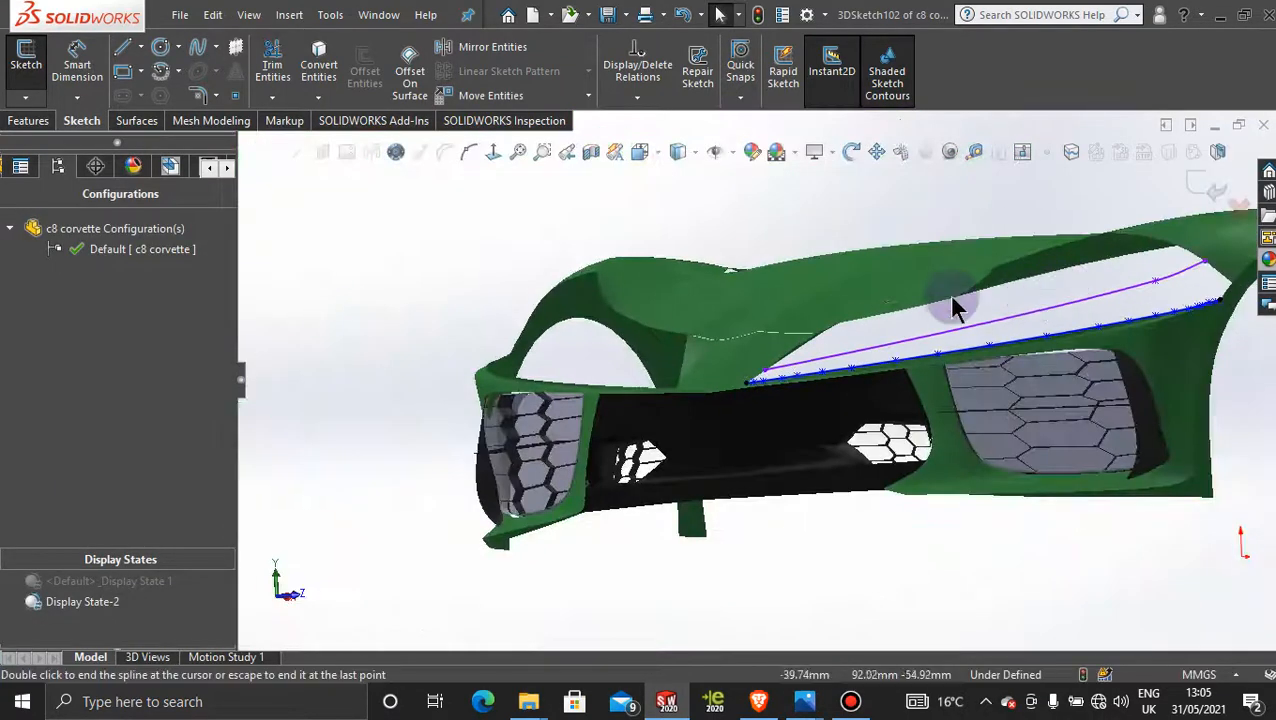
{"action": "mouse_move", "coordinate": [957, 302]}
{"action": "middle_mouse_down"}
{"action": "mouse_move", "coordinate": [900, 330]}
{"action": "mouse_move", "coordinate": [917, 380]}
{"action": "middle_mouse_up"}
{"action": "scroll", "coordinate": [920, 379], "scroll_direction": "up", "scroll_amount": 4}
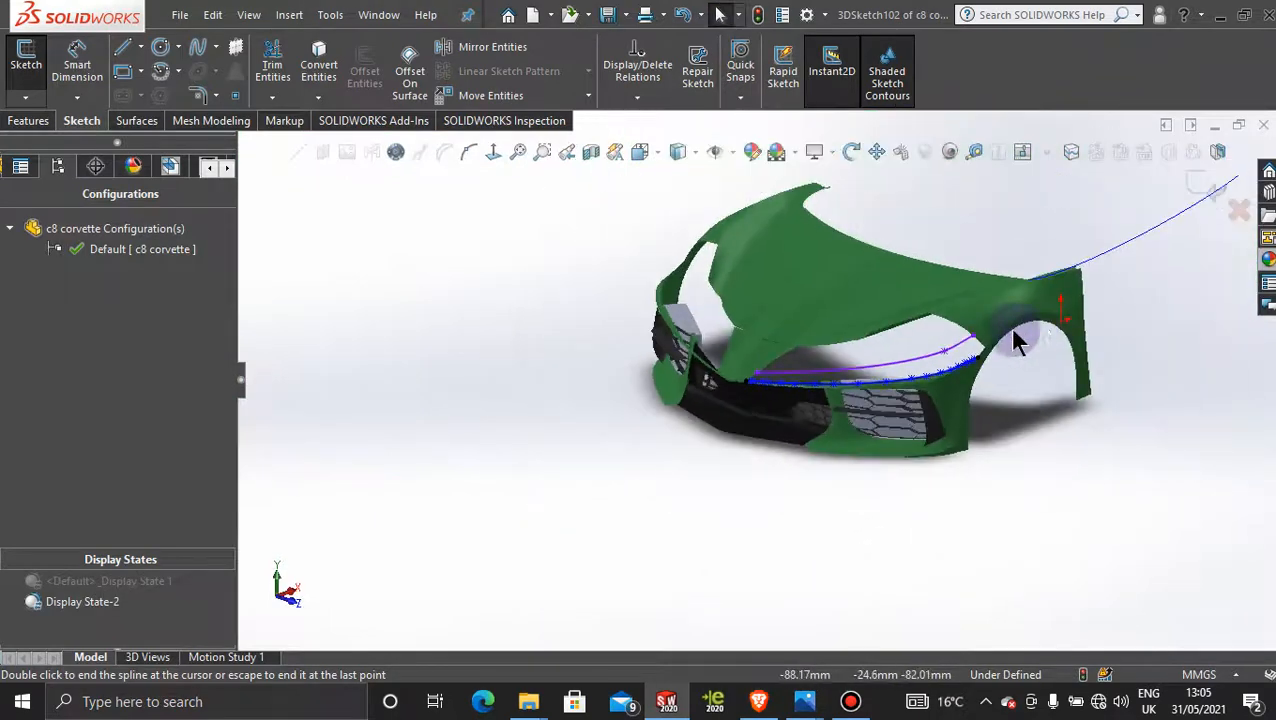
{"action": "scroll", "coordinate": [957, 322], "scroll_direction": "down", "scroll_amount": 4}
{"action": "left_click", "coordinate": [1205, 192]}
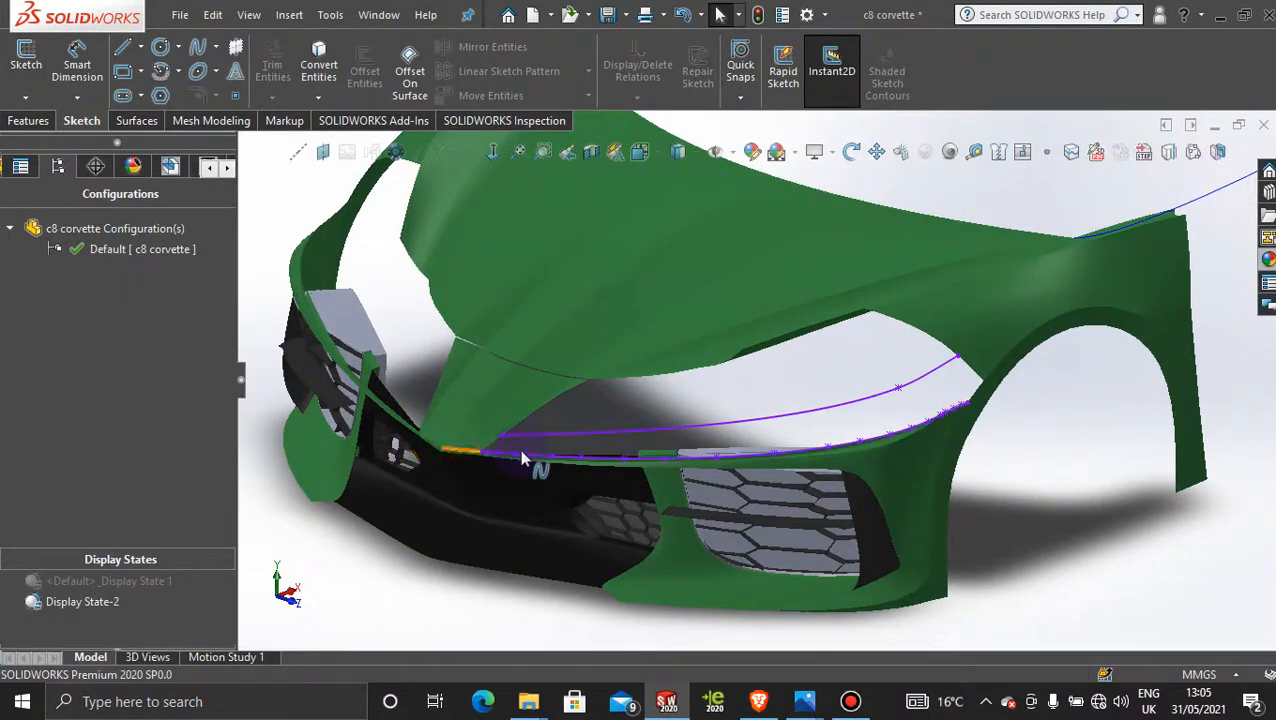
In a new 3D sketch, draw a short spline along the opening's edge from the pointed inner tip to the upper spline's inner end
{"action": "scroll", "coordinate": [530, 440], "scroll_direction": "down", "scroll_amount": 5}
{"action": "scroll", "coordinate": [572, 413], "scroll_direction": "down", "scroll_amount": 3}
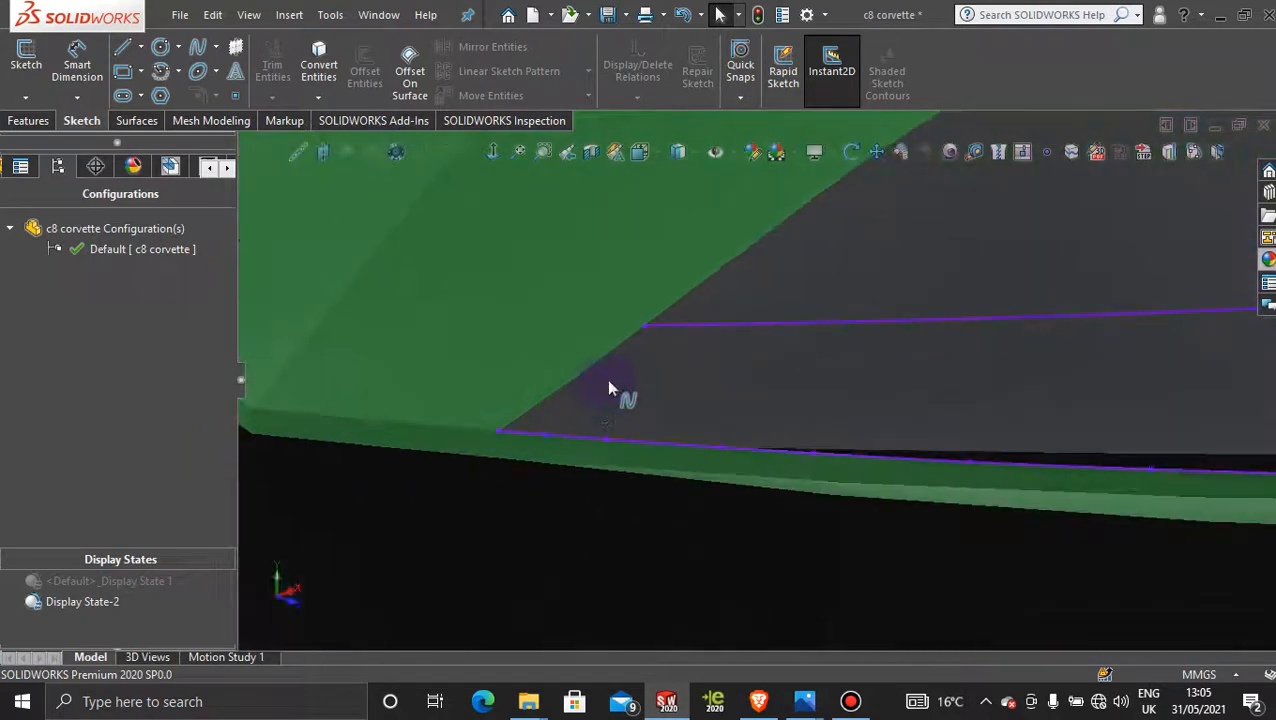
{"action": "left_click", "coordinate": [26, 97]}
{"action": "left_click", "coordinate": [48, 141]}
{"action": "left_click", "coordinate": [195, 47]}
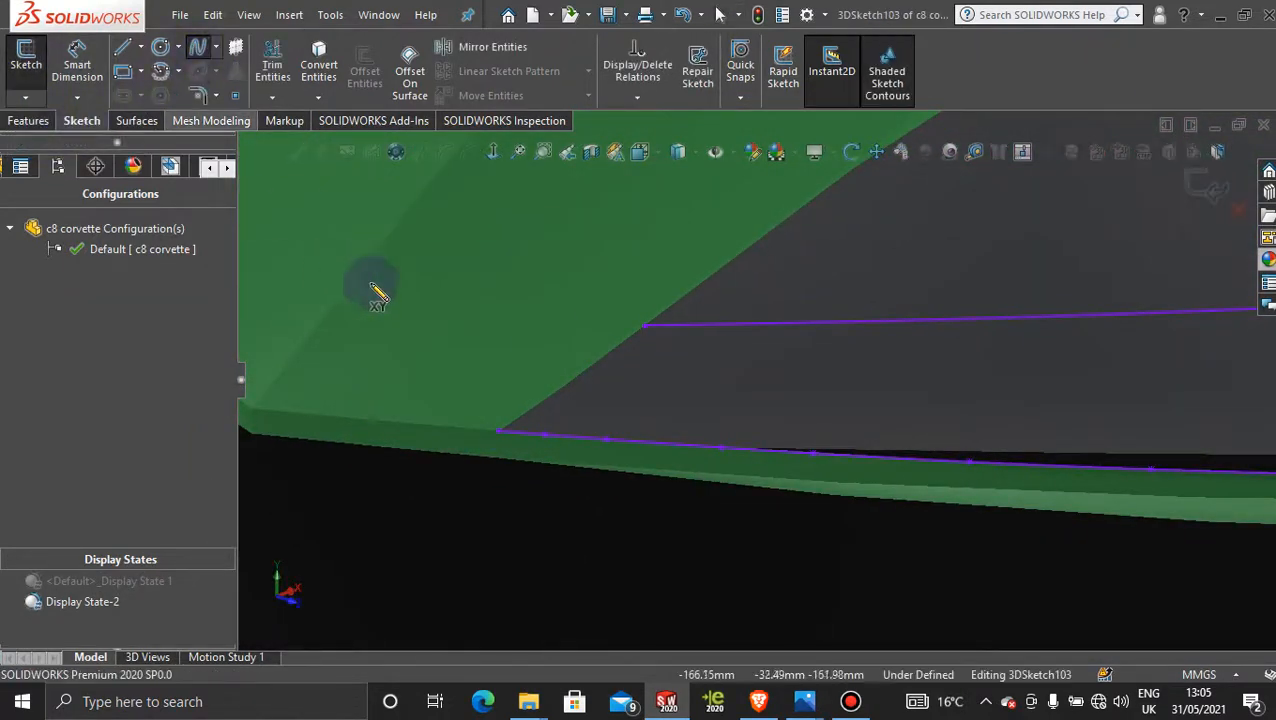
{"action": "left_click", "coordinate": [566, 427]}
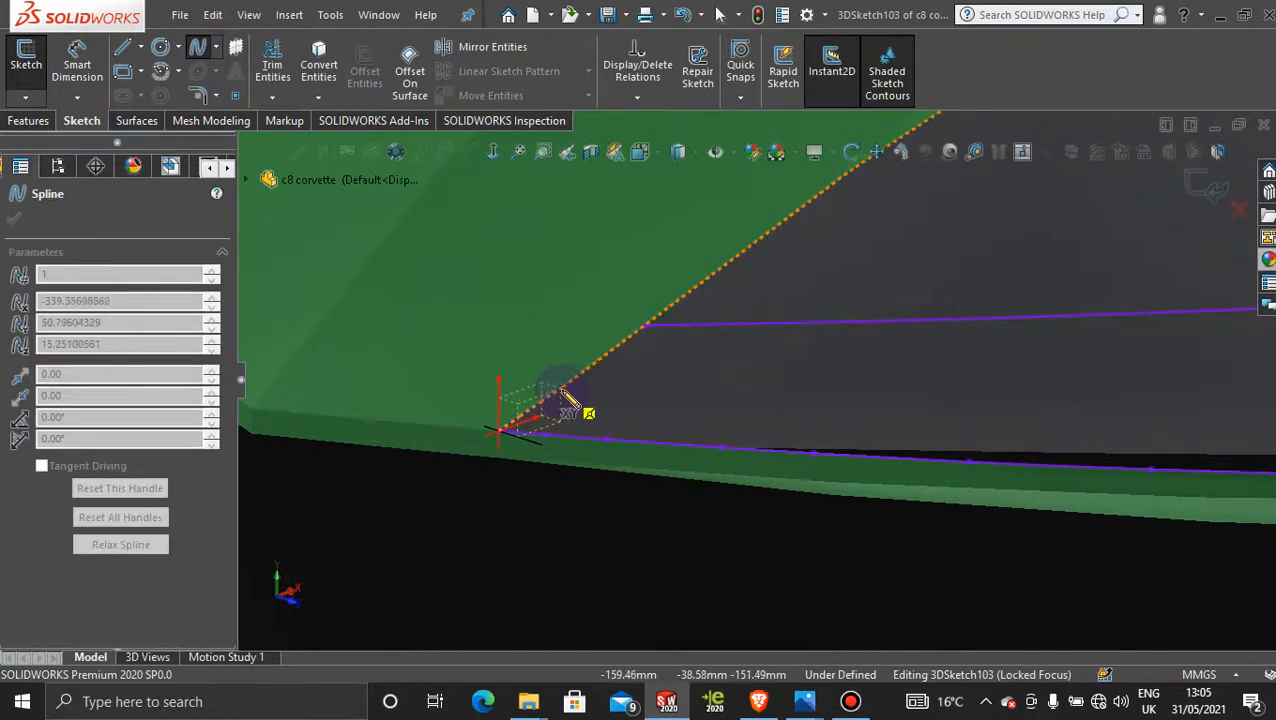
{"action": "left_click", "coordinate": [561, 388]}
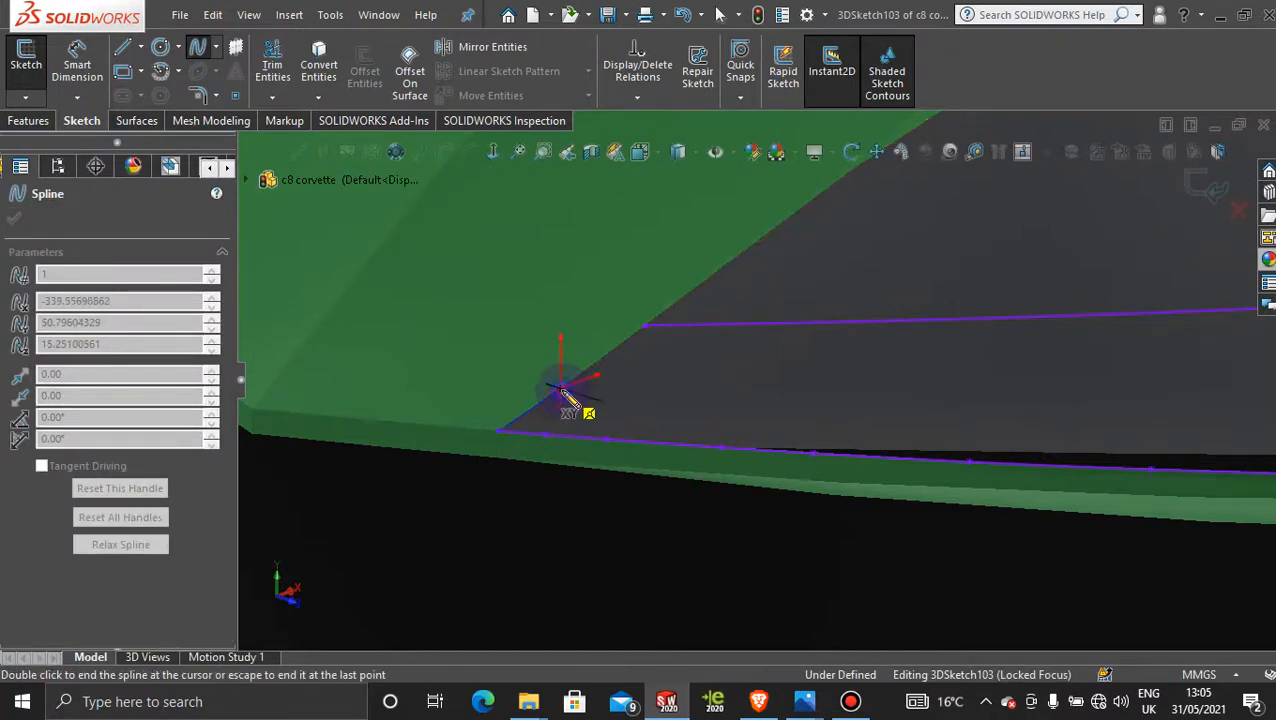
{"action": "left_click", "coordinate": [610, 355]}
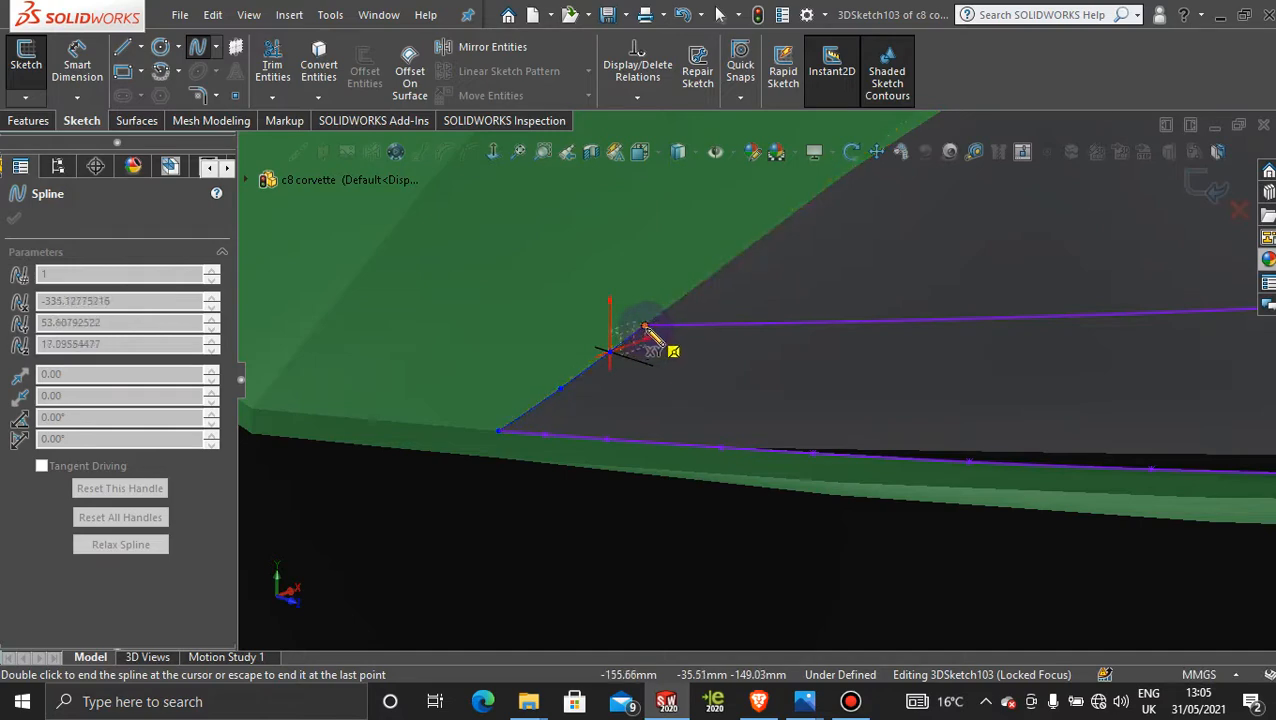
{"action": "left_click", "coordinate": [645, 327]}
{"action": "double_click", "coordinate": [658, 333]}
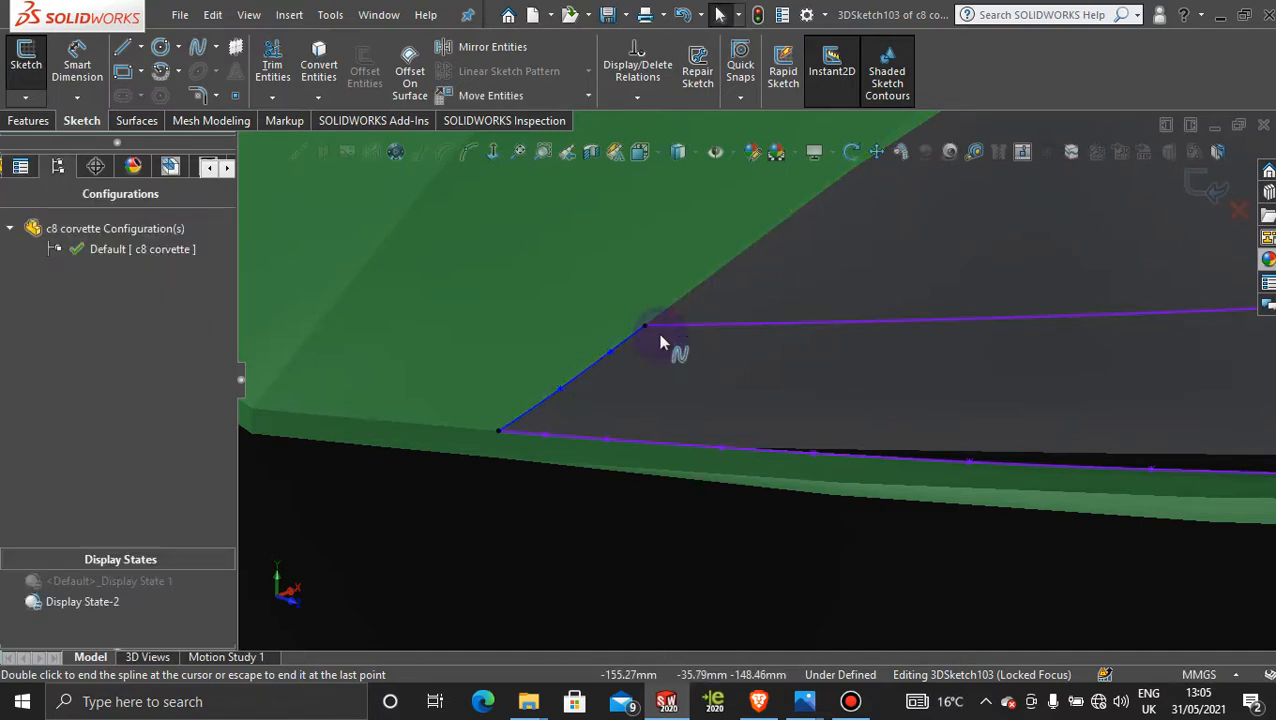
{"action": "scroll", "coordinate": [662, 340], "scroll_direction": "up", "scroll_amount": 5}
{"action": "left_click", "coordinate": [1204, 183]}
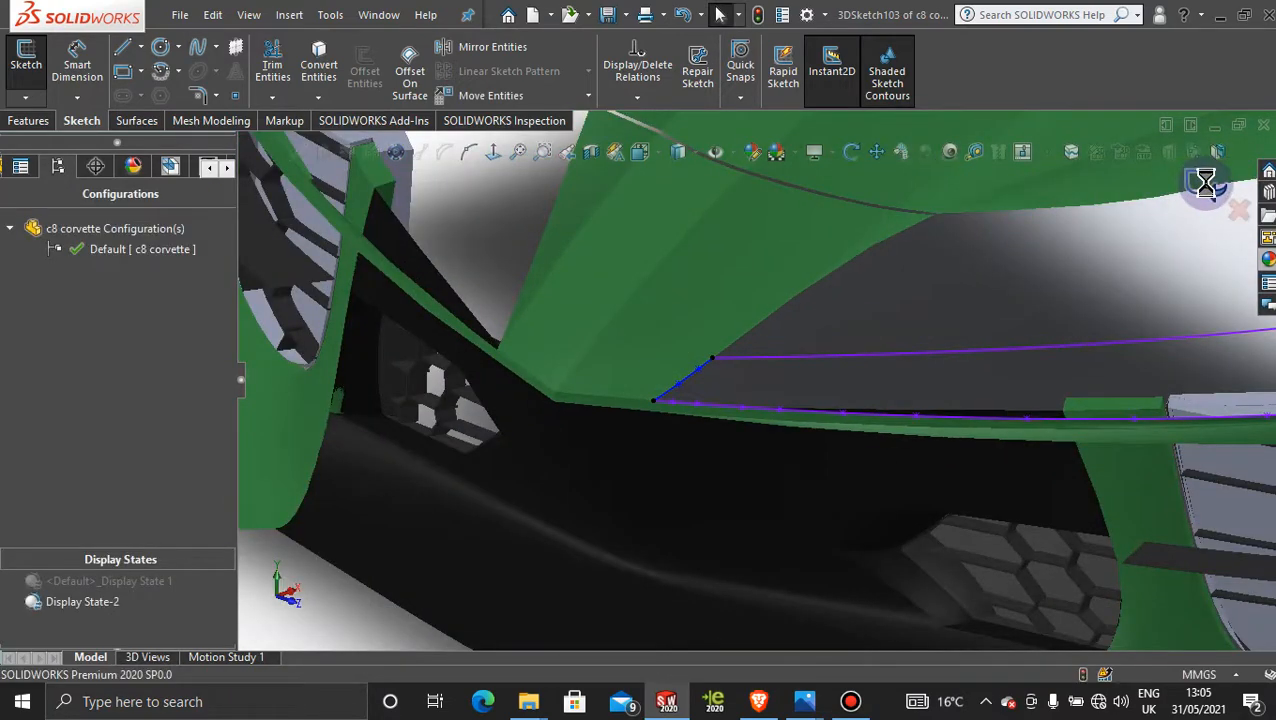
In another 3D sketch, draw a spline along the short edge from the lower spline's outer end to the opening's corner by the wheel arch
{"action": "scroll", "coordinate": [1115, 270], "scroll_direction": "up", "scroll_amount": 6}
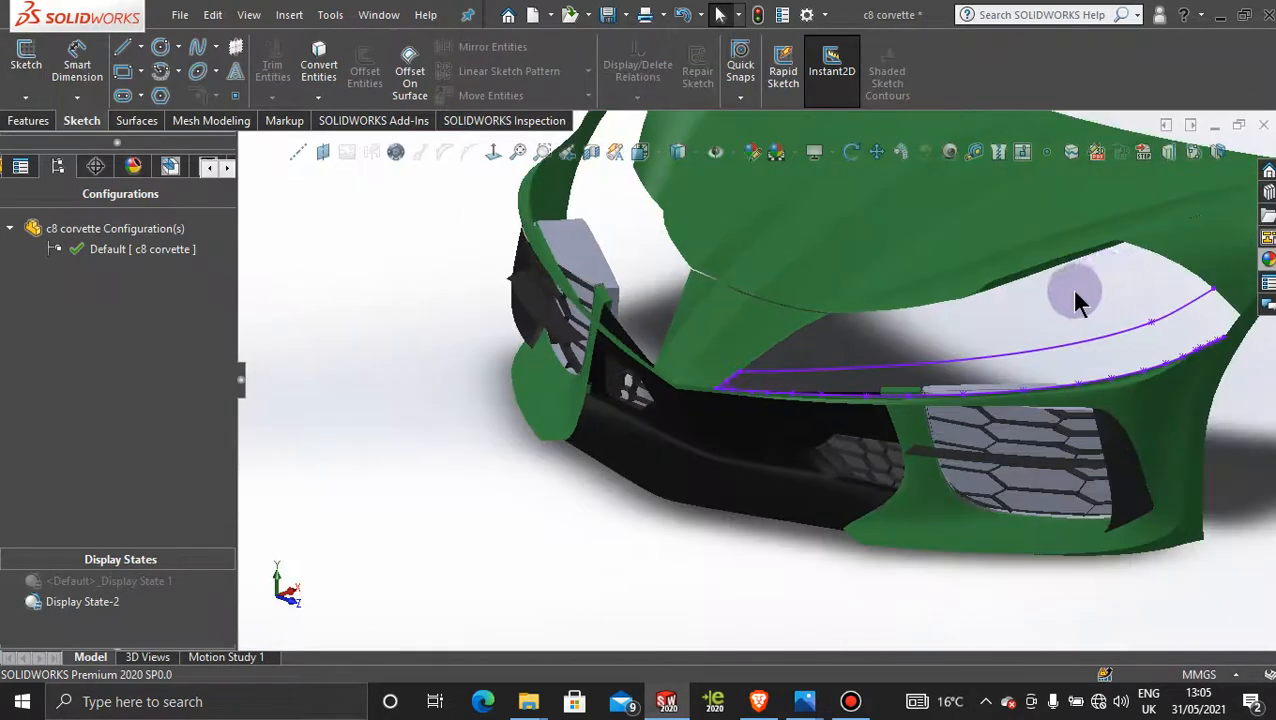
{"action": "scroll", "coordinate": [968, 350], "scroll_direction": "down", "scroll_amount": 8}
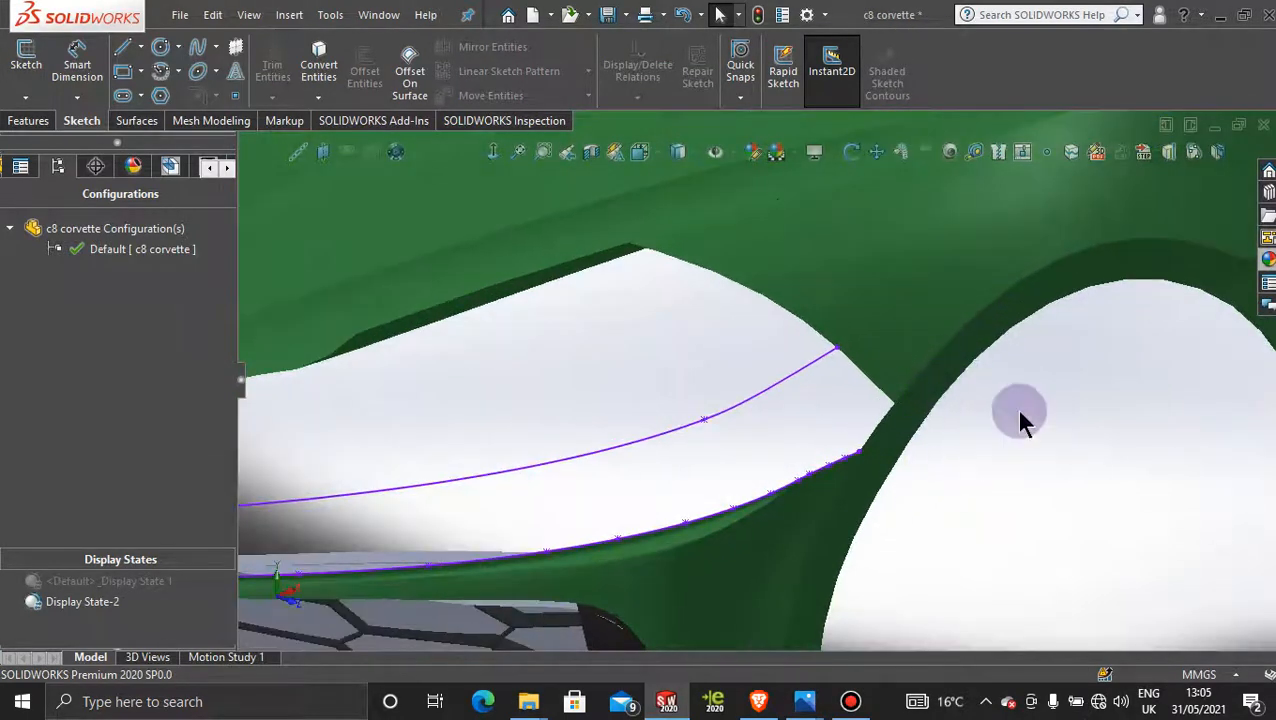
{"action": "left_click", "coordinate": [25, 97]}
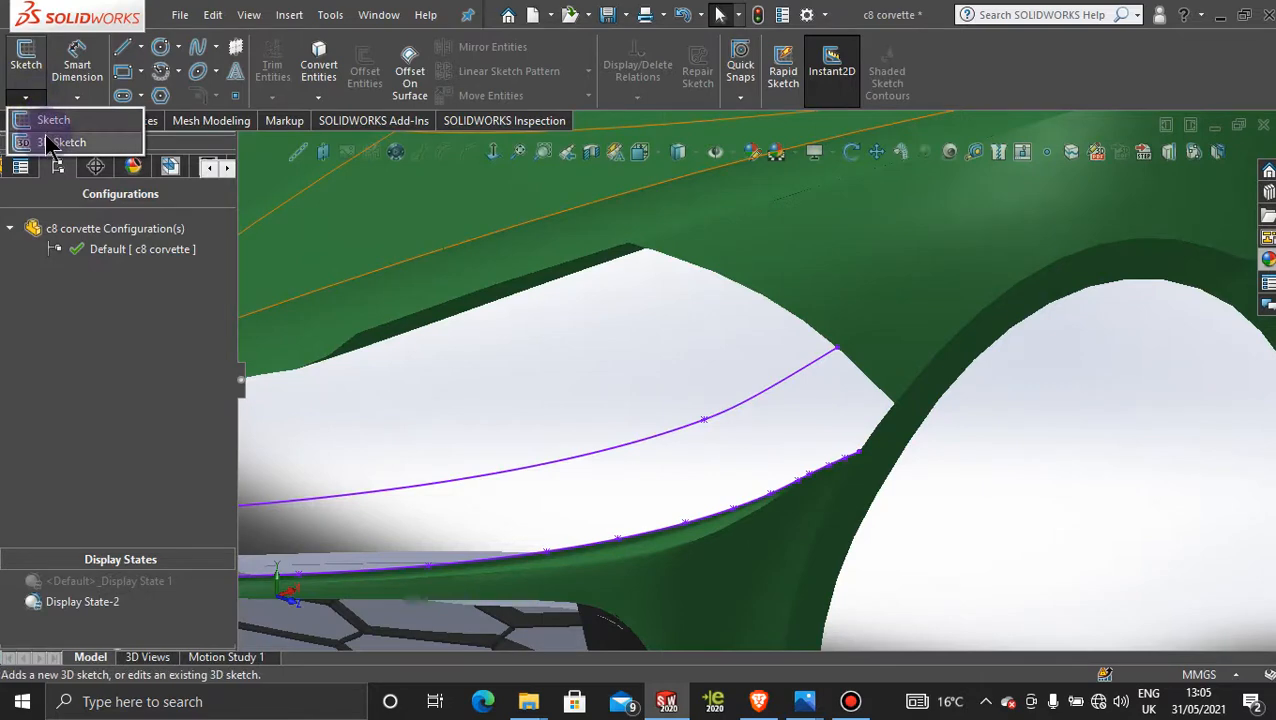
{"action": "left_click", "coordinate": [50, 142]}
{"action": "left_click", "coordinate": [197, 47]}
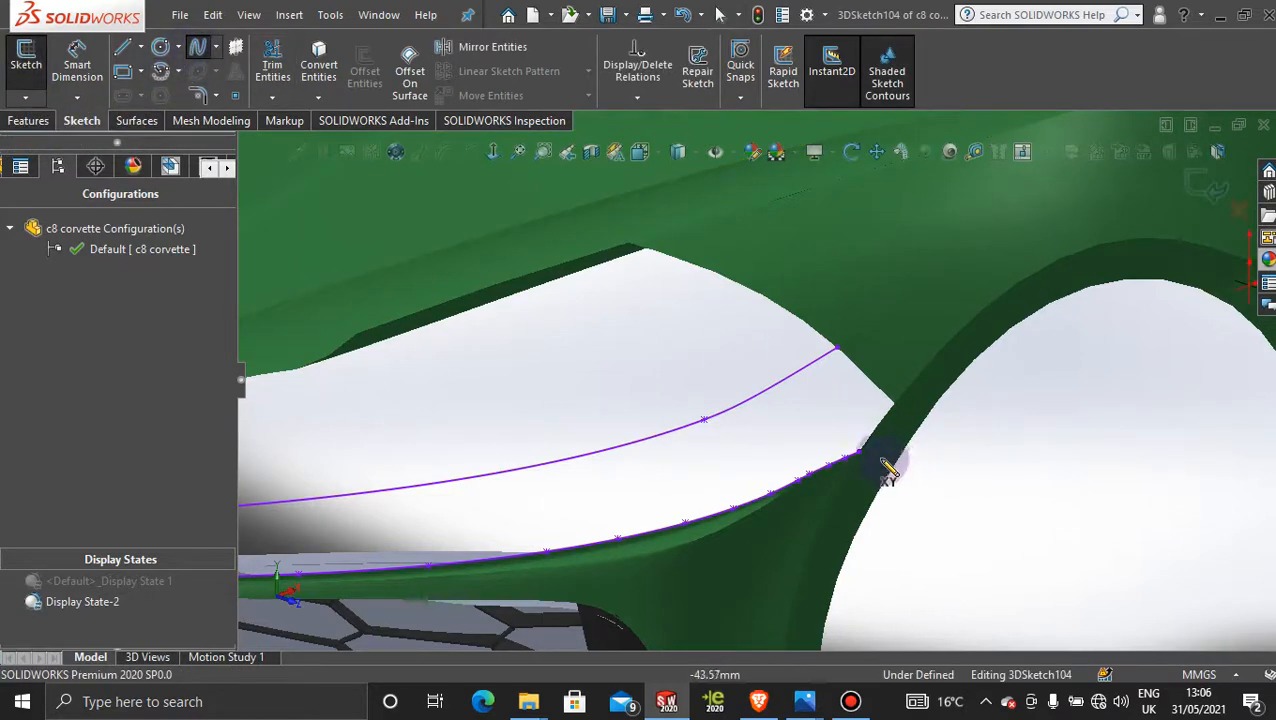
{"action": "scroll", "coordinate": [884, 465], "scroll_direction": "down", "scroll_amount": 3}
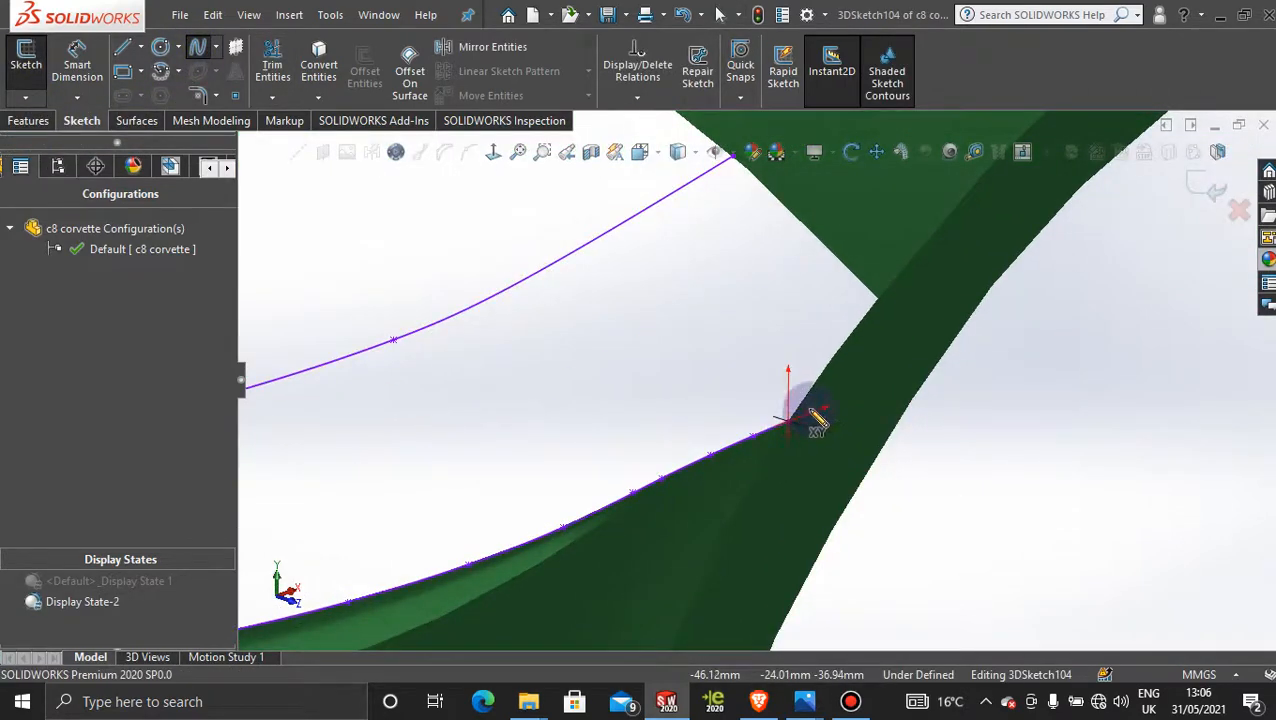
{"action": "left_click", "coordinate": [789, 421]}
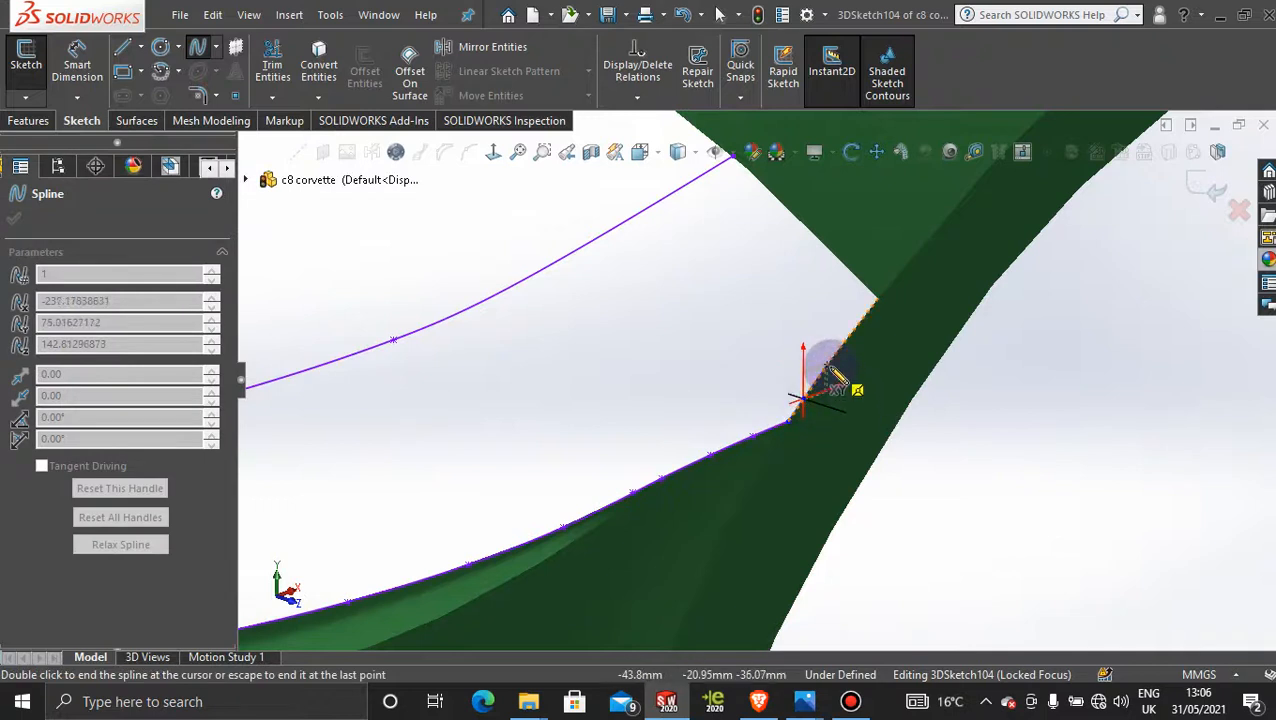
{"action": "left_click", "coordinate": [828, 365]}
{"action": "left_click", "coordinate": [852, 333]}
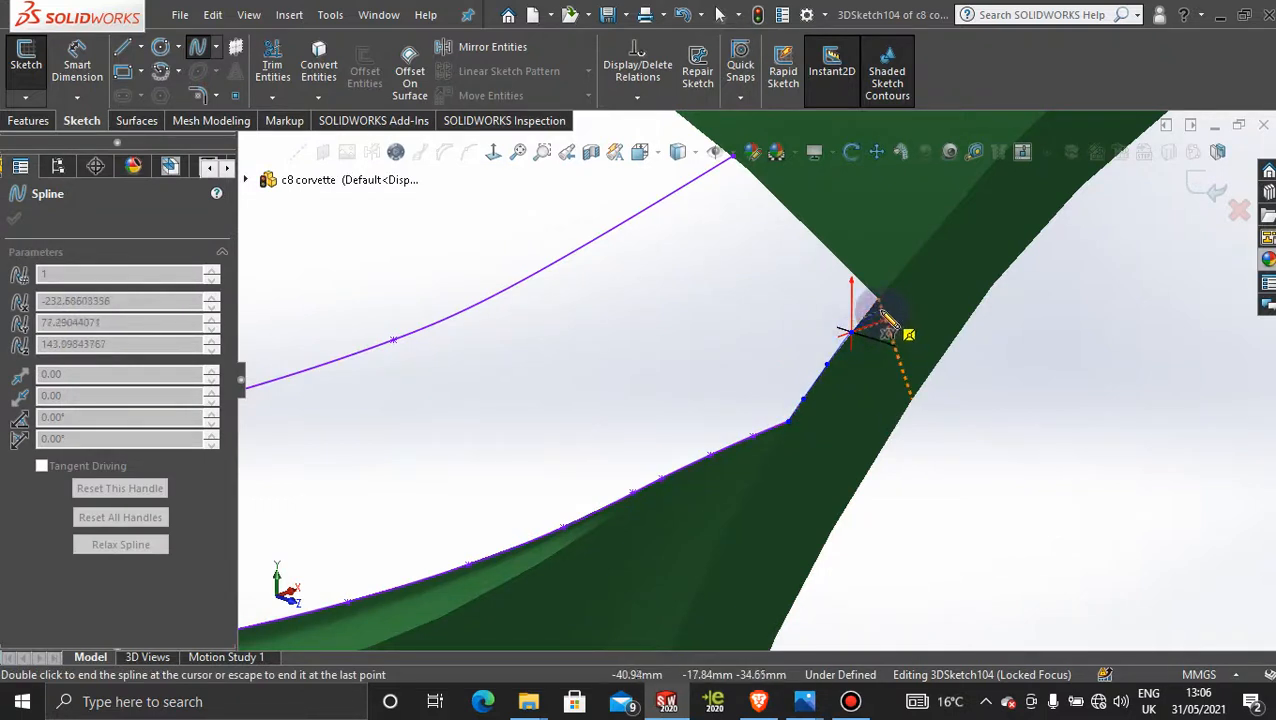
{"action": "left_click", "coordinate": [877, 299]}
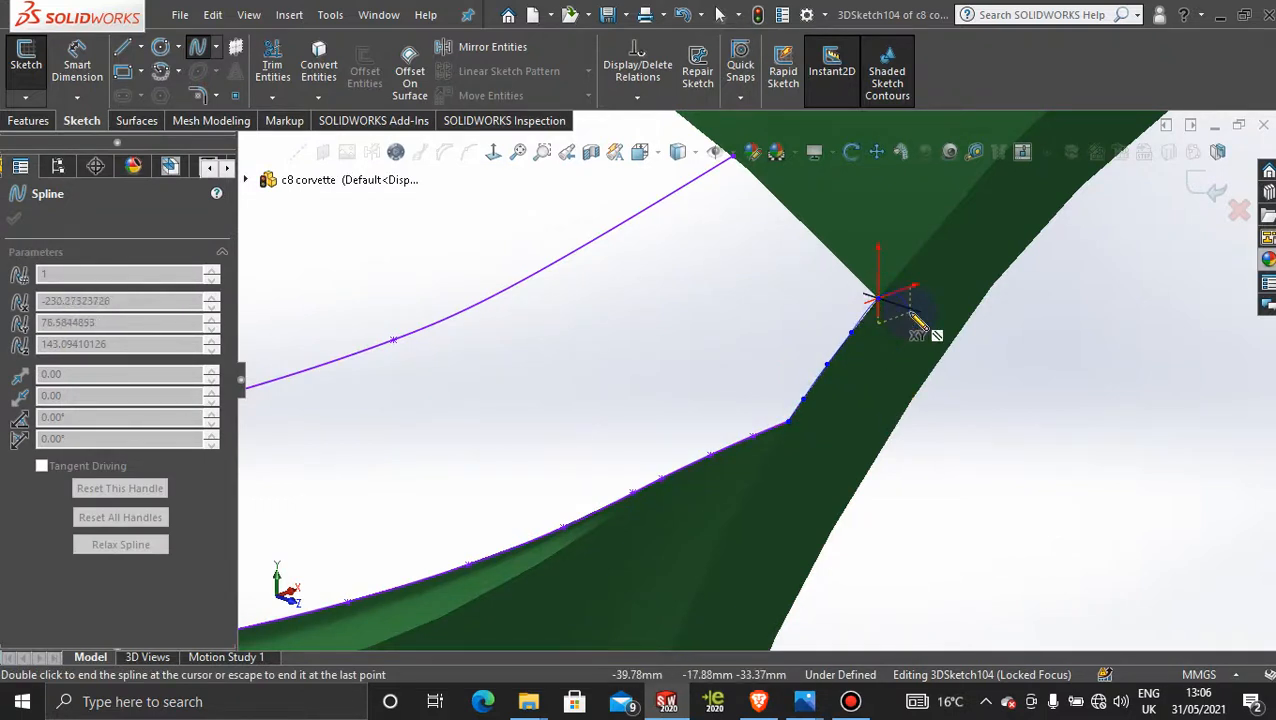
{"action": "key", "text": "Escape"}
{"action": "scroll", "coordinate": [911, 314], "scroll_direction": "up", "scroll_amount": 4}
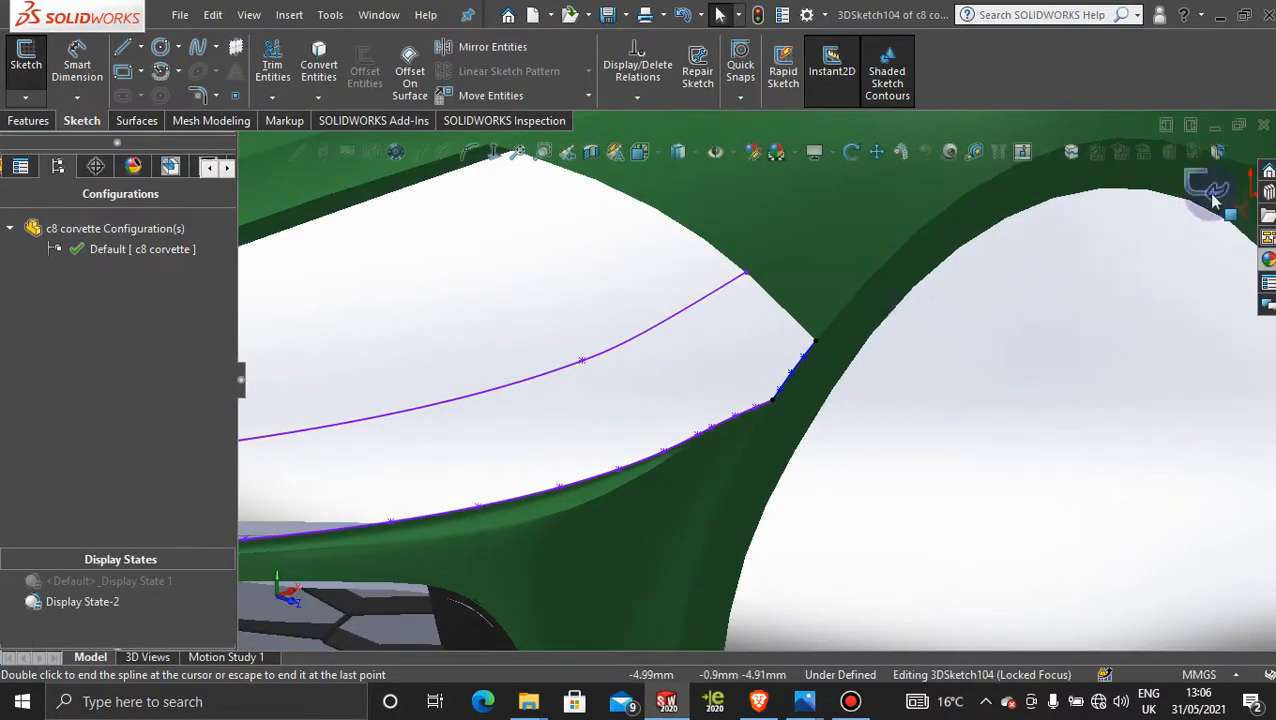
{"action": "left_click", "coordinate": [1210, 190]}
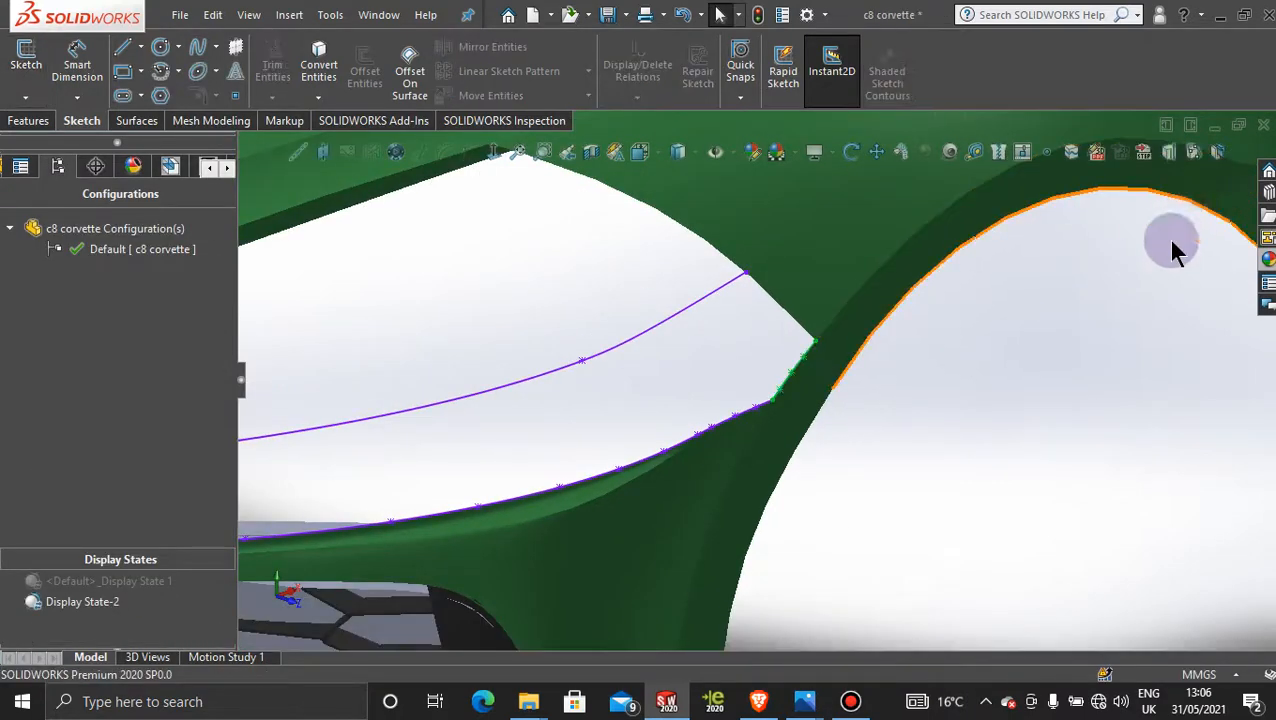
Start a Filled Surface with the headlight opening's upper spline, short inner-tip spline and lower-edge spline as its patch boundary
{"action": "scroll", "coordinate": [1065, 325], "scroll_direction": "up", "scroll_amount": 8}
{"action": "scroll", "coordinate": [580, 366], "scroll_direction": "down", "scroll_amount": 1}
{"action": "scroll", "coordinate": [584, 378], "scroll_direction": "down", "scroll_amount": 2}
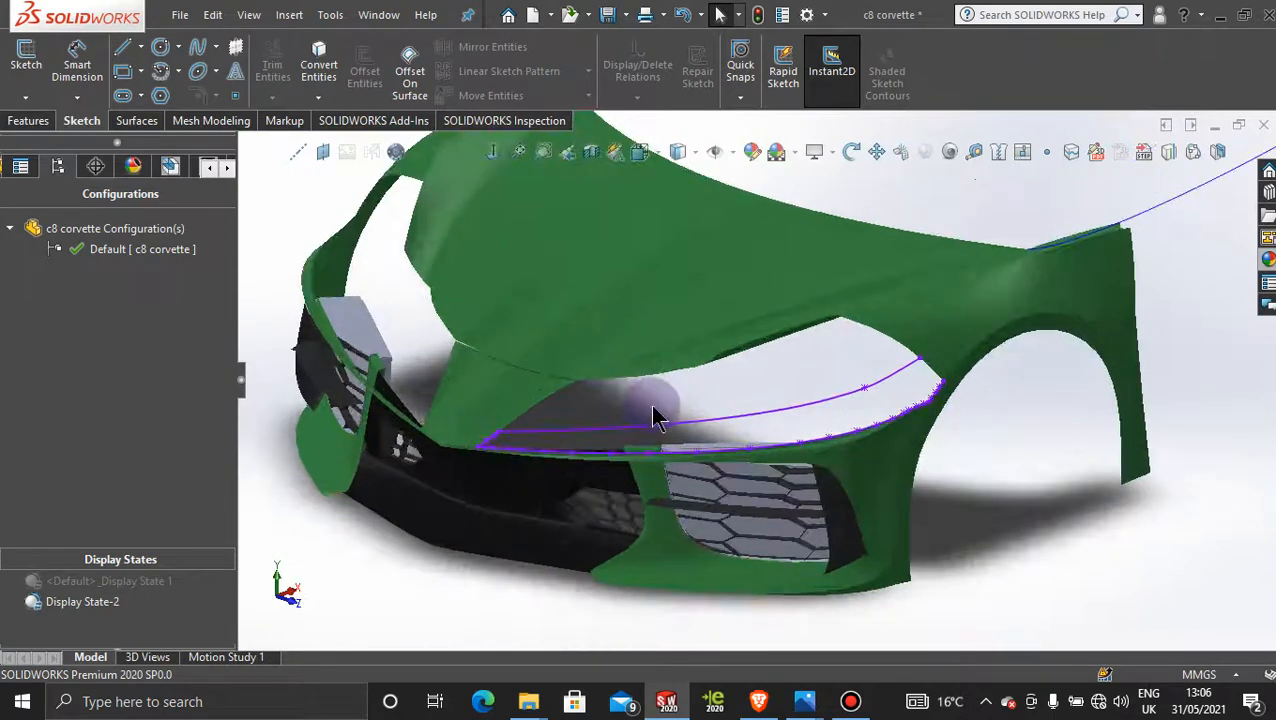
{"action": "left_click", "coordinate": [140, 120]}
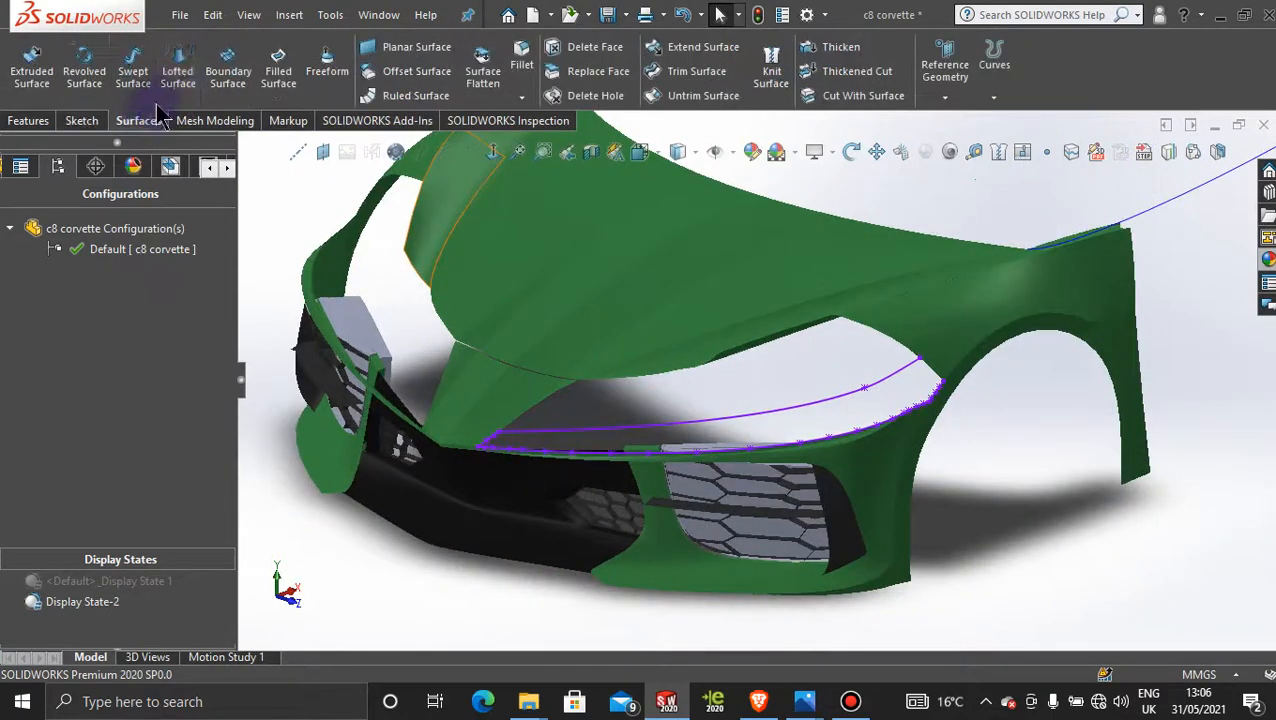
{"action": "left_click", "coordinate": [278, 65]}
{"action": "scroll", "coordinate": [628, 422], "scroll_direction": "down", "scroll_amount": 5}
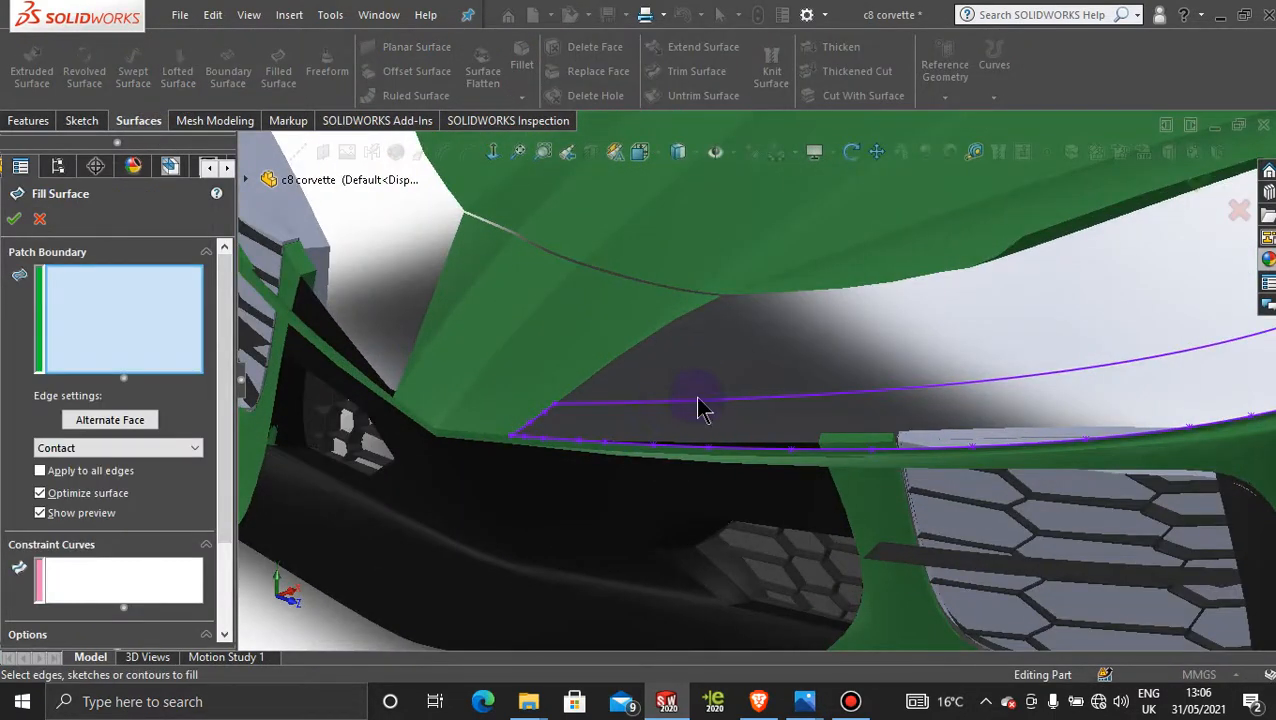
{"action": "scroll", "coordinate": [1004, 392], "scroll_direction": "up", "scroll_amount": 3}
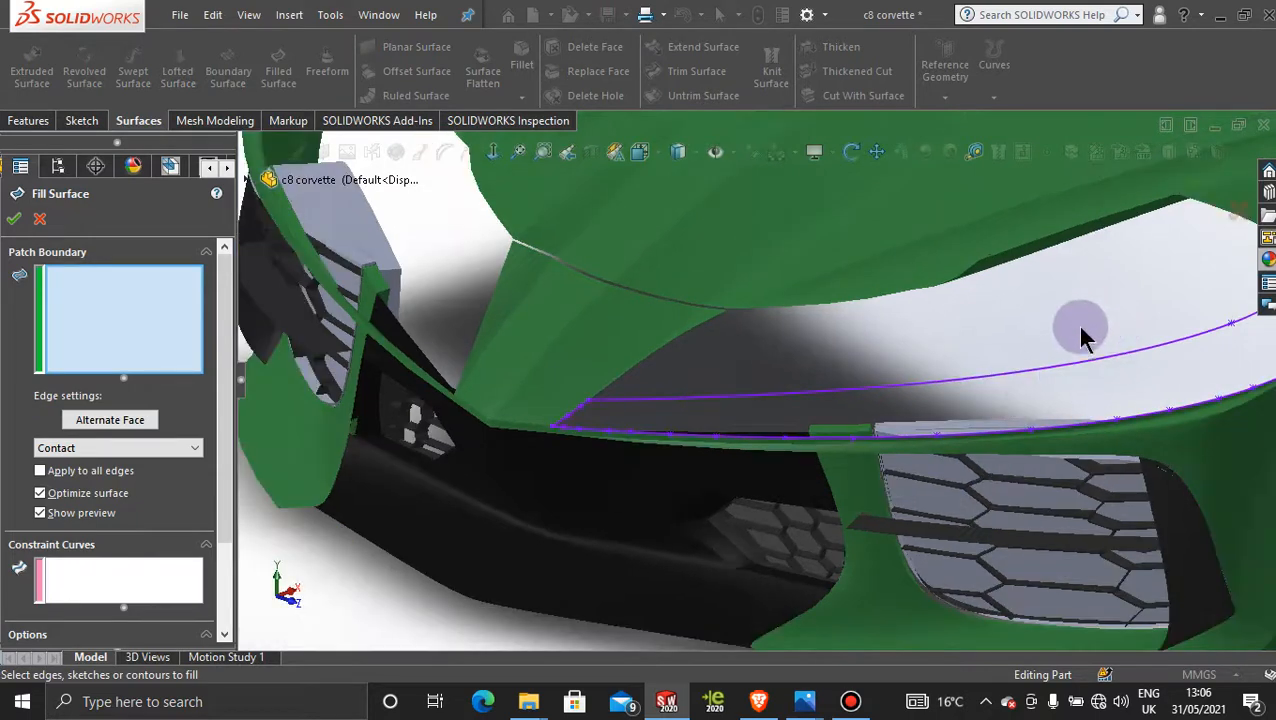
{"action": "left_click", "coordinate": [1069, 370]}
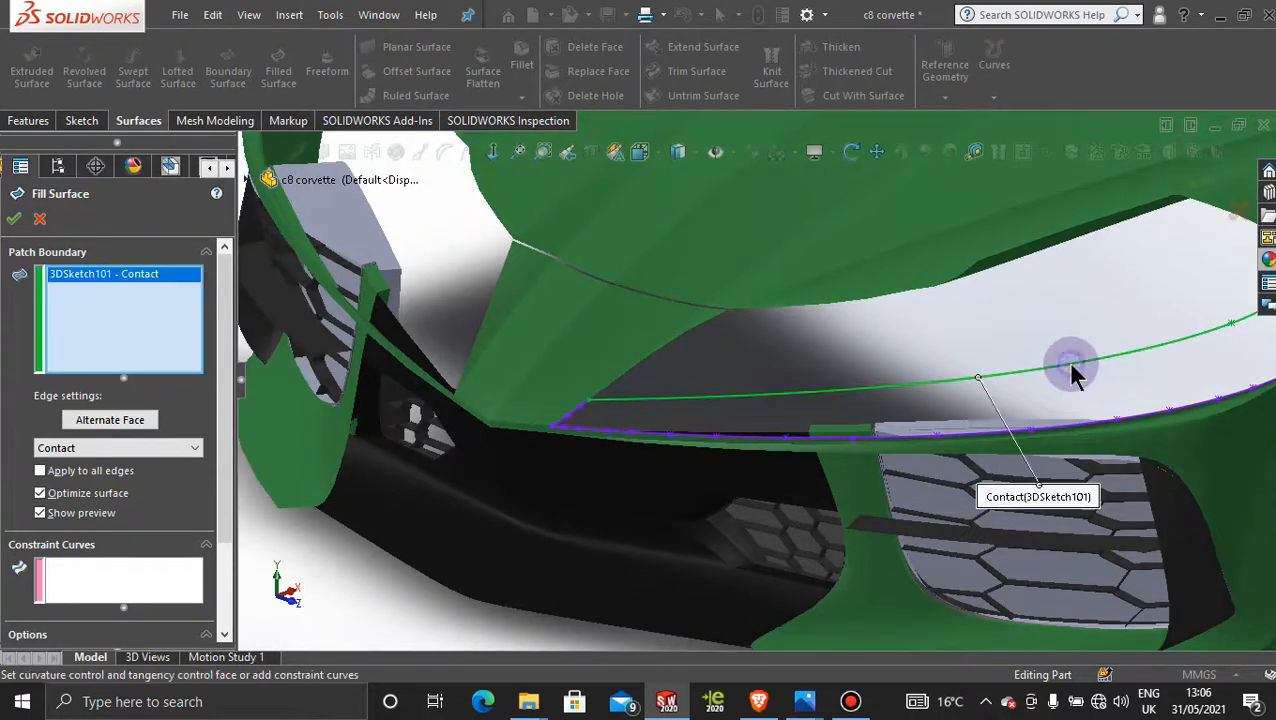
{"action": "left_click", "coordinate": [572, 424]}
{"action": "left_click", "coordinate": [909, 416]}
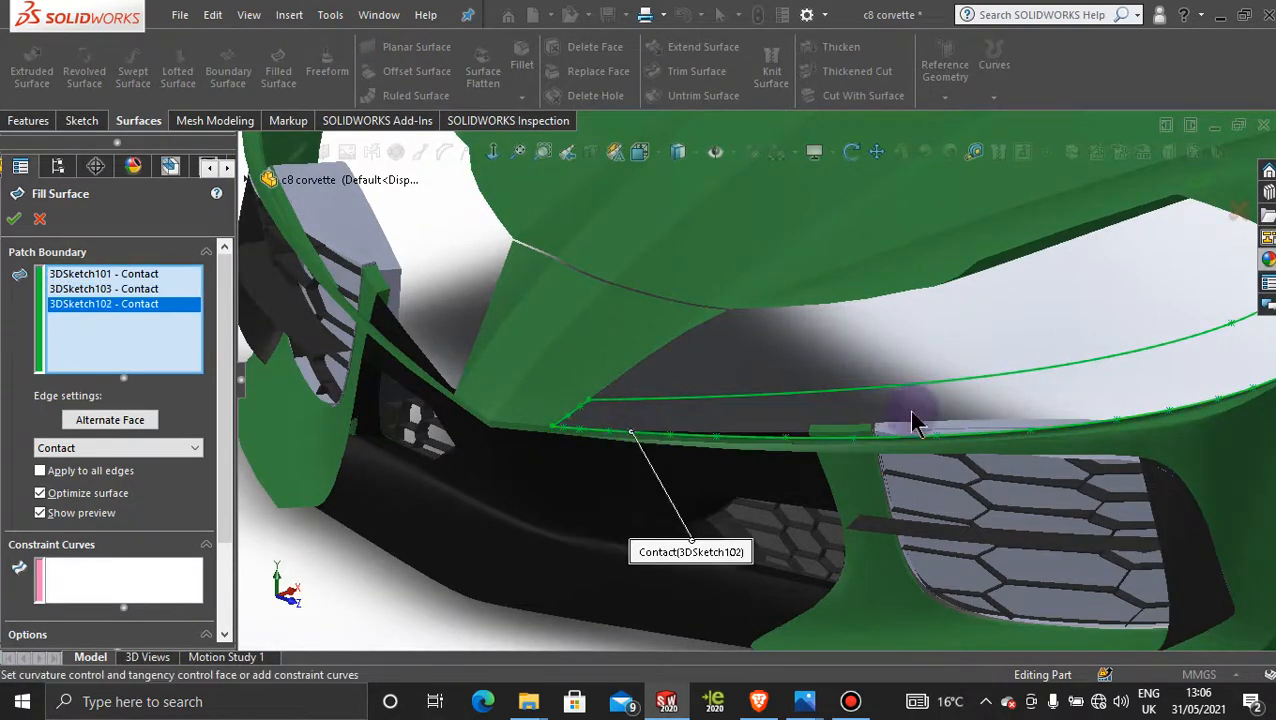
Close the patch boundary with the short outer spline by the wheel arch and the fender edge running up to the upper spline
{"action": "scroll", "coordinate": [927, 423], "scroll_direction": "up", "scroll_amount": 5}
{"action": "scroll", "coordinate": [930, 420], "scroll_direction": "down", "scroll_amount": 5}
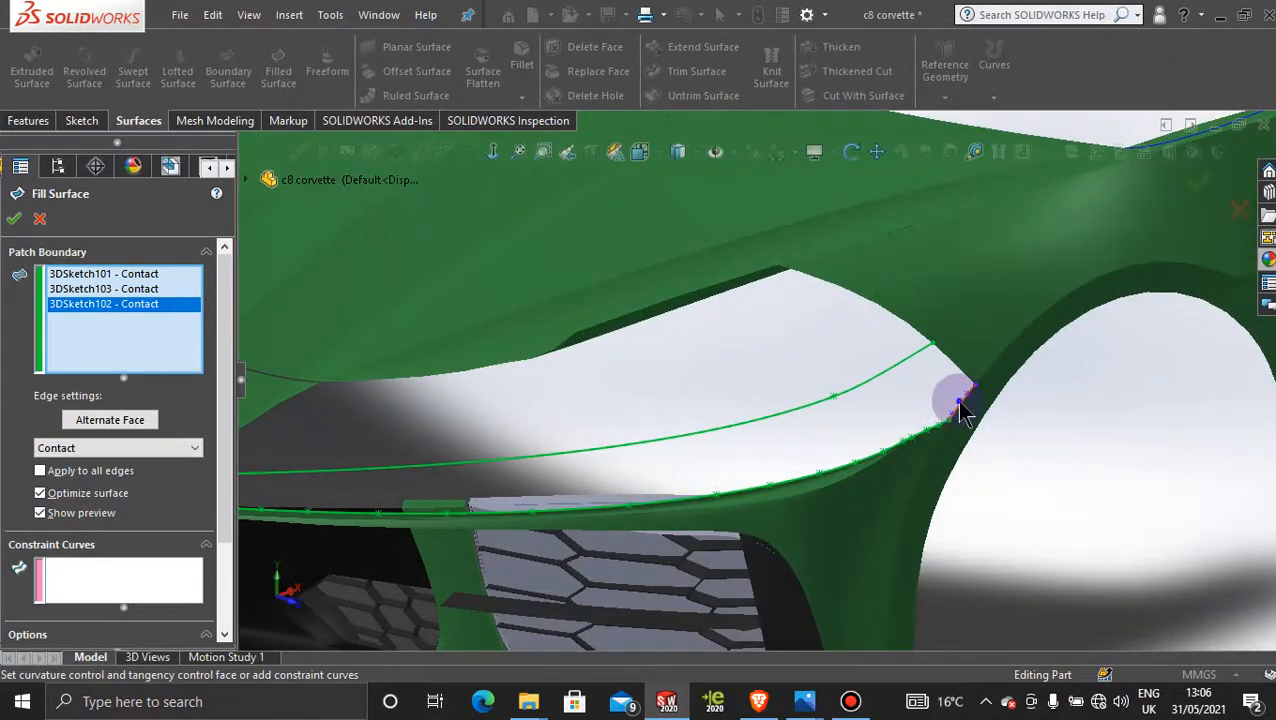
{"action": "left_click", "coordinate": [959, 408]}
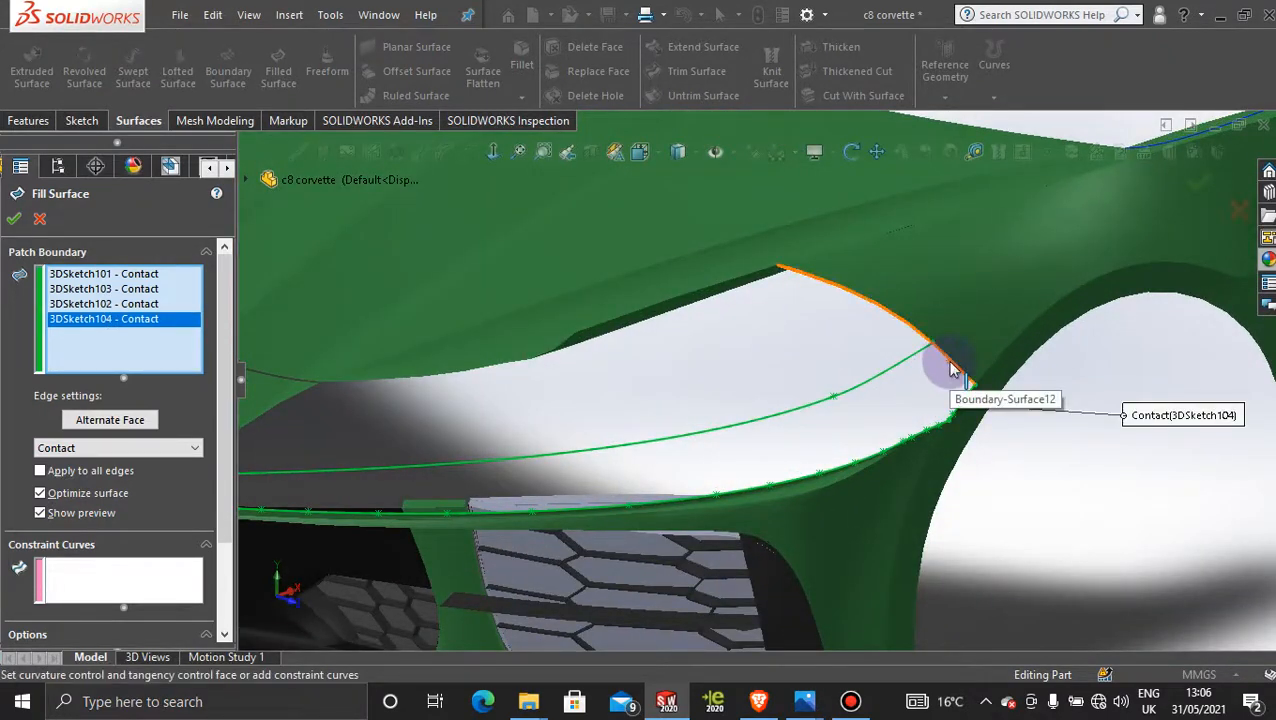
{"action": "left_click", "coordinate": [952, 370]}
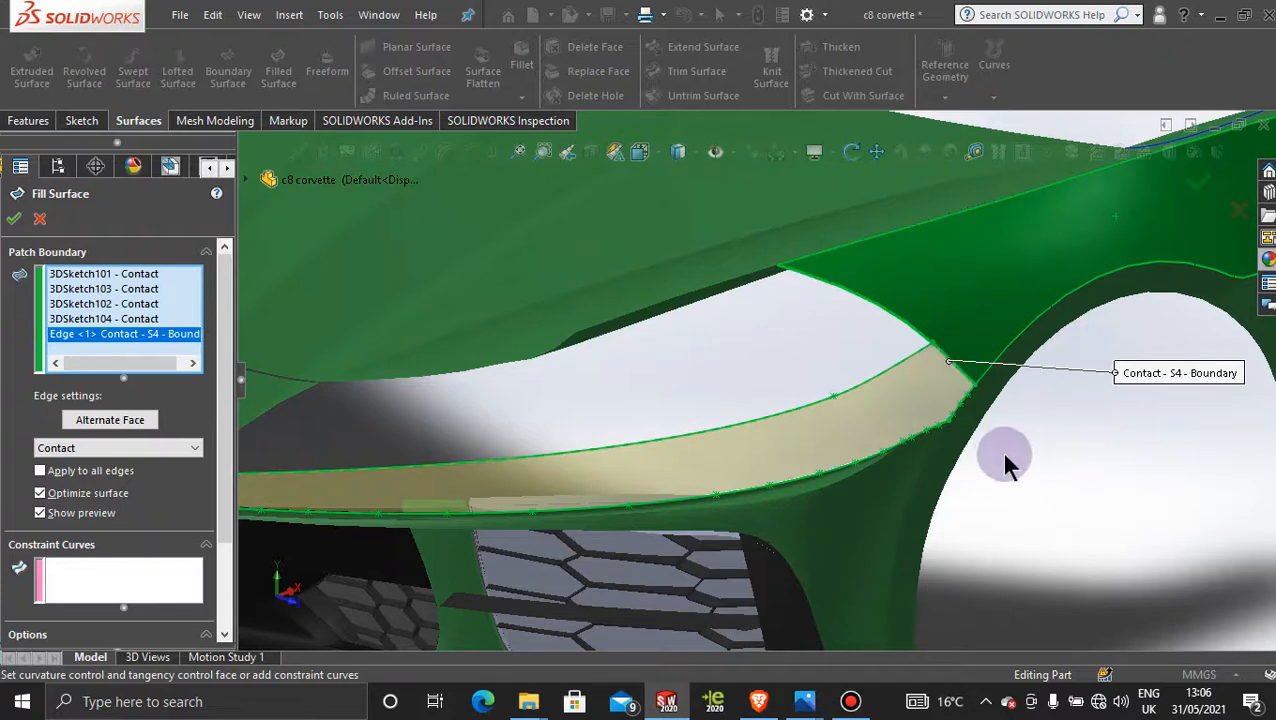
{"action": "scroll", "coordinate": [1005, 457], "scroll_direction": "up", "scroll_amount": 3}
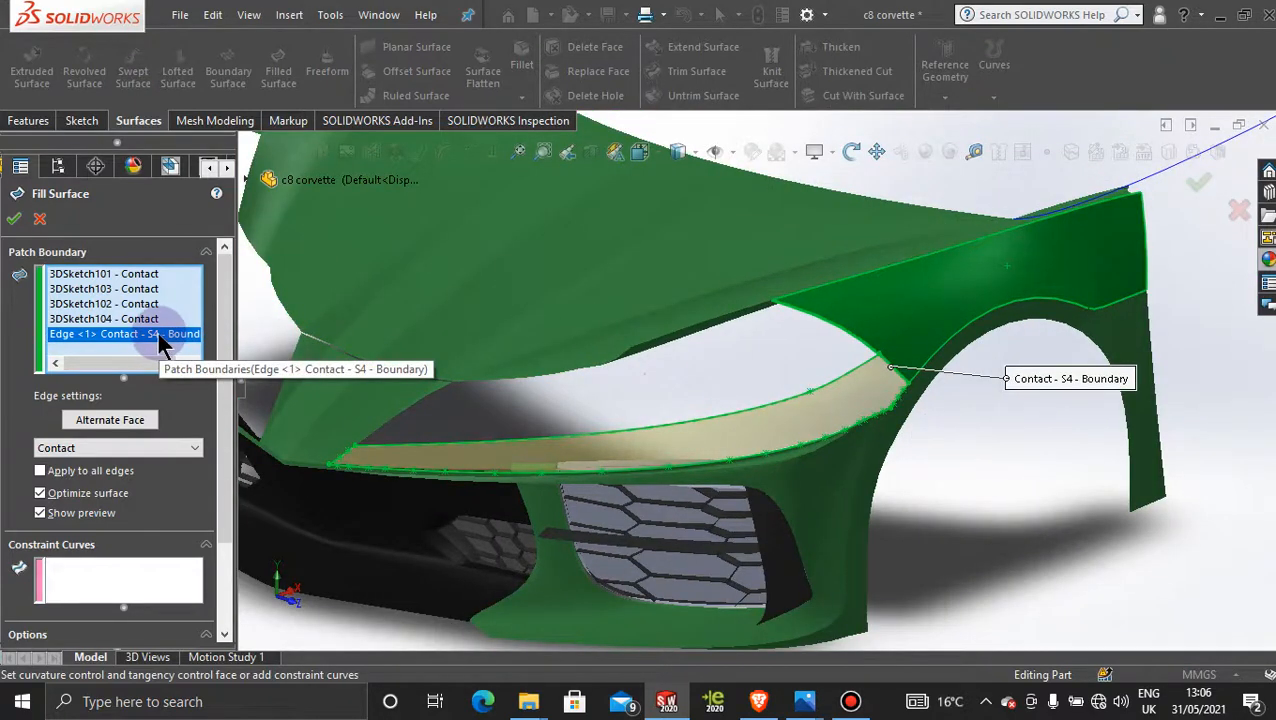
Set the fender edge's curvature control to Tangent and create the fill surface
{"action": "left_click", "coordinate": [131, 319]}
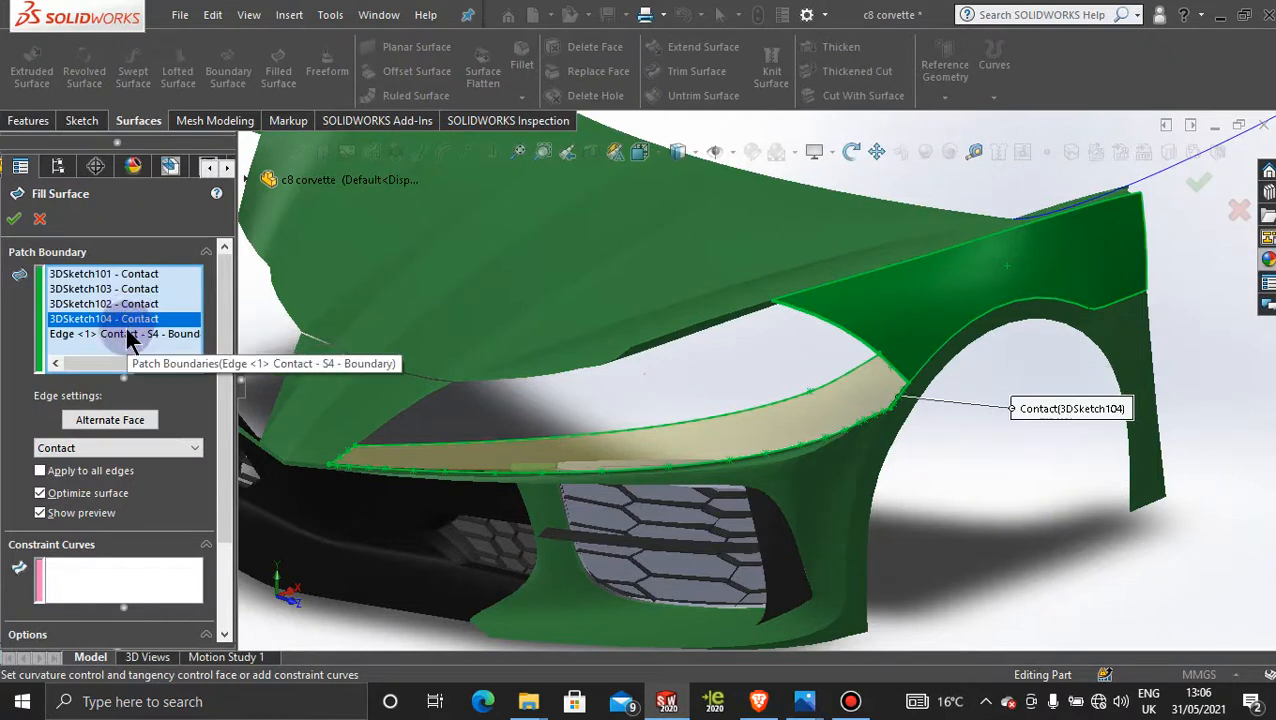
{"action": "left_click", "coordinate": [128, 338]}
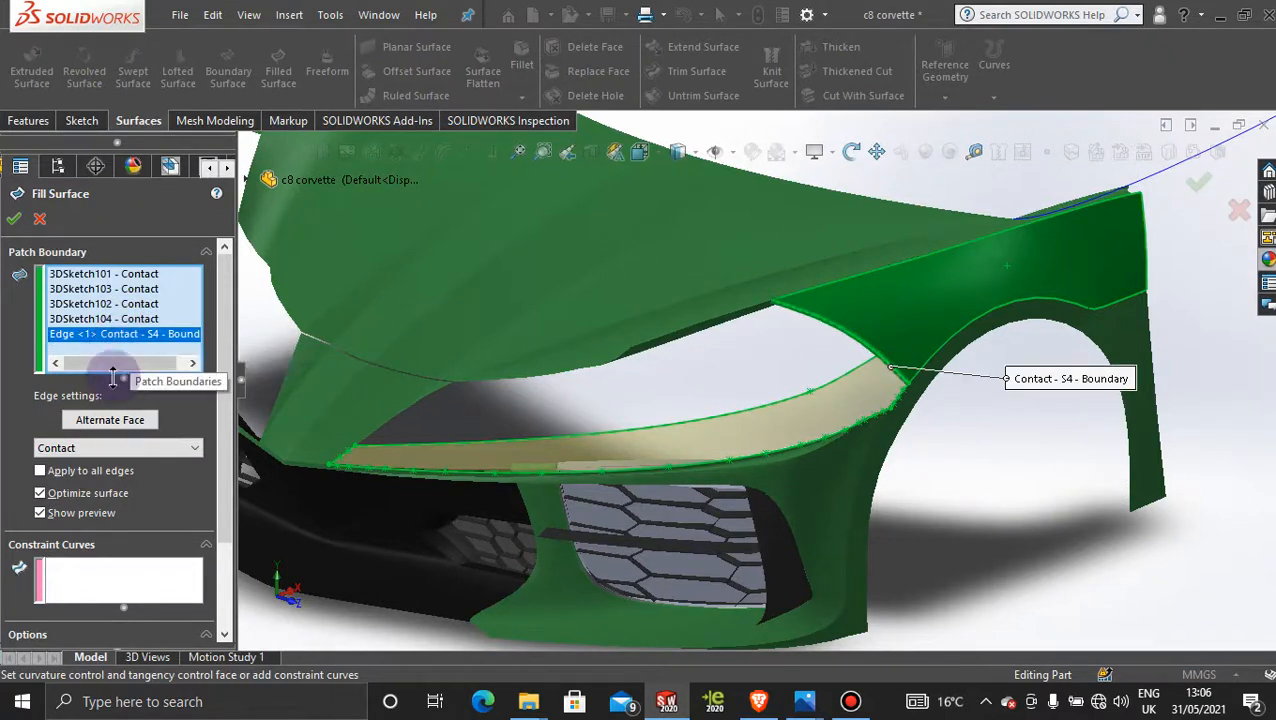
{"action": "left_click", "coordinate": [128, 448]}
{"action": "left_click", "coordinate": [131, 478]}
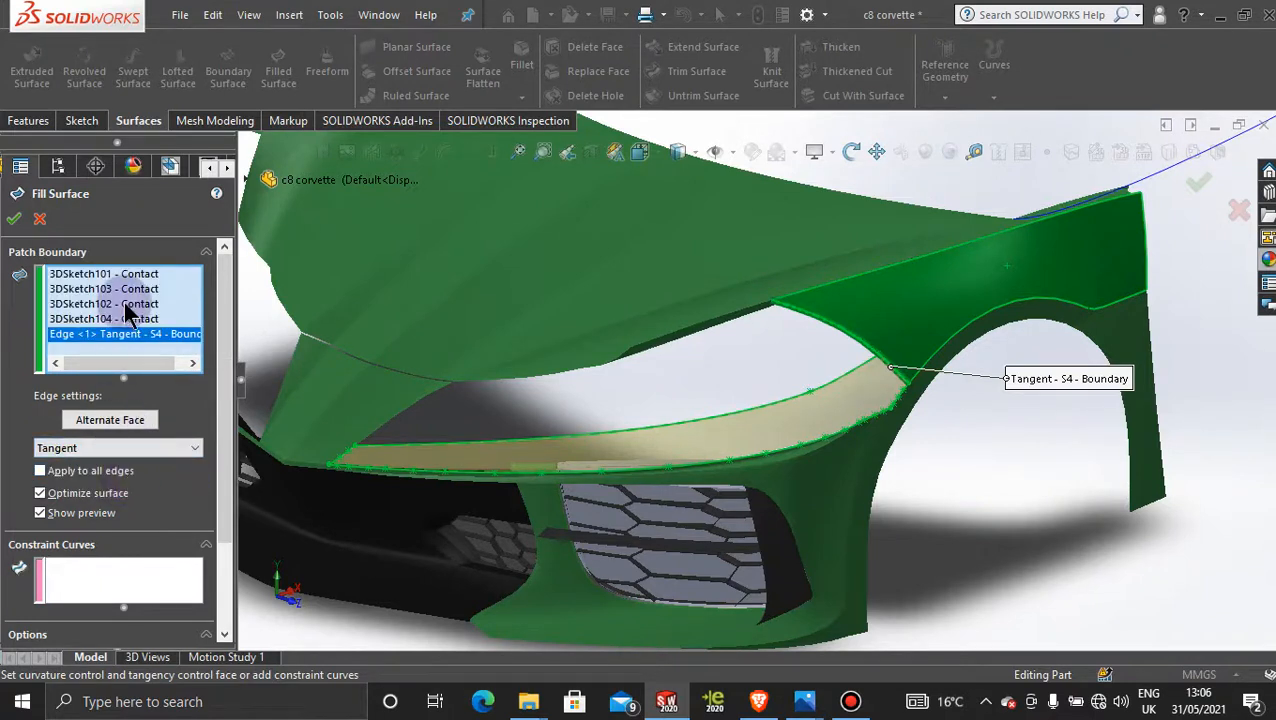
{"action": "left_click", "coordinate": [14, 218]}
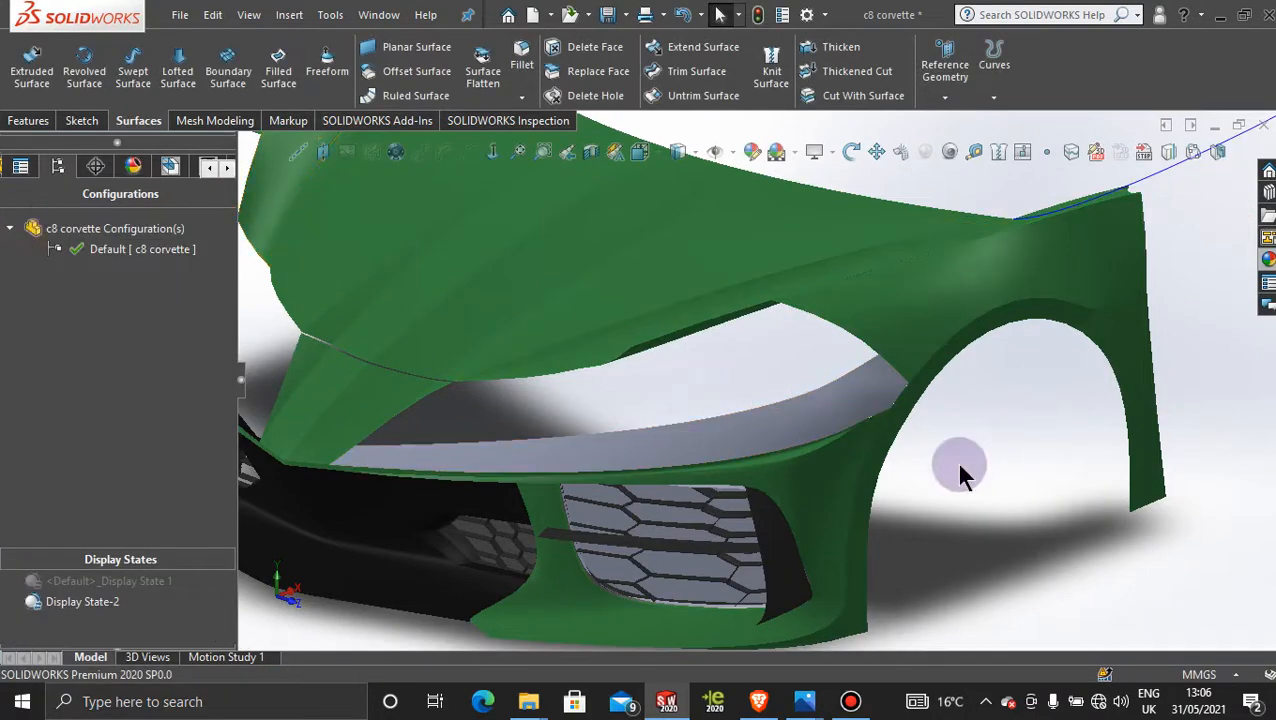
Examine the headlight fill surface and its fit to the bumper and fender from several angles
{"action": "middle_click_drag", "start_coordinate": [958, 470], "coordinate": [910, 443]}
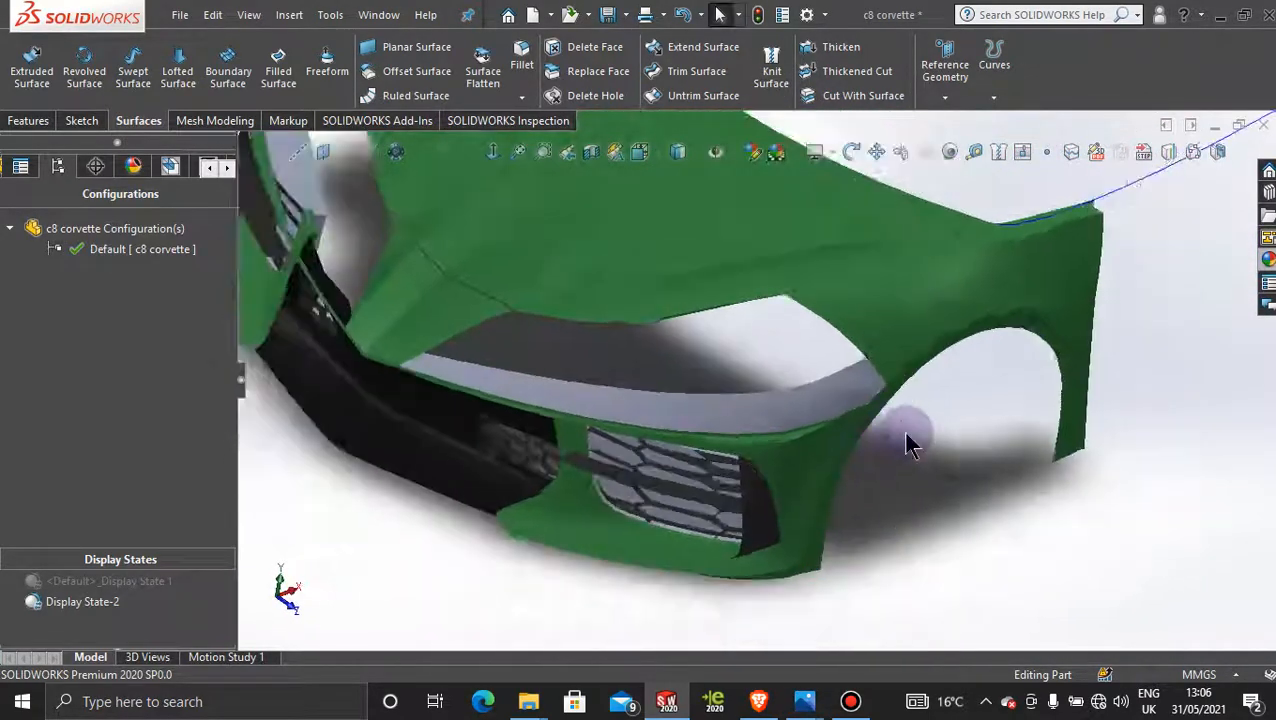
{"action": "scroll", "coordinate": [910, 443], "scroll_direction": "up", "scroll_amount": 3}
{"action": "middle_click_drag", "start_coordinate": [561, 379], "coordinate": [652, 364]}
{"action": "scroll", "coordinate": [822, 380], "scroll_direction": "down", "scroll_amount": 5}
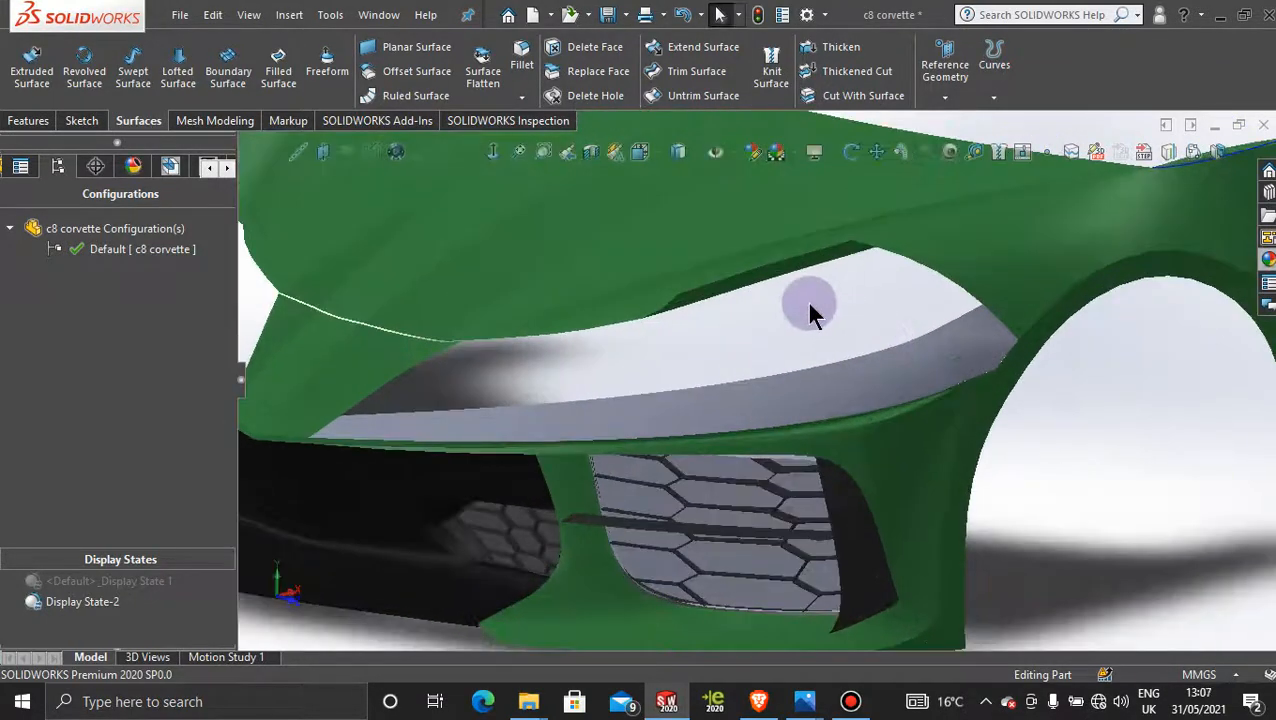
{"action": "mouse_move", "coordinate": [810, 312]}
{"action": "middle_mouse_down"}
{"action": "mouse_move", "coordinate": [769, 297]}
{"action": "mouse_move", "coordinate": [809, 313]}
{"action": "middle_mouse_up"}
{"action": "scroll", "coordinate": [829, 330], "scroll_direction": "up", "scroll_amount": 5}
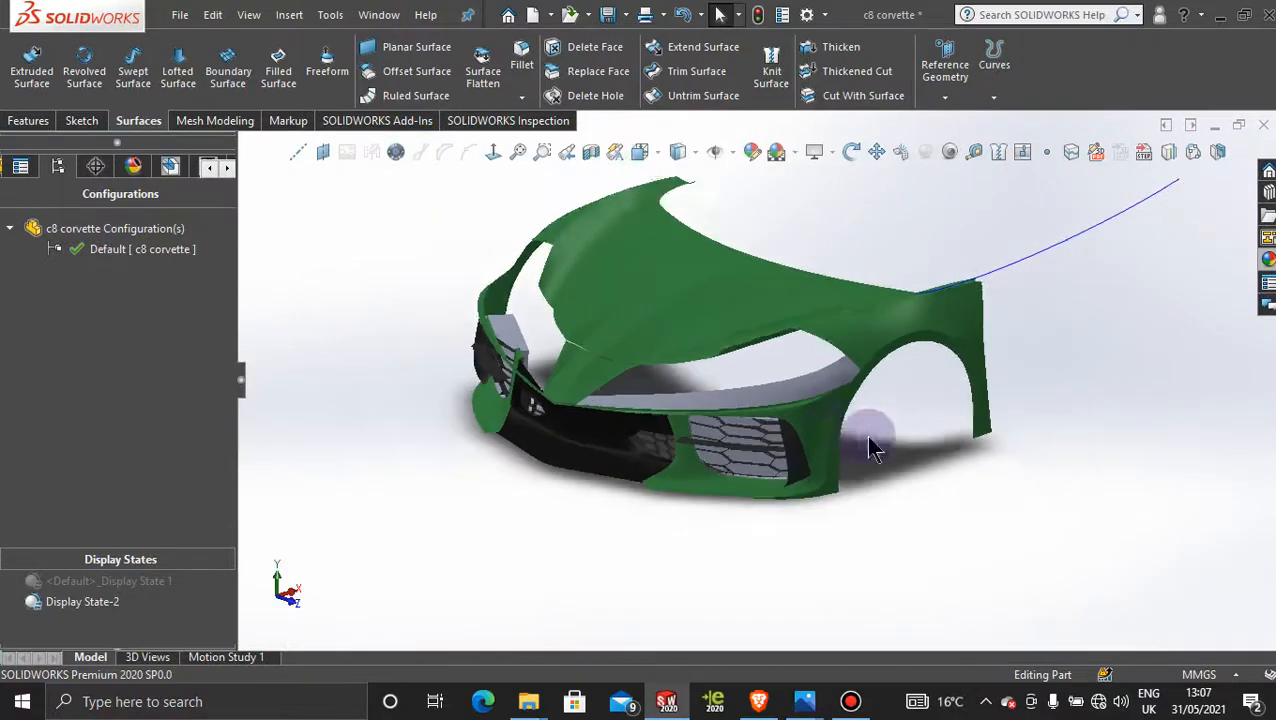
{"action": "middle_click_drag", "start_coordinate": [870, 448], "coordinate": [908, 464]}
{"action": "scroll", "coordinate": [676, 316], "scroll_direction": "down", "scroll_amount": 3}
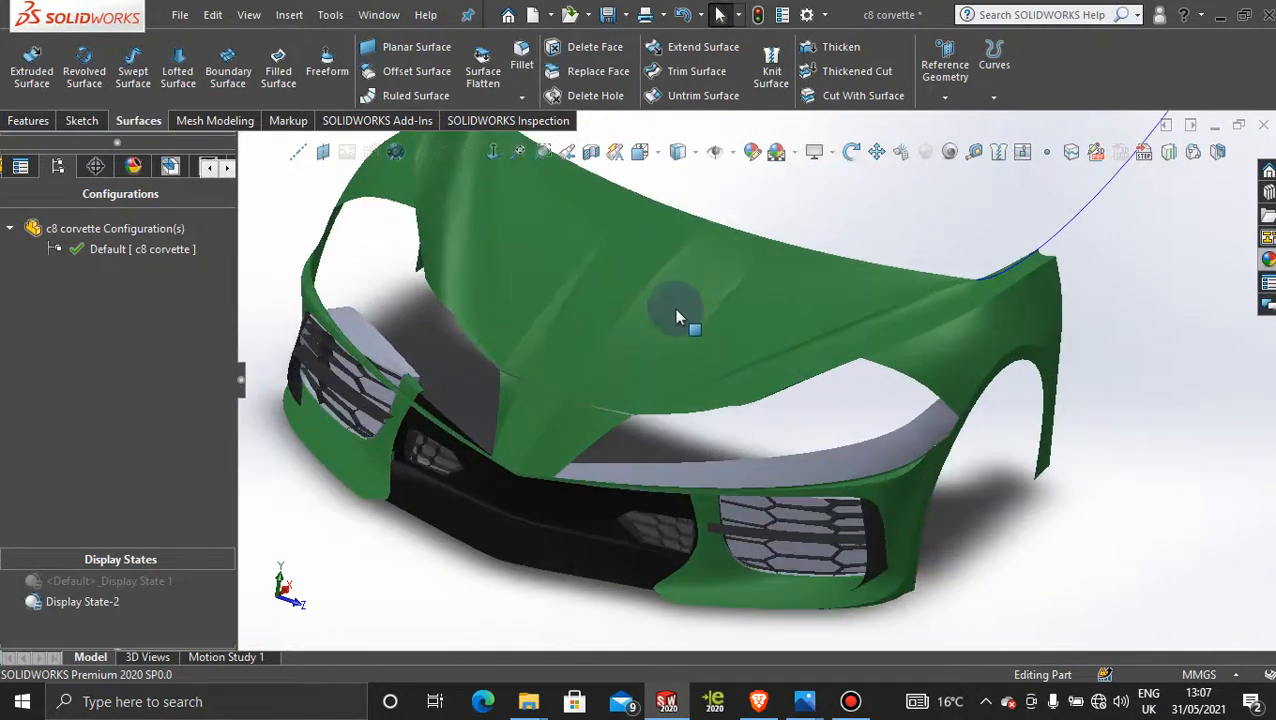
{"action": "middle_click_drag", "start_coordinate": [577, 394], "coordinate": [572, 434]}
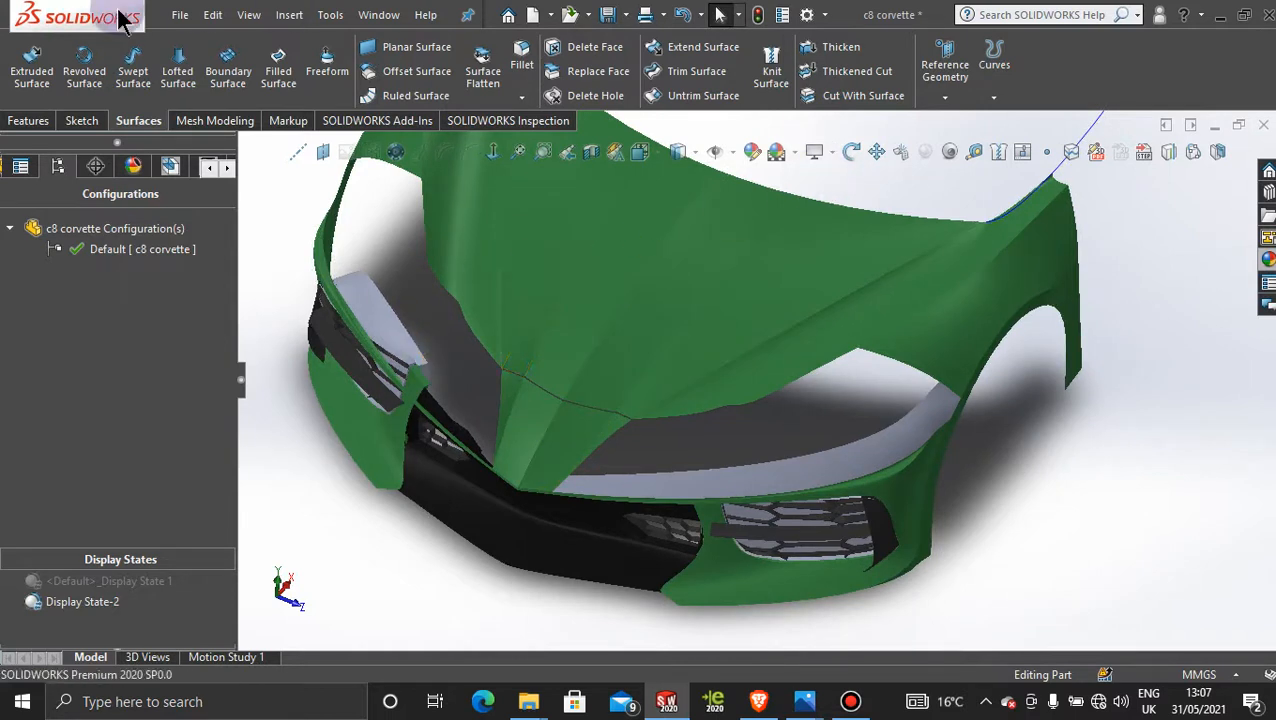
Mirror the headlight fill surface body about the Front Plane to the other side of the car
{"action": "left_click", "coordinate": [30, 121]}
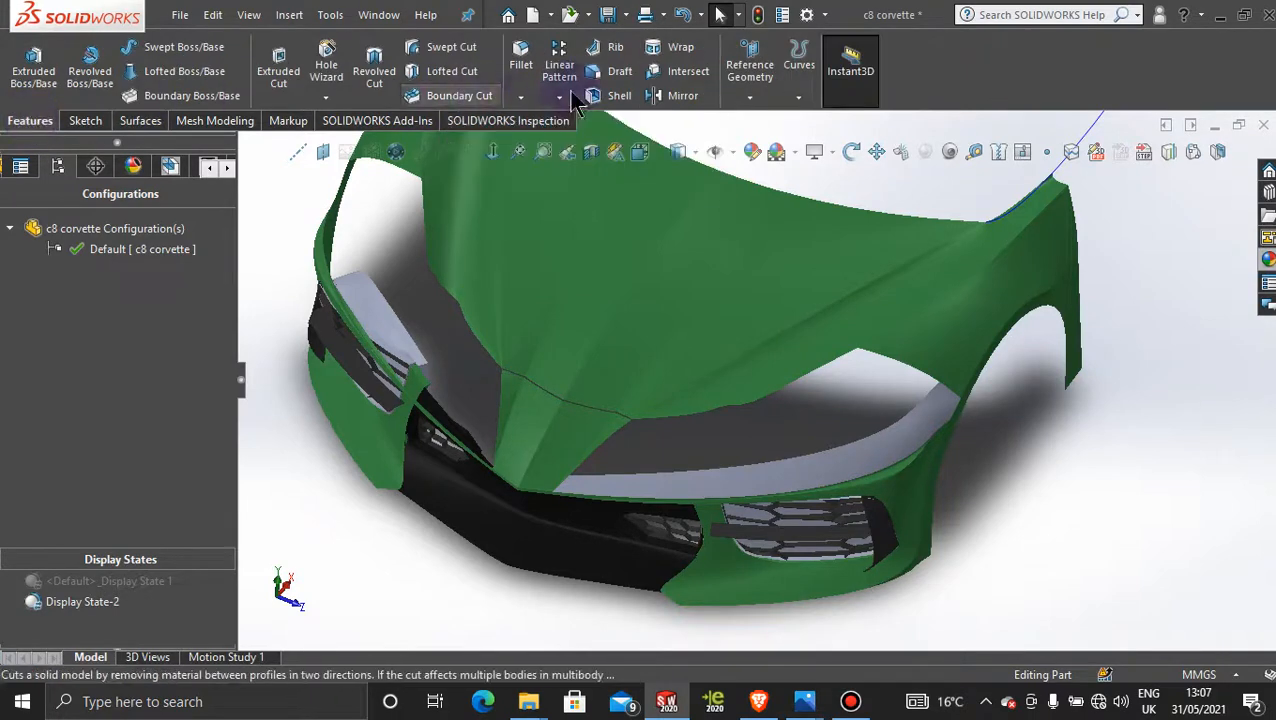
{"action": "left_click", "coordinate": [676, 95]}
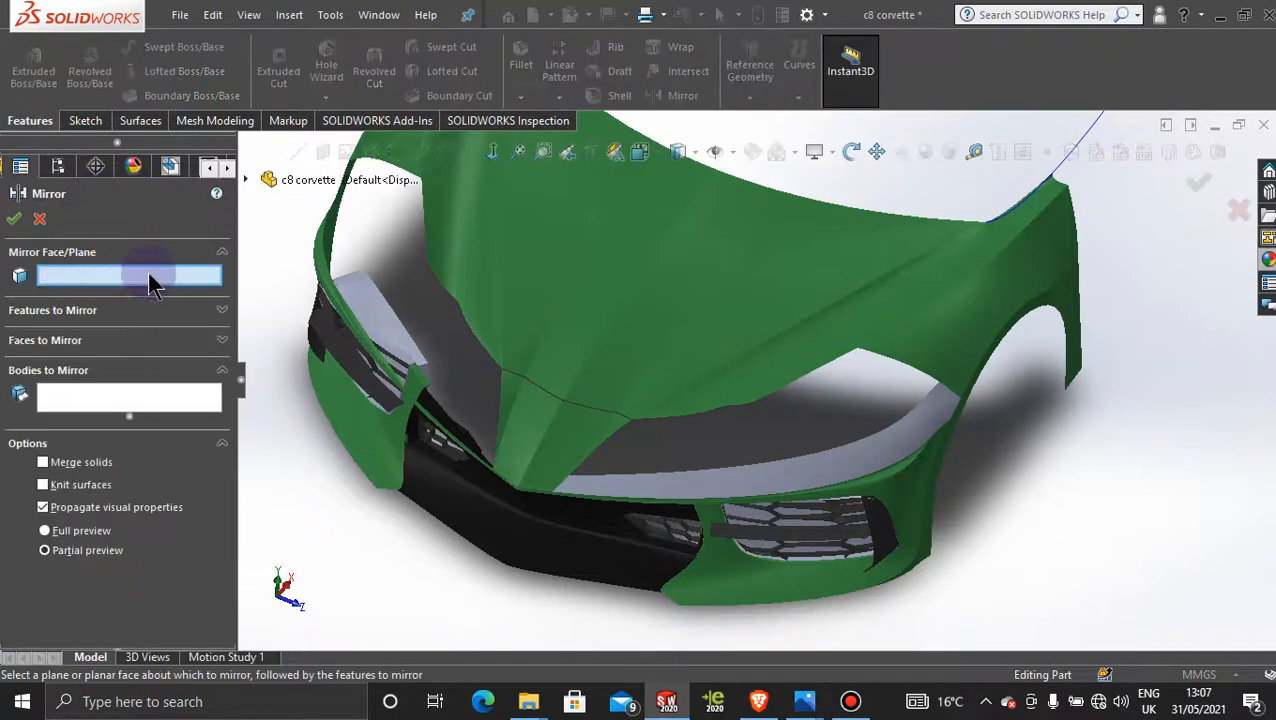
{"action": "left_click", "coordinate": [244, 179]}
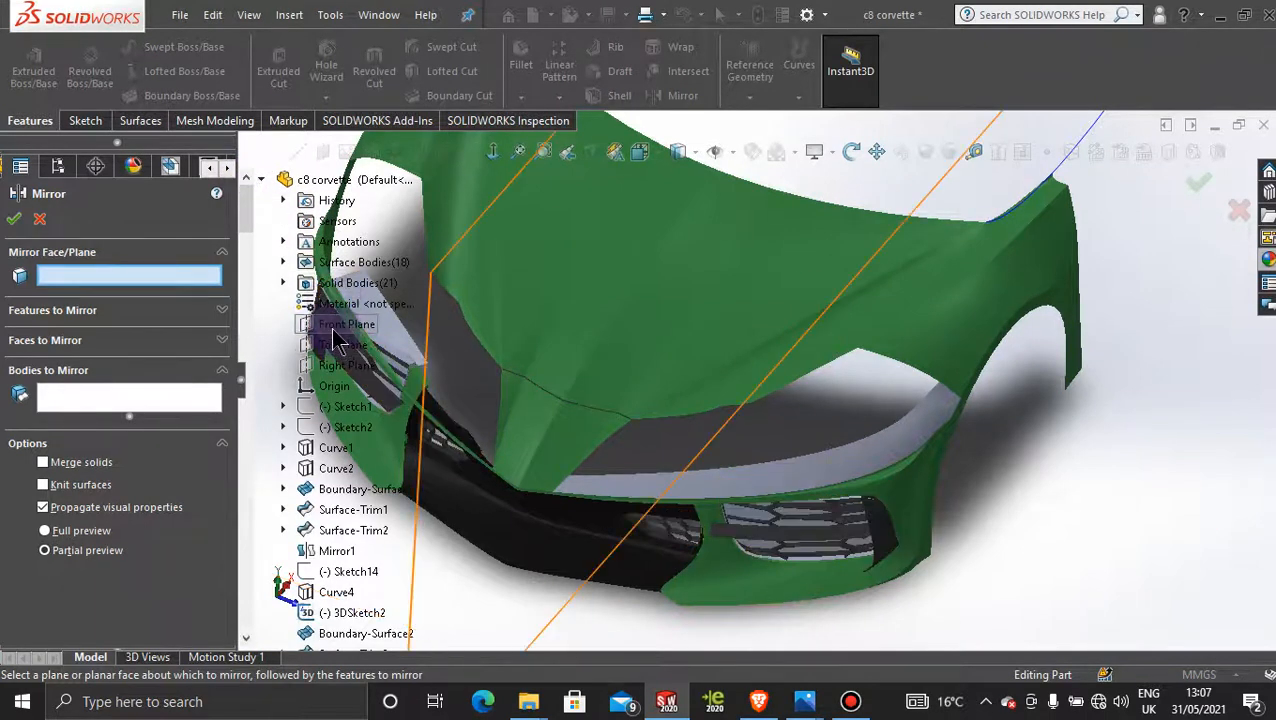
{"action": "left_click", "coordinate": [337, 326]}
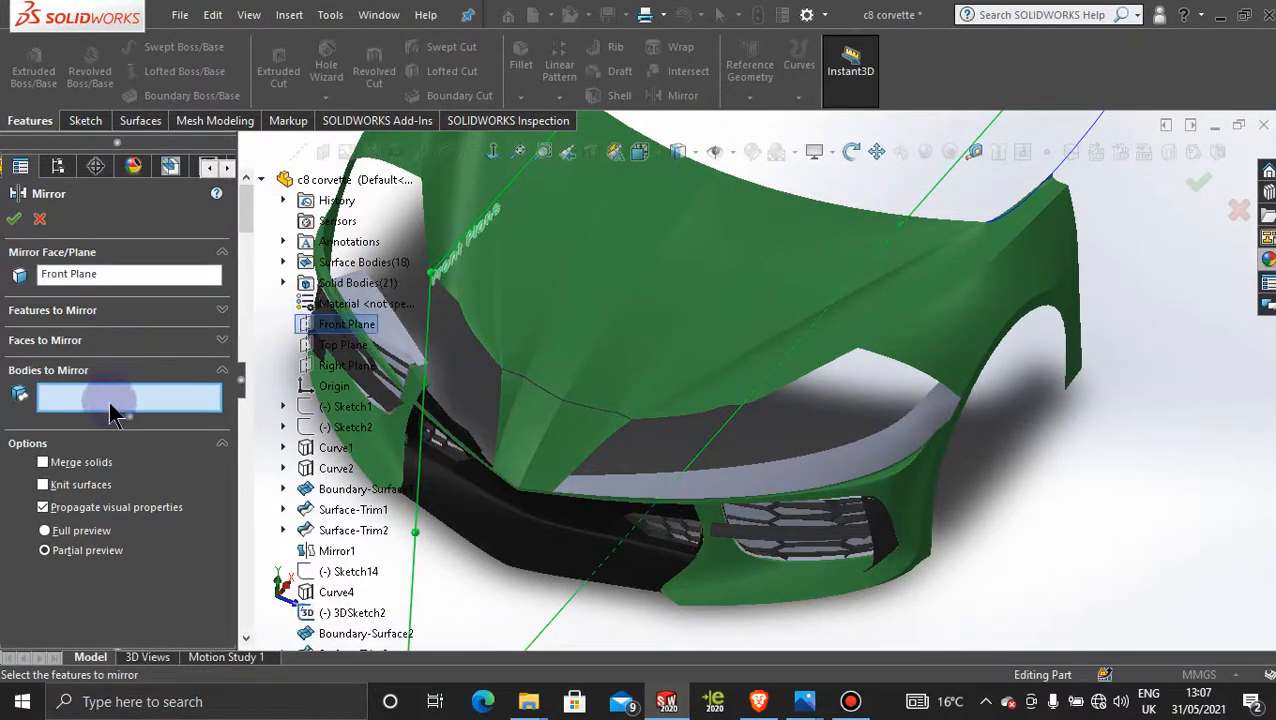
{"action": "left_click", "coordinate": [748, 476]}
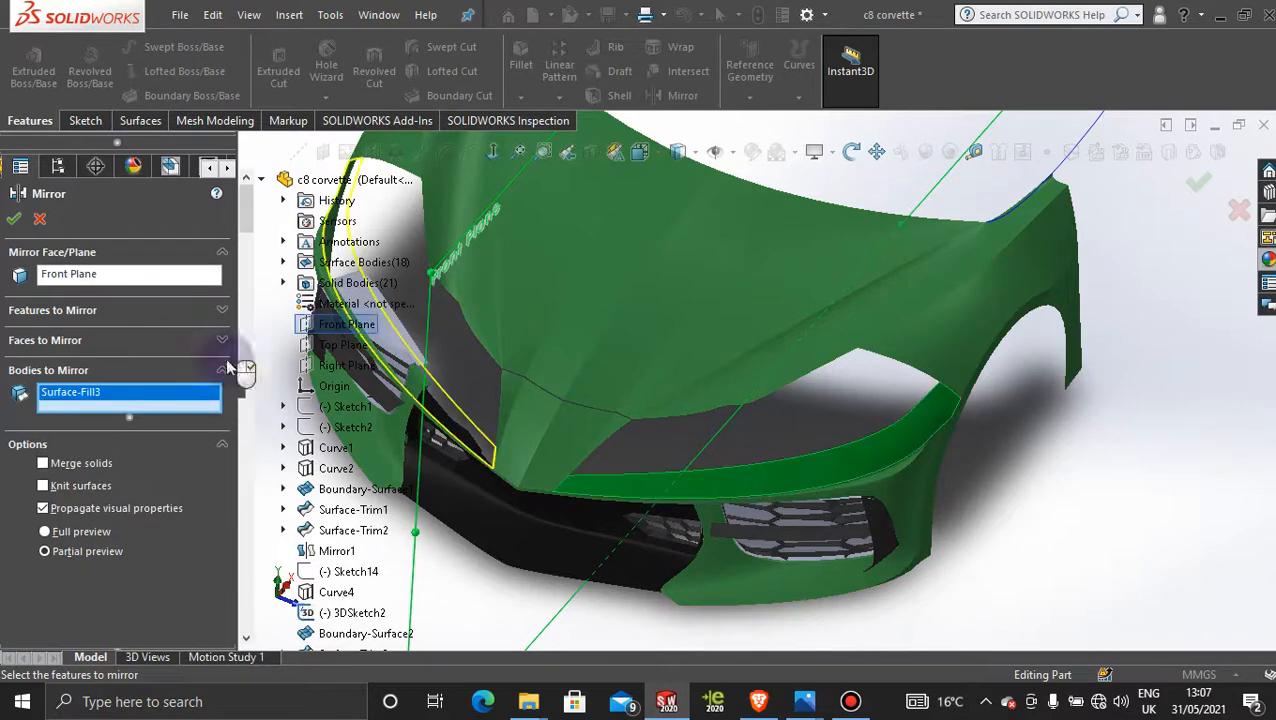
{"action": "left_click", "coordinate": [15, 219]}
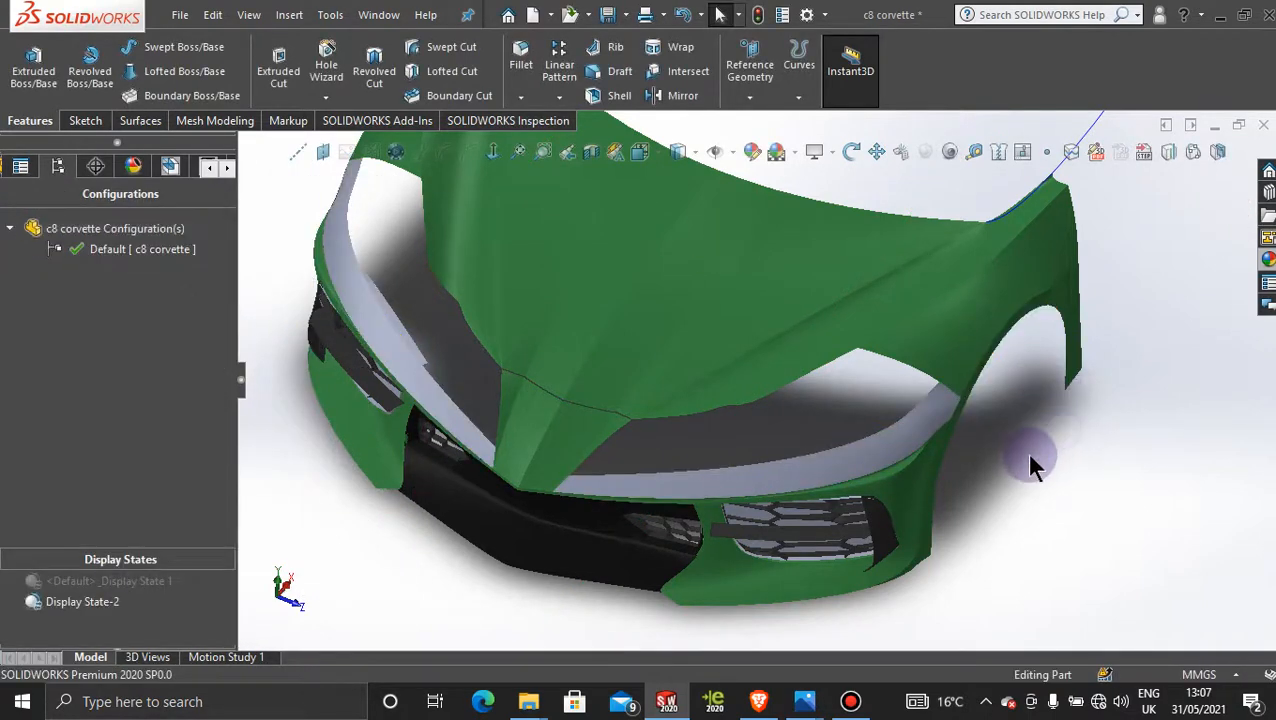
{"action": "middle_click_drag", "start_coordinate": [1033, 464], "coordinate": [912, 676]}
{"action": "scroll", "coordinate": [733, 369], "scroll_direction": "down", "scroll_amount": 2}
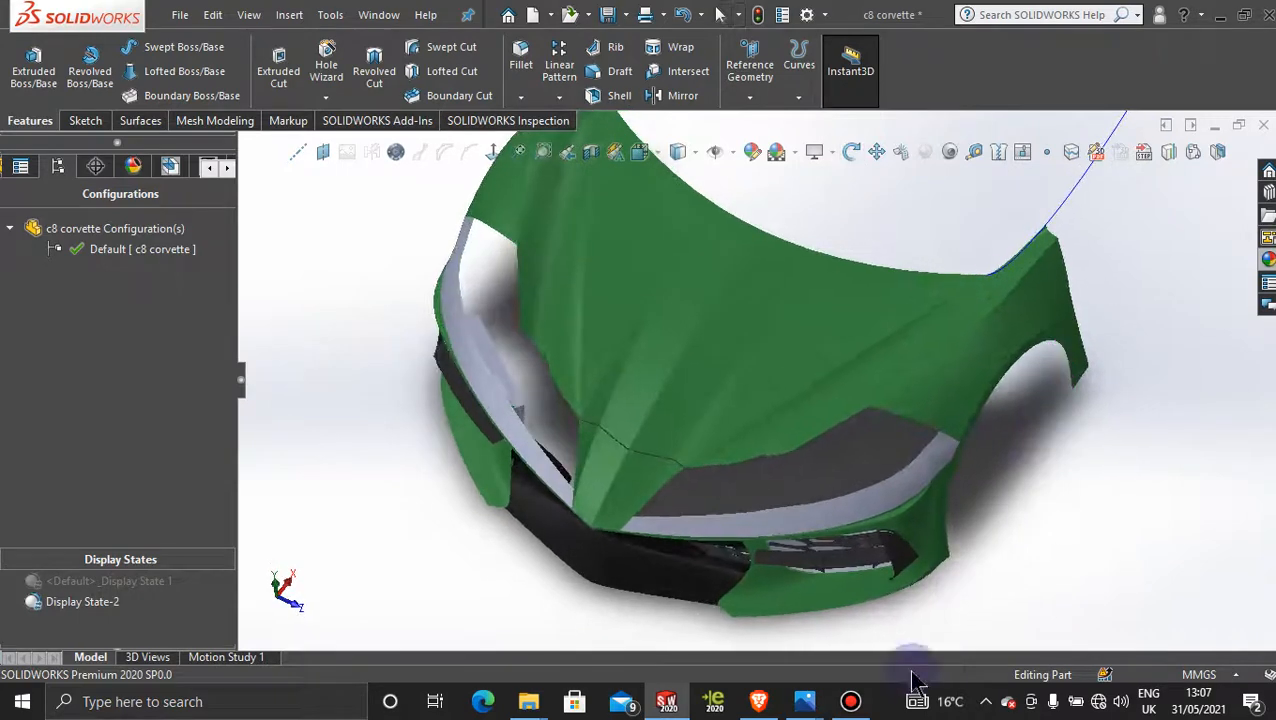
{"action": "left_click", "coordinate": [860, 703]}
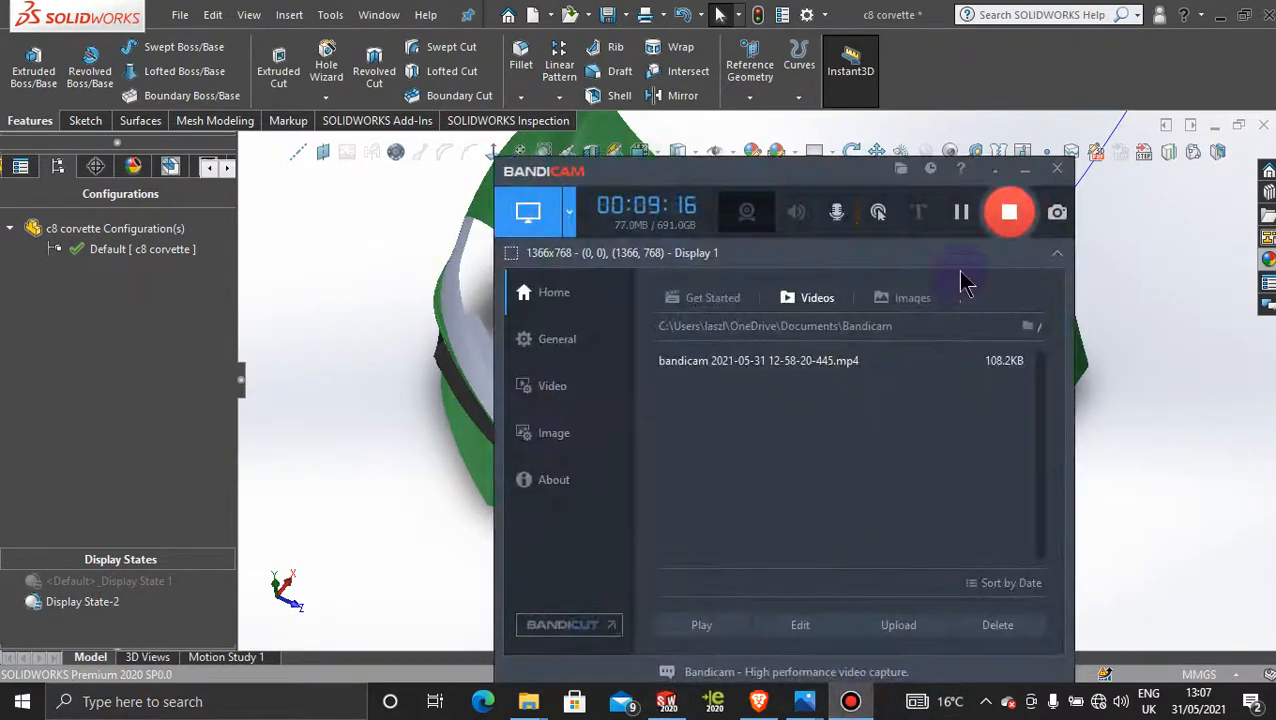
{"action": "left_click", "coordinate": [1027, 172]}
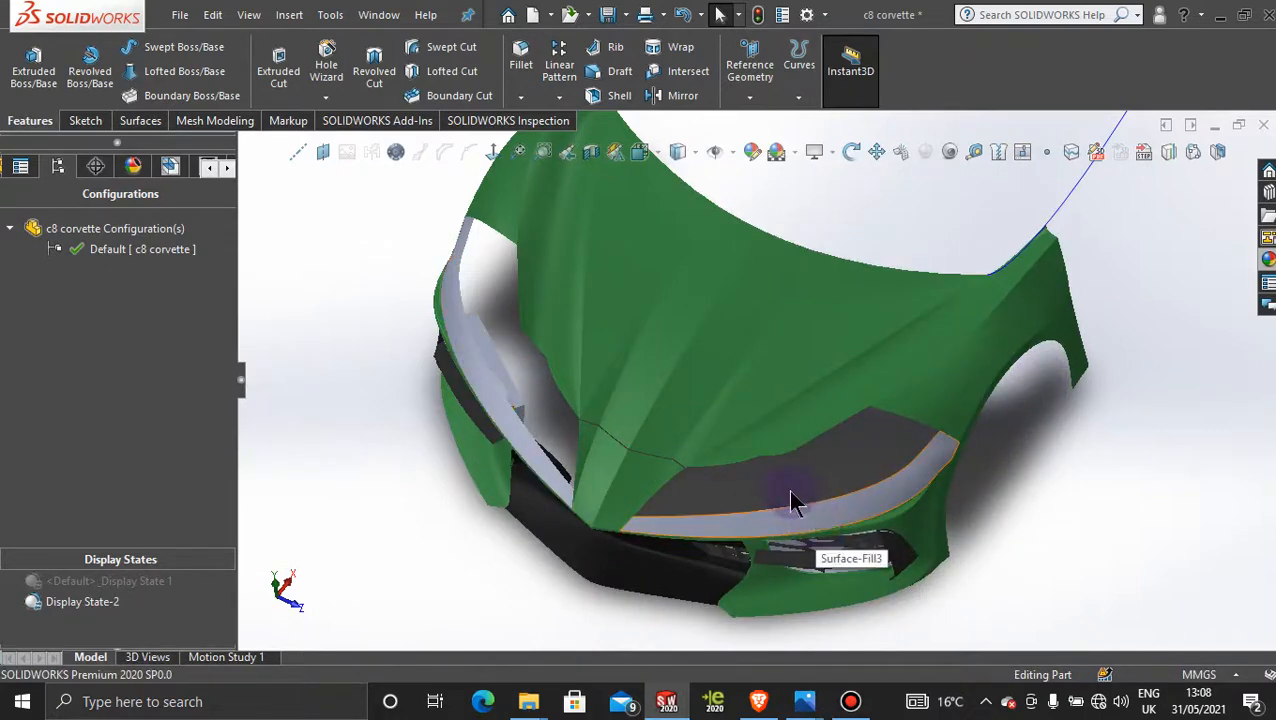
{"action": "scroll", "coordinate": [773, 468], "scroll_direction": "down", "scroll_amount": 3}
{"action": "middle_click_drag", "start_coordinate": [768, 478], "coordinate": [775, 485]}
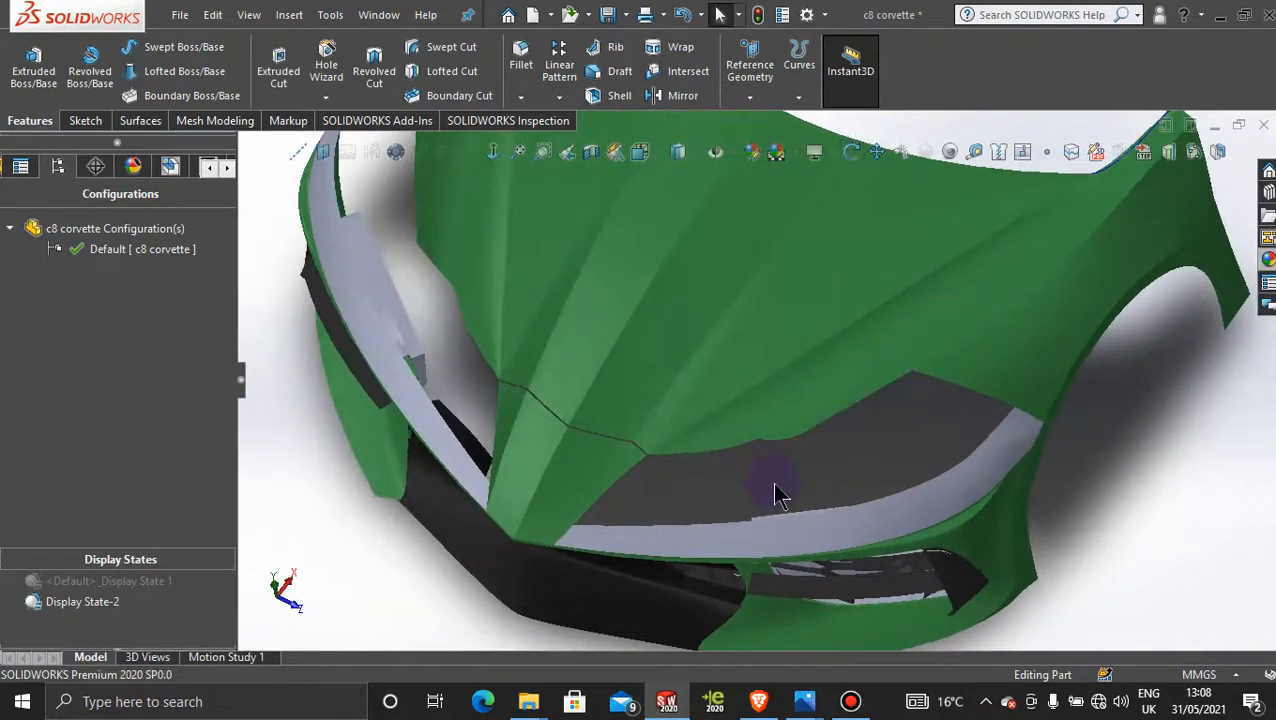
{"action": "scroll", "coordinate": [922, 442], "scroll_direction": "up", "scroll_amount": 5}
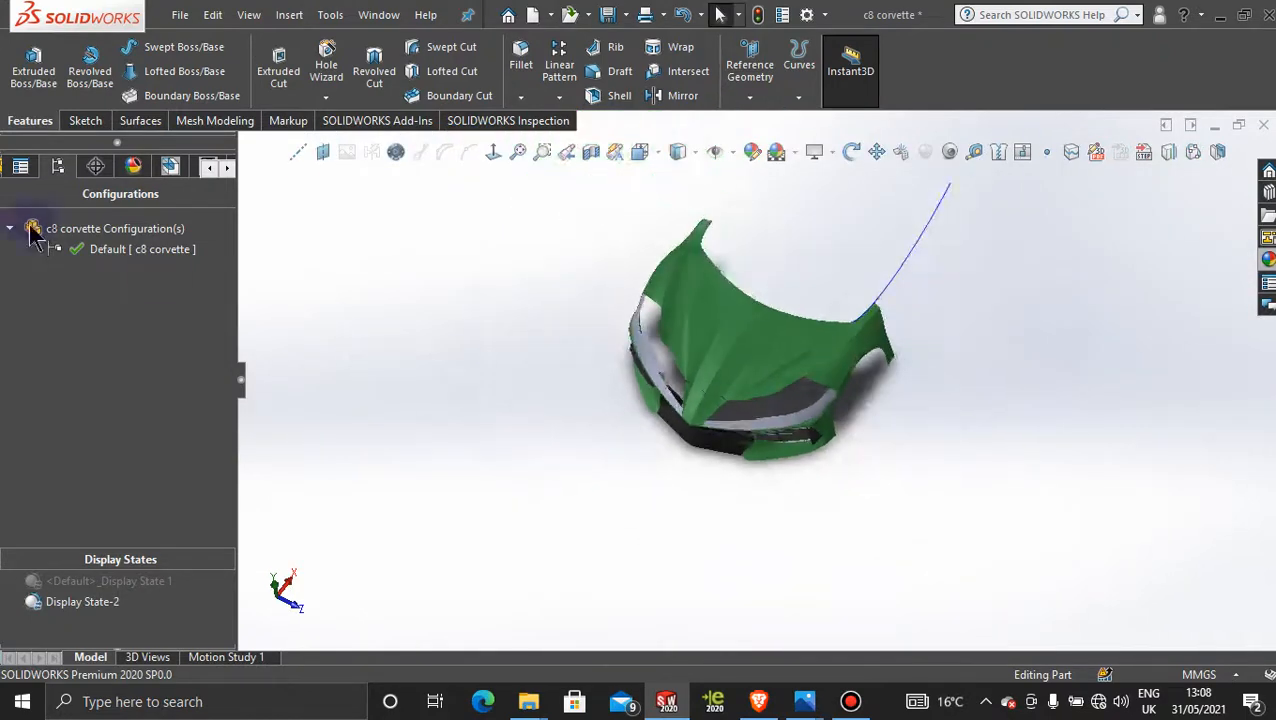
Start a new sketch on the Top Plane and view it face-on around the front fender
{"action": "left_click", "coordinate": [208, 167]}
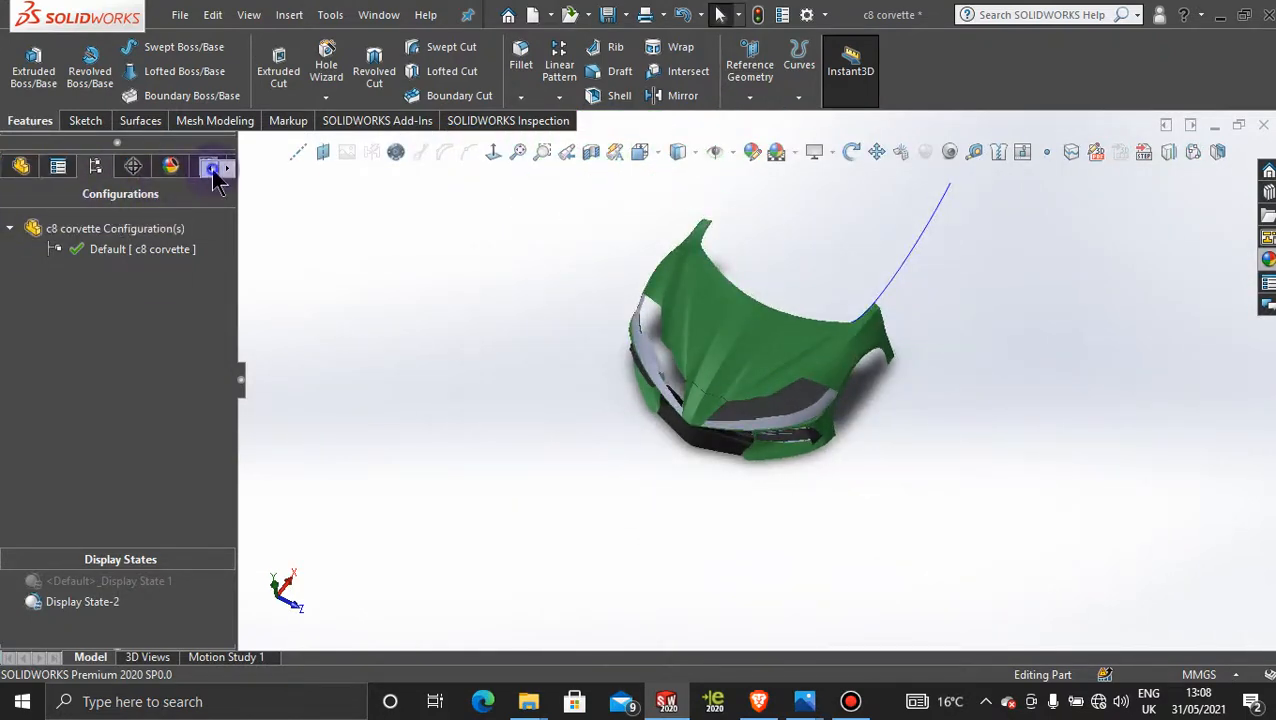
{"action": "left_click", "coordinate": [16, 170]}
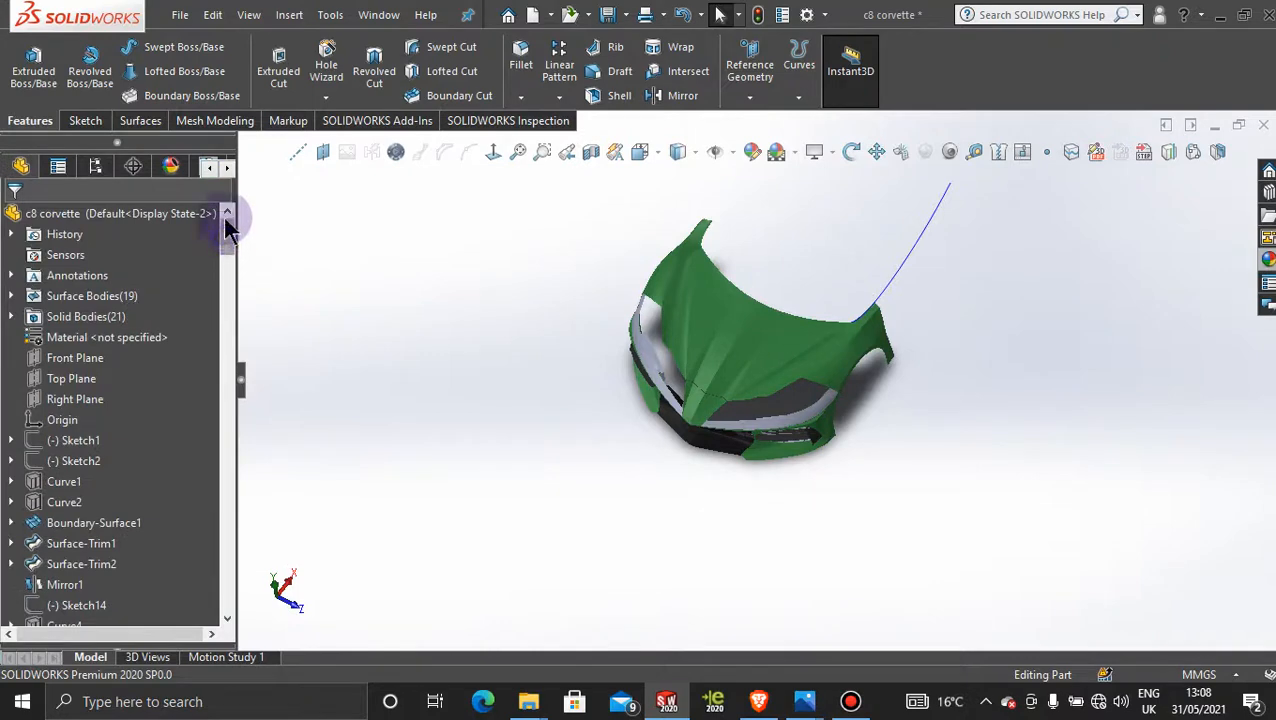
{"action": "left_click", "coordinate": [70, 378]}
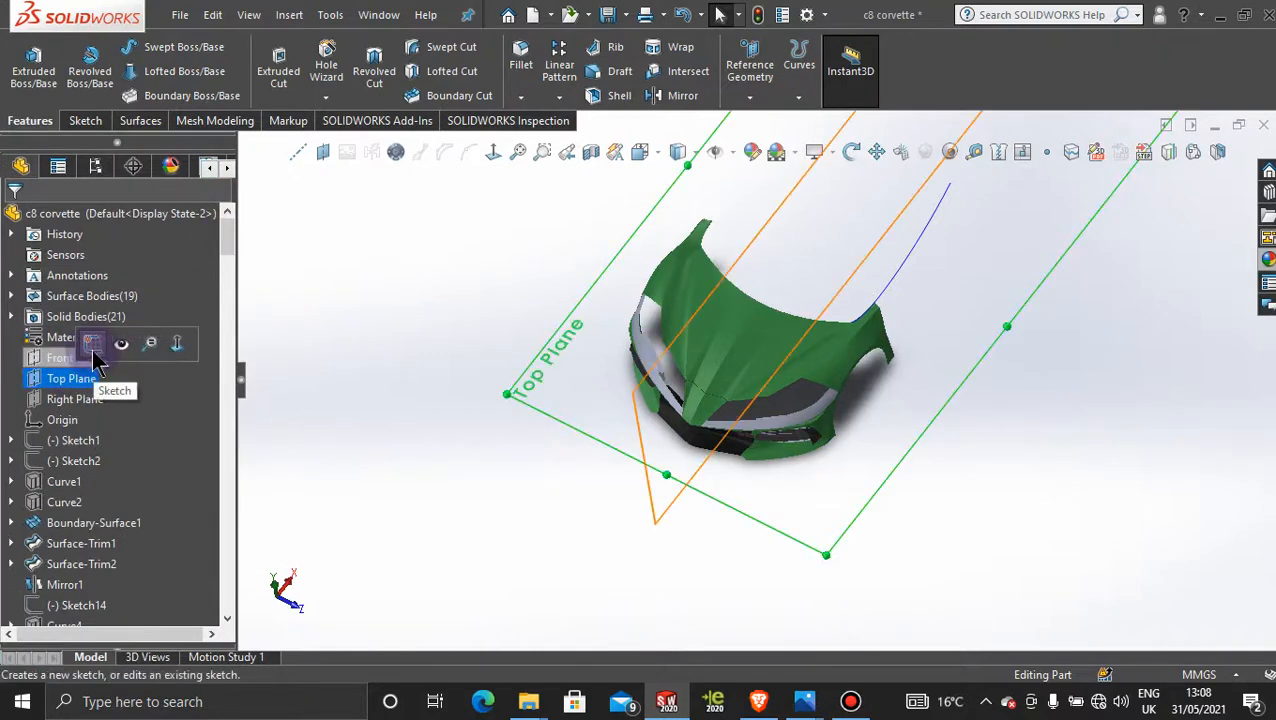
{"action": "left_click", "coordinate": [91, 344]}
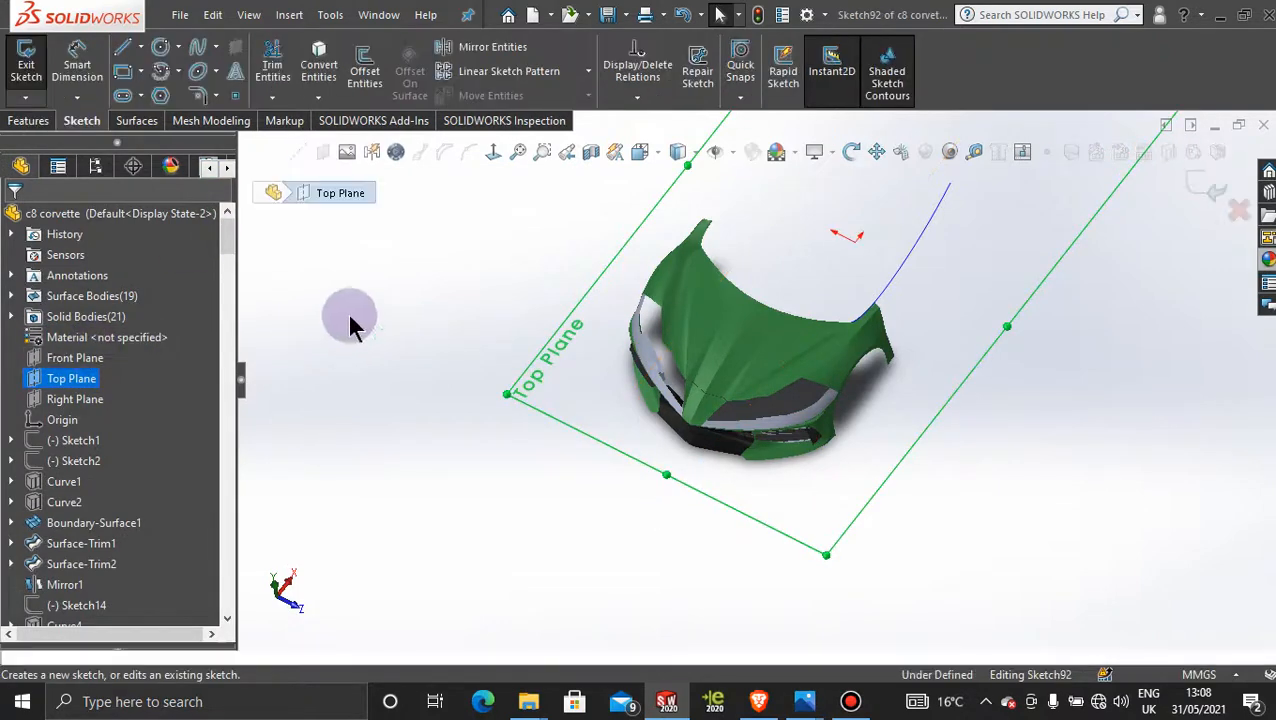
{"action": "left_click", "coordinate": [494, 153]}
{"action": "scroll", "coordinate": [611, 425], "scroll_direction": "down", "scroll_amount": 3}
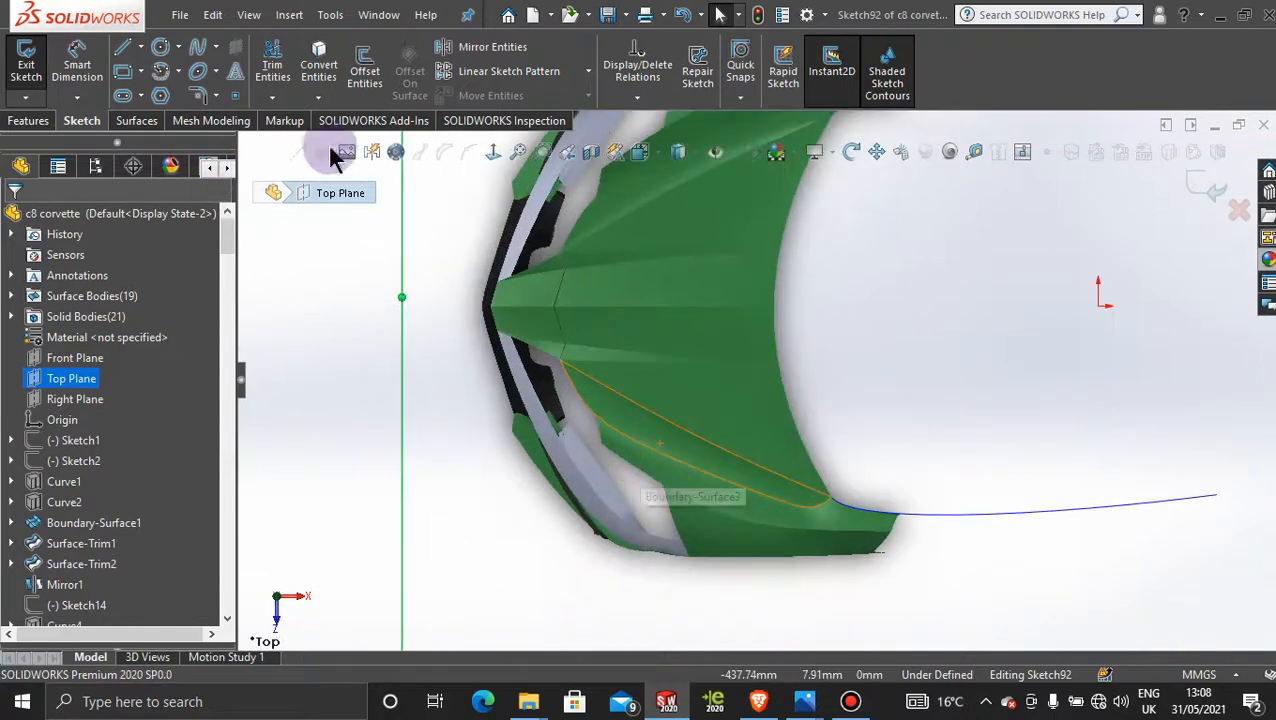
Convert the fender edge behind the headlight opening into the sketch and extend its inner end over the hood to about X -259, Y -14 mm
{"action": "left_click", "coordinate": [326, 64]}
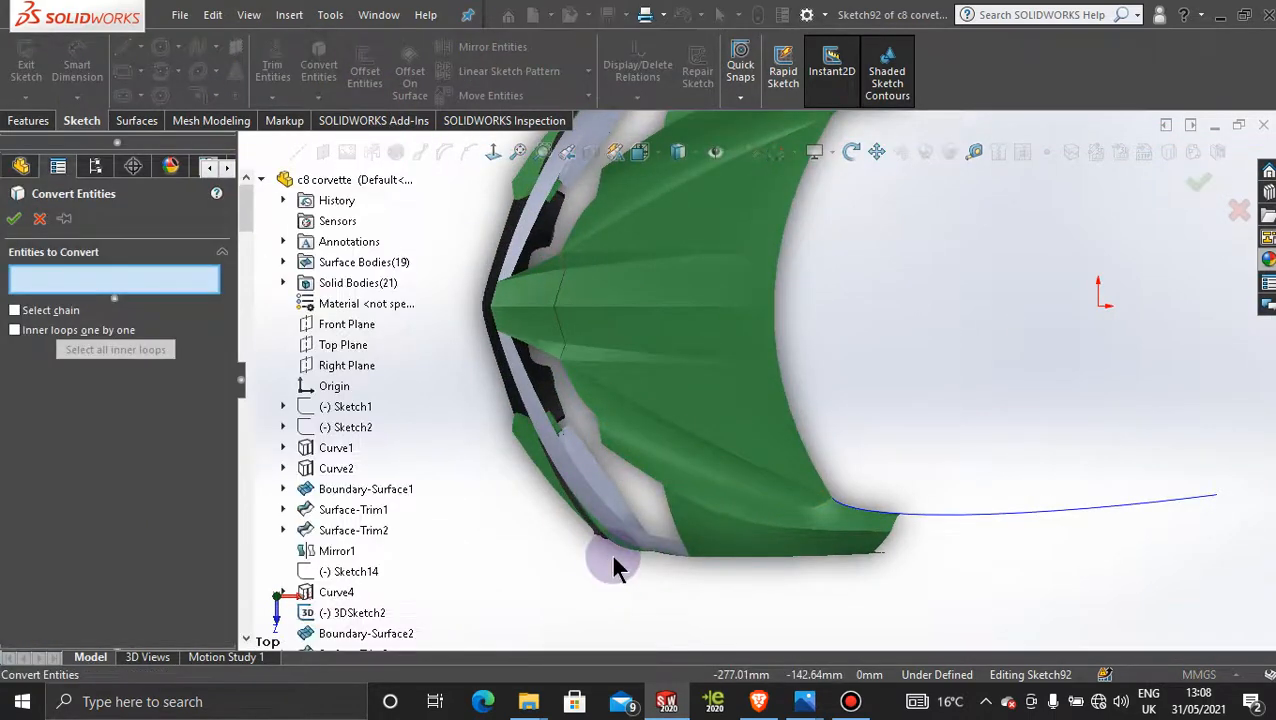
{"action": "left_click", "coordinate": [43, 216]}
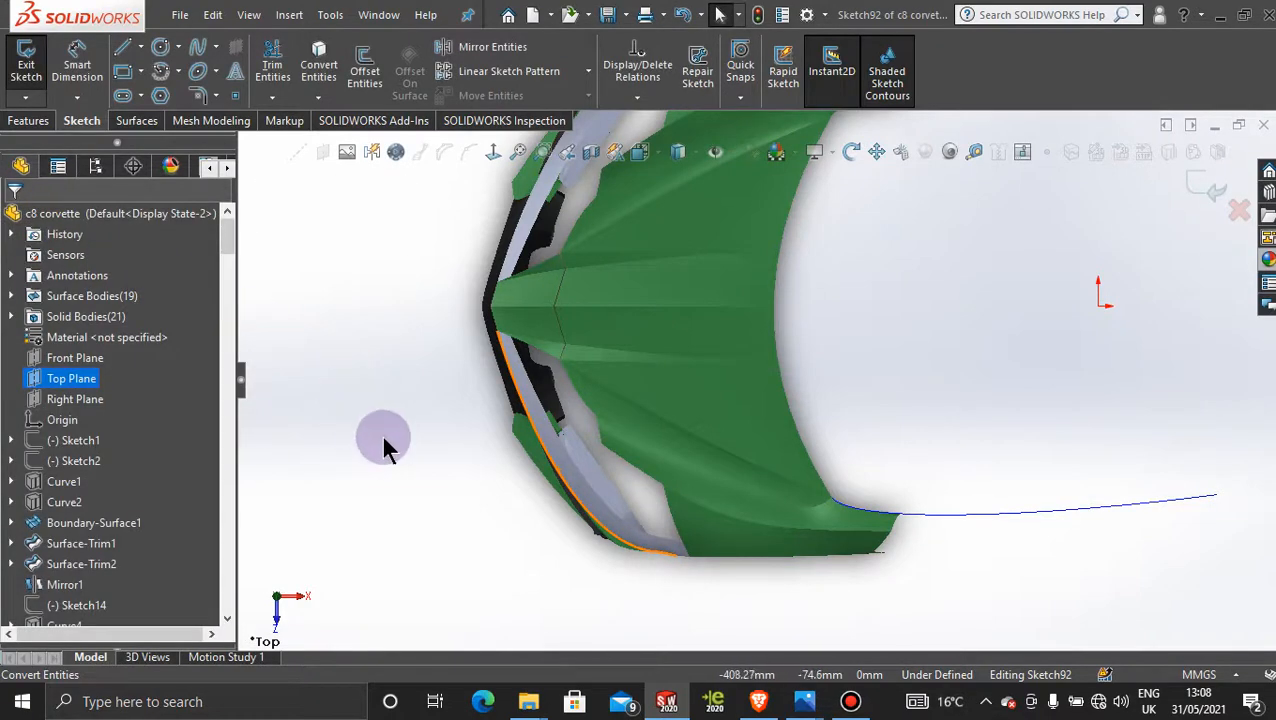
{"action": "middle_click_drag", "start_coordinate": [384, 441], "coordinate": [395, 270]}
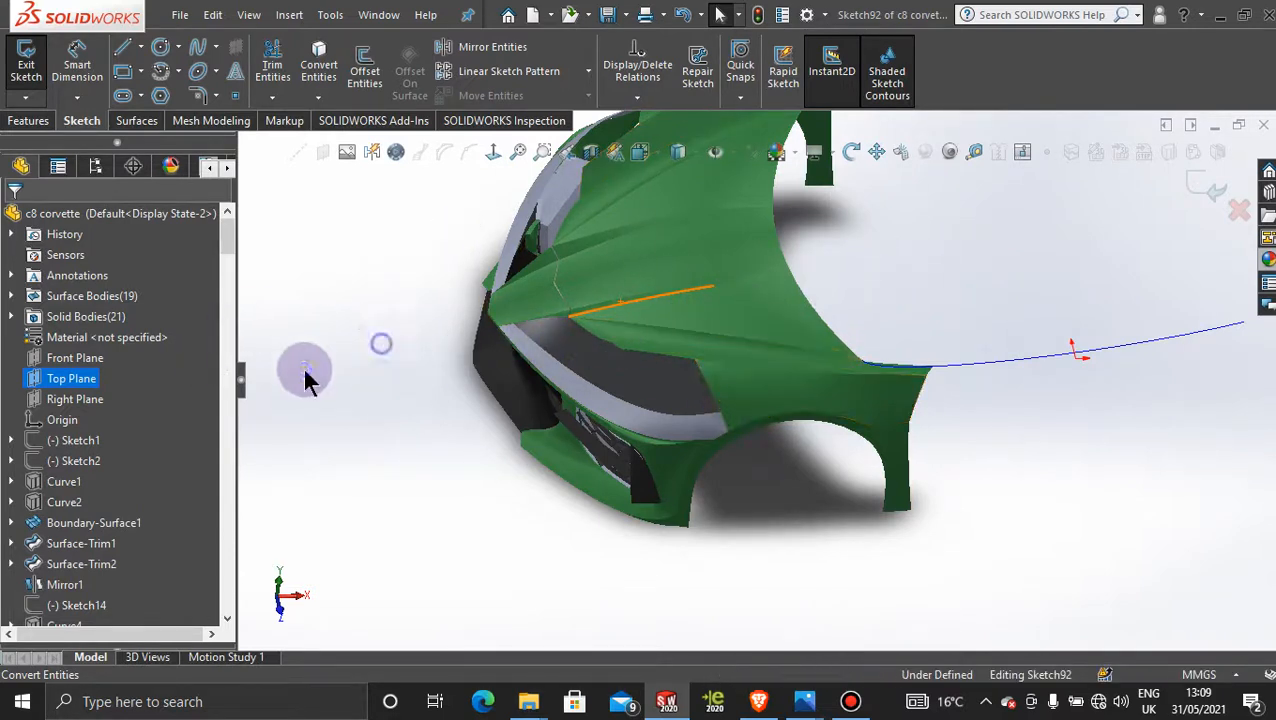
{"action": "left_click", "coordinate": [62, 378]}
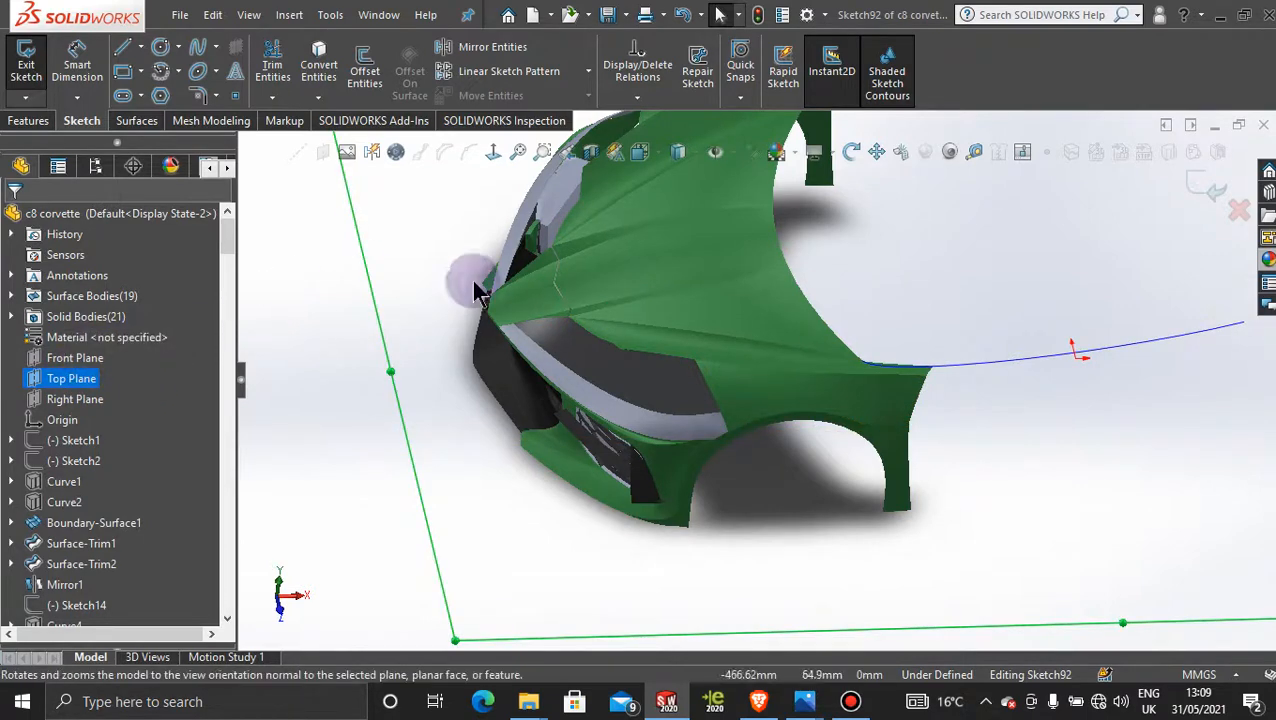
{"action": "left_click", "coordinate": [492, 168]}
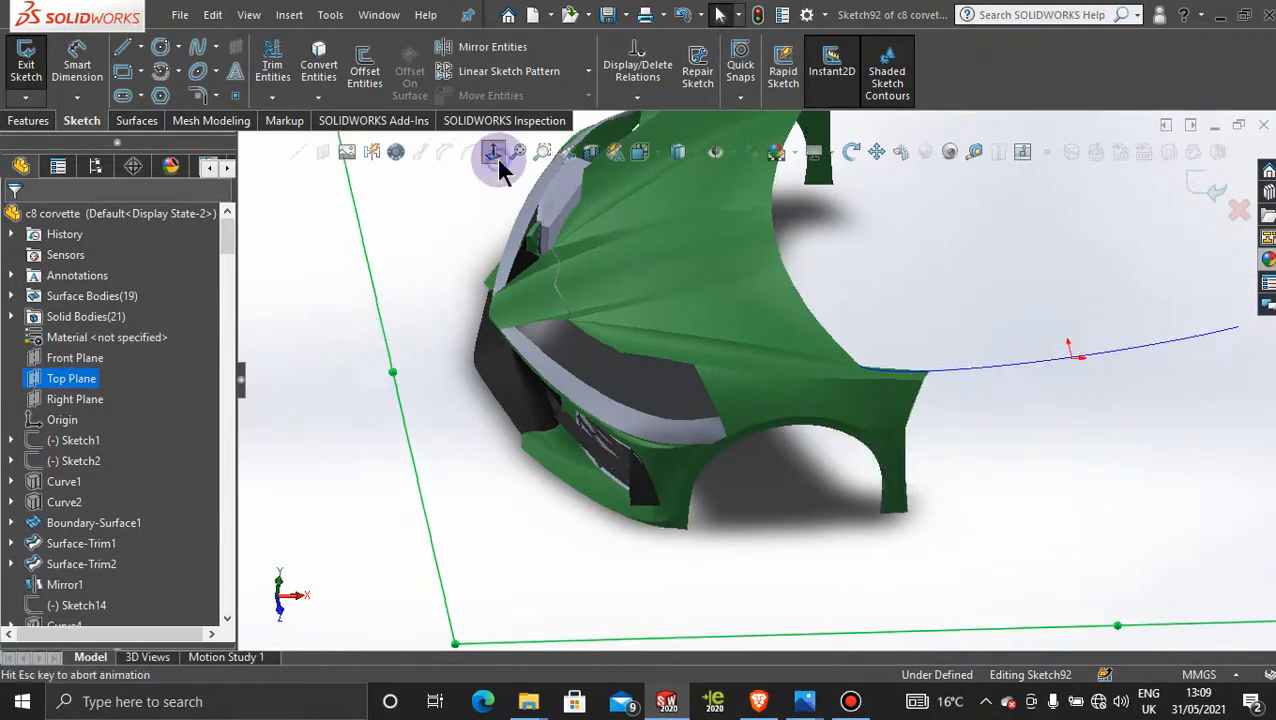
{"action": "left_click", "coordinate": [318, 58]}
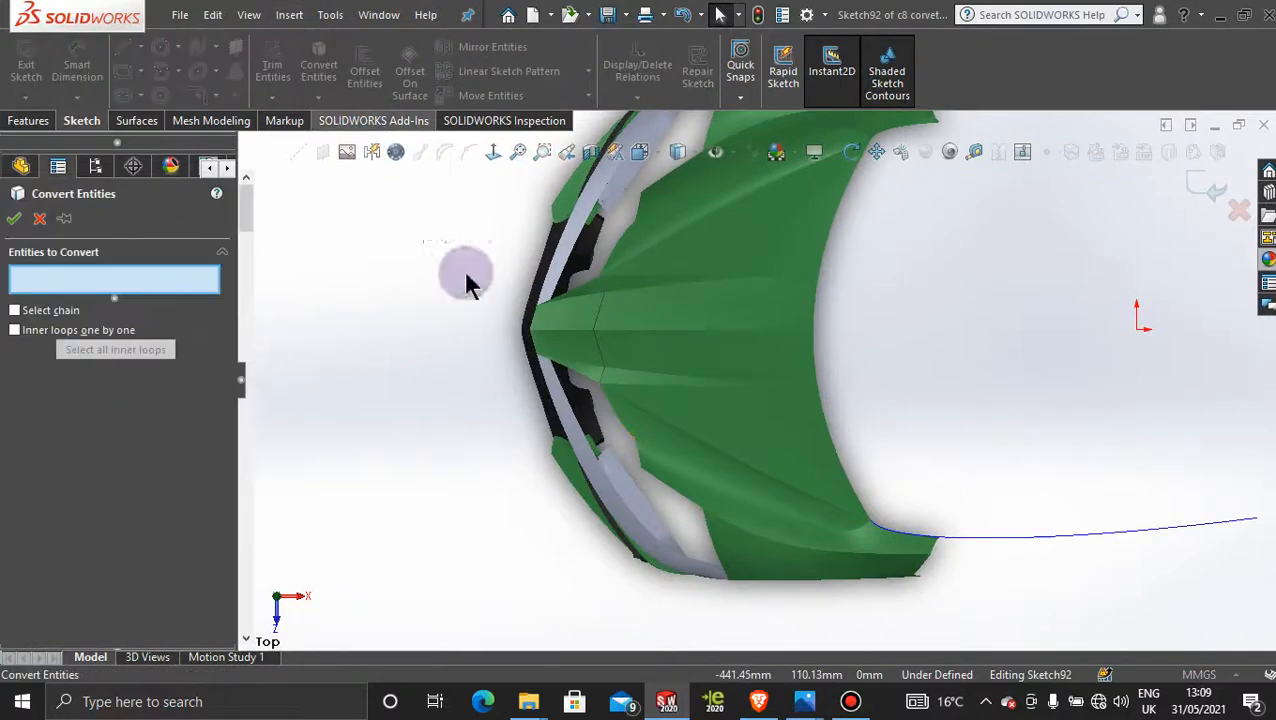
{"action": "left_click", "coordinate": [716, 532]}
{"action": "left_click", "coordinate": [12, 218]}
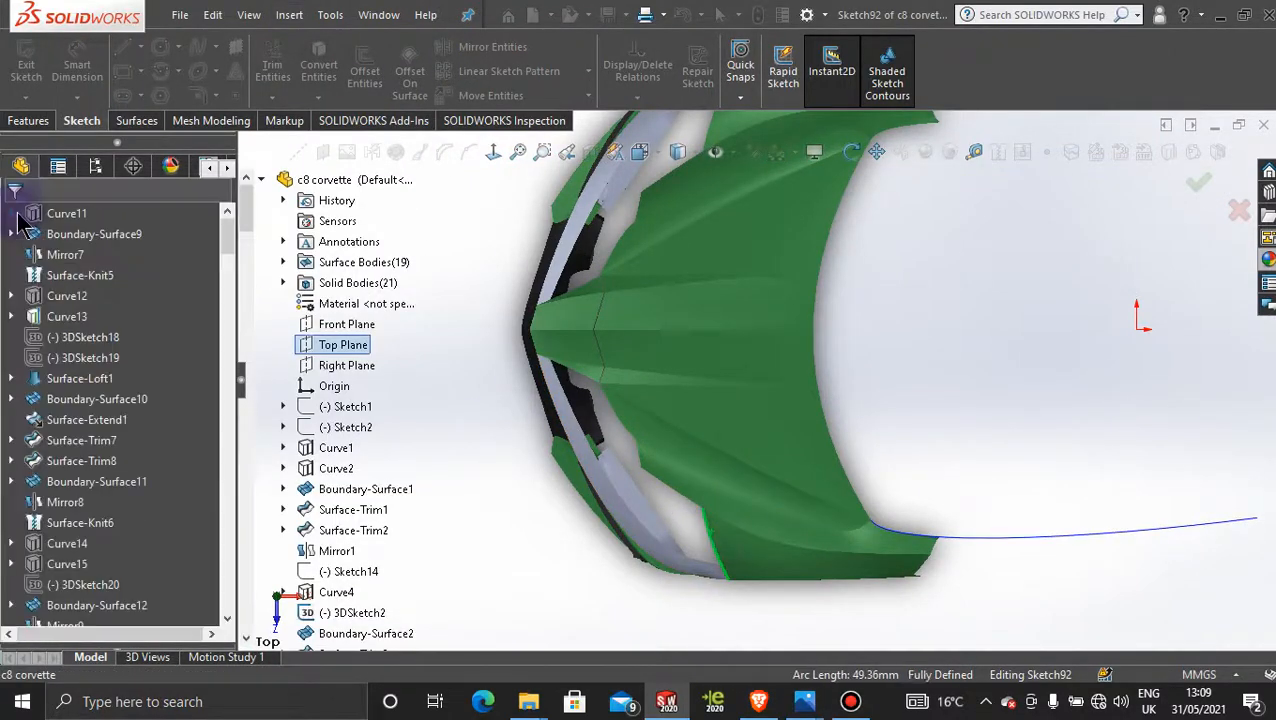
{"action": "left_click_drag", "start_coordinate": [702, 508], "coordinate": [684, 356]}
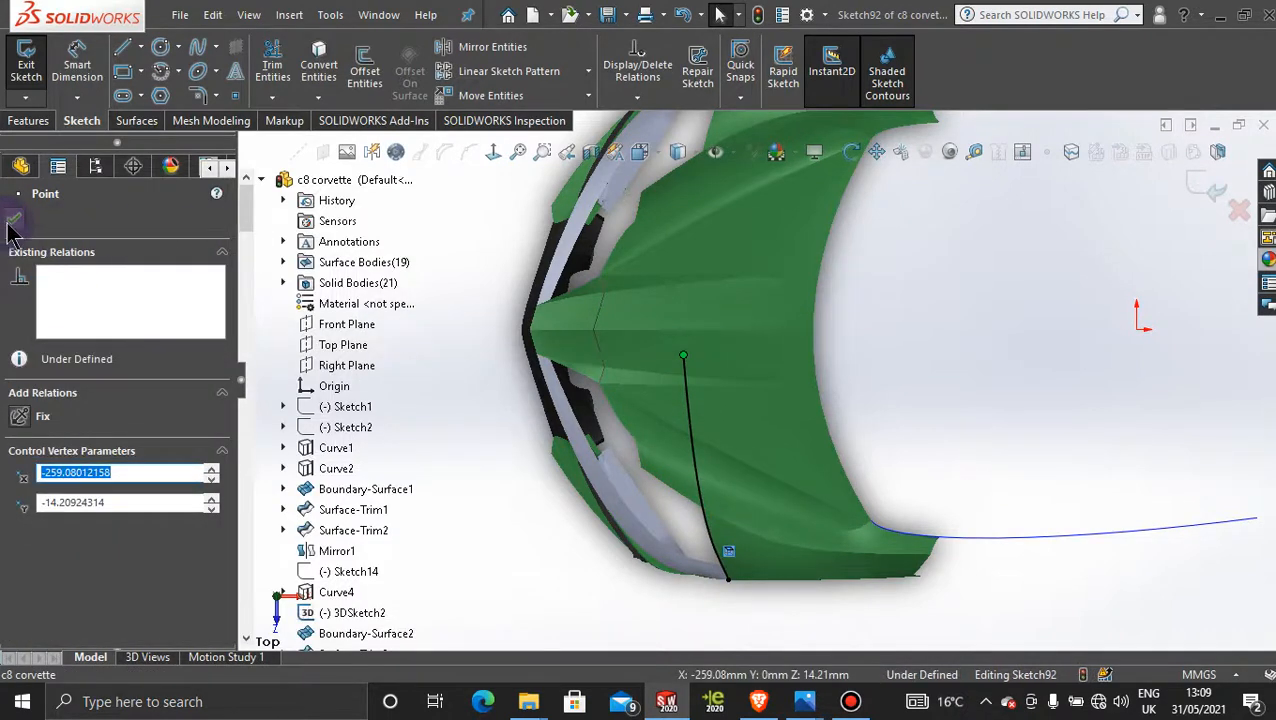
{"action": "left_click", "coordinate": [13, 220]}
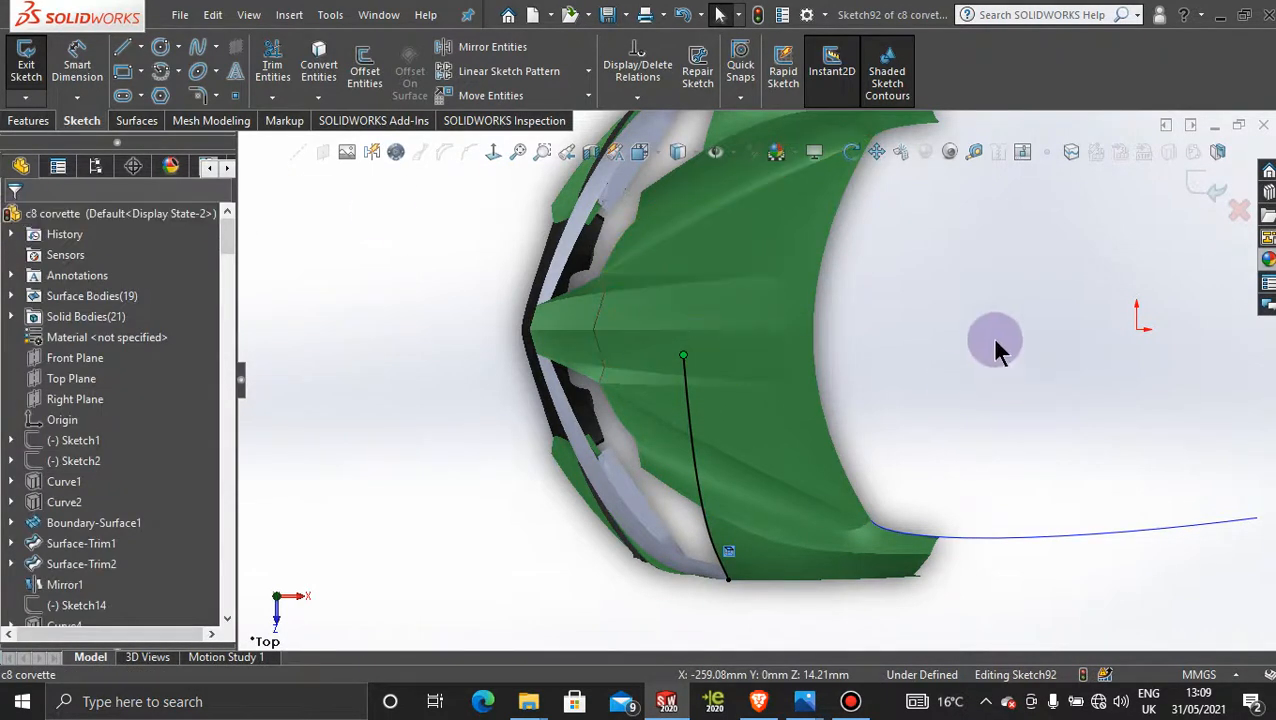
Split the two hood faces beside the headlight opening with a projection split line from the current sketch
{"action": "left_click", "coordinate": [1069, 153]}
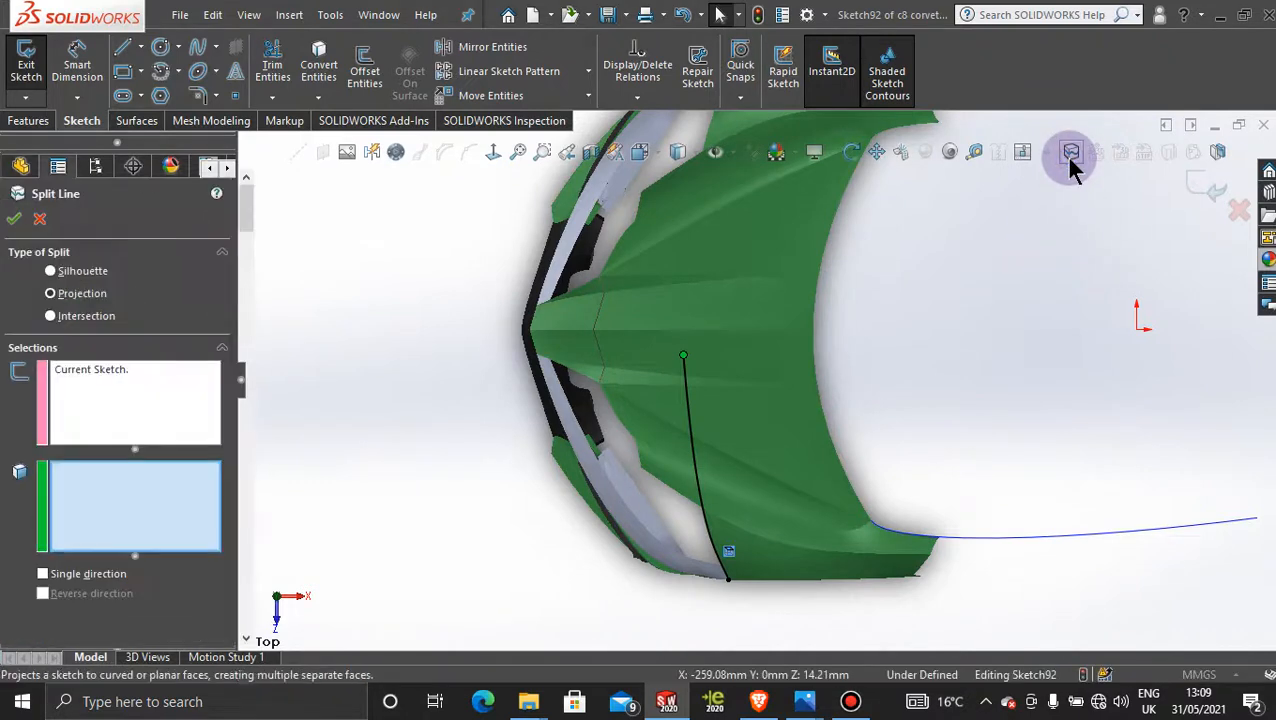
{"action": "left_click", "coordinate": [660, 457]}
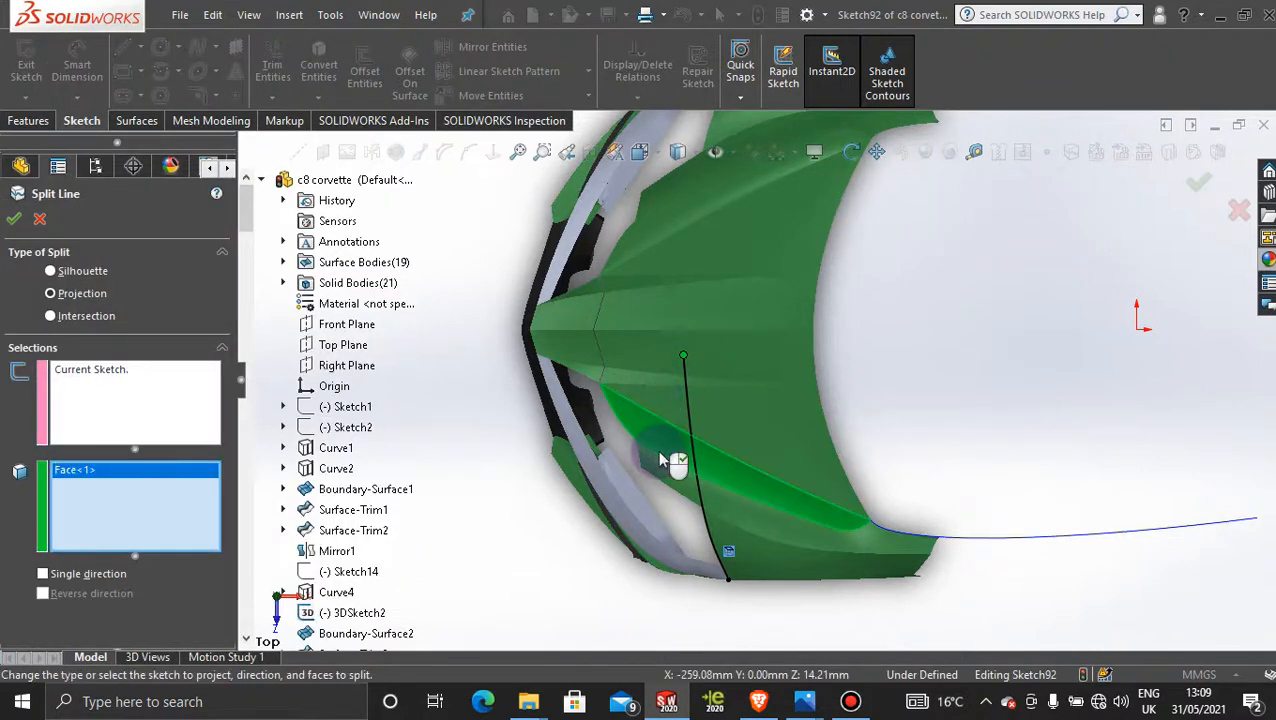
{"action": "left_click", "coordinate": [662, 477]}
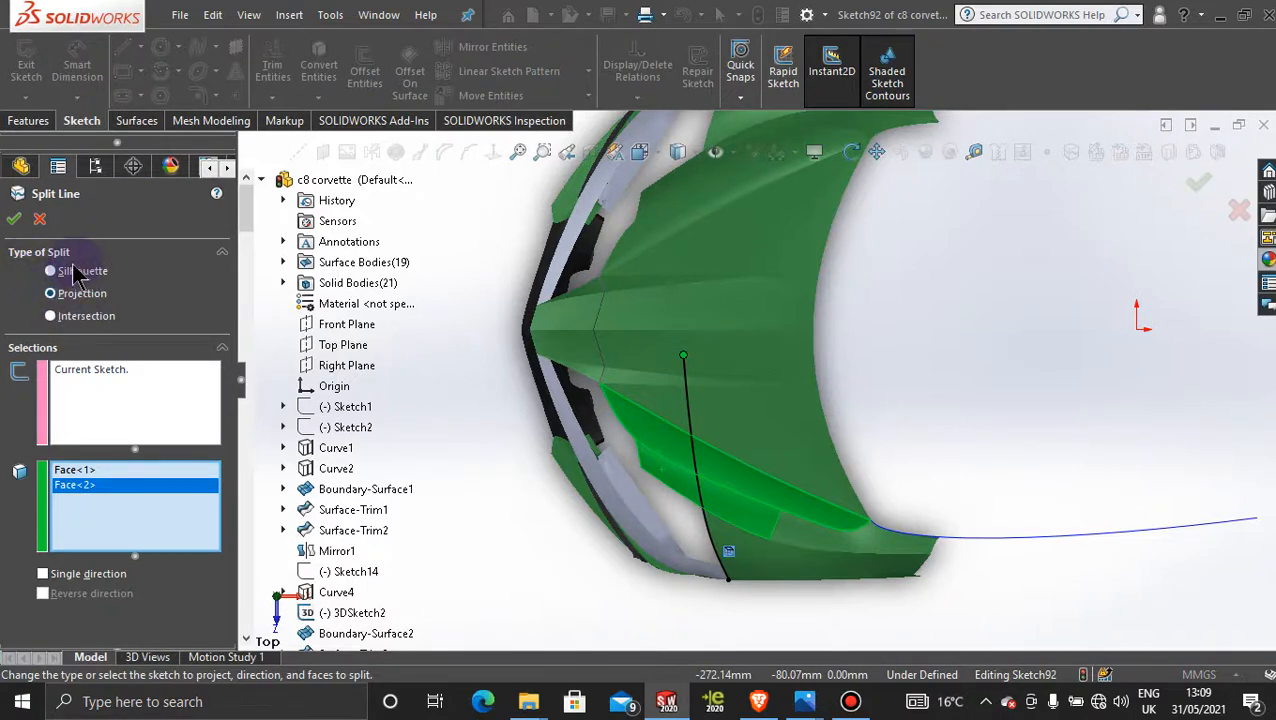
{"action": "left_click", "coordinate": [12, 220]}
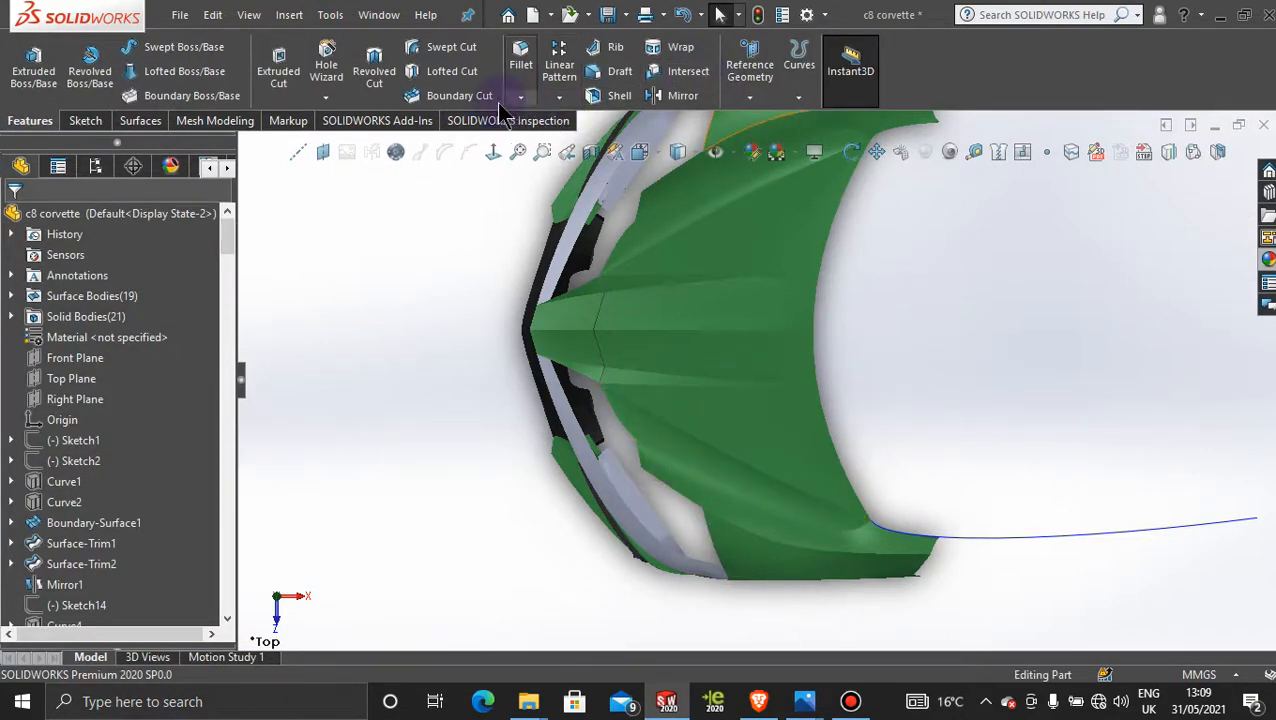
Delete the two split-off faces ahead of the split line with the Delete option
{"action": "left_click", "coordinate": [140, 120]}
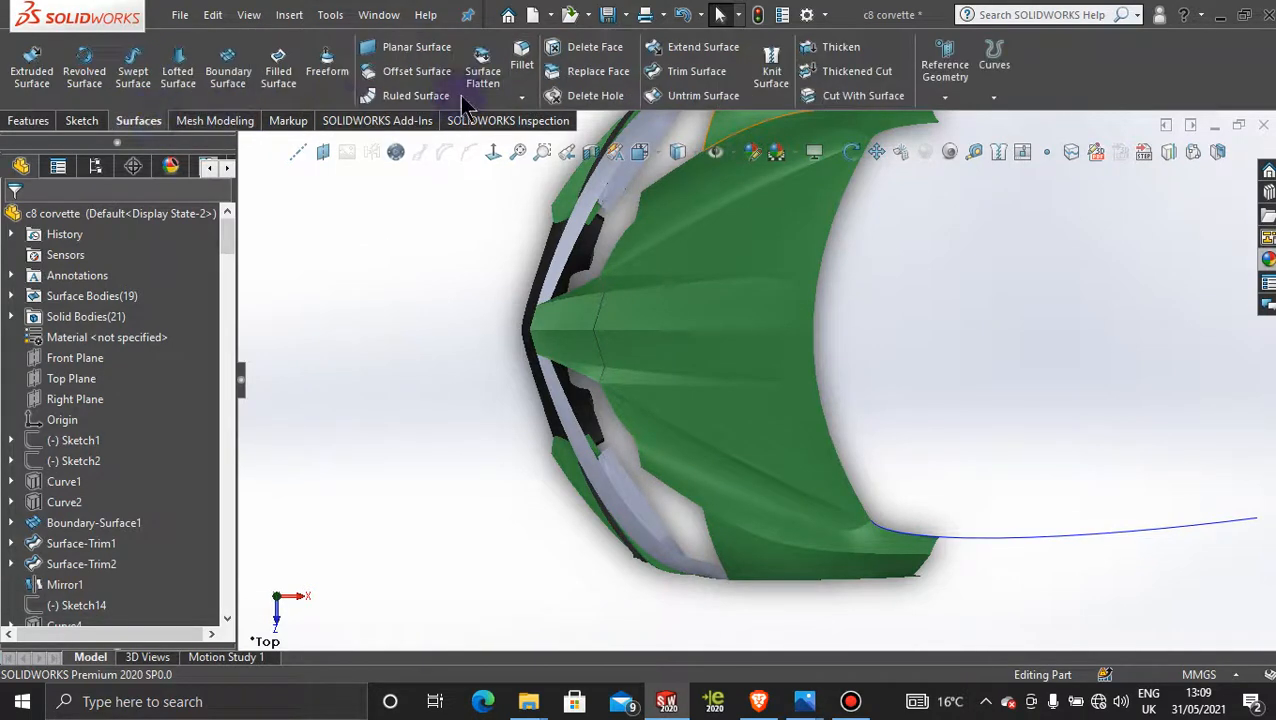
{"action": "left_click", "coordinate": [590, 47]}
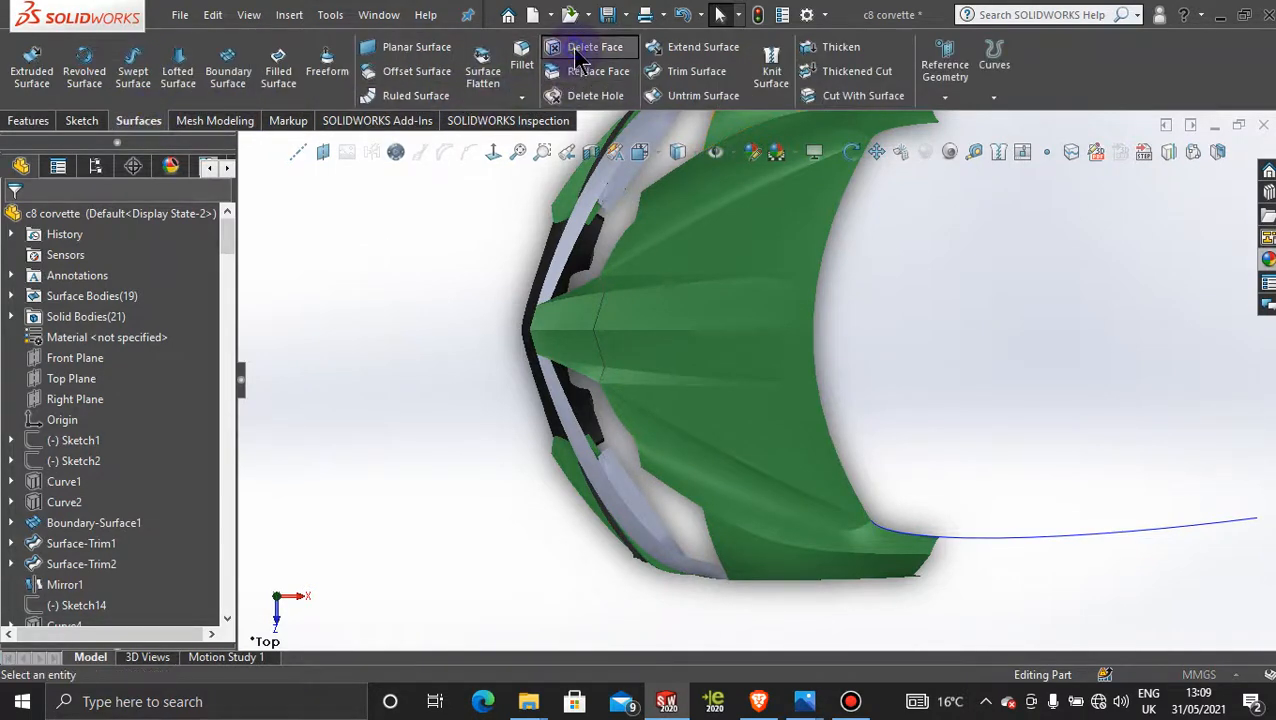
{"action": "left_click", "coordinate": [655, 440]}
{"action": "left_click", "coordinate": [666, 470]}
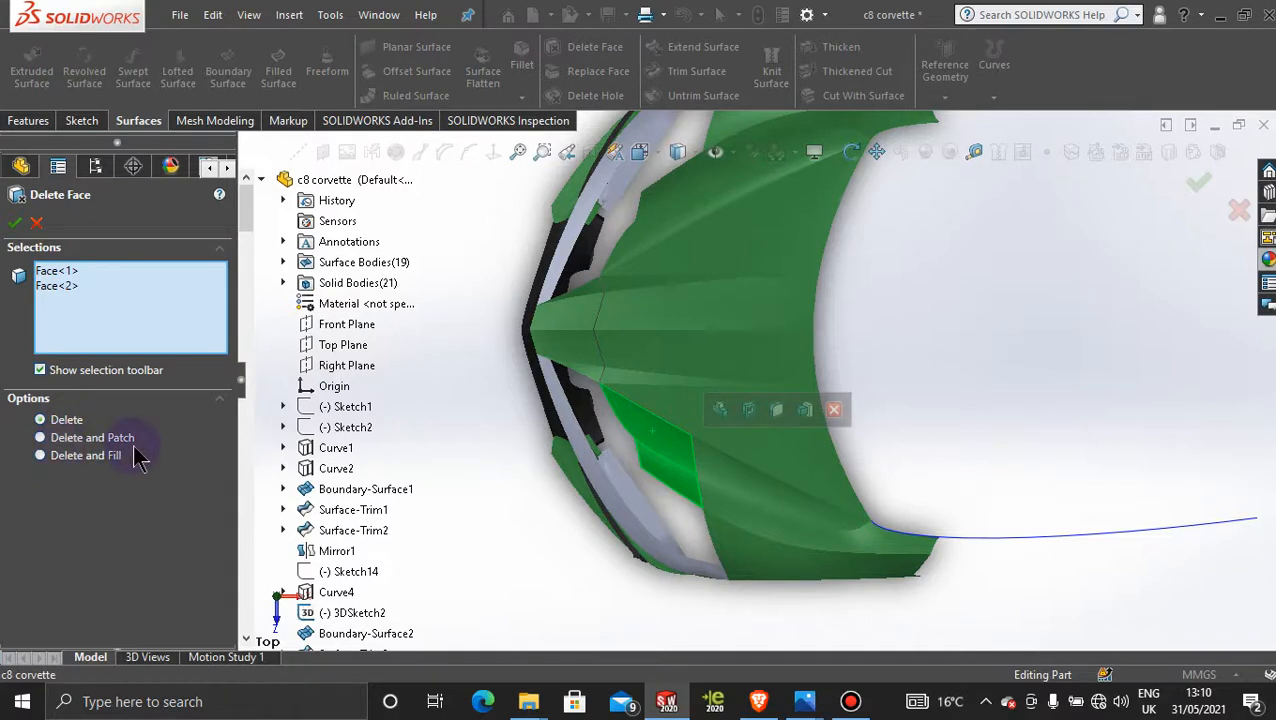
{"action": "left_click", "coordinate": [15, 225]}
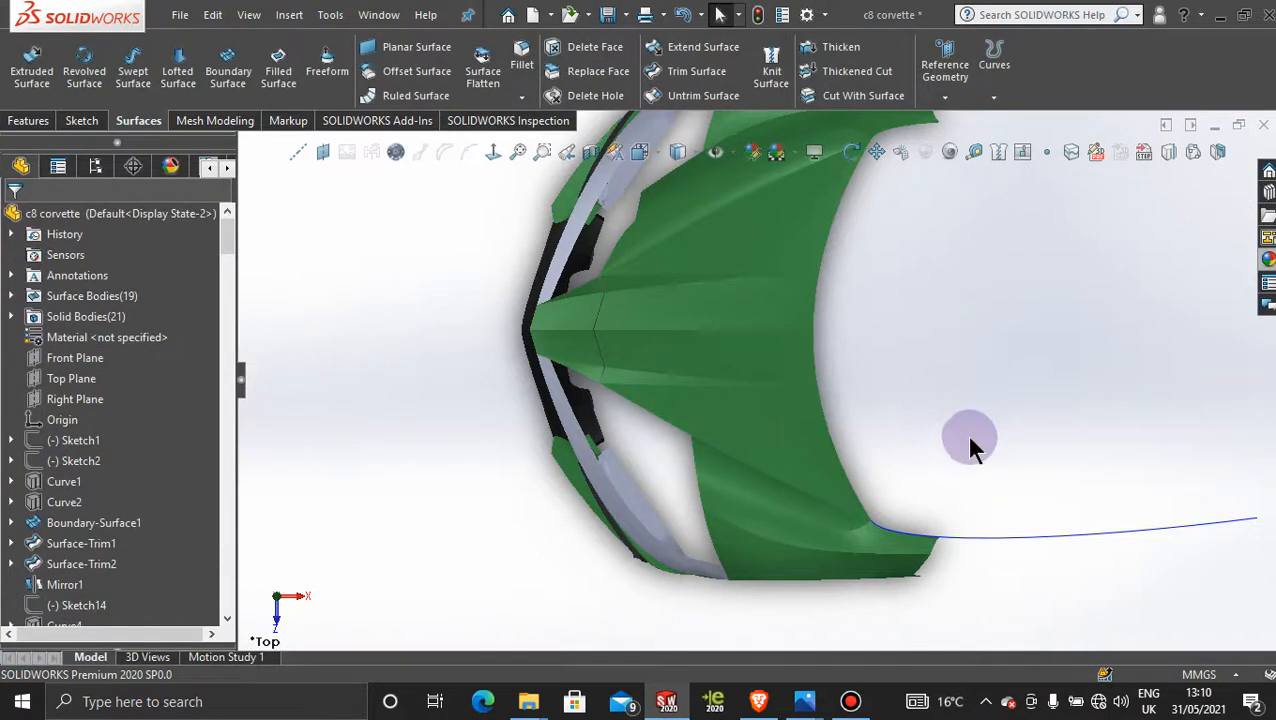
Show the sketch used by the new split line in the model view
{"action": "key", "text": "f"}
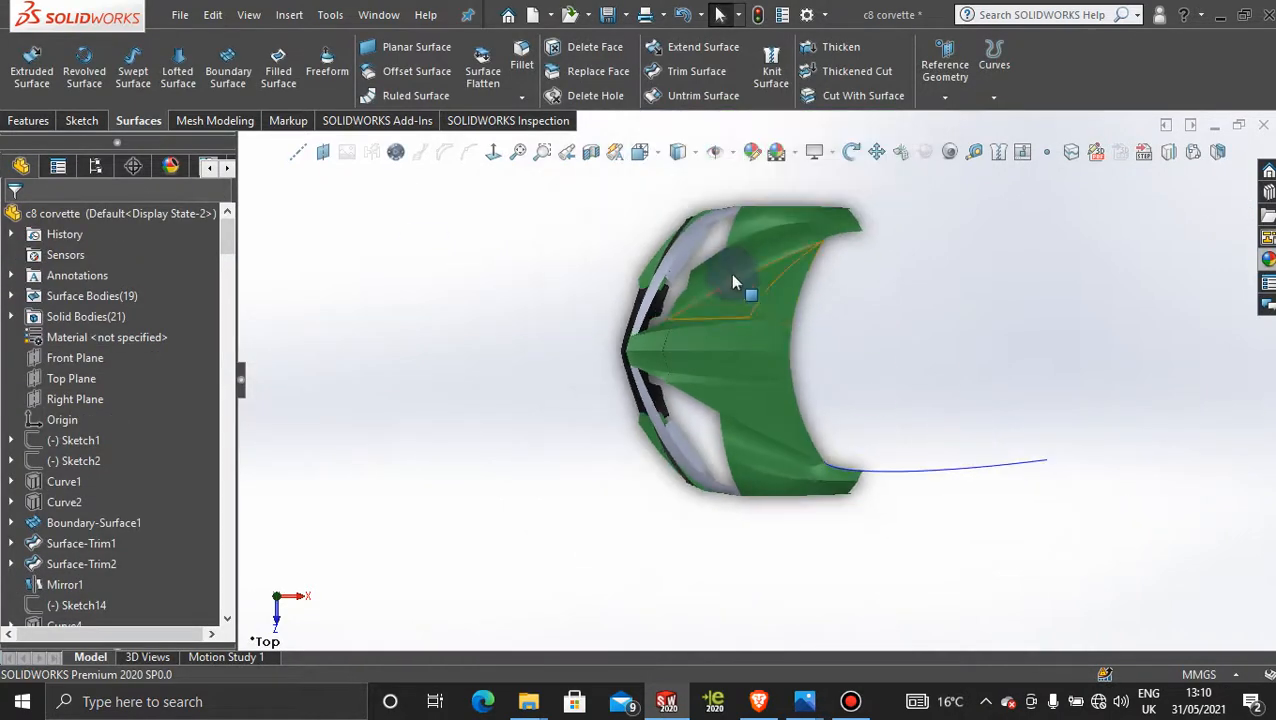
{"action": "scroll", "coordinate": [730, 273], "scroll_direction": "down", "scroll_amount": 3}
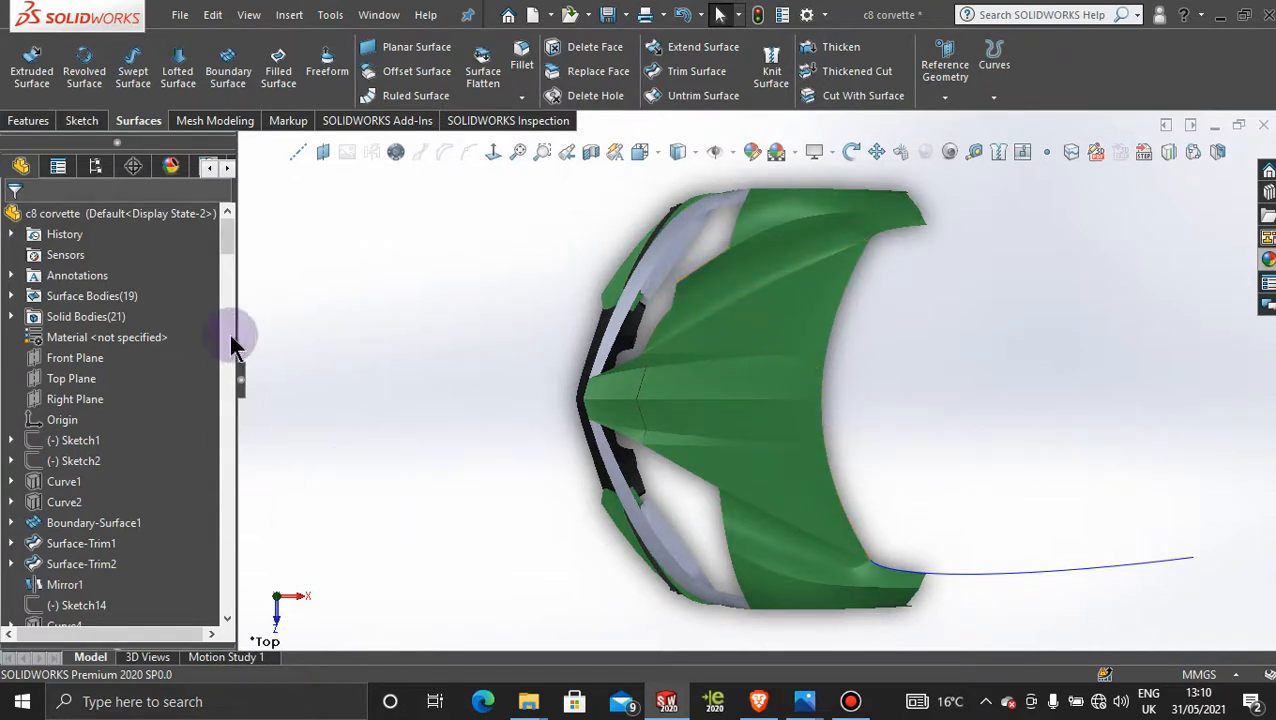
{"action": "left_click_drag", "start_coordinate": [228, 250], "coordinate": [228, 606]}
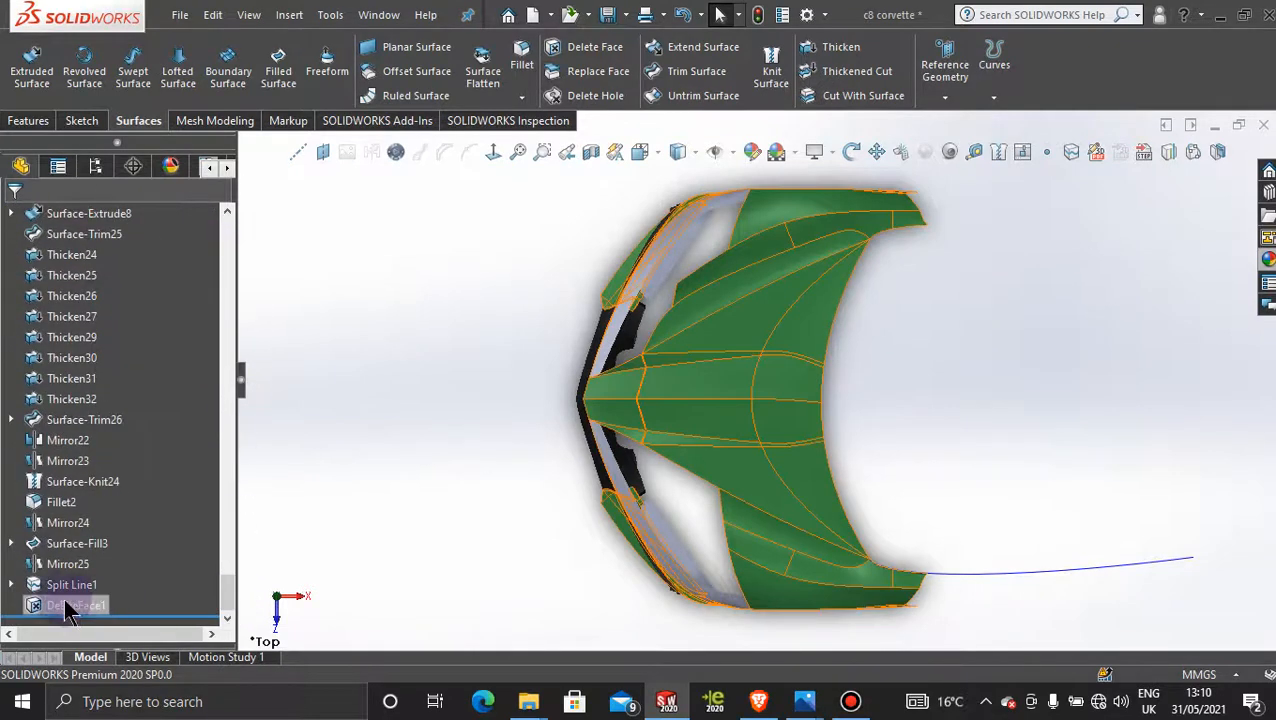
{"action": "left_click", "coordinate": [12, 586]}
{"action": "left_click", "coordinate": [60, 603]}
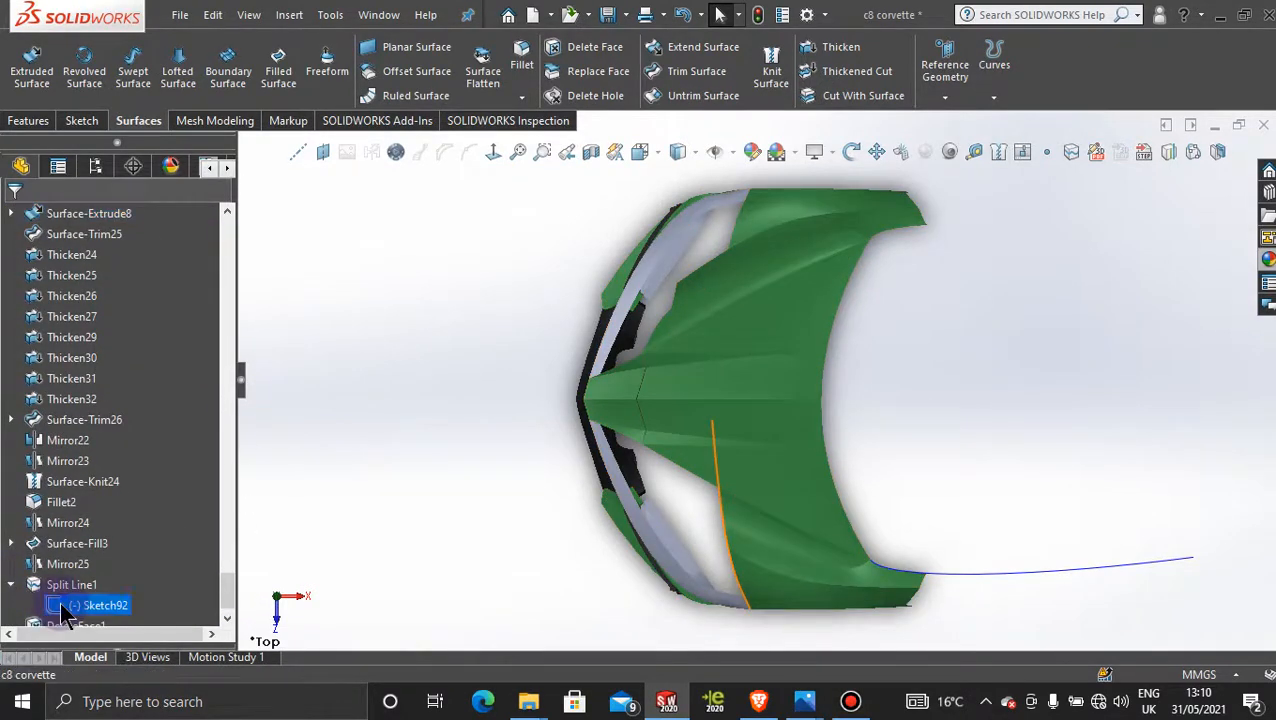
{"action": "left_click", "coordinate": [78, 578]}
{"action": "left_click", "coordinate": [445, 462]}
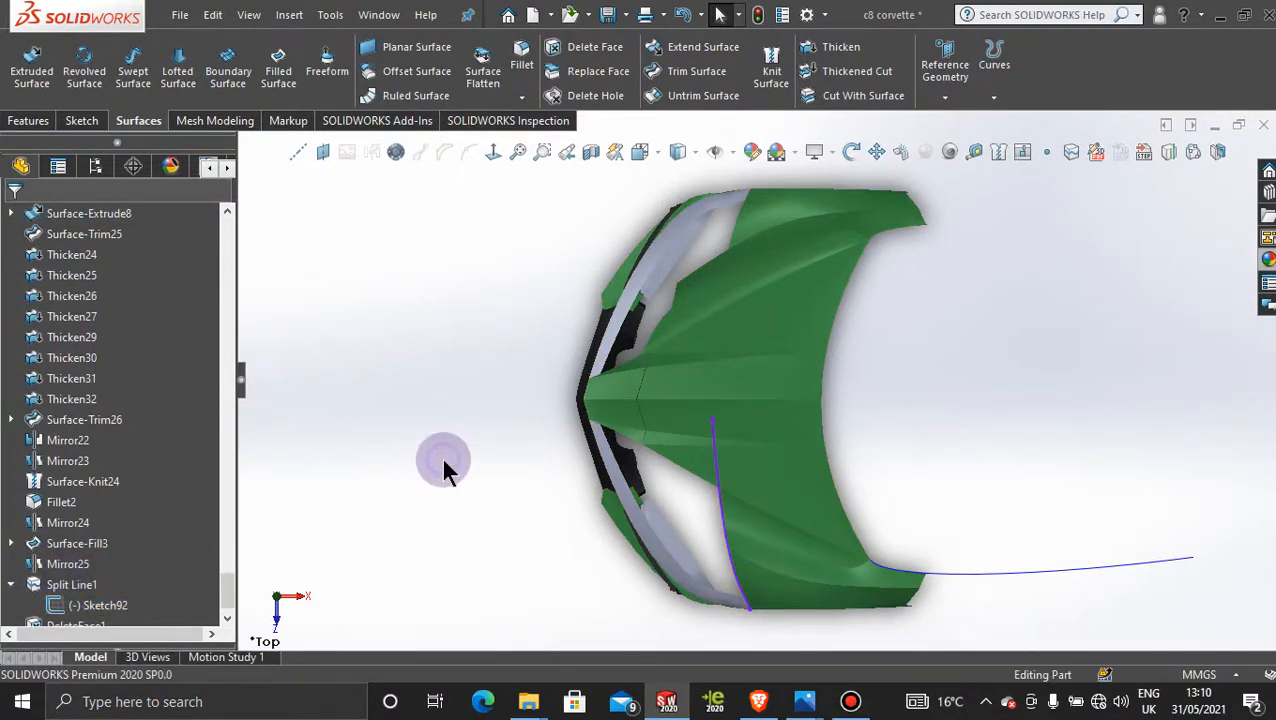
Sketch a horizontal centerline about 59 mm long on the Top Plane, ahead of the nose and in line with the origin
{"action": "left_click_drag", "start_coordinate": [228, 600], "coordinate": [248, 242]}
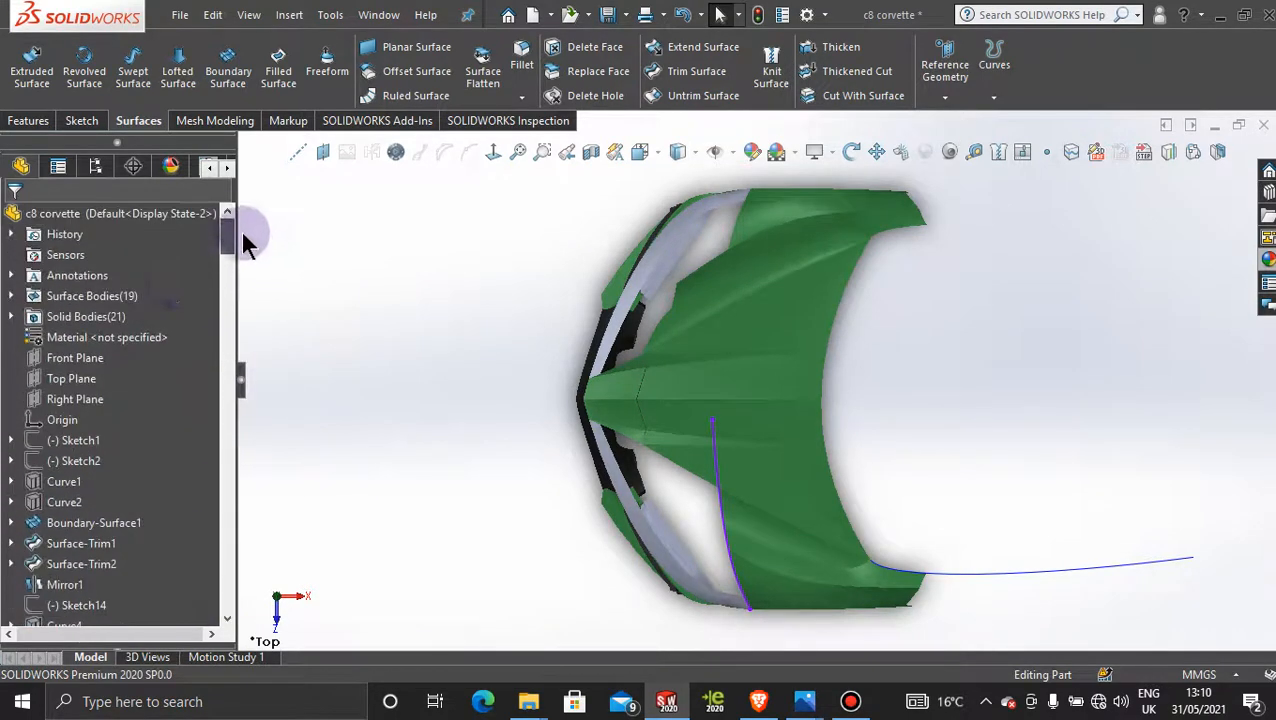
{"action": "left_click", "coordinate": [80, 378]}
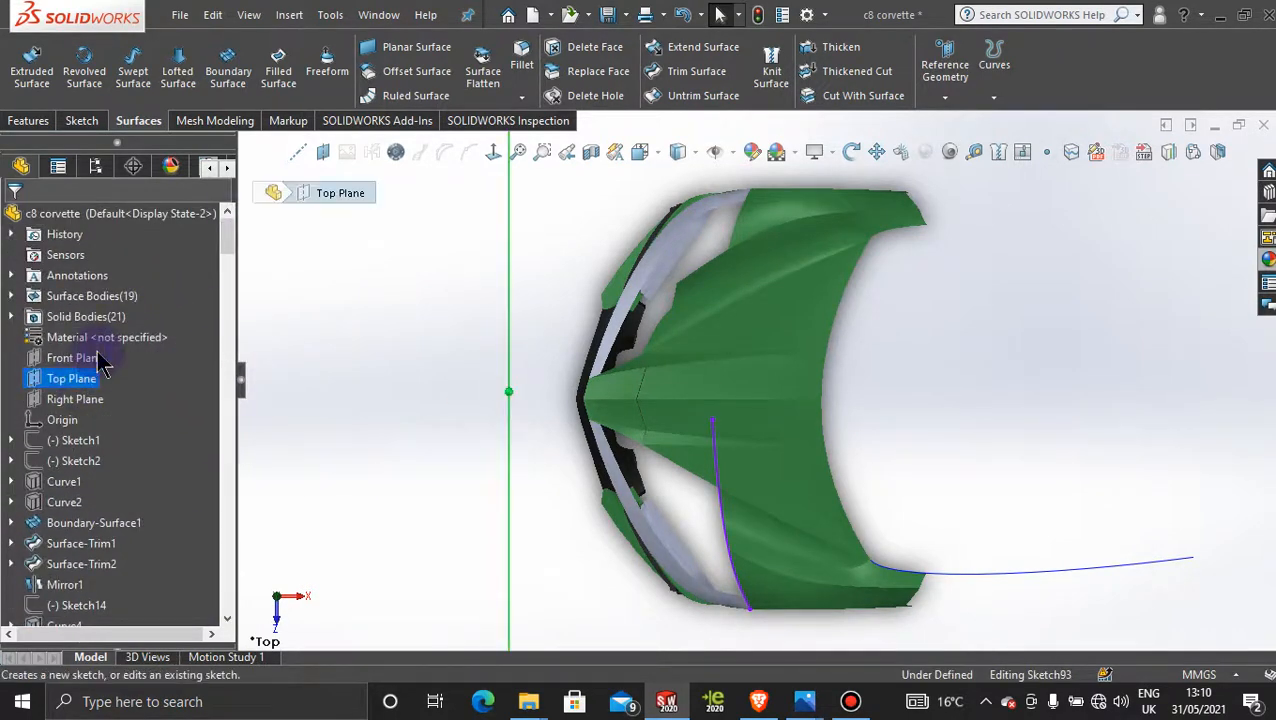
{"action": "left_click", "coordinate": [97, 353]}
{"action": "left_click", "coordinate": [139, 47]}
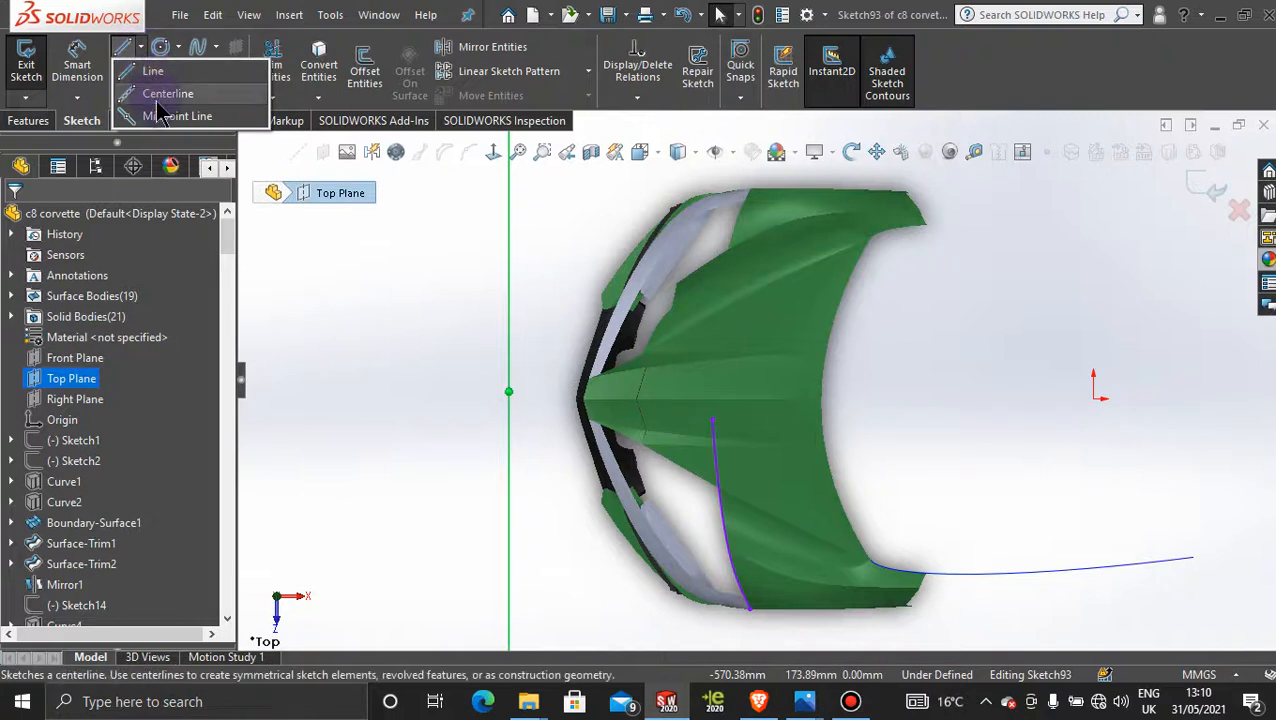
{"action": "left_click", "coordinate": [479, 400]}
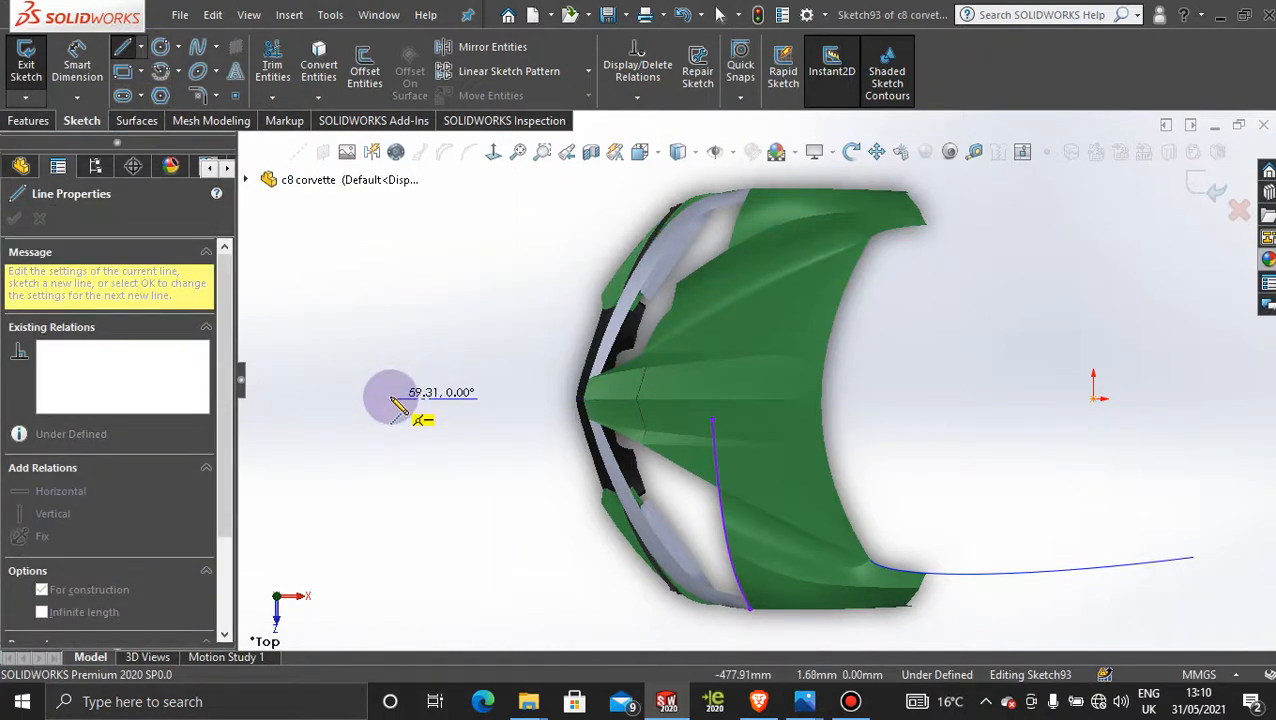
{"action": "left_click", "coordinate": [390, 399]}
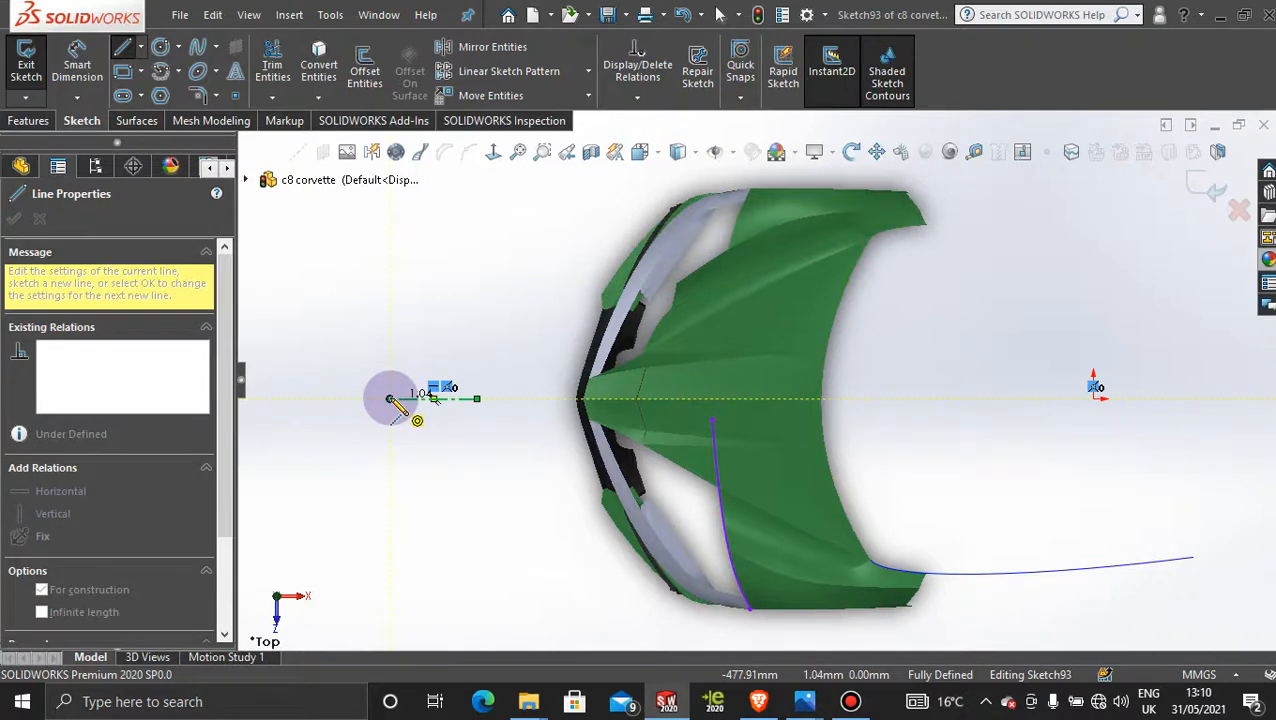
{"action": "key", "text": "Escape"}
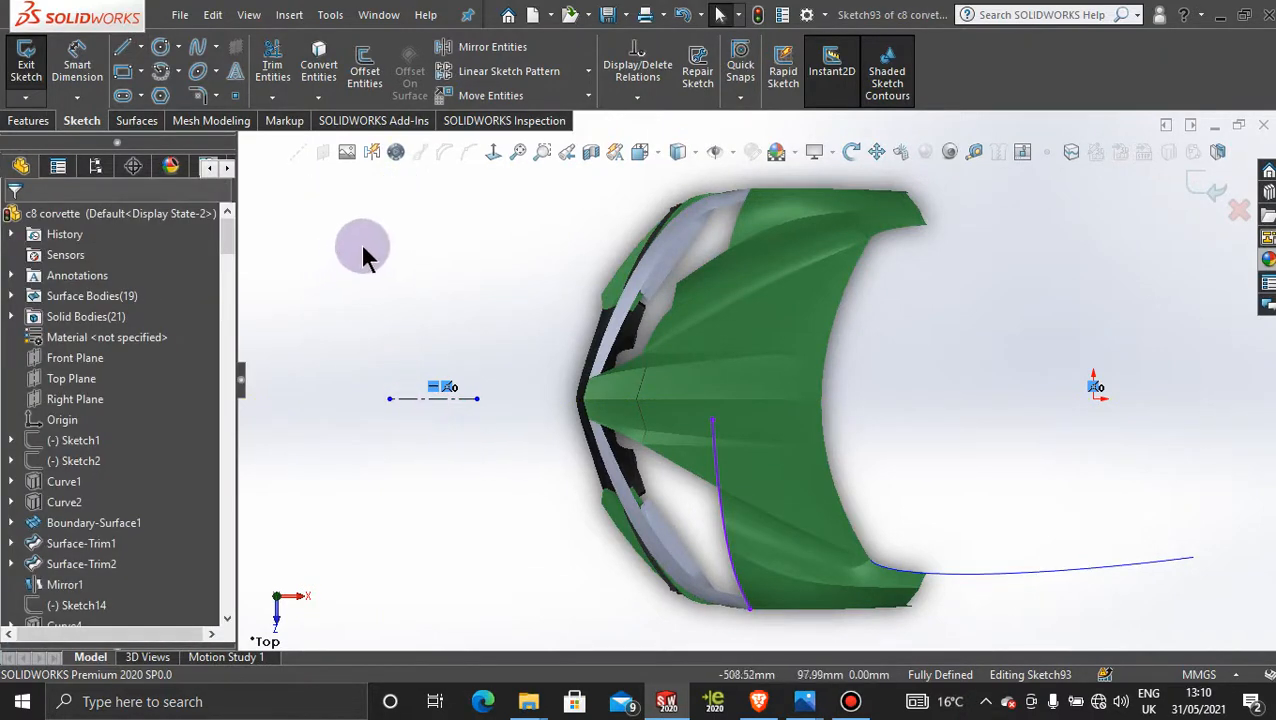
Convert the existing split spline on the hood into an entity of the current Top Plane sketch
{"action": "left_click", "coordinate": [490, 47]}
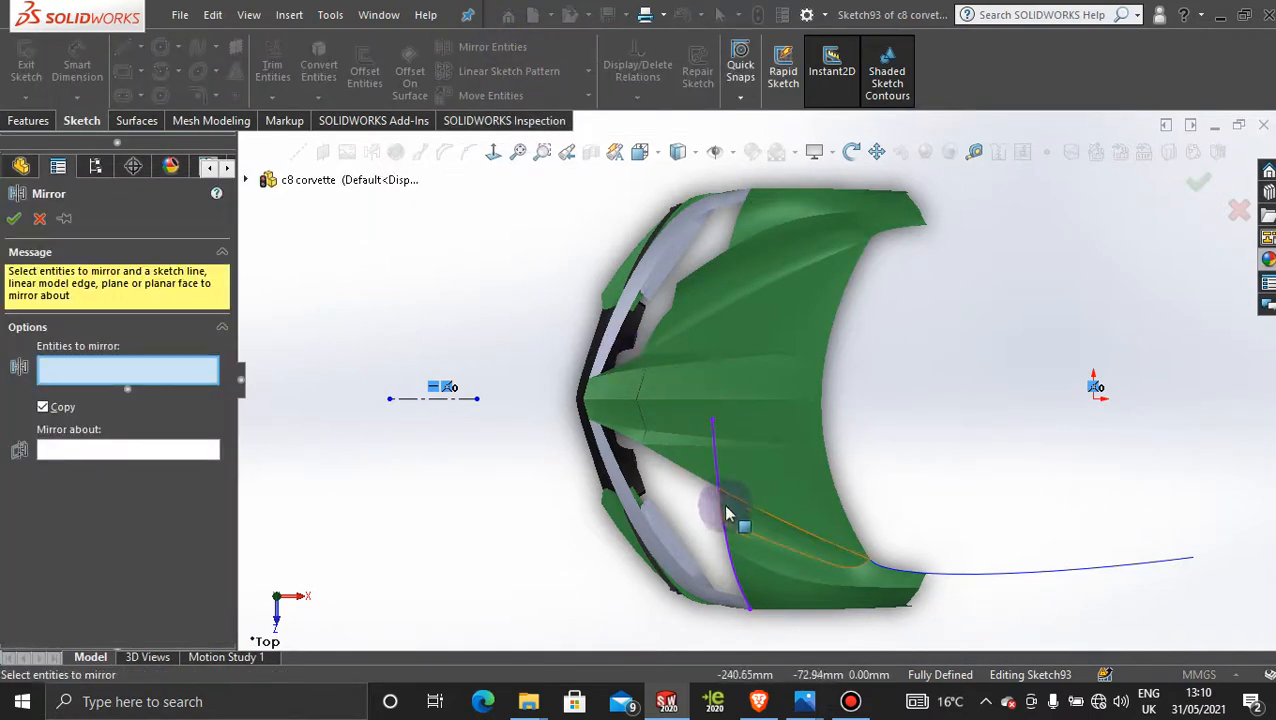
{"action": "left_click", "coordinate": [40, 218]}
{"action": "left_click", "coordinate": [318, 62]}
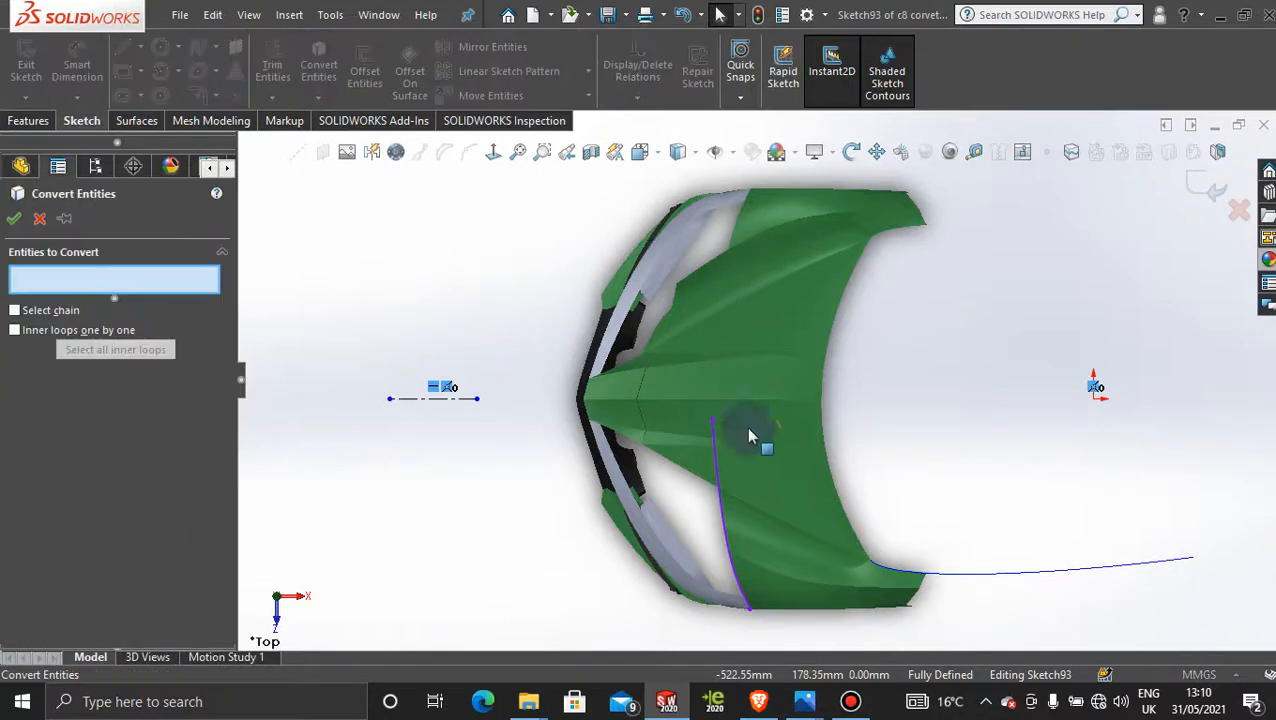
{"action": "left_click", "coordinate": [716, 480]}
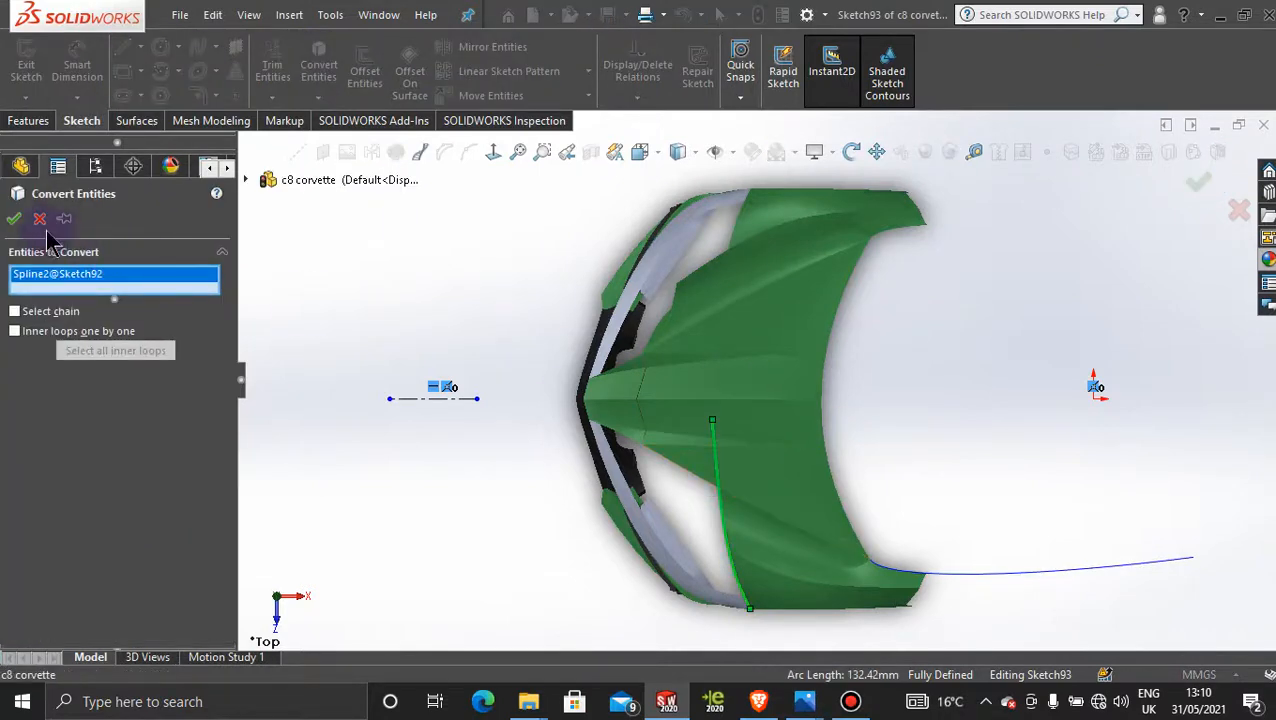
{"action": "left_click", "coordinate": [14, 218]}
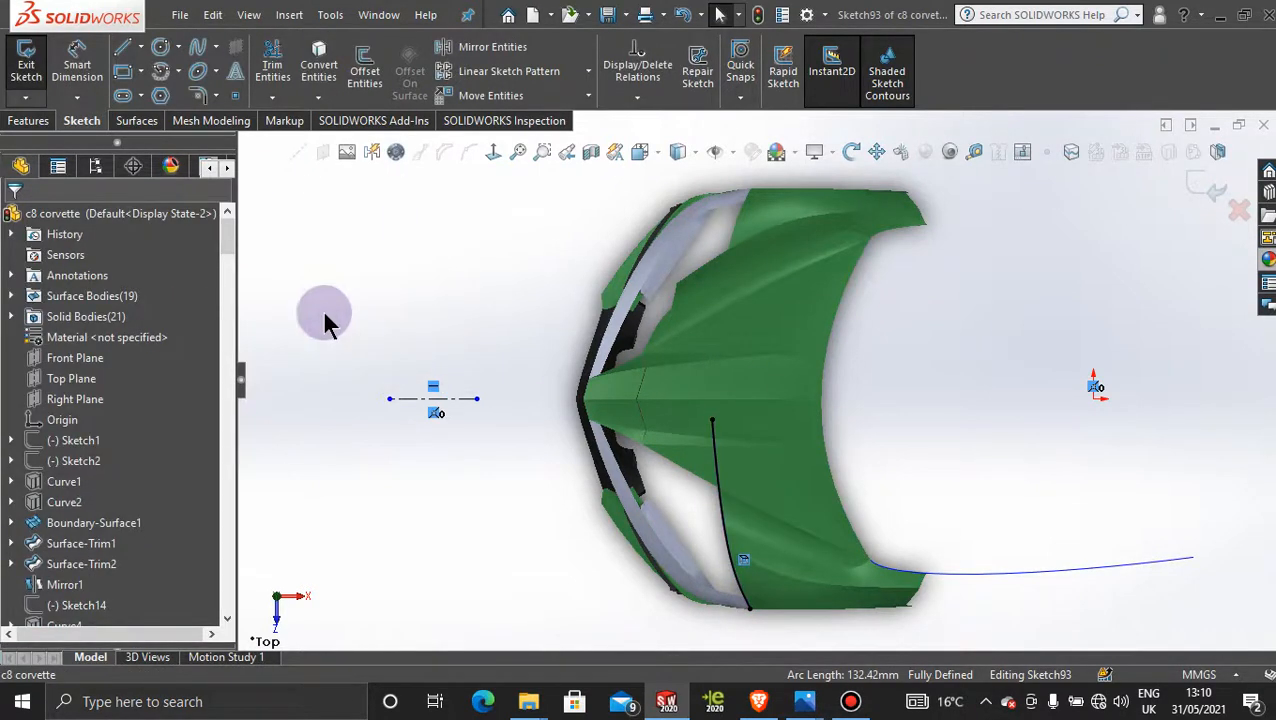
Mirror the converted spline about the horizontal centerline with a copy kept, and finish the sketch
{"action": "left_click", "coordinate": [488, 47]}
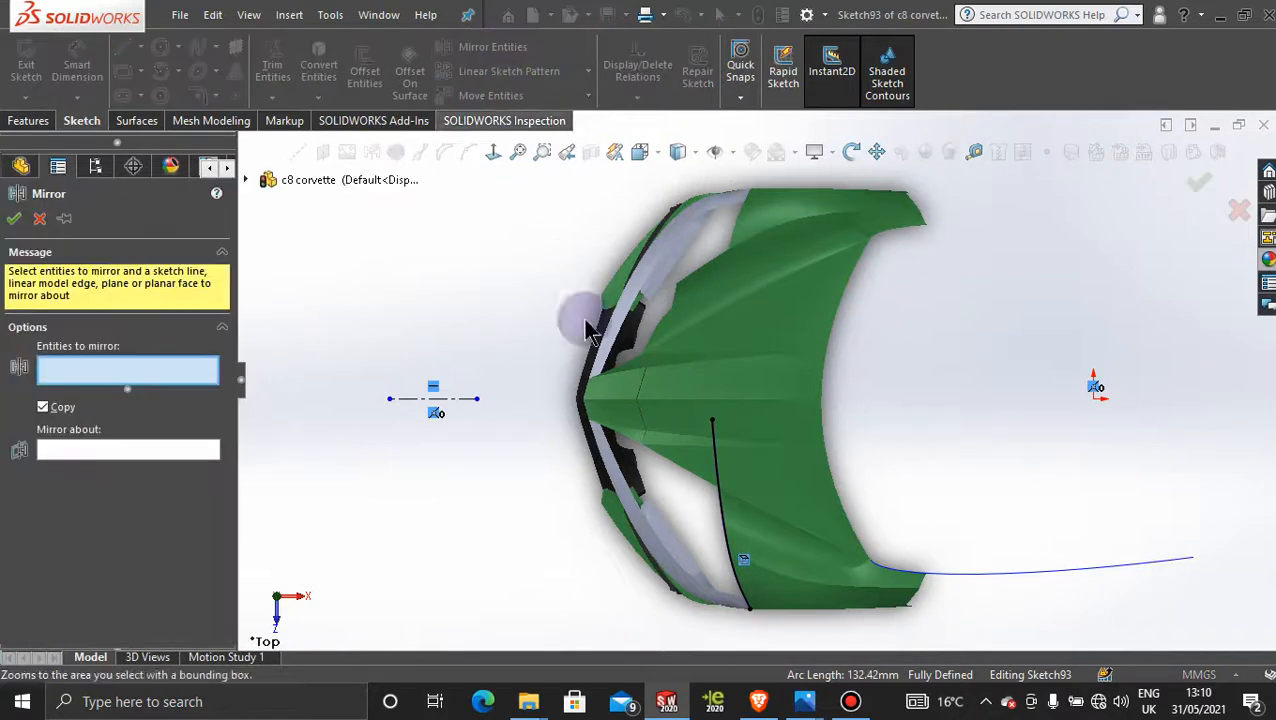
{"action": "left_click", "coordinate": [712, 467]}
{"action": "left_click", "coordinate": [456, 402]}
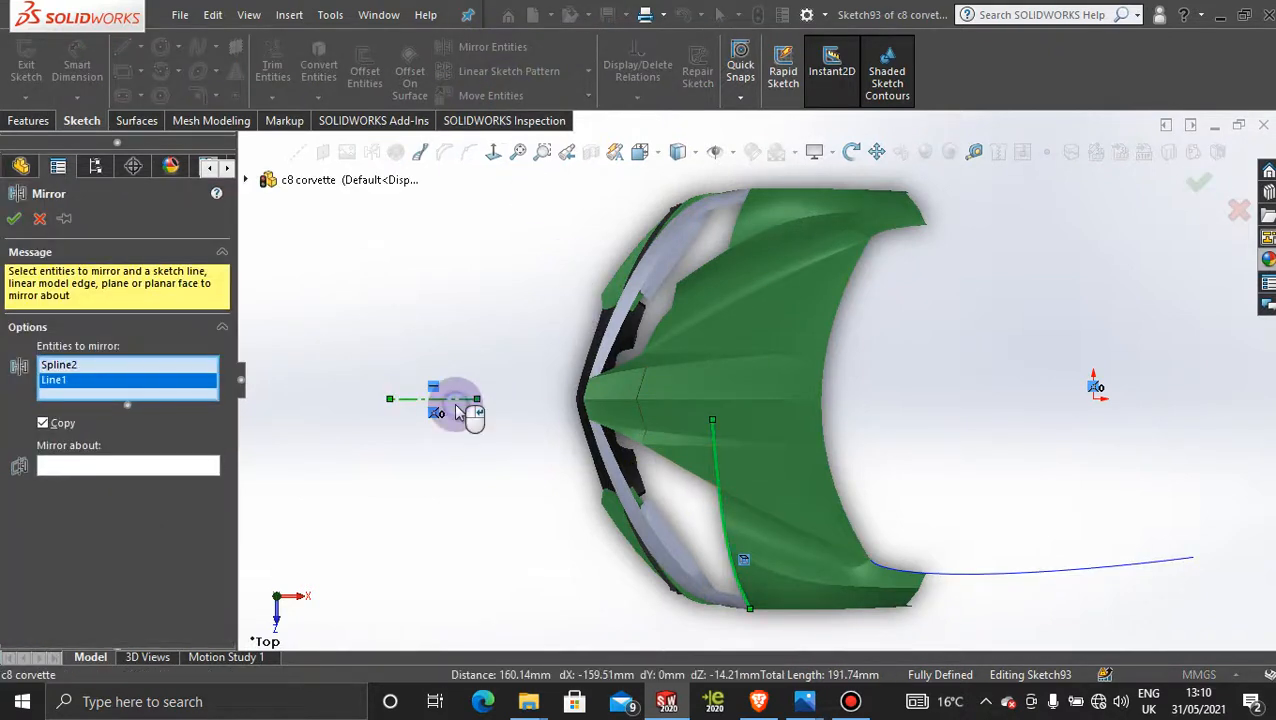
{"action": "left_click", "coordinate": [134, 451]}
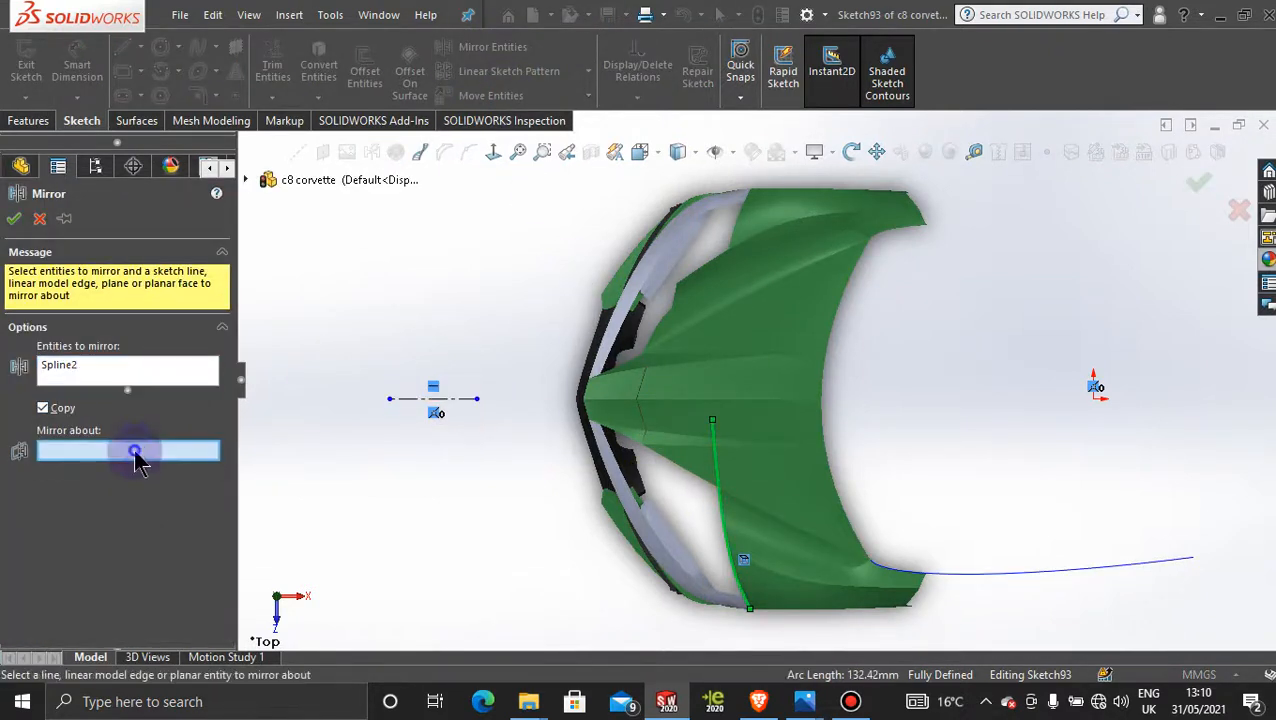
{"action": "left_click", "coordinate": [438, 401]}
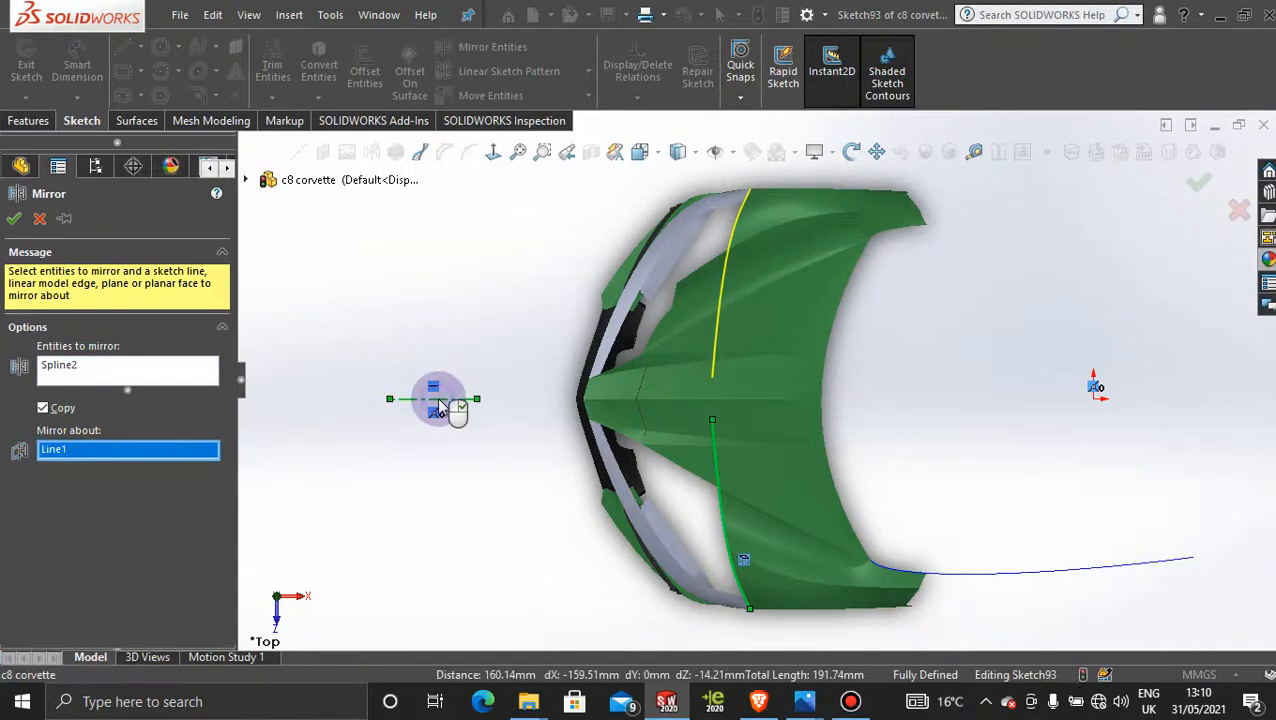
{"action": "left_click", "coordinate": [15, 219]}
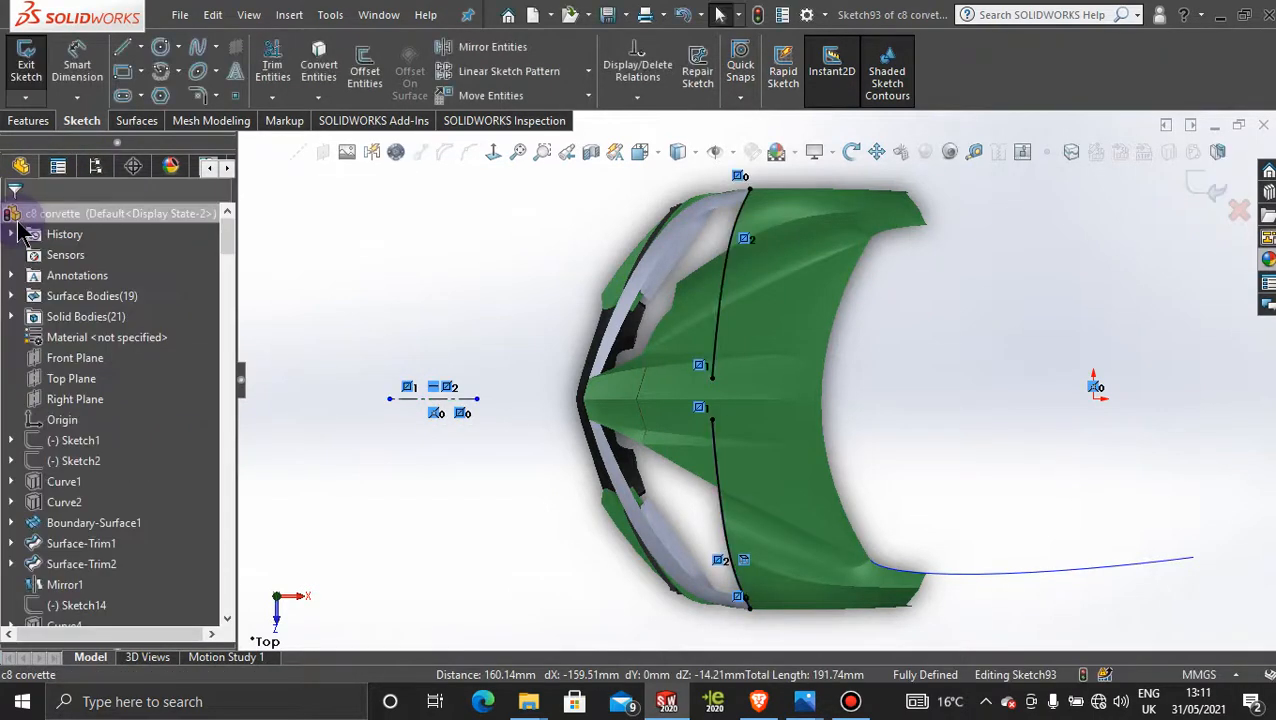
{"action": "left_click", "coordinate": [1193, 190]}
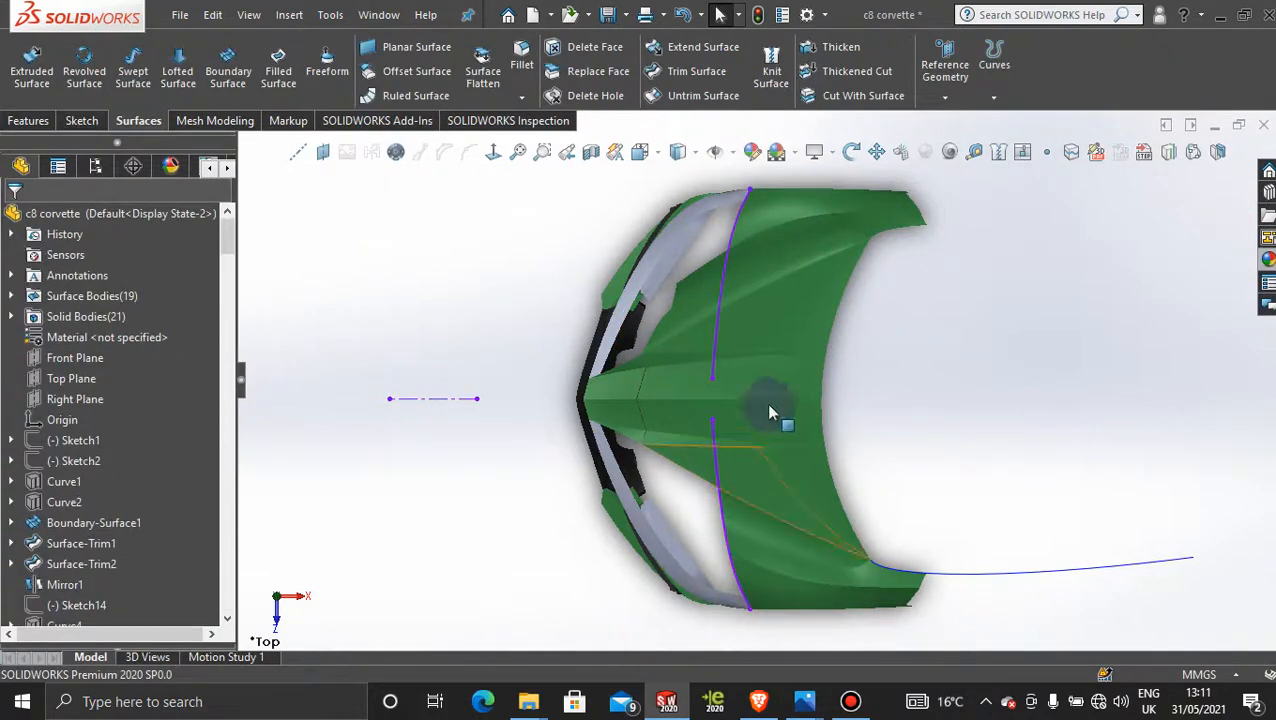
Split the two hood faces beside the opposite headlight opening with a projection split line from the mirrored-curve sketch
{"action": "left_click", "coordinate": [1071, 153]}
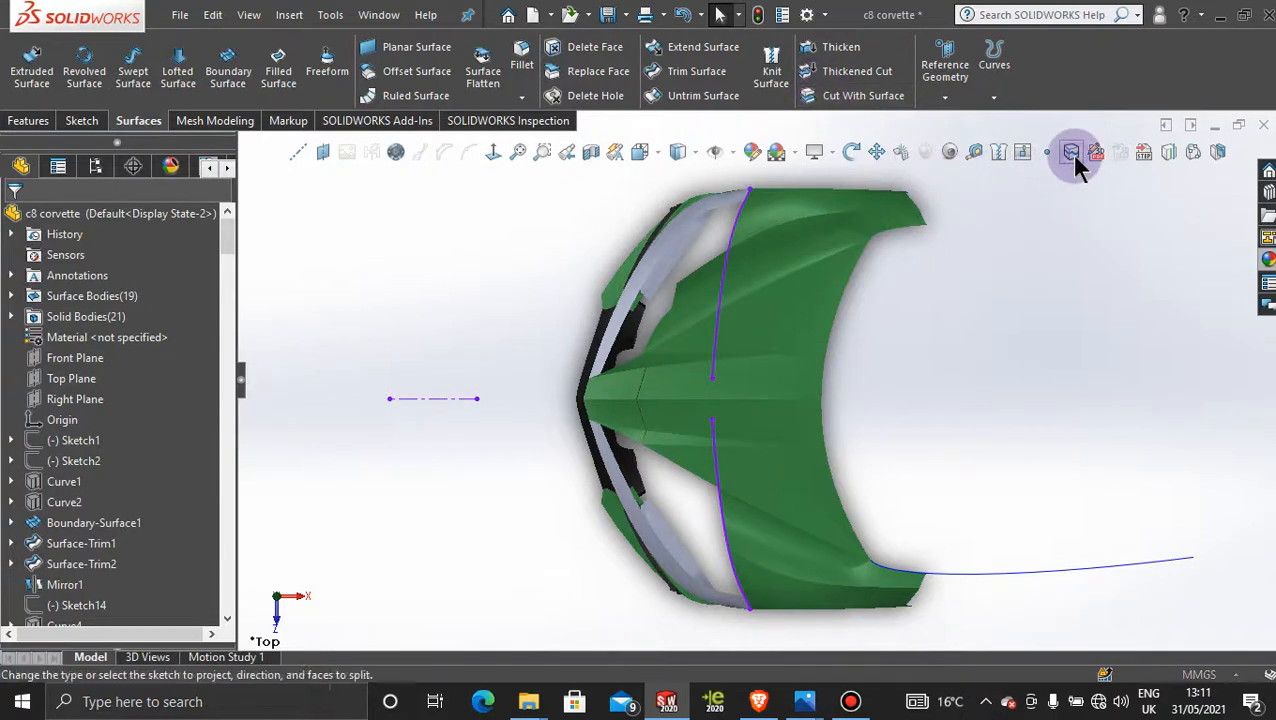
{"action": "left_click", "coordinate": [725, 300]}
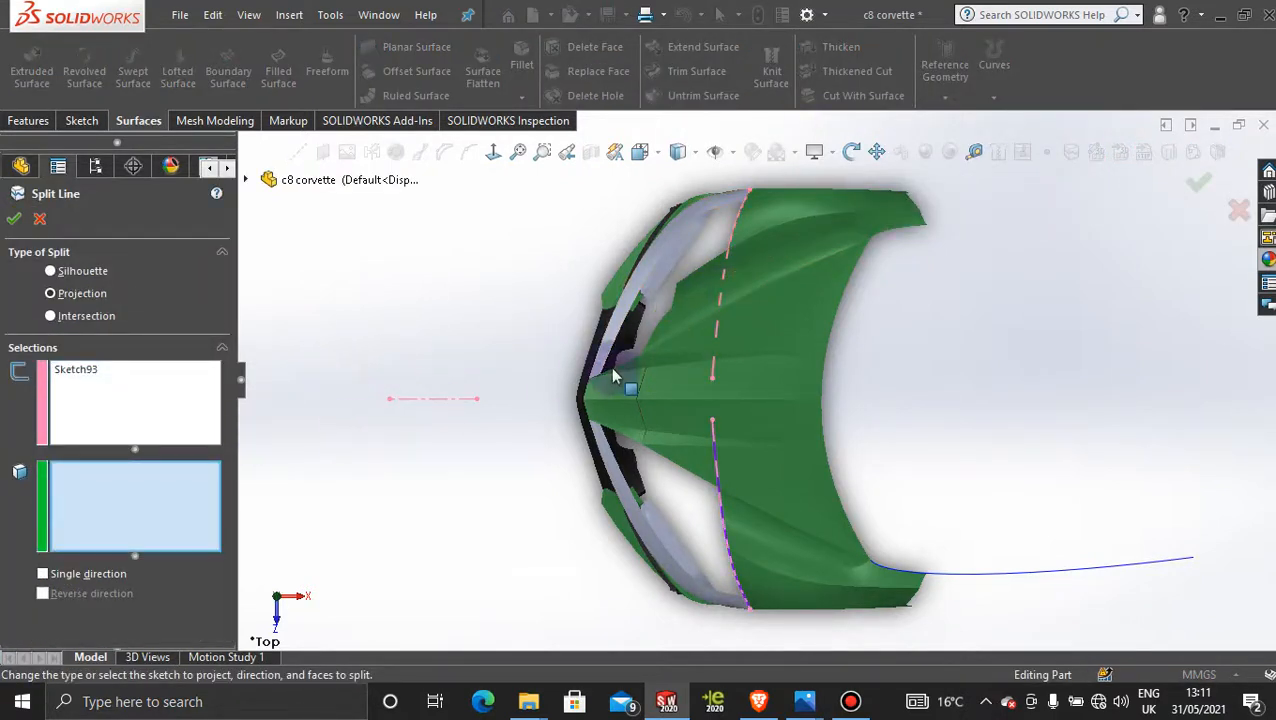
{"action": "left_click", "coordinate": [700, 318]}
{"action": "left_click", "coordinate": [727, 280]}
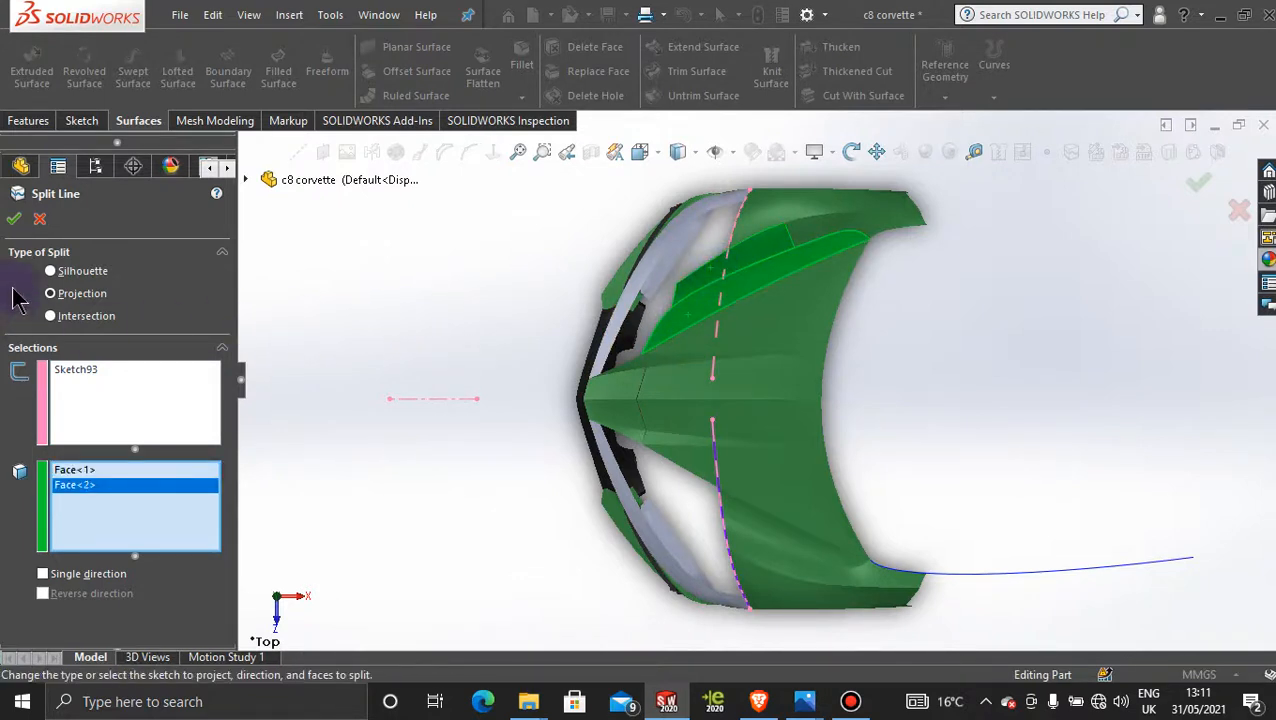
{"action": "left_click", "coordinate": [14, 219]}
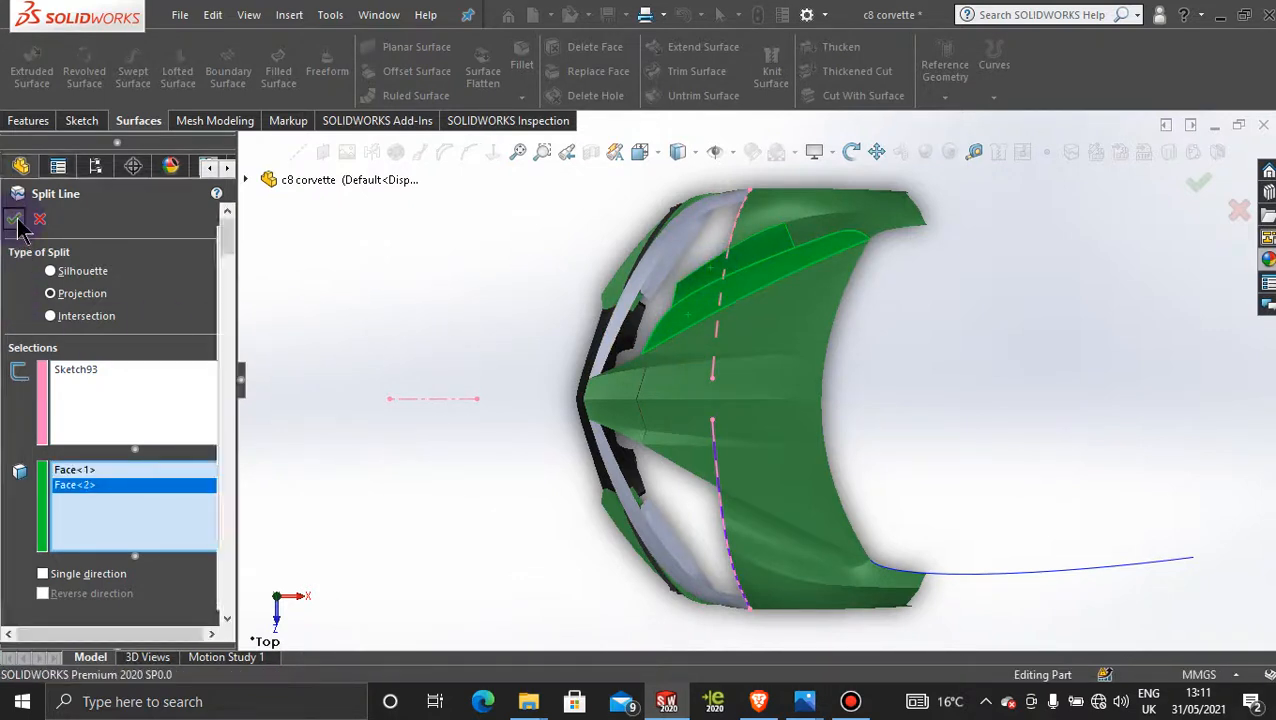
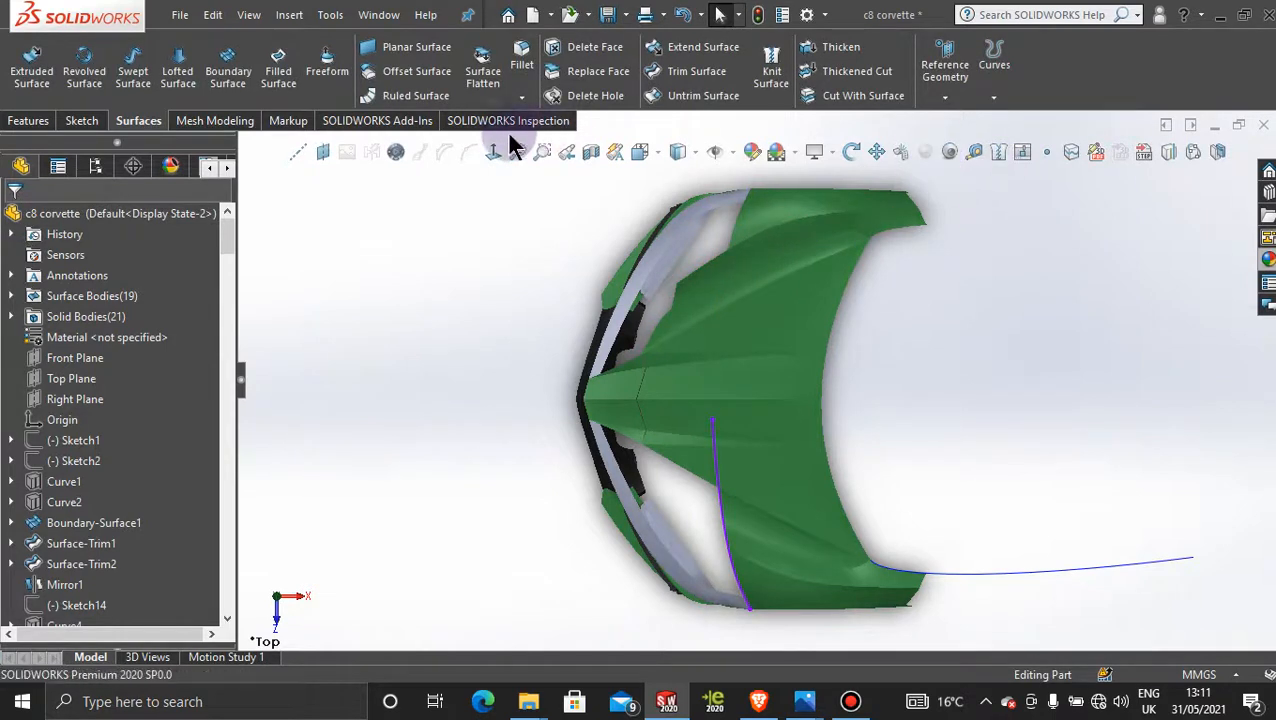
Delete the two split-off faces at the opposite headlight opening with the Delete option, and hide the first split line's sketch
{"action": "left_click", "coordinate": [592, 47]}
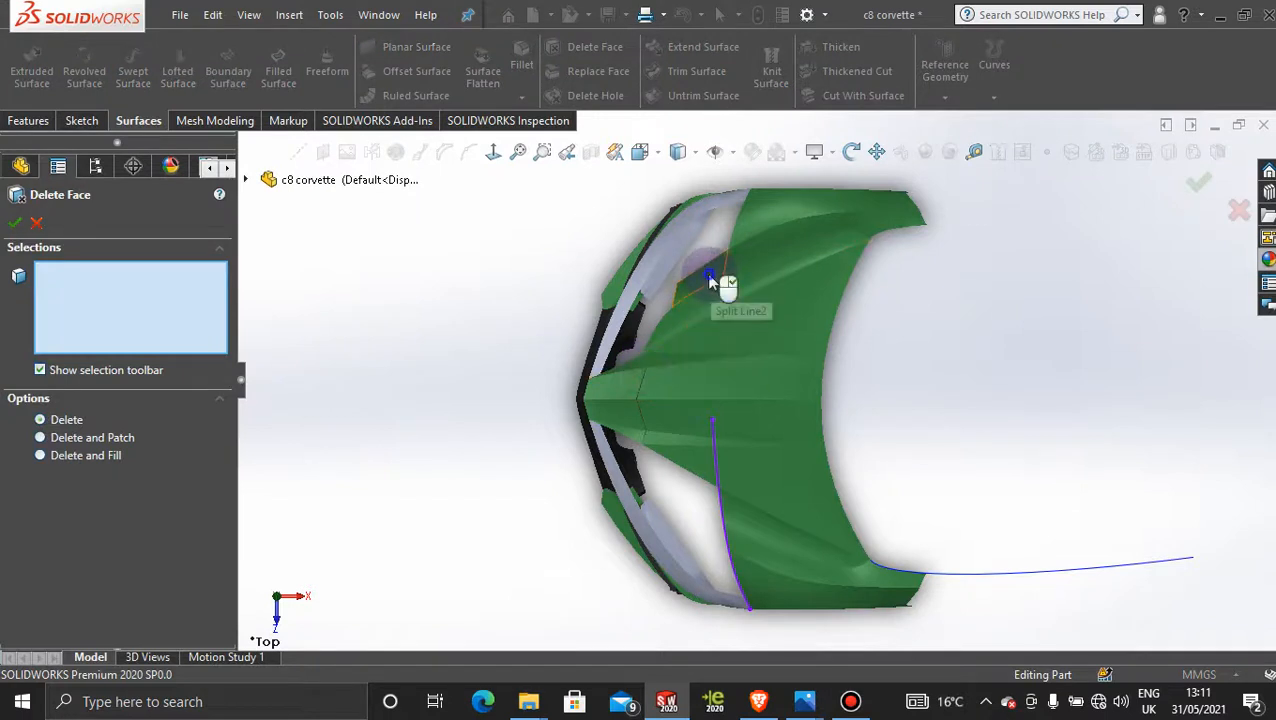
{"action": "left_click", "coordinate": [710, 281]}
{"action": "left_click", "coordinate": [705, 313]}
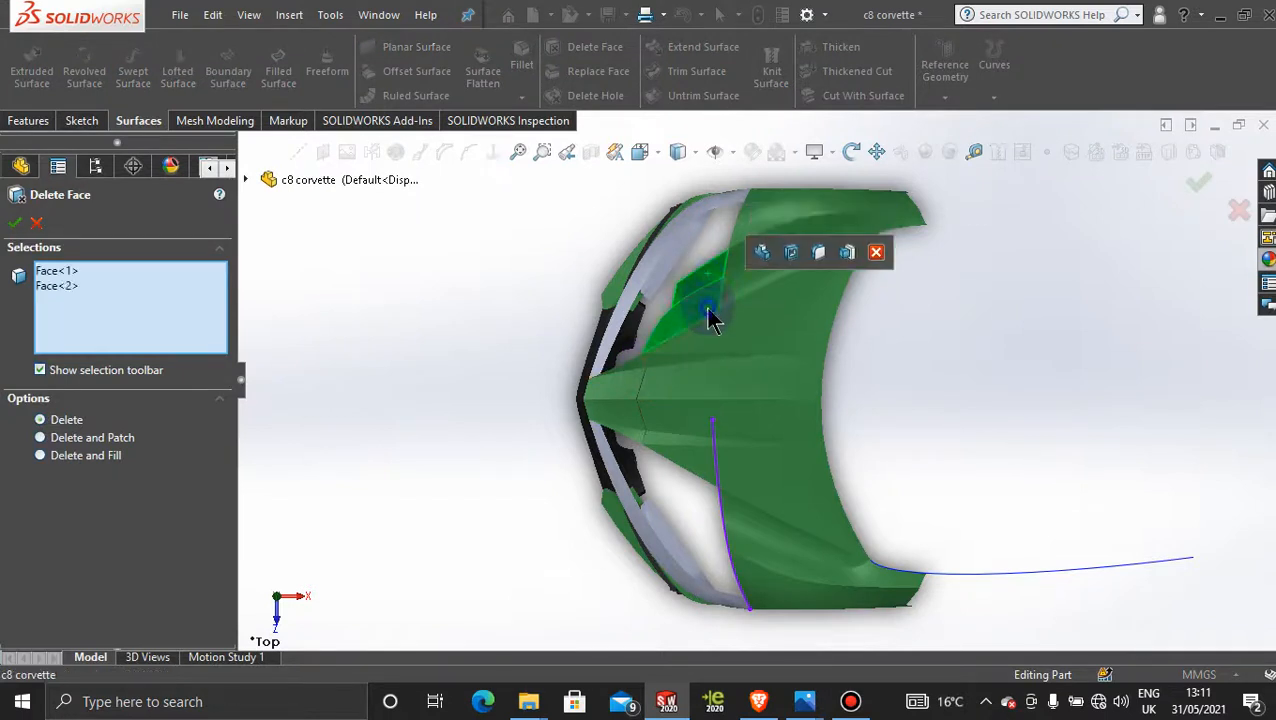
{"action": "left_click", "coordinate": [15, 223]}
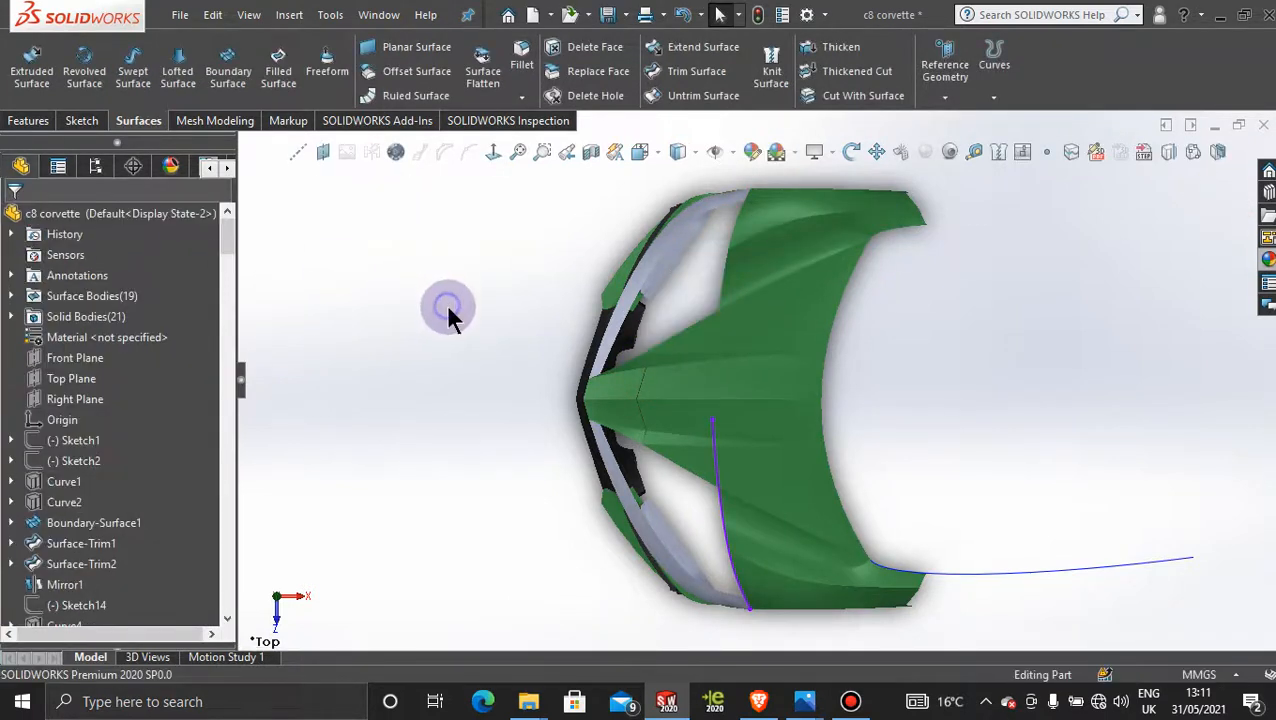
{"action": "right_click", "coordinate": [716, 447]}
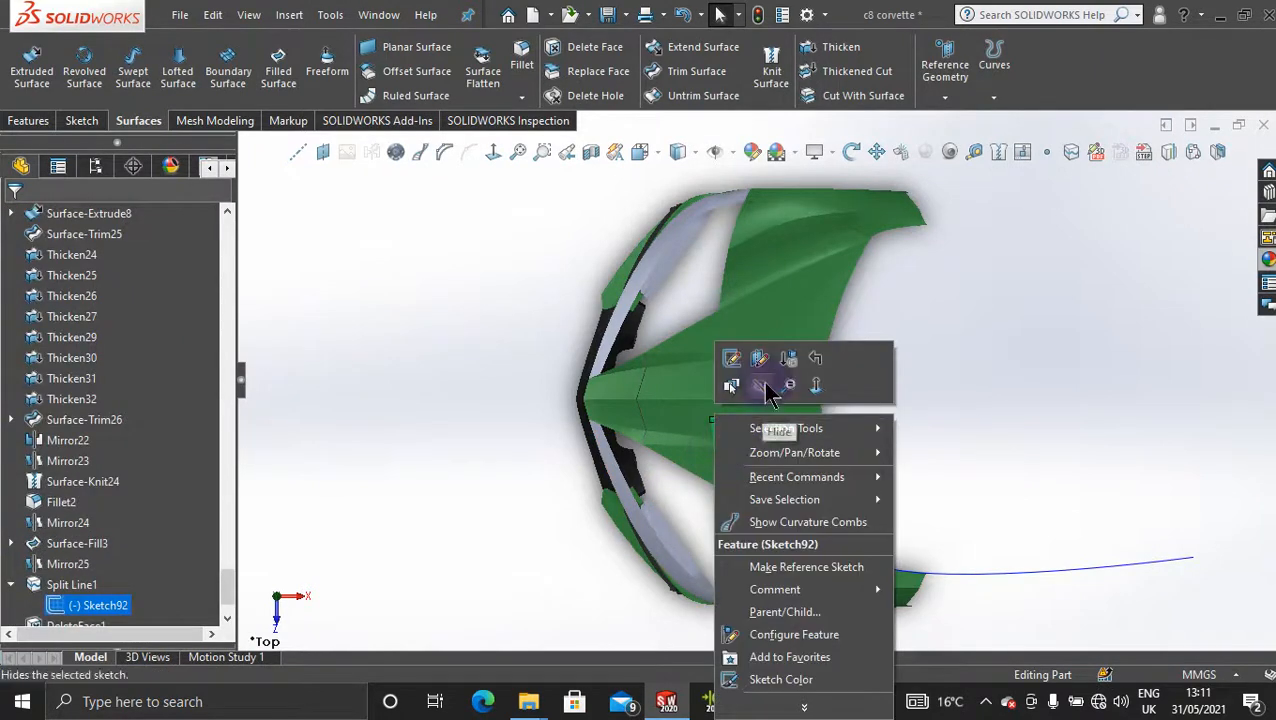
{"action": "left_click", "coordinate": [767, 390]}
Start a 3D sketch and convert the short fender crease edge running rearward from the headlight opening into it
{"action": "mouse_move", "coordinate": [903, 541]}
{"action": "middle_mouse_down"}
{"action": "mouse_move", "coordinate": [920, 383]}
{"action": "mouse_move", "coordinate": [957, 393]}
{"action": "mouse_move", "coordinate": [878, 527]}
{"action": "mouse_move", "coordinate": [852, 441]}
{"action": "mouse_move", "coordinate": [874, 488]}
{"action": "mouse_move", "coordinate": [830, 521]}
{"action": "middle_mouse_up"}
{"action": "scroll", "coordinate": [828, 522], "scroll_direction": "up", "scroll_amount": 4}
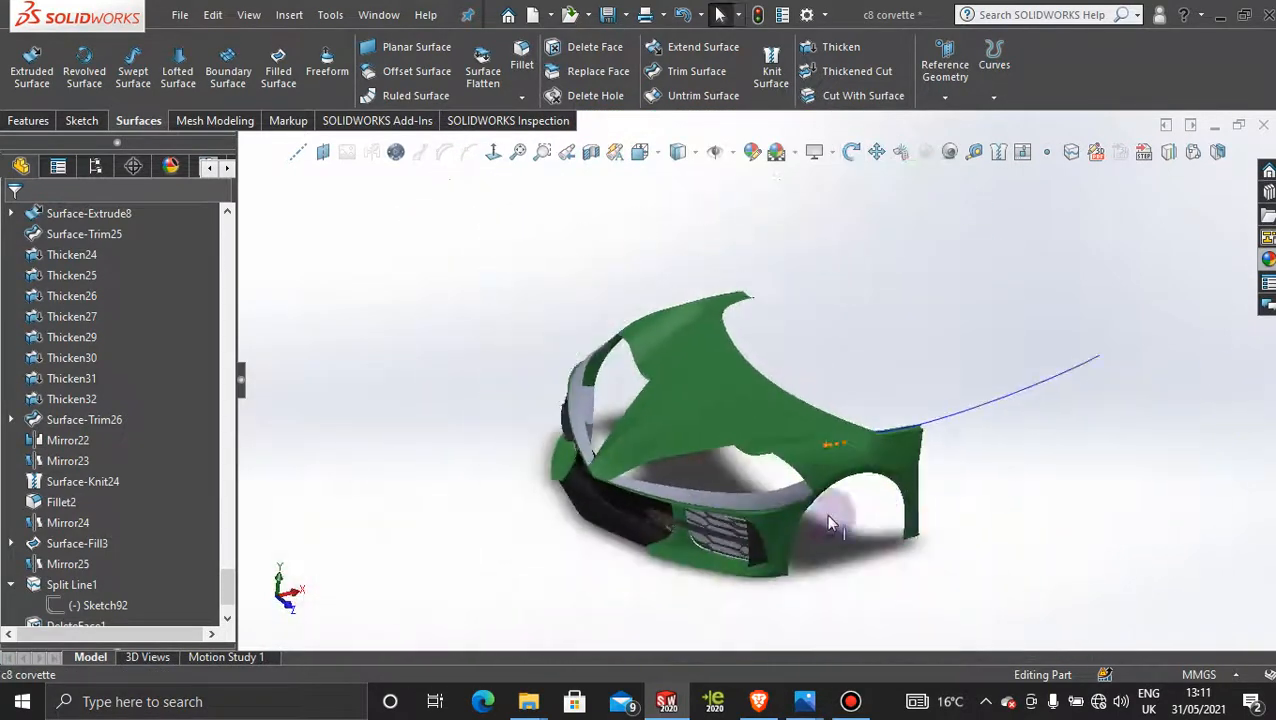
{"action": "scroll", "coordinate": [715, 475], "scroll_direction": "down", "scroll_amount": 3}
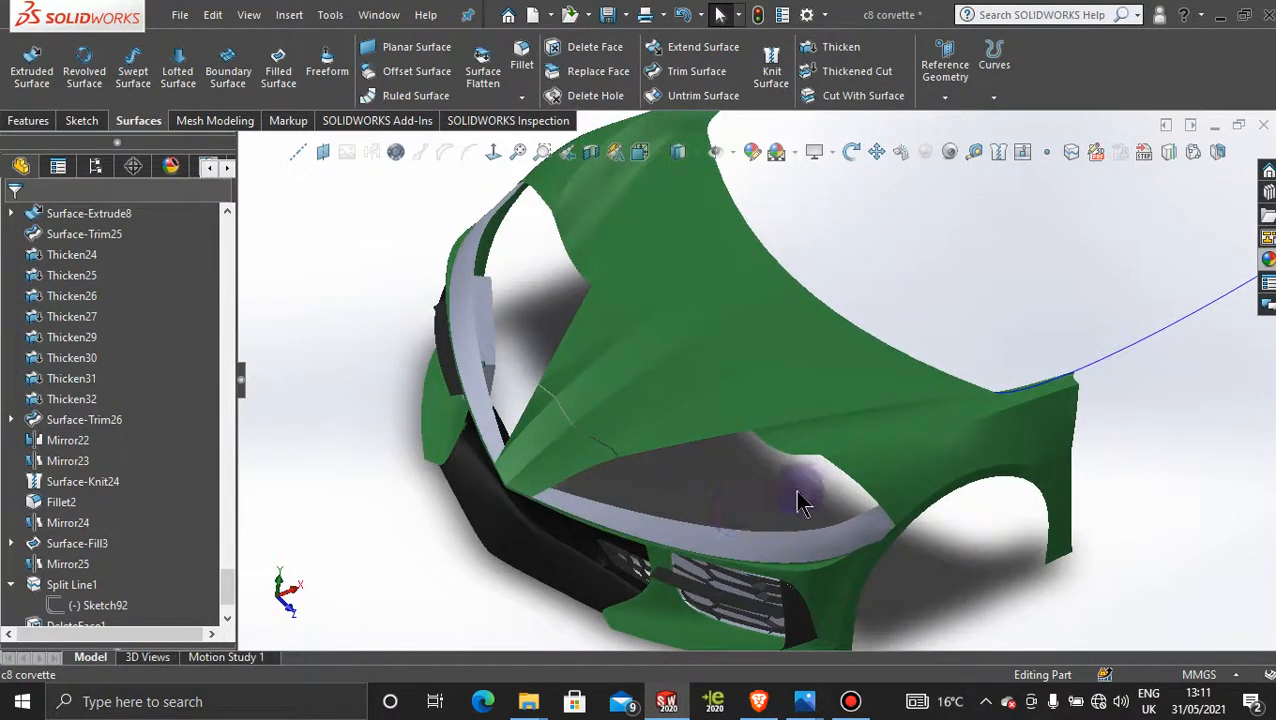
{"action": "scroll", "coordinate": [720, 462], "scroll_direction": "down", "scroll_amount": 2}
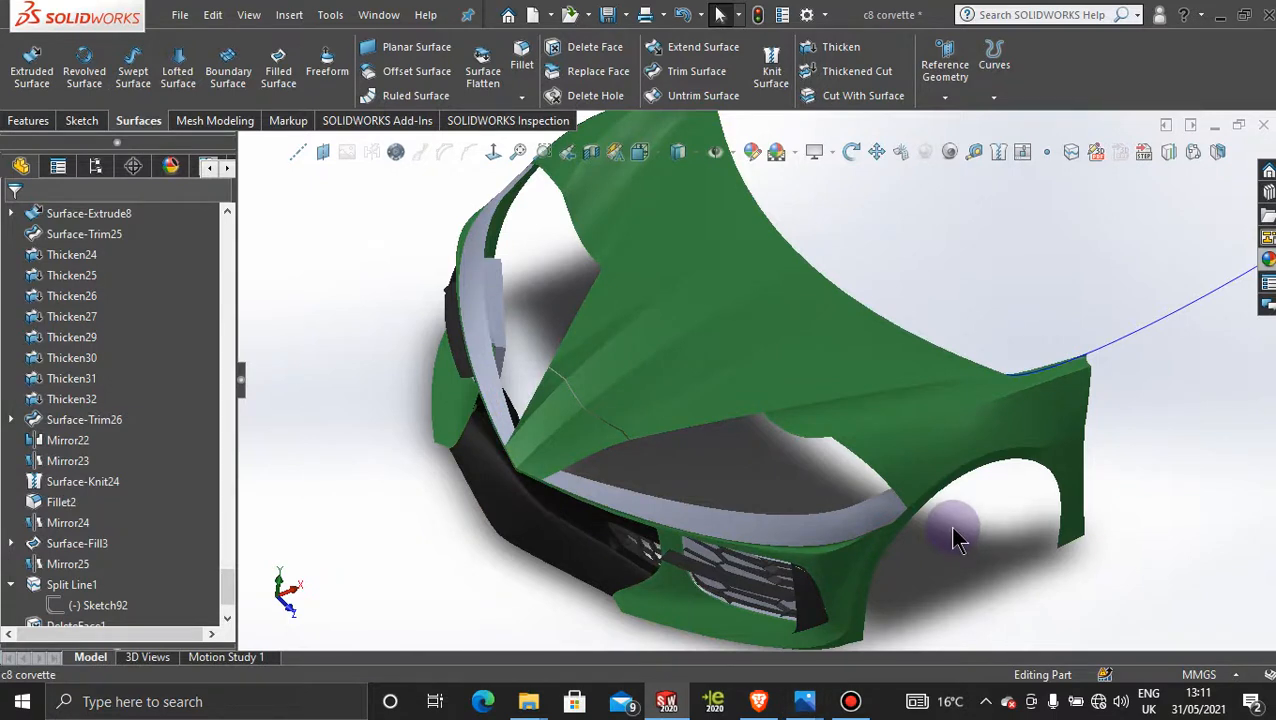
{"action": "left_click", "coordinate": [82, 120]}
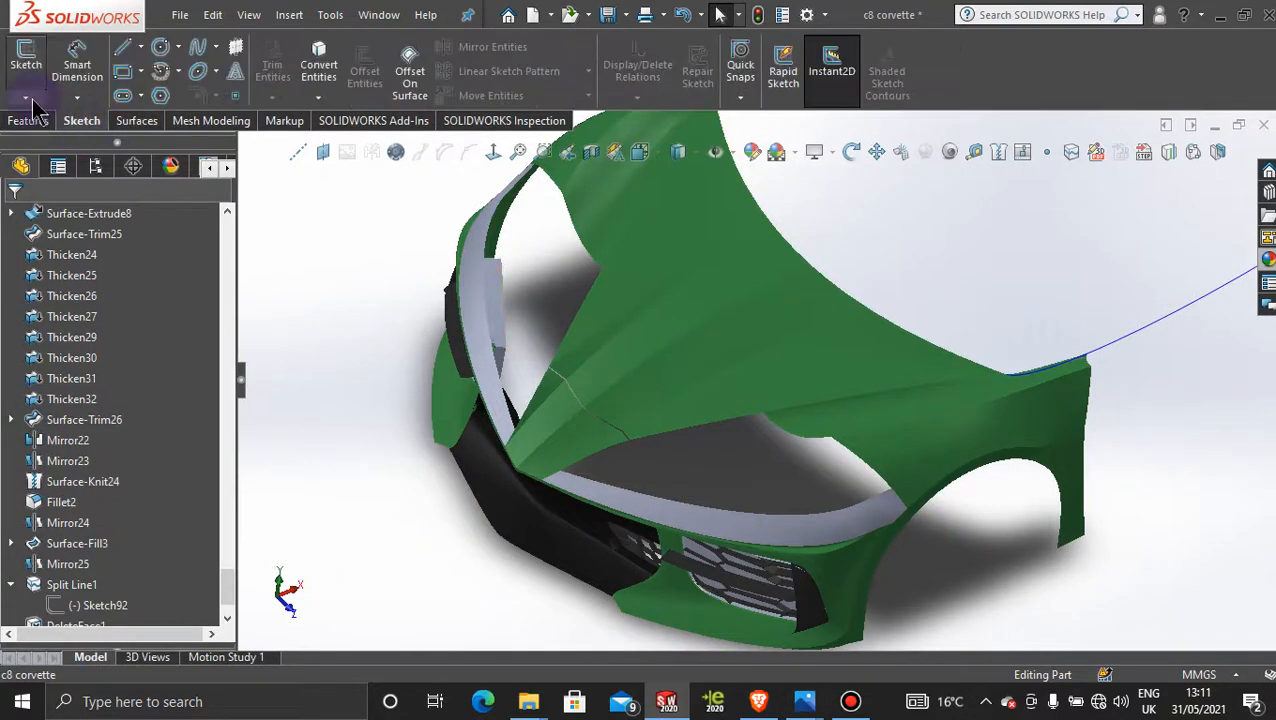
{"action": "left_click", "coordinate": [26, 97]}
{"action": "left_click", "coordinate": [45, 142]}
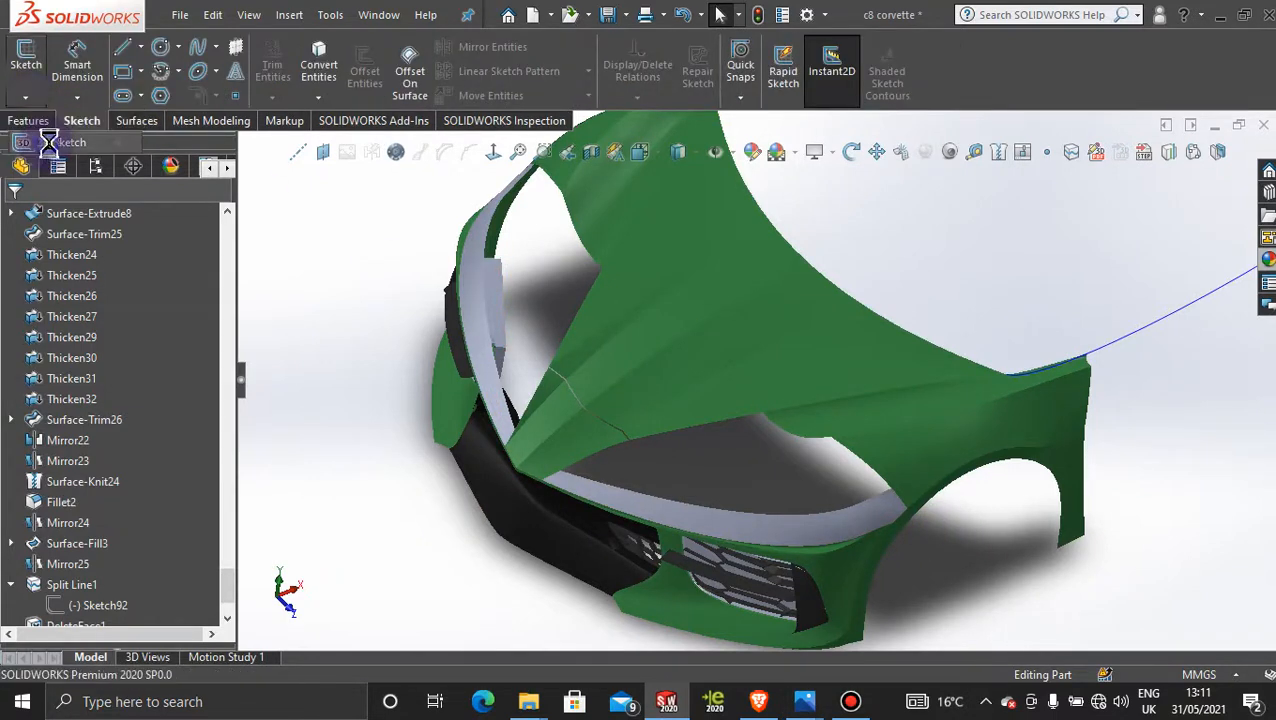
{"action": "left_click", "coordinate": [199, 52]}
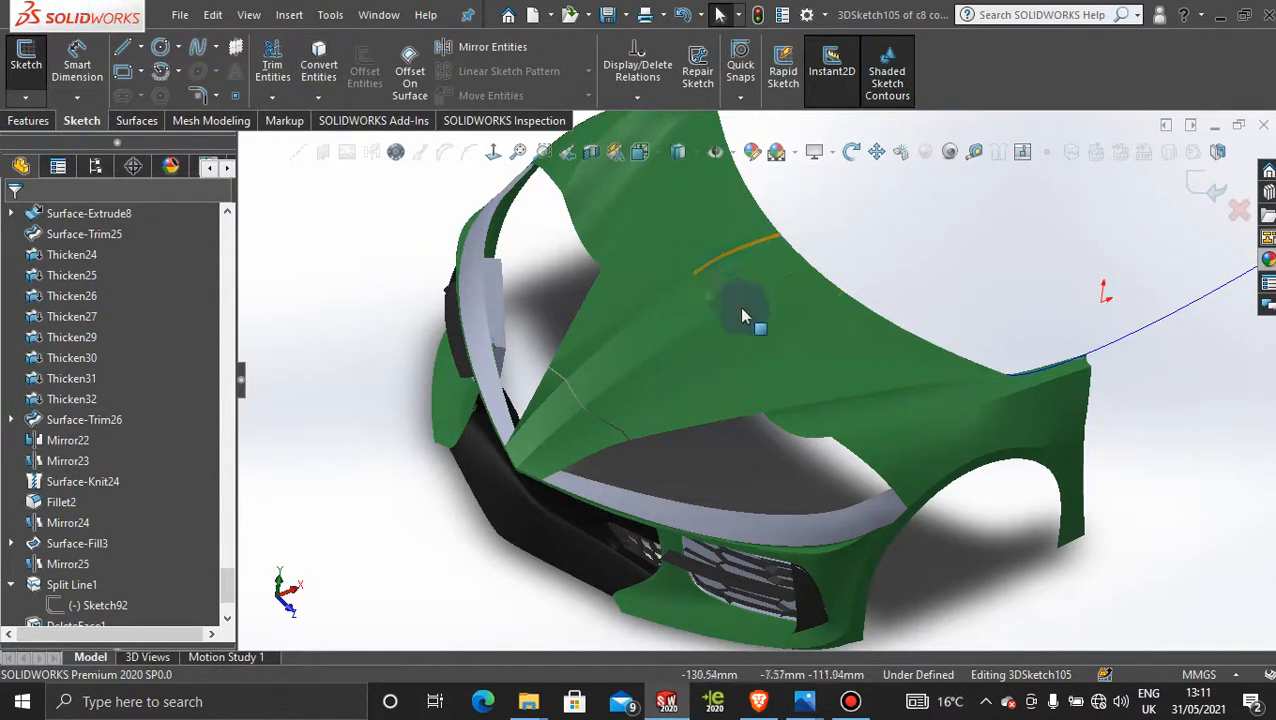
{"action": "left_click", "coordinate": [860, 436]}
{"action": "left_click", "coordinate": [320, 60]}
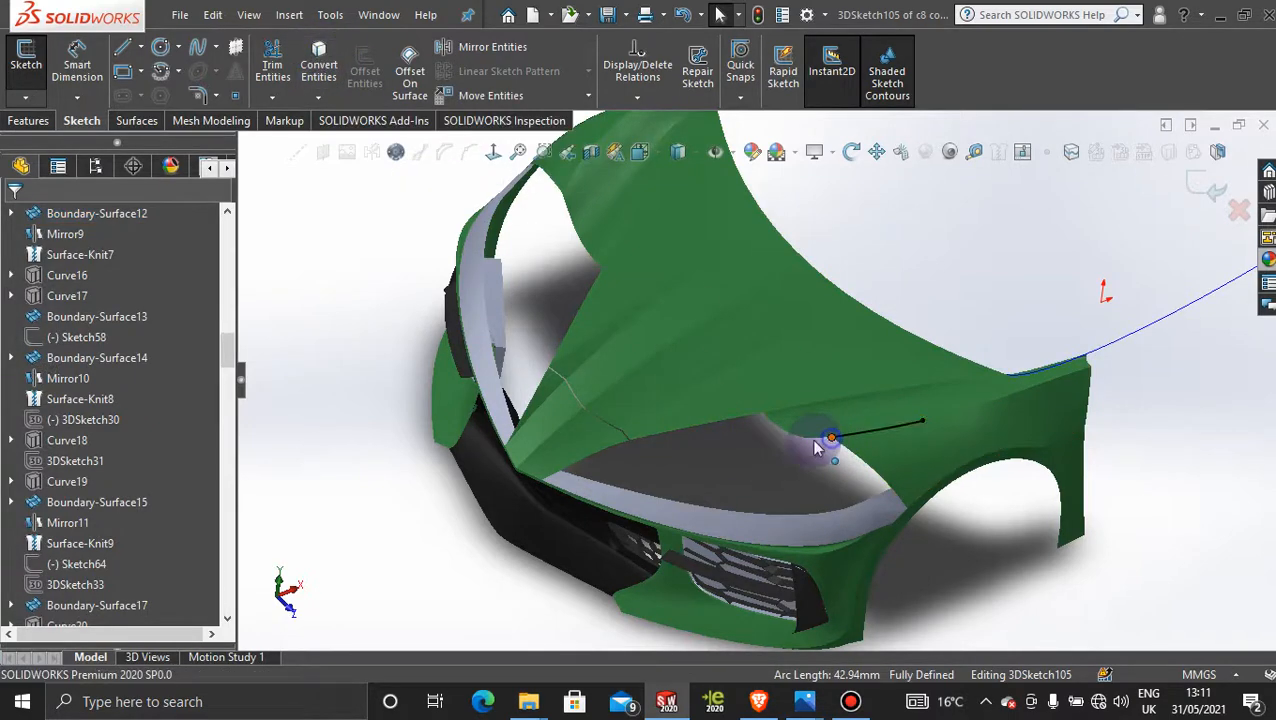
Extend the converted curve's front end across the headlight opening past the bumper to about X -404, Y 18, Z 36 mm, and finish the sketch
{"action": "left_click_drag", "start_coordinate": [815, 447], "coordinate": [459, 600]}
{"action": "scroll", "coordinate": [672, 390], "scroll_direction": "up", "scroll_amount": 3}
{"action": "middle_click_drag", "start_coordinate": [672, 390], "coordinate": [640, 395]}
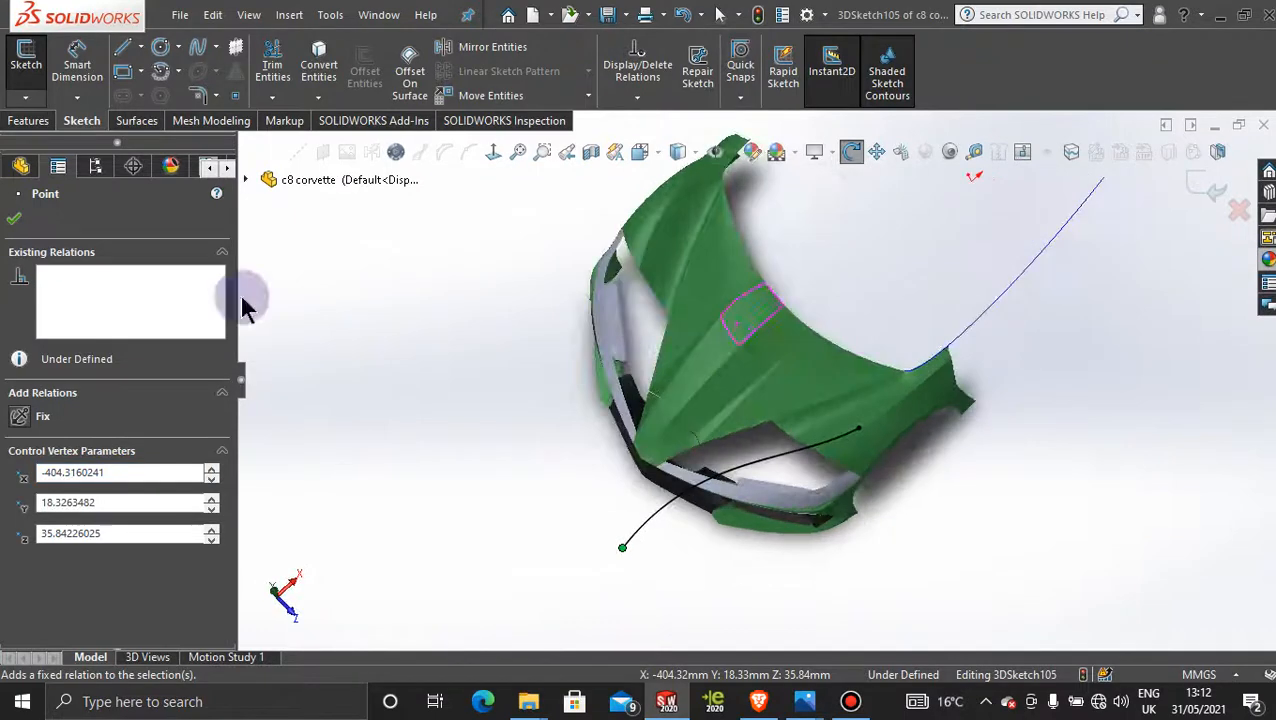
{"action": "left_click", "coordinate": [15, 219]}
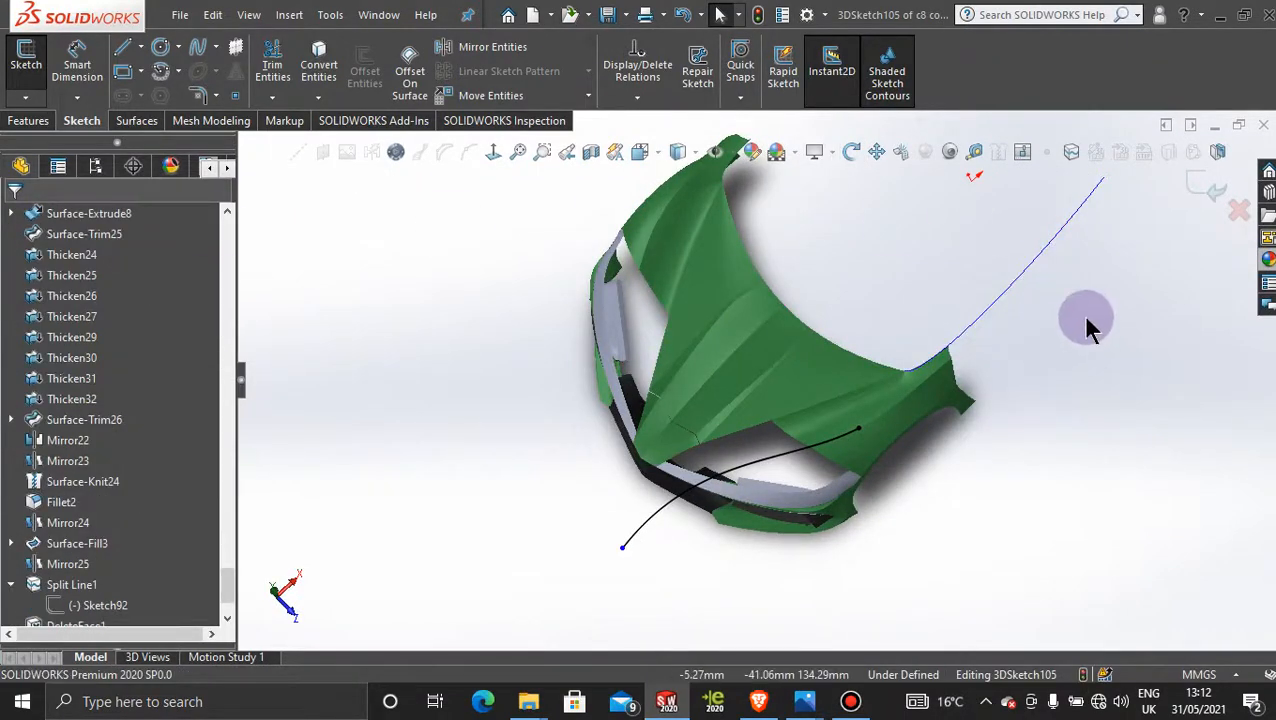
{"action": "left_click", "coordinate": [1206, 190]}
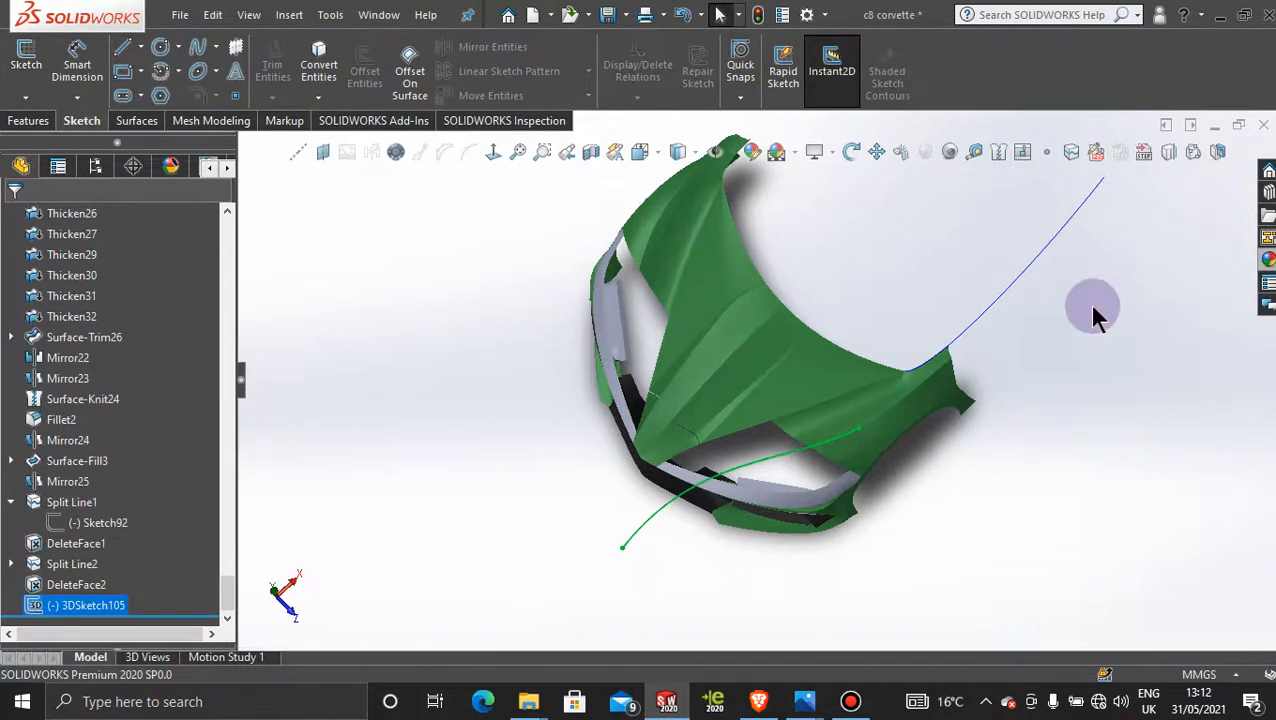
{"action": "left_click", "coordinate": [1093, 334]}
Start a 3D sketch and draw a two-point spline across the headlight opening from the fender crease corner to the front trim strip's edge
{"action": "scroll", "coordinate": [884, 497], "scroll_direction": "down", "scroll_amount": 5}
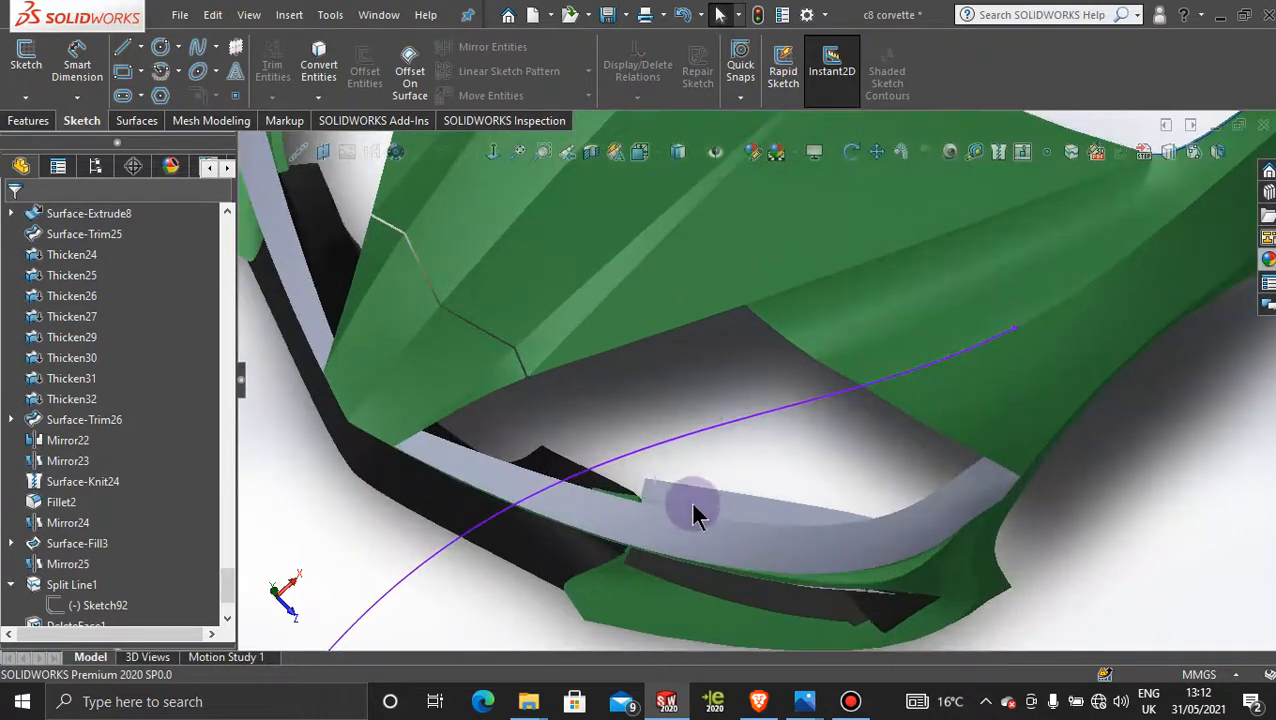
{"action": "middle_click_drag", "start_coordinate": [697, 513], "coordinate": [712, 442]}
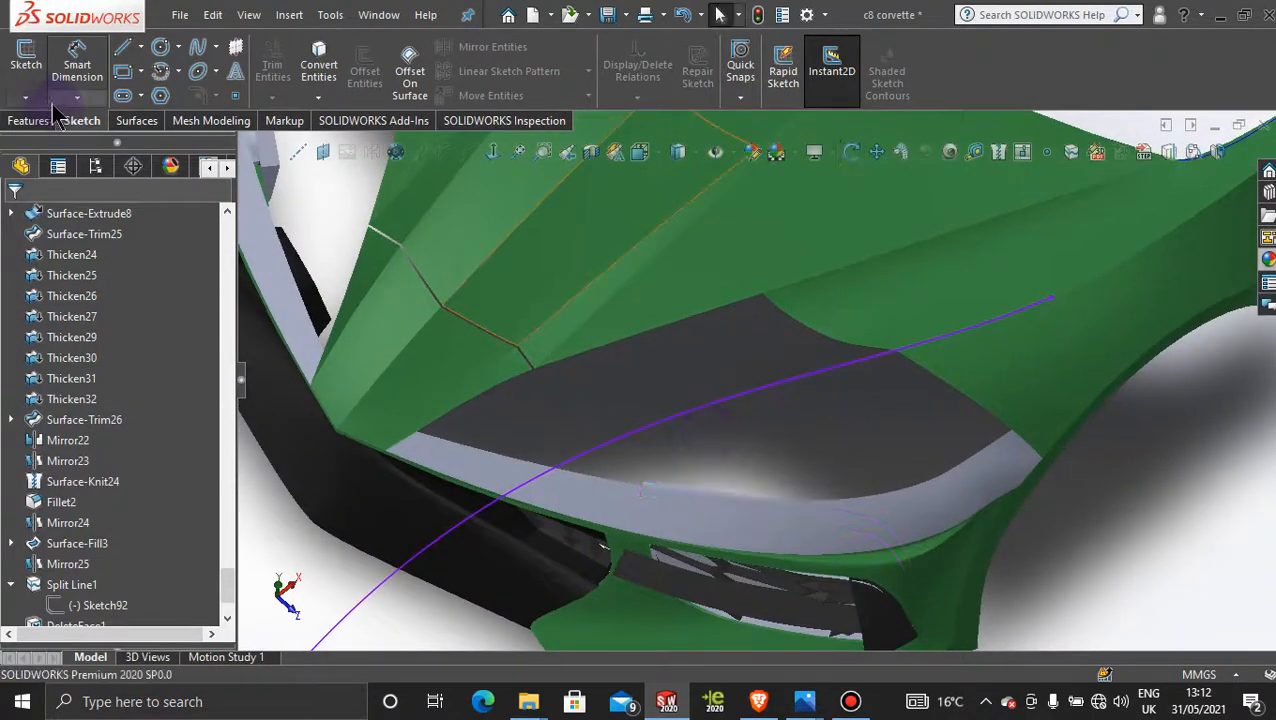
{"action": "left_click", "coordinate": [26, 97]}
{"action": "left_click", "coordinate": [65, 143]}
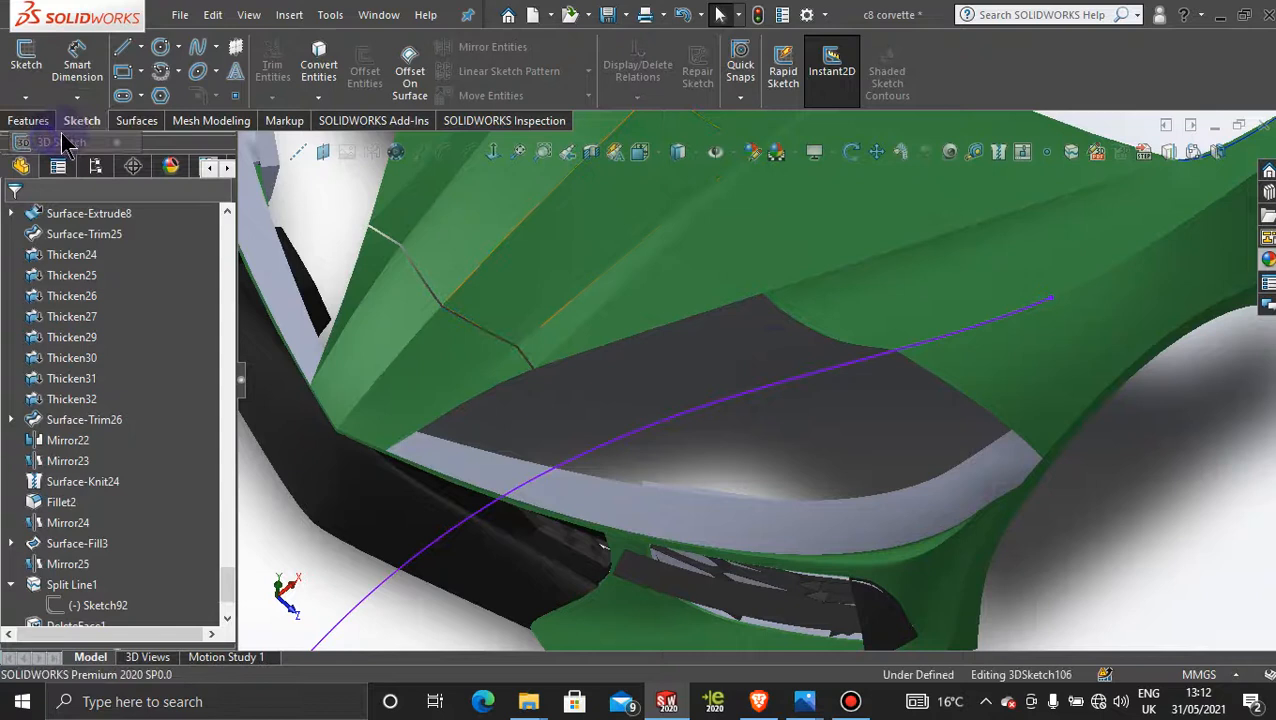
{"action": "left_click", "coordinate": [198, 47]}
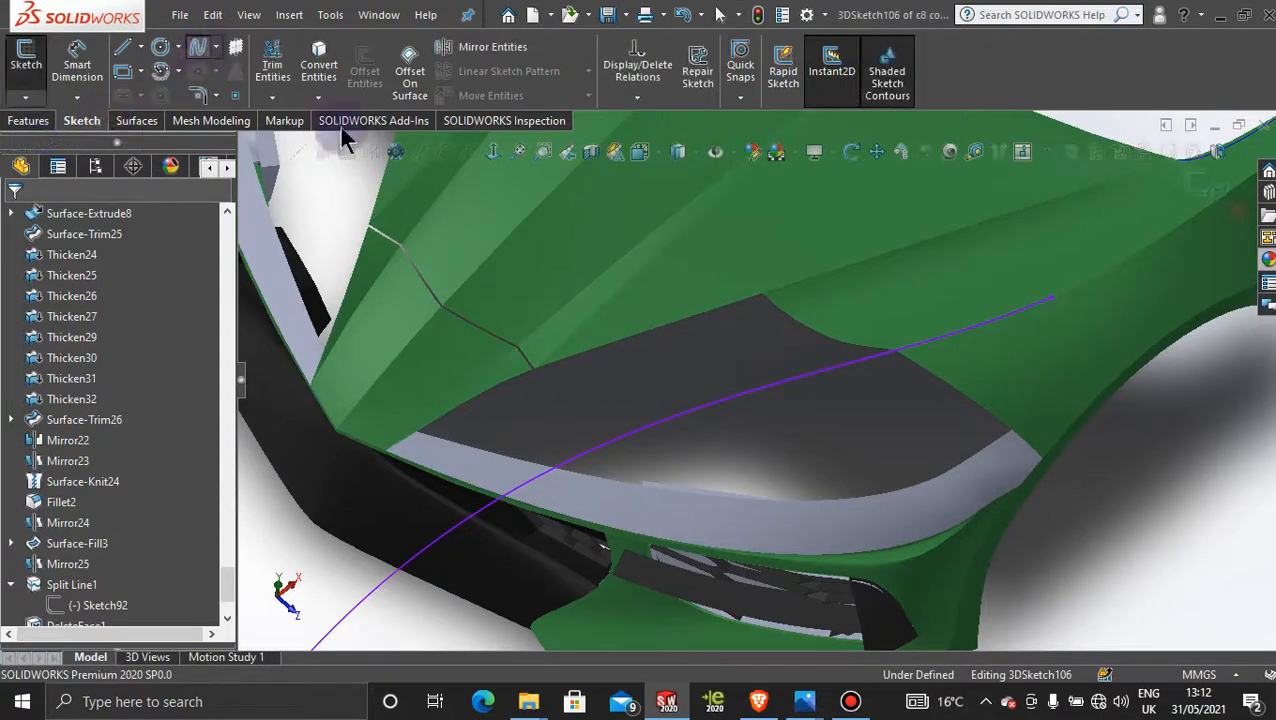
{"action": "left_click", "coordinate": [896, 353]}
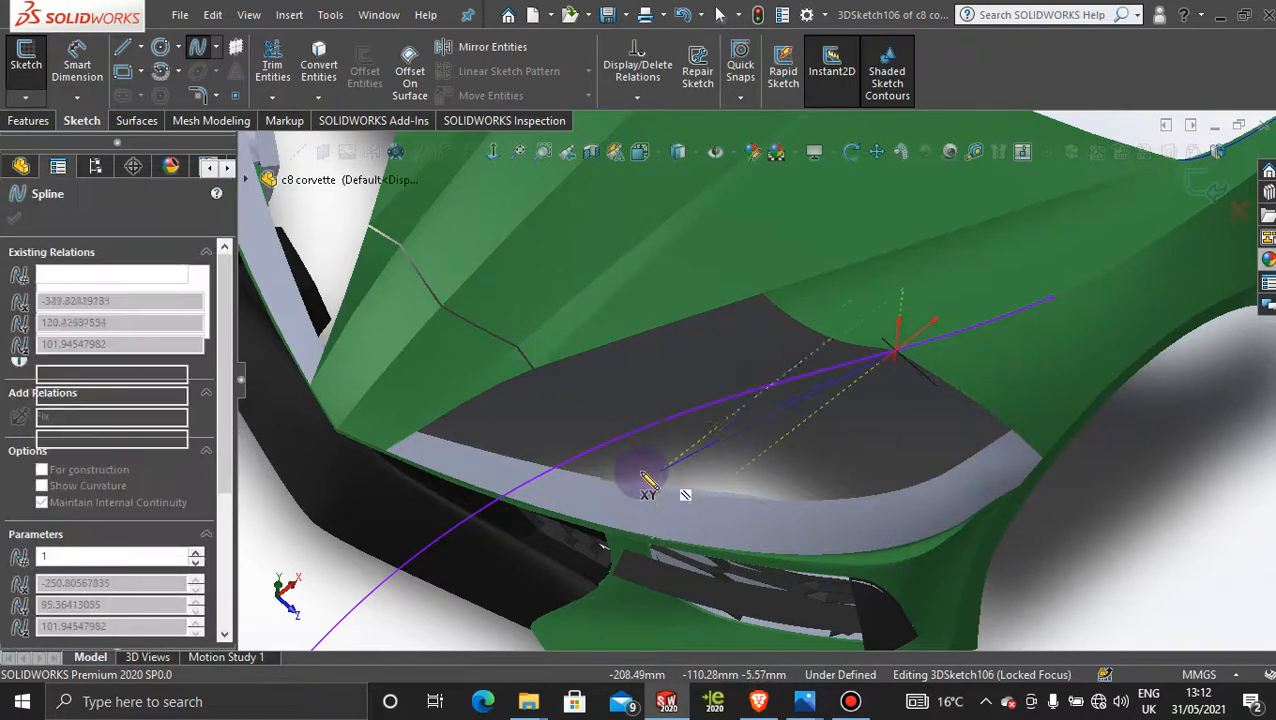
{"action": "left_click", "coordinate": [581, 470]}
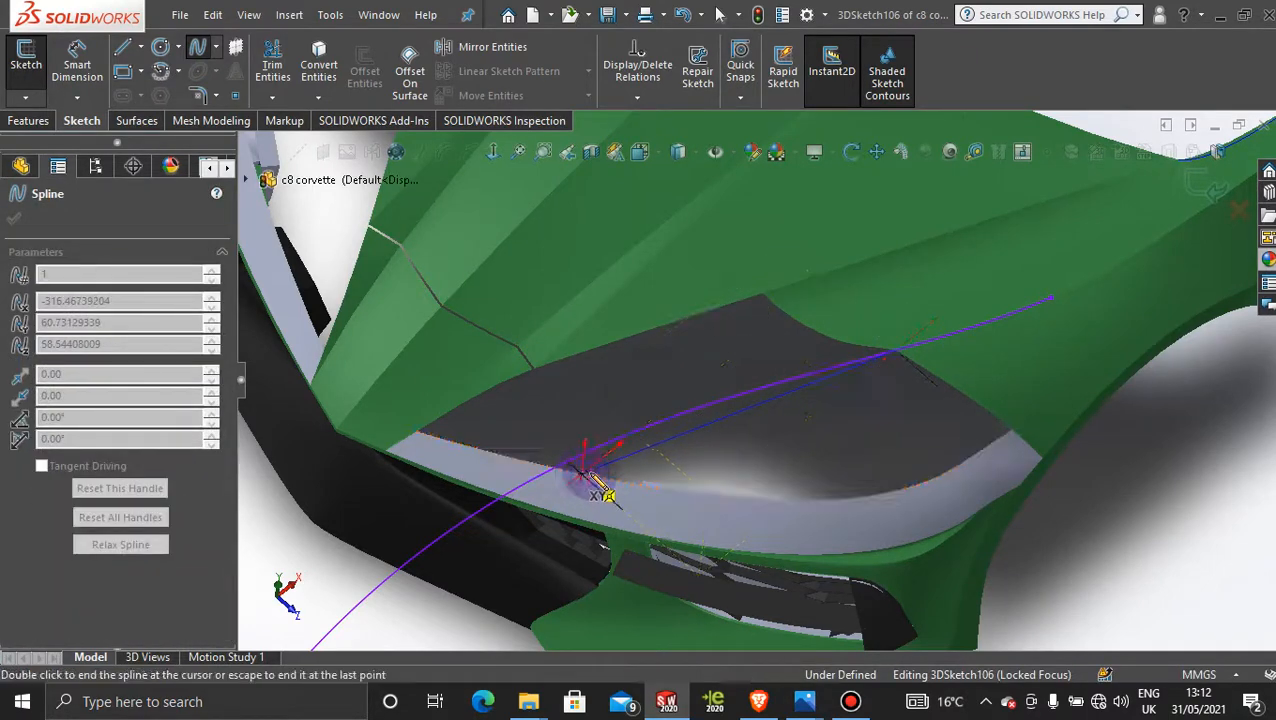
{"action": "key", "text": "Escape"}
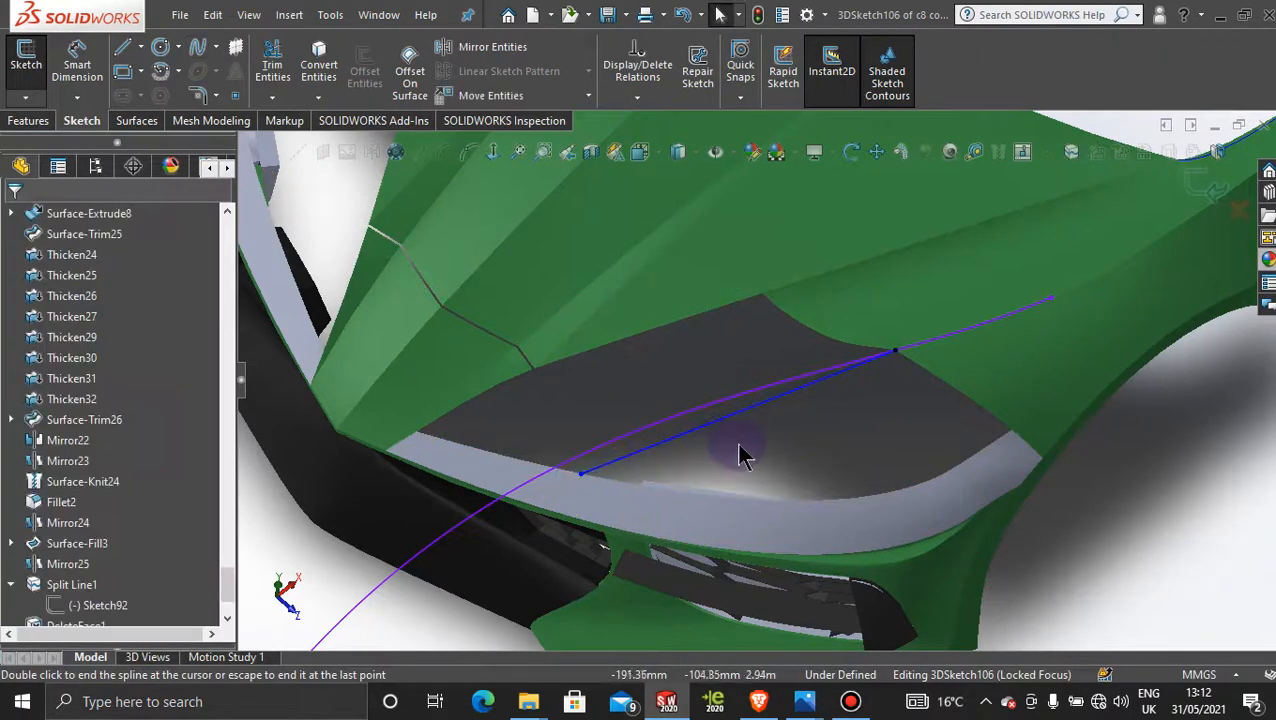
In the top view, move the spline's front endpoint along the trim strip's edge onto the extended guide curve, about X -316, Y 61, Z 59.5 mm
{"action": "middle_click_drag", "start_coordinate": [741, 450], "coordinate": [785, 437]}
{"action": "key", "text": "space"}
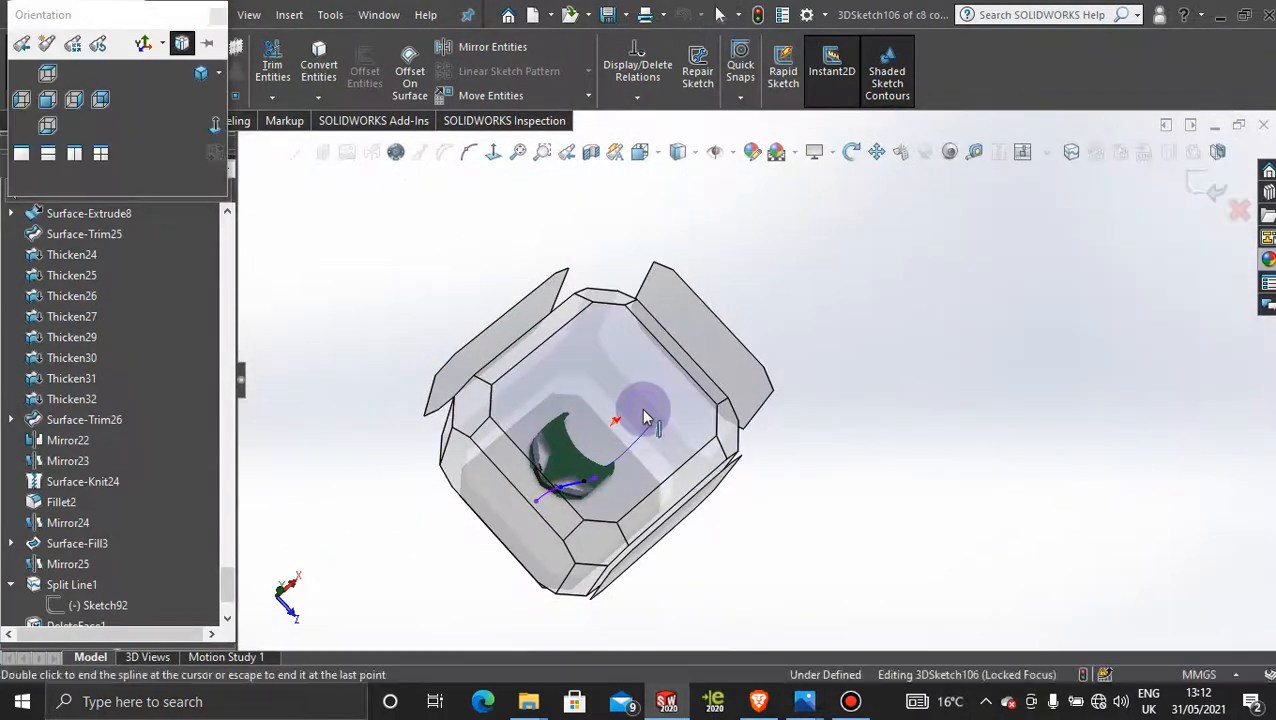
{"action": "left_click", "coordinate": [641, 410]}
{"action": "scroll", "coordinate": [614, 450], "scroll_direction": "down", "scroll_amount": 4}
{"action": "scroll", "coordinate": [620, 445], "scroll_direction": "down", "scroll_amount": 5}
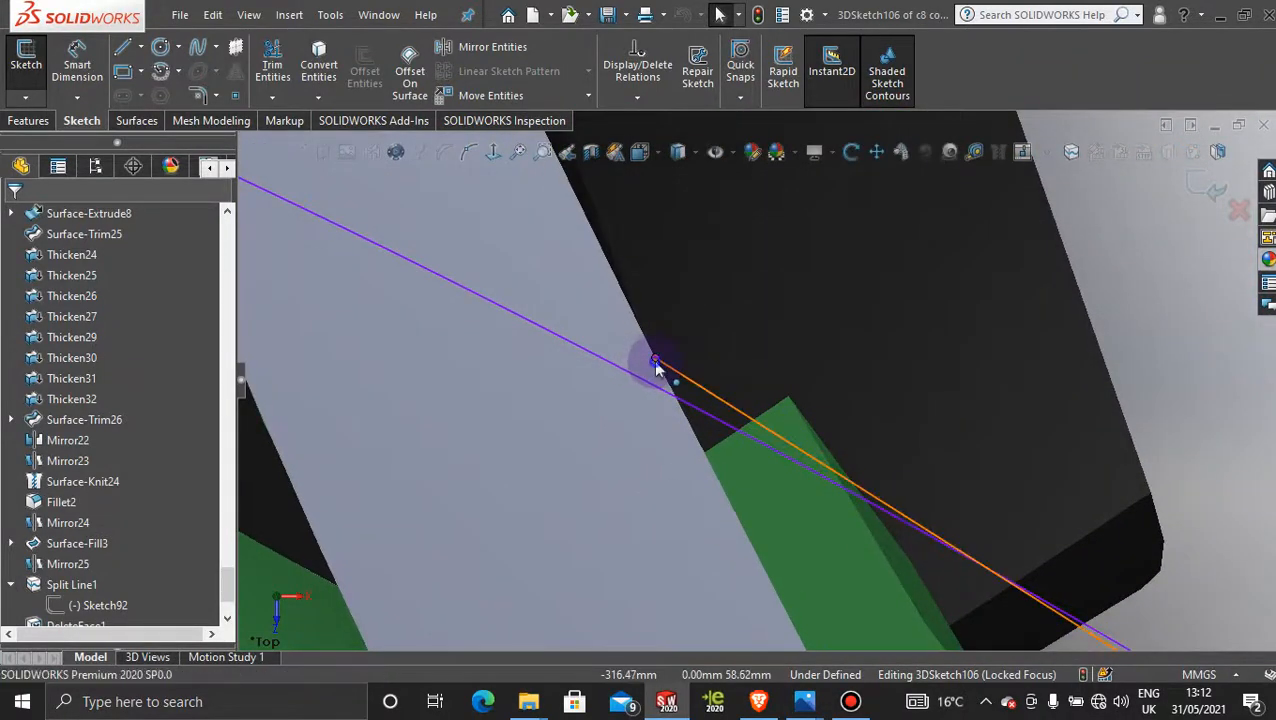
{"action": "double_click", "coordinate": [656, 367]}
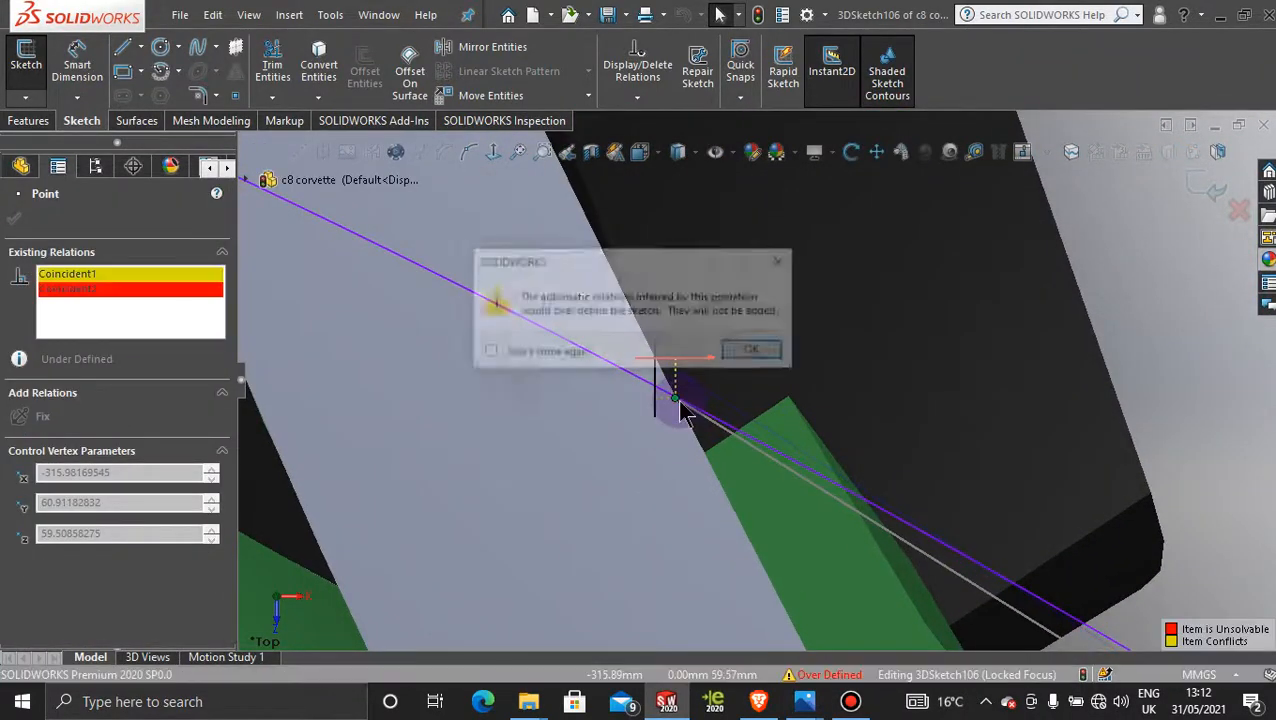
{"action": "left_click", "coordinate": [780, 258]}
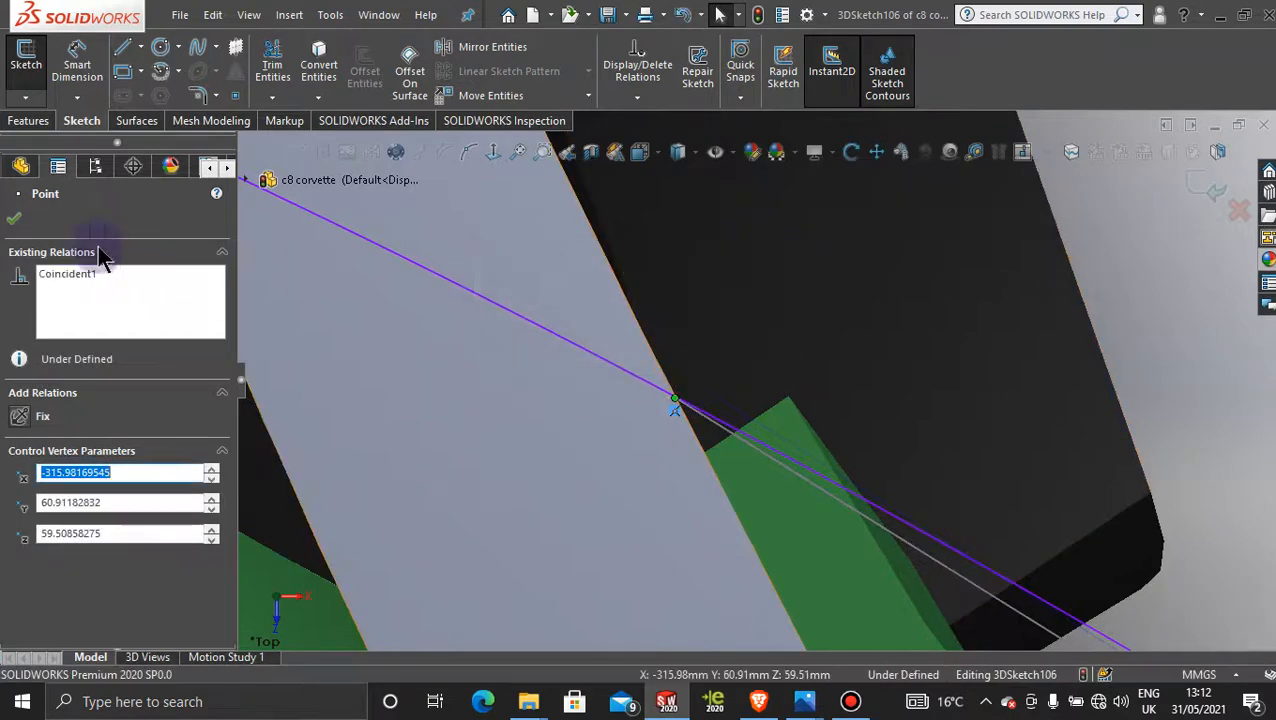
{"action": "middle_click_drag", "start_coordinate": [632, 464], "coordinate": [610, 340]}
{"action": "left_click", "coordinate": [14, 218]}
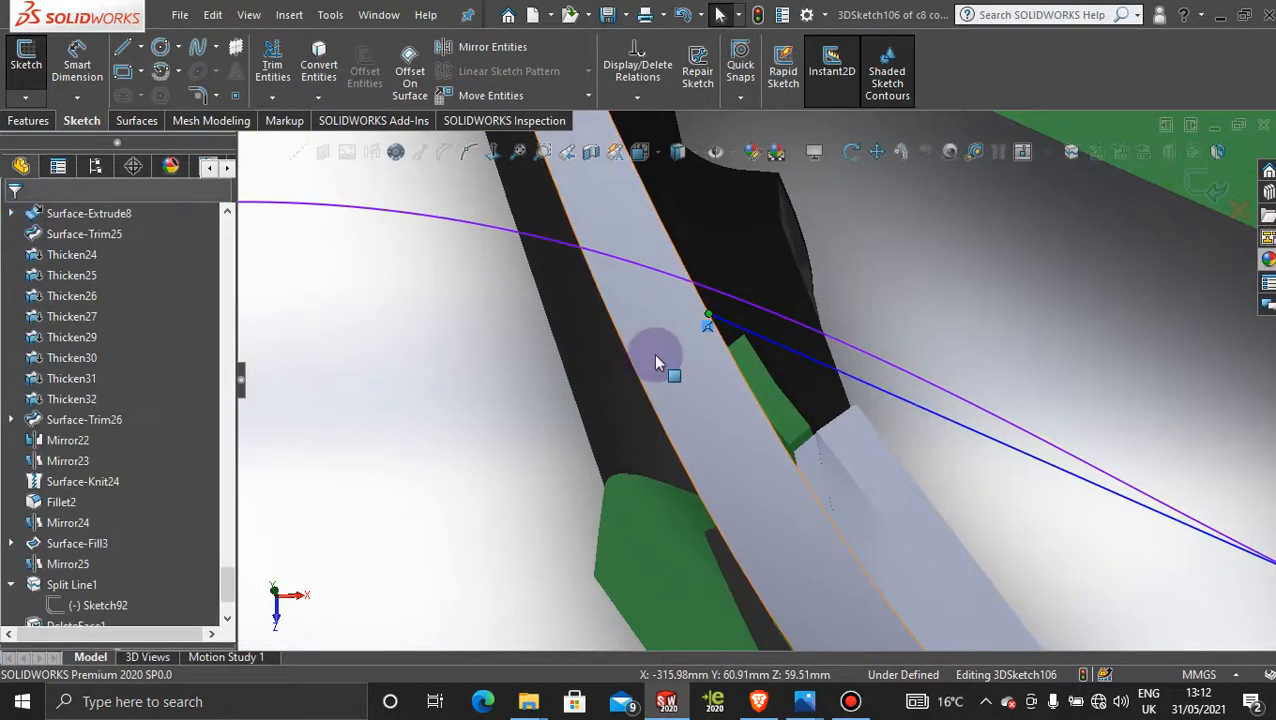
In the top view, adjust the spline's tangent handles at both ends so it follows the extended guide curve, and finish the sketch
{"action": "key", "text": "space"}
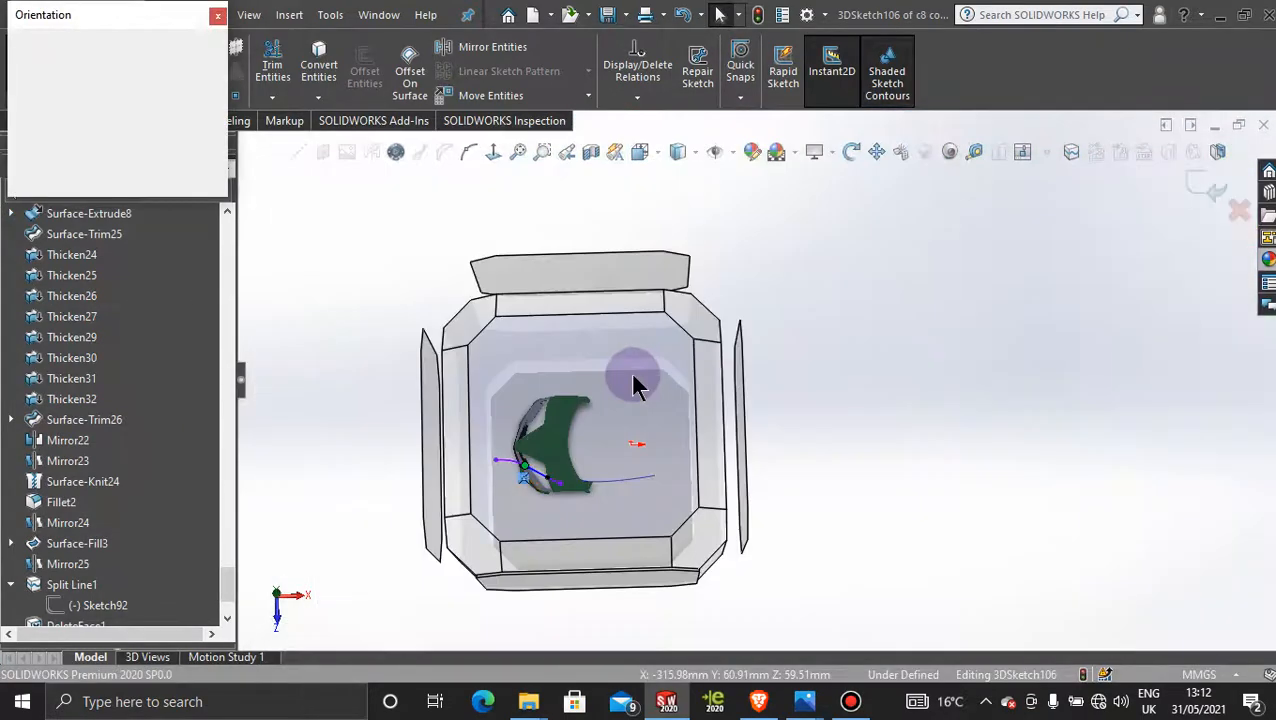
{"action": "left_click", "coordinate": [632, 381]}
{"action": "scroll", "coordinate": [645, 478], "scroll_direction": "down", "scroll_amount": 6}
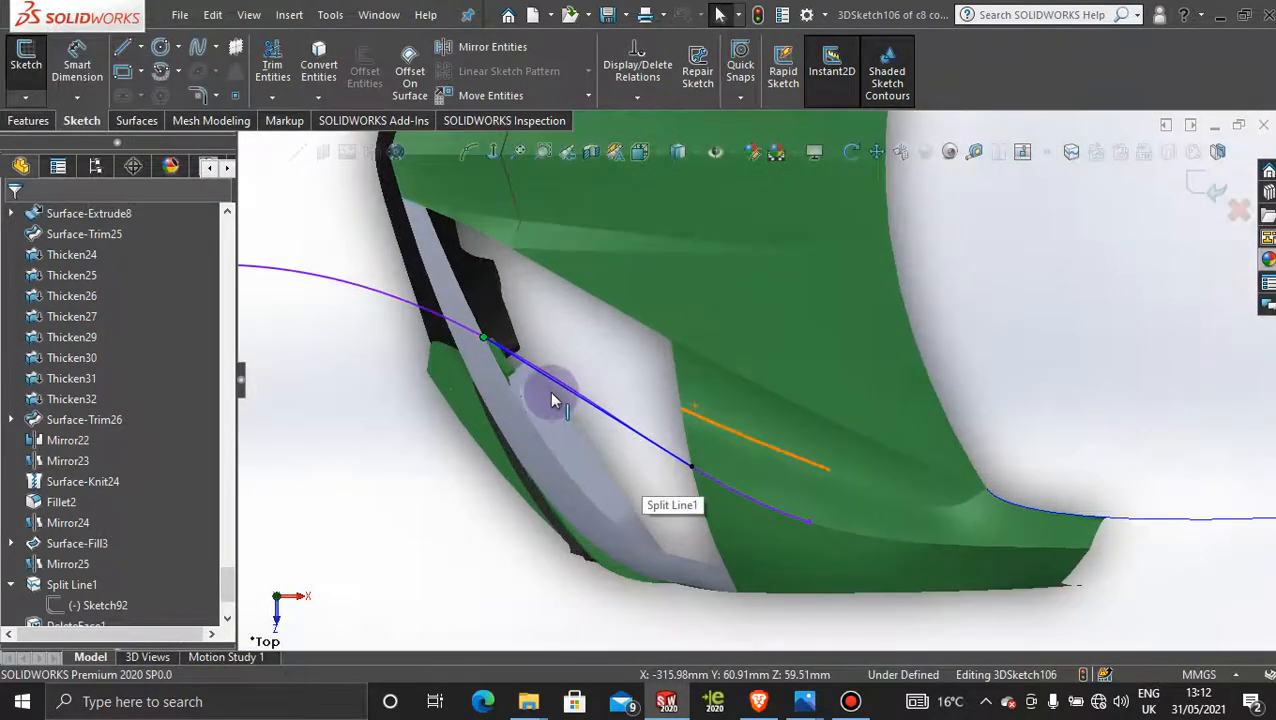
{"action": "left_click", "coordinate": [615, 352]}
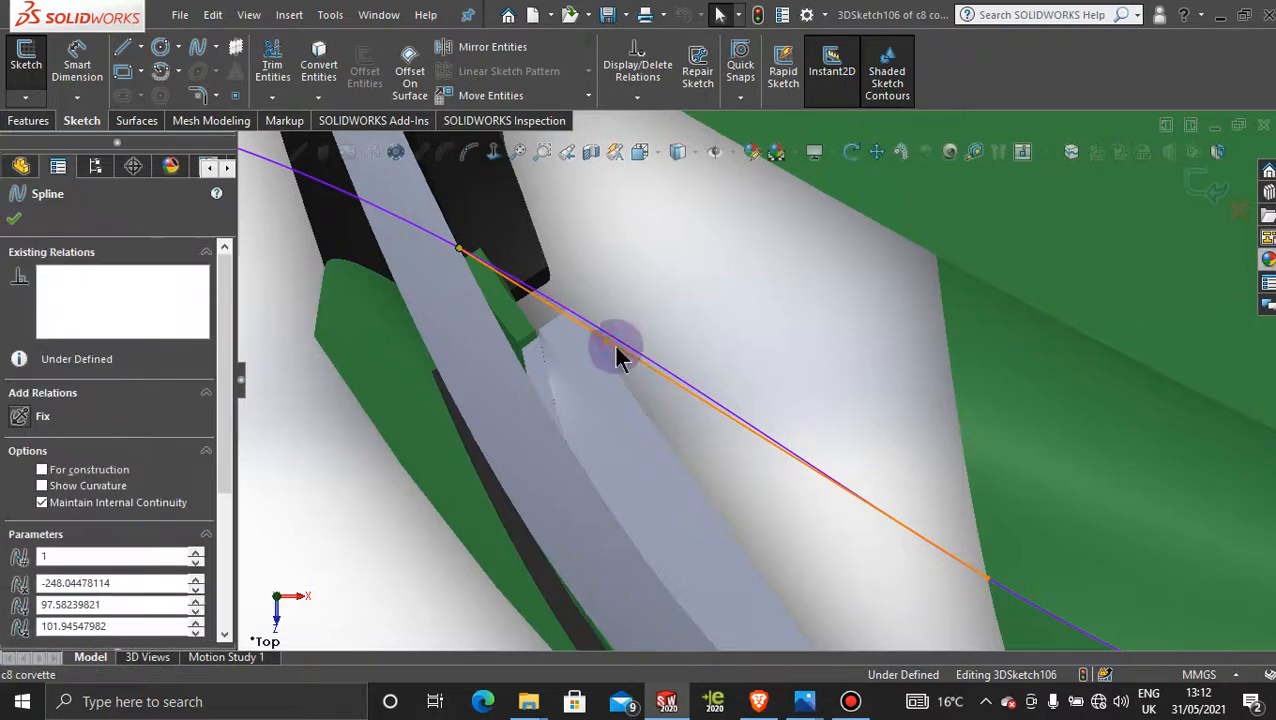
{"action": "left_click_drag", "start_coordinate": [672, 383], "coordinate": [609, 329]}
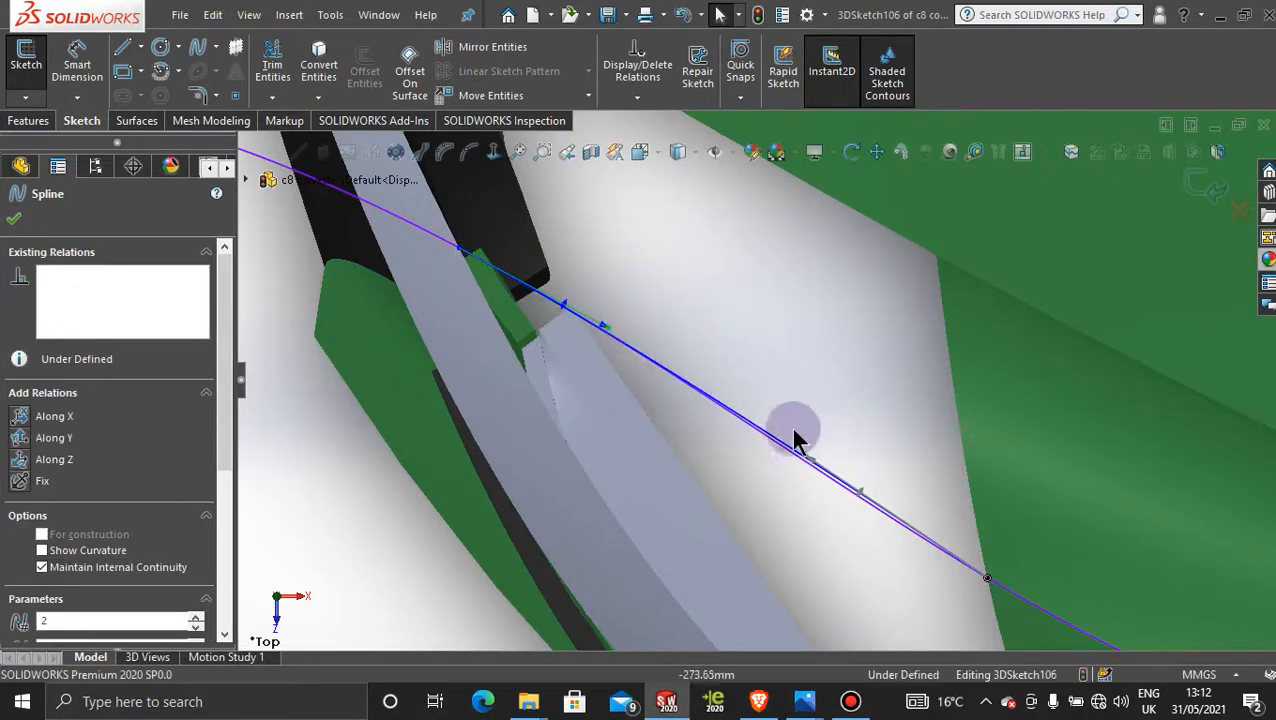
{"action": "left_click_drag", "start_coordinate": [806, 458], "coordinate": [802, 462]}
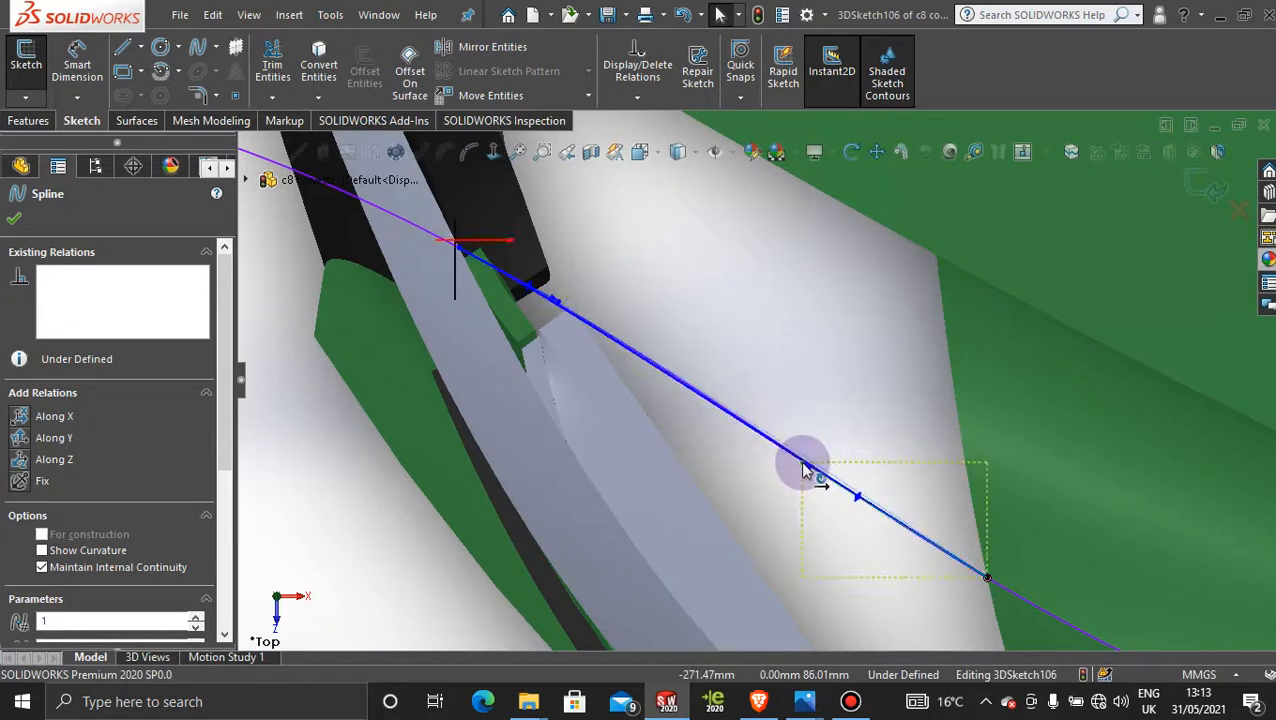
{"action": "left_click", "coordinate": [570, 306]}
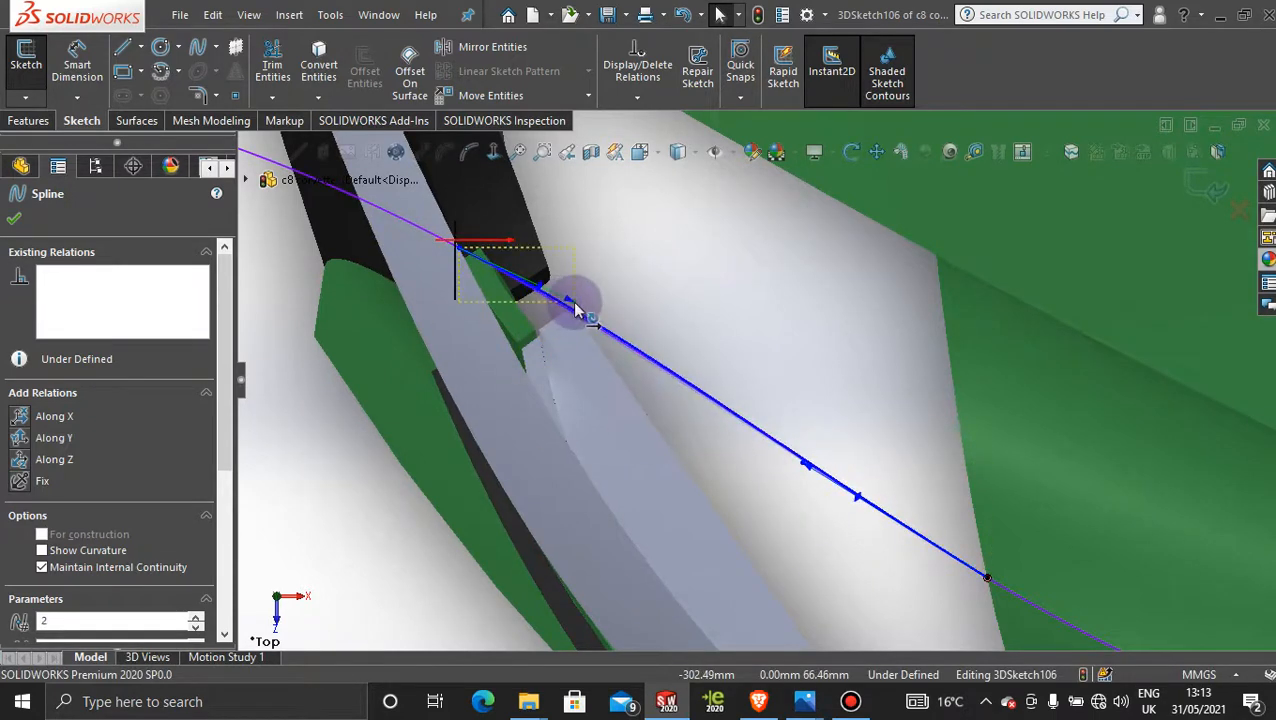
{"action": "left_click_drag", "start_coordinate": [572, 301], "coordinate": [569, 305]}
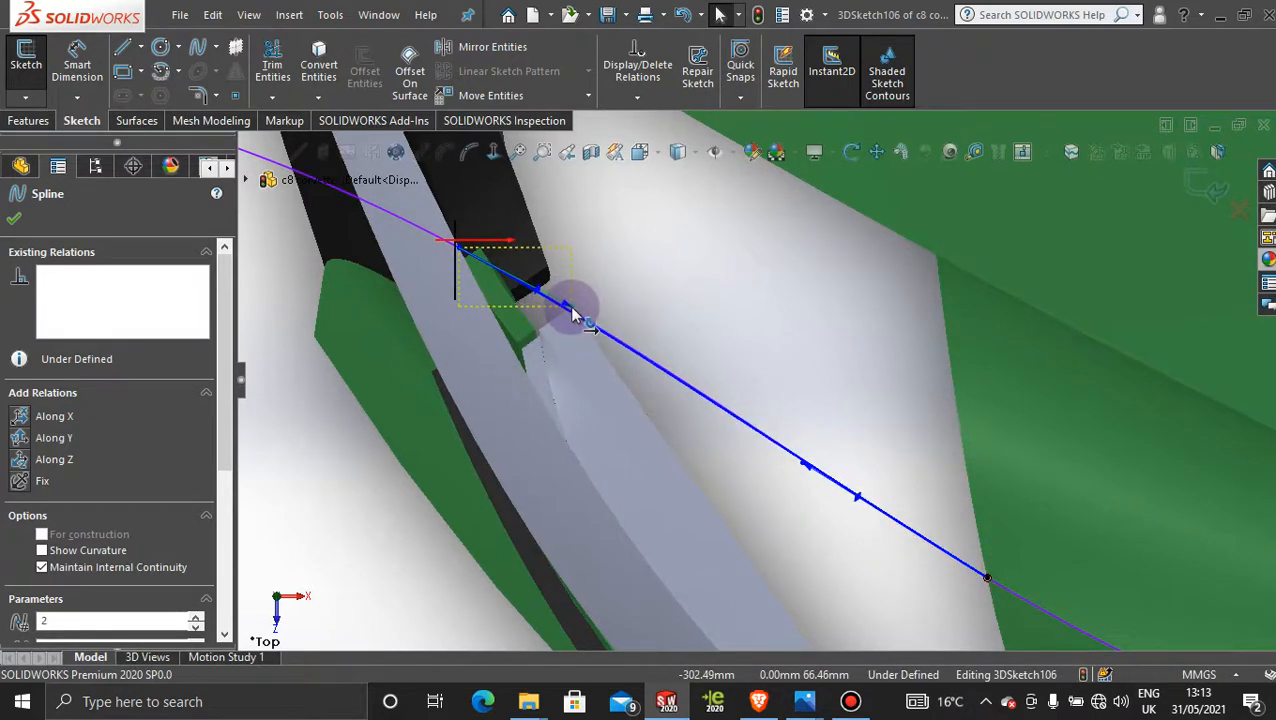
{"action": "scroll", "coordinate": [806, 464], "scroll_direction": "up", "scroll_amount": 5}
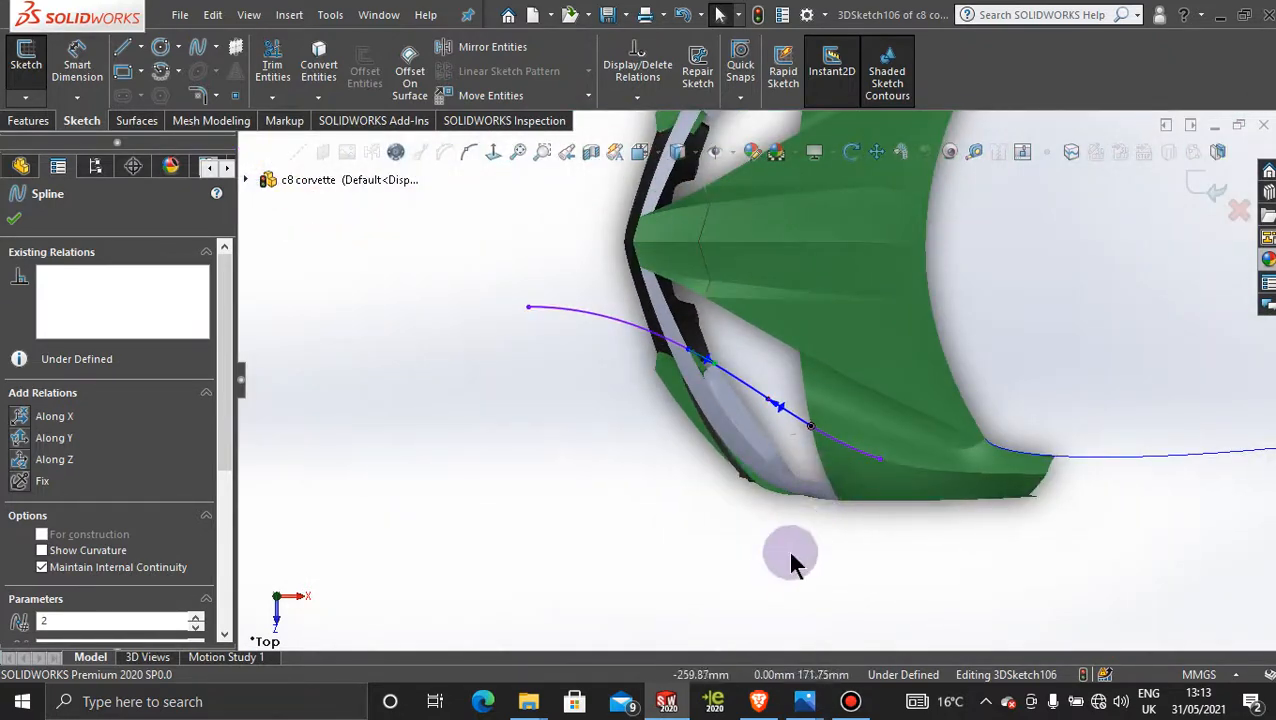
{"action": "middle_click_drag", "start_coordinate": [789, 552], "coordinate": [1180, 205]}
{"action": "left_click", "coordinate": [1190, 192]}
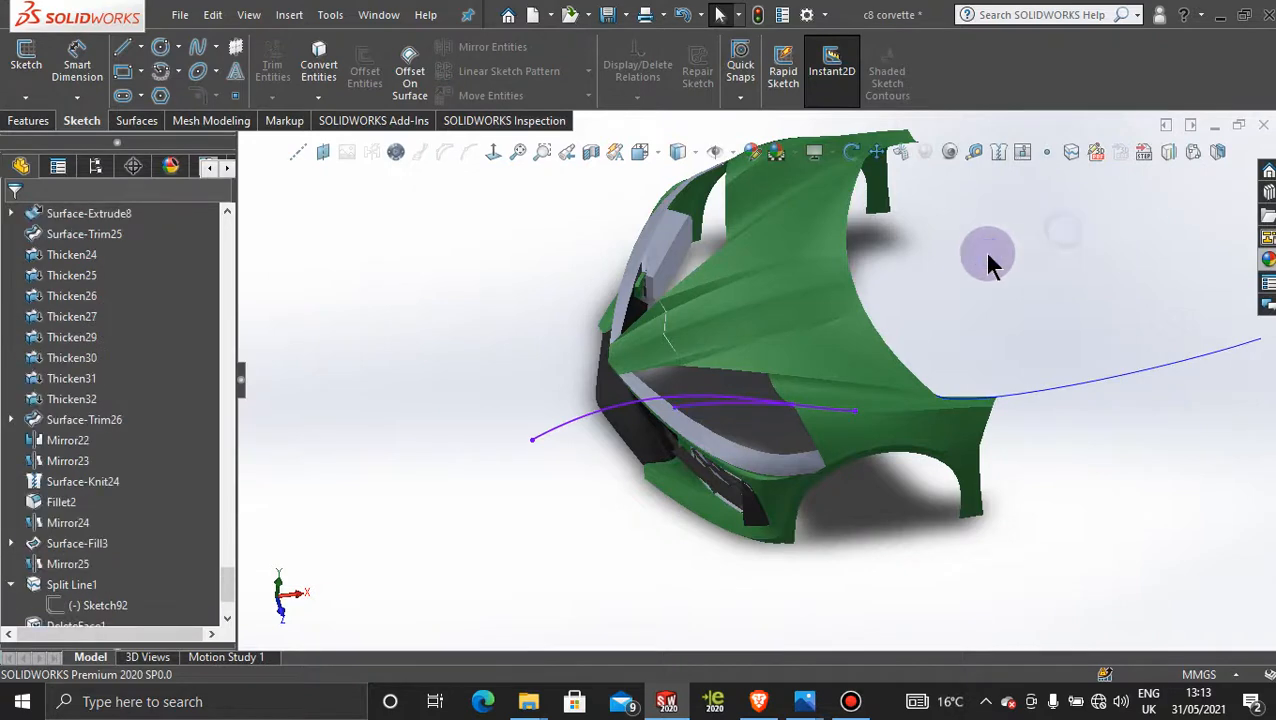
Hide the sketch of the long guide curve that extends past the bumper
{"action": "scroll", "coordinate": [530, 450], "scroll_direction": "down", "scroll_amount": 2}
{"action": "scroll", "coordinate": [530, 450], "scroll_direction": "down", "scroll_amount": 2}
{"action": "right_click", "coordinate": [653, 388]}
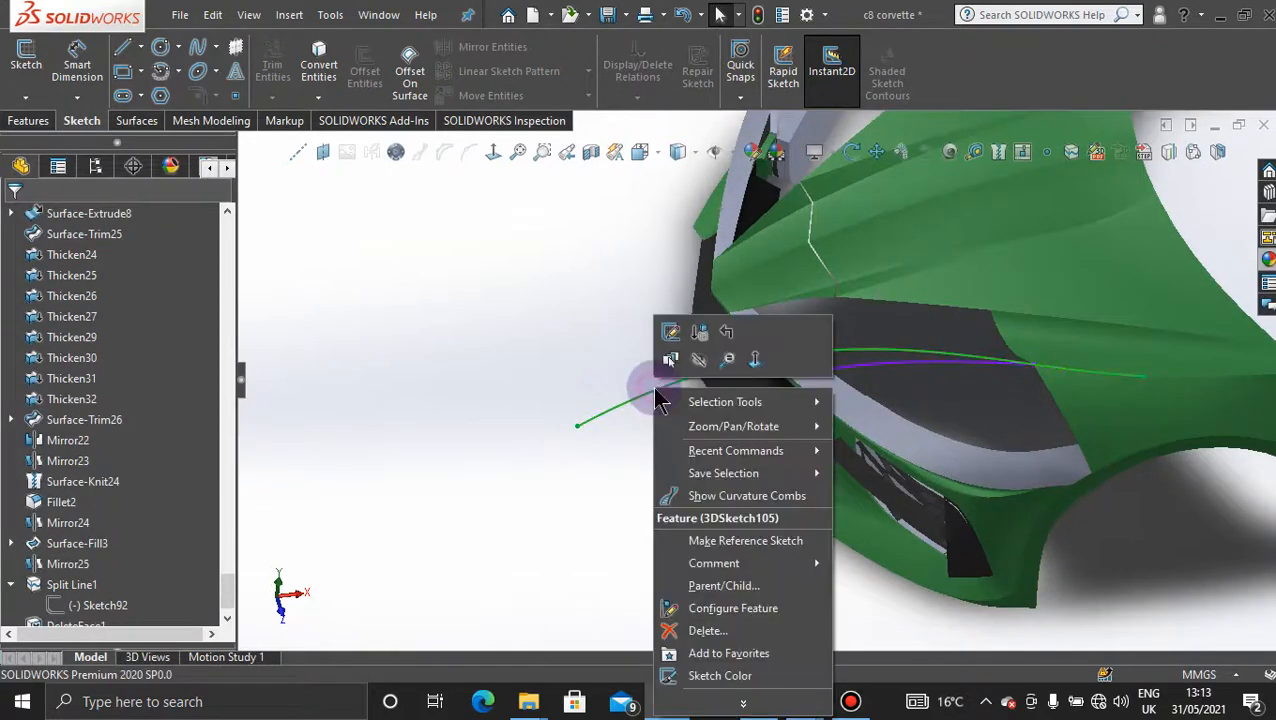
{"action": "left_click", "coordinate": [697, 360]}
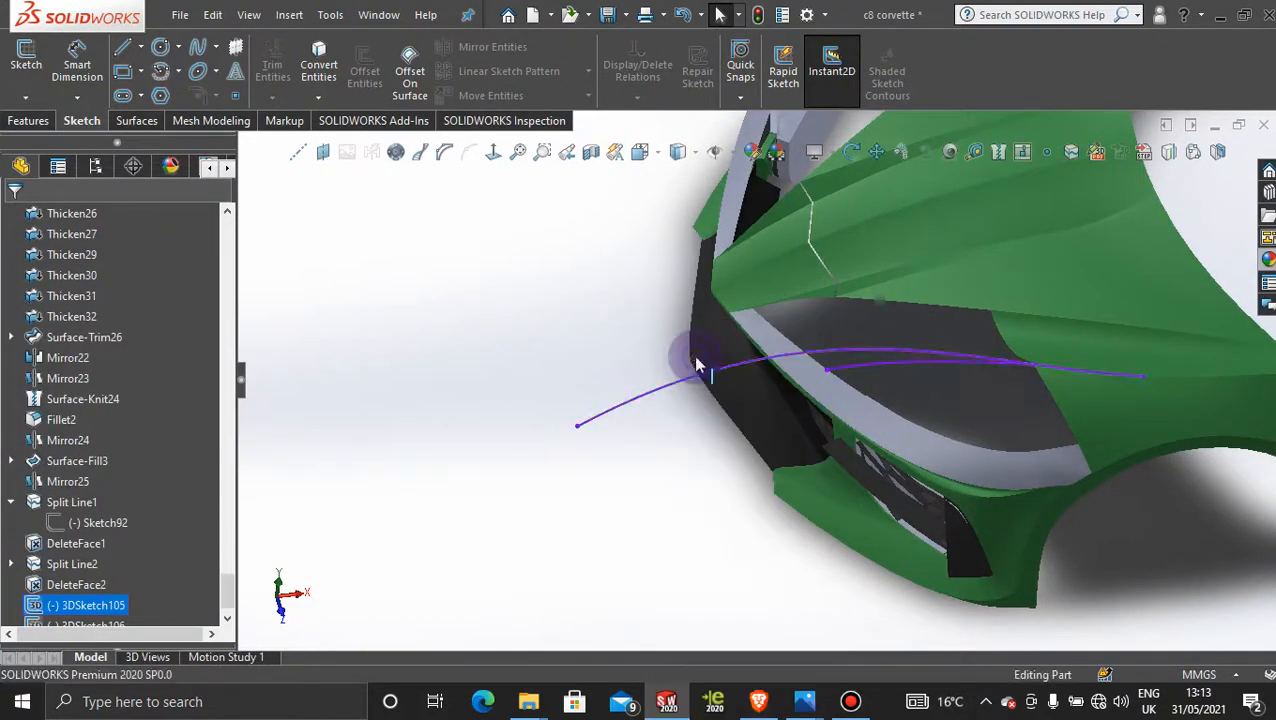
{"action": "scroll", "coordinate": [667, 528], "scroll_direction": "up", "scroll_amount": 4}
{"action": "middle_click_drag", "start_coordinate": [667, 528], "coordinate": [682, 469]}
{"action": "scroll", "coordinate": [954, 273], "scroll_direction": "down", "scroll_amount": 4}
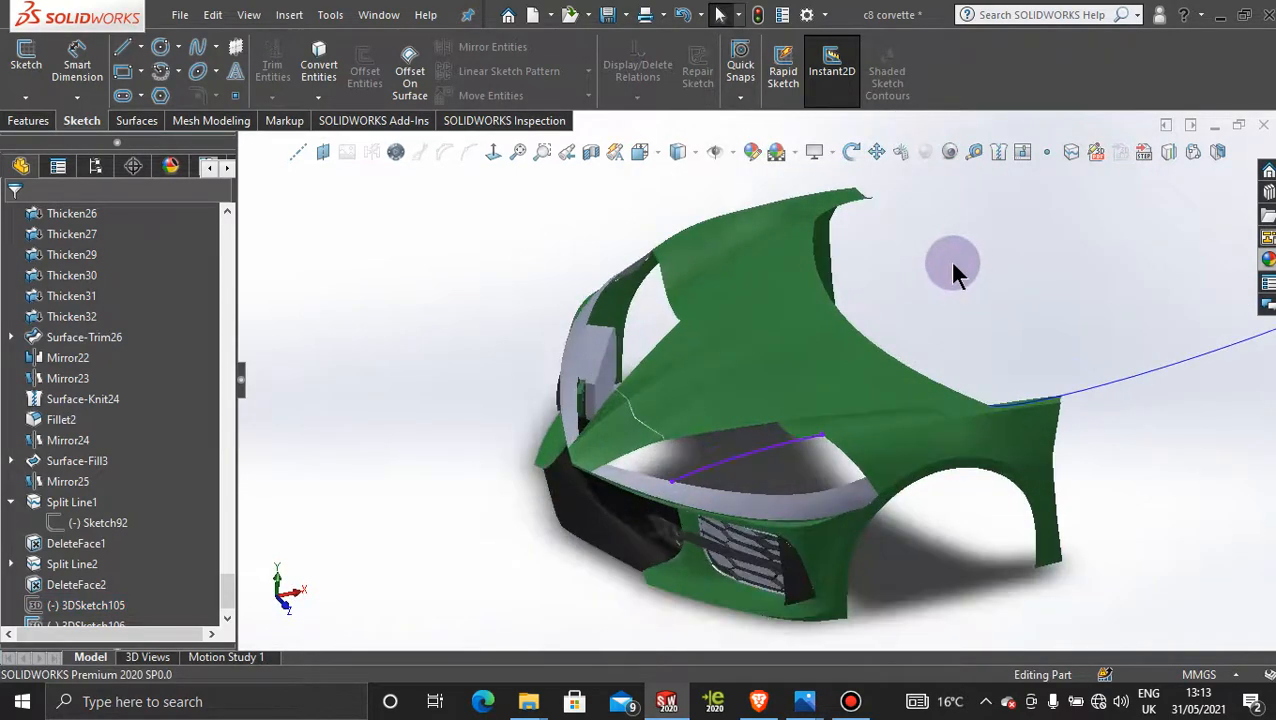
{"action": "middle_click_drag", "start_coordinate": [931, 330], "coordinate": [948, 302]}
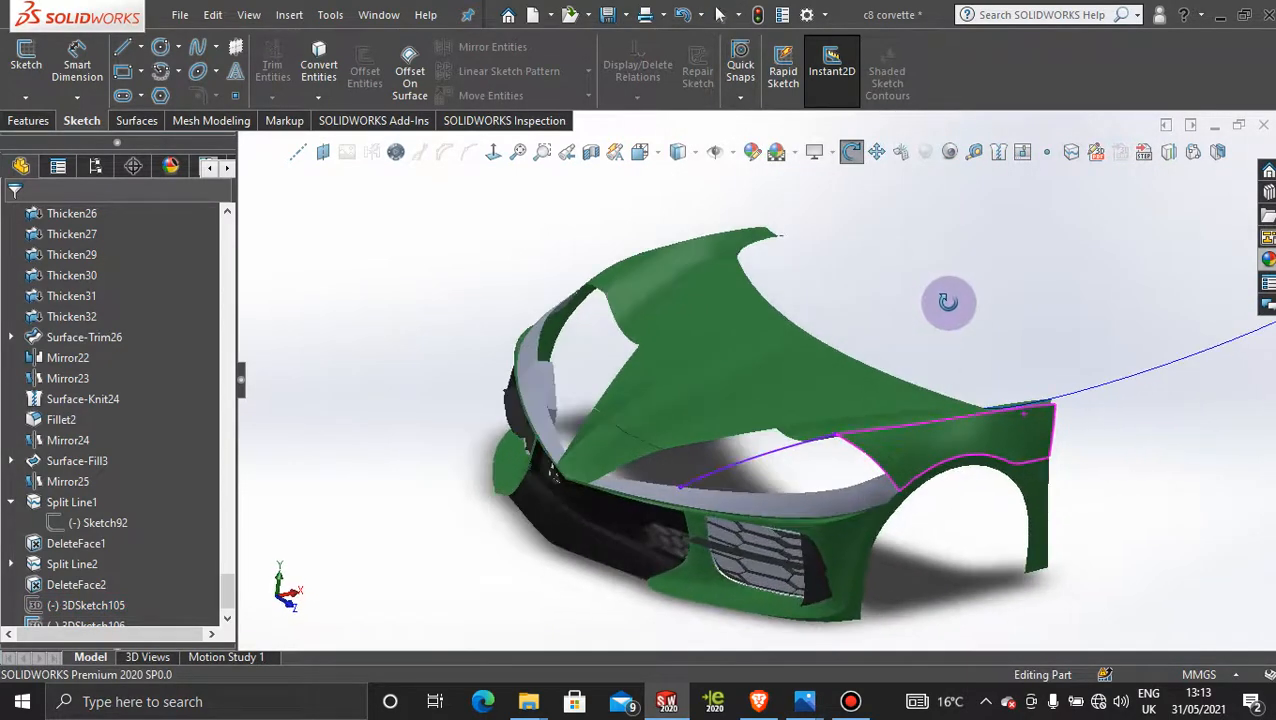
{"action": "mouse_move", "coordinate": [838, 468]}
{"action": "middle_mouse_down"}
{"action": "mouse_move", "coordinate": [806, 450]}
{"action": "mouse_move", "coordinate": [832, 464]}
{"action": "middle_mouse_up"}
{"action": "left_click", "coordinate": [854, 703]}
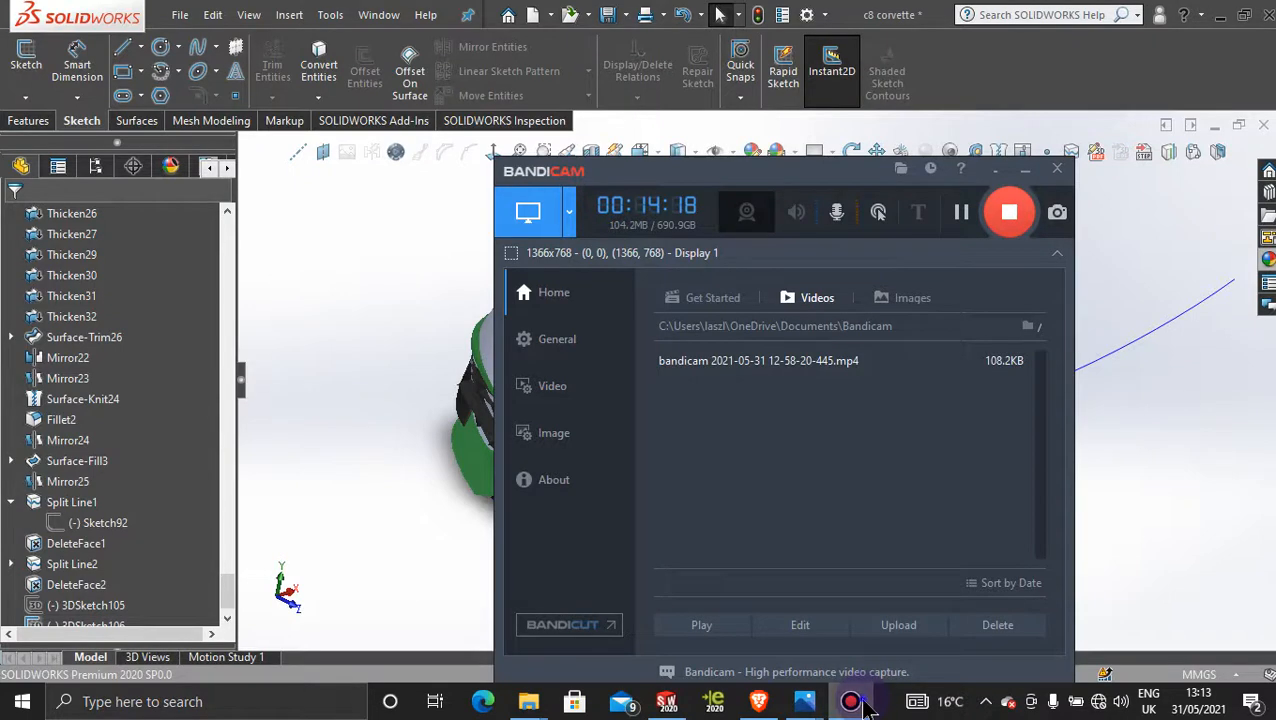
{"action": "left_click", "coordinate": [858, 703]}
Start a 3D sketch and run a multi-point spline along the hood edge from the headlight opening's rear corner to near the hood split line
{"action": "middle_click_drag", "start_coordinate": [840, 483], "coordinate": [805, 480]}
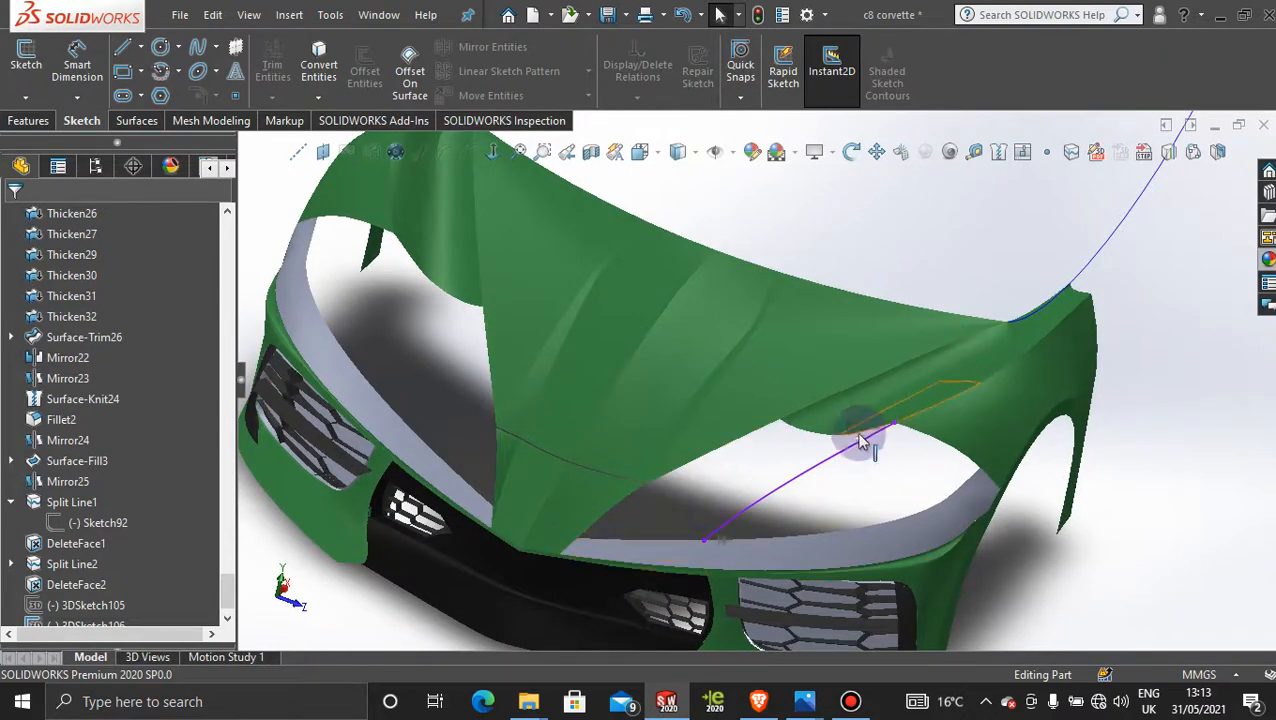
{"action": "middle_click_drag", "start_coordinate": [862, 490], "coordinate": [850, 510]}
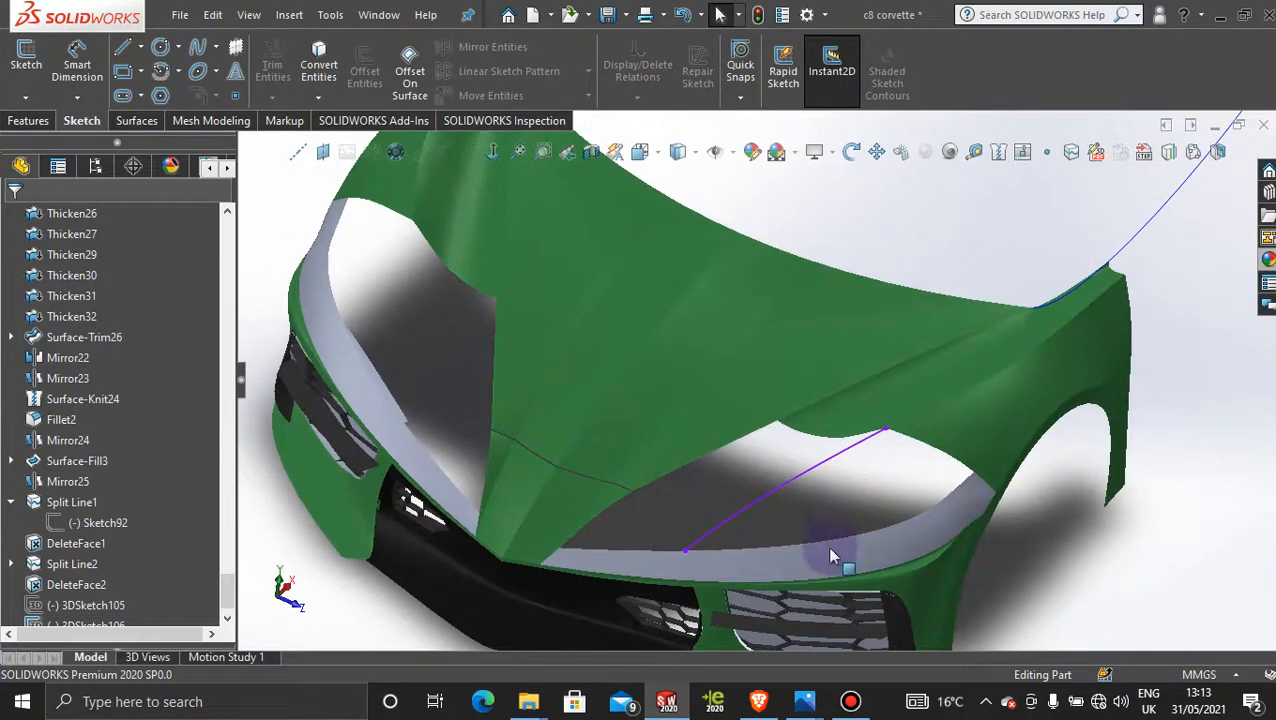
{"action": "scroll", "coordinate": [770, 537], "scroll_direction": "down", "scroll_amount": 2}
{"action": "mouse_move", "coordinate": [701, 473]}
{"action": "middle_mouse_down"}
{"action": "mouse_move", "coordinate": [686, 470]}
{"action": "mouse_move", "coordinate": [699, 477]}
{"action": "middle_mouse_up"}
{"action": "scroll", "coordinate": [690, 480], "scroll_direction": "down", "scroll_amount": 2}
{"action": "scroll", "coordinate": [585, 520], "scroll_direction": "down", "scroll_amount": 1}
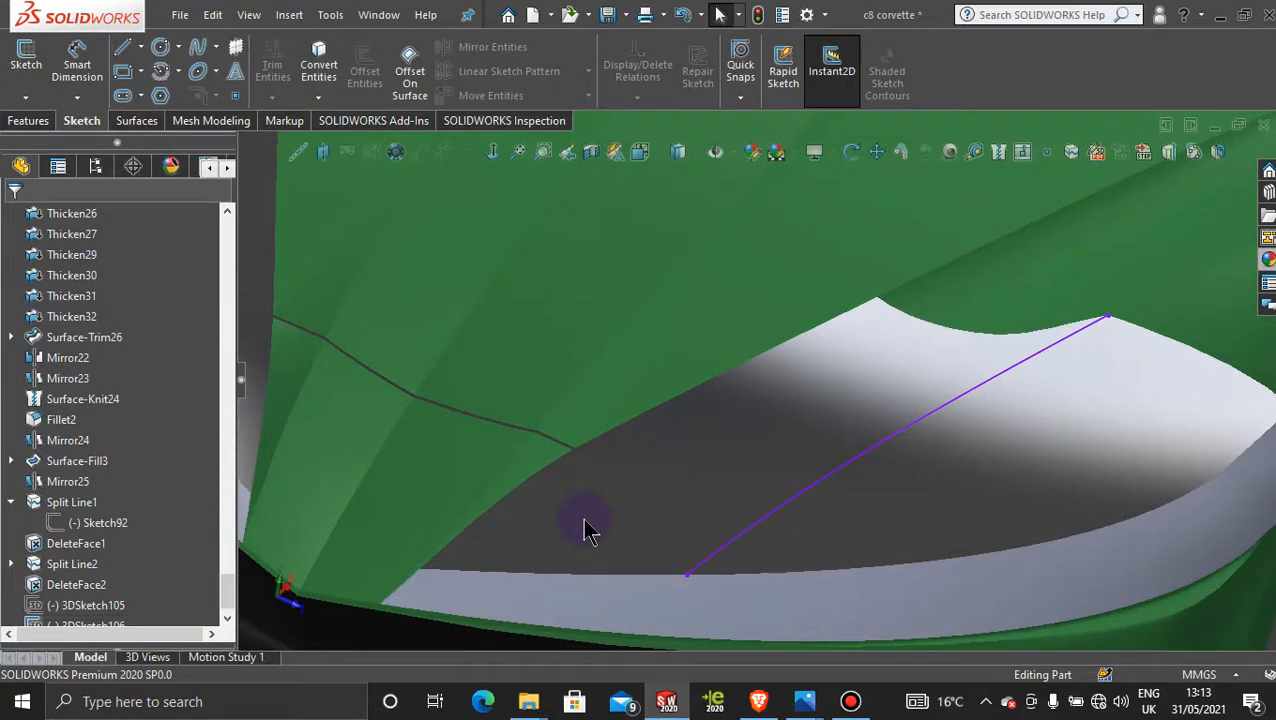
{"action": "left_click", "coordinate": [25, 97]}
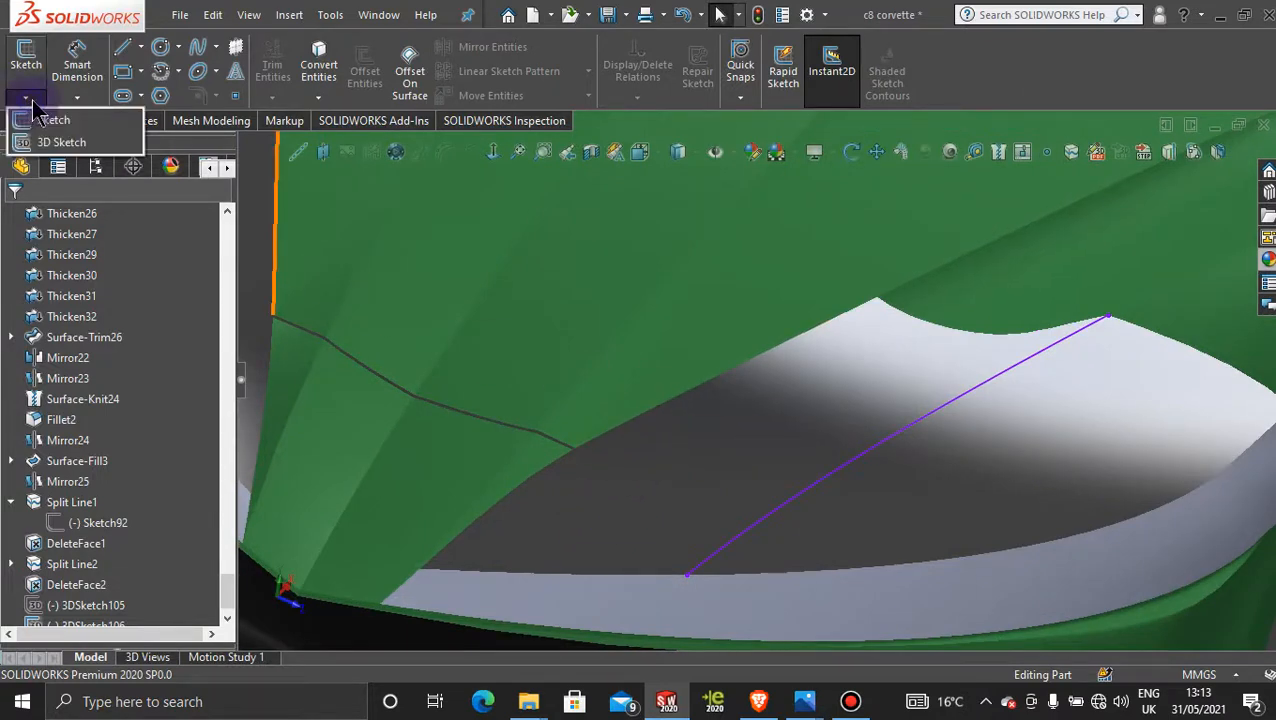
{"action": "left_click", "coordinate": [40, 136]}
{"action": "left_click", "coordinate": [197, 54]}
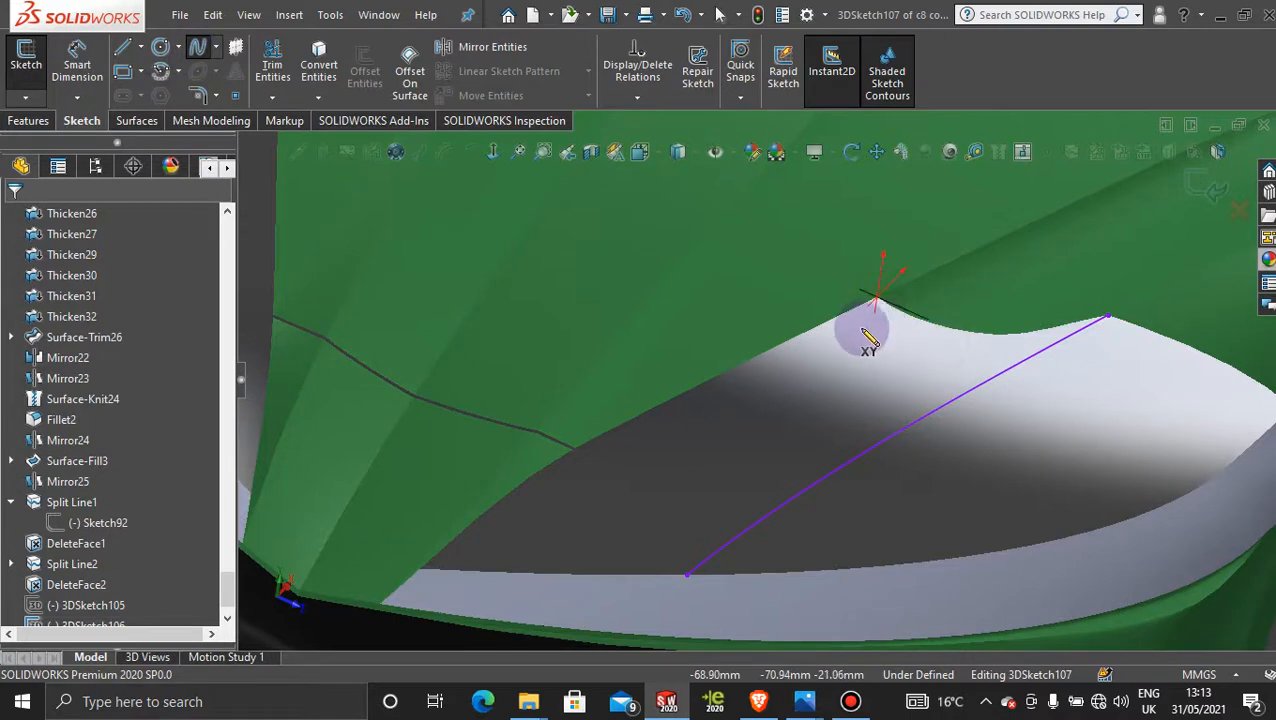
{"action": "left_click", "coordinate": [877, 298]}
{"action": "left_click", "coordinate": [836, 319]}
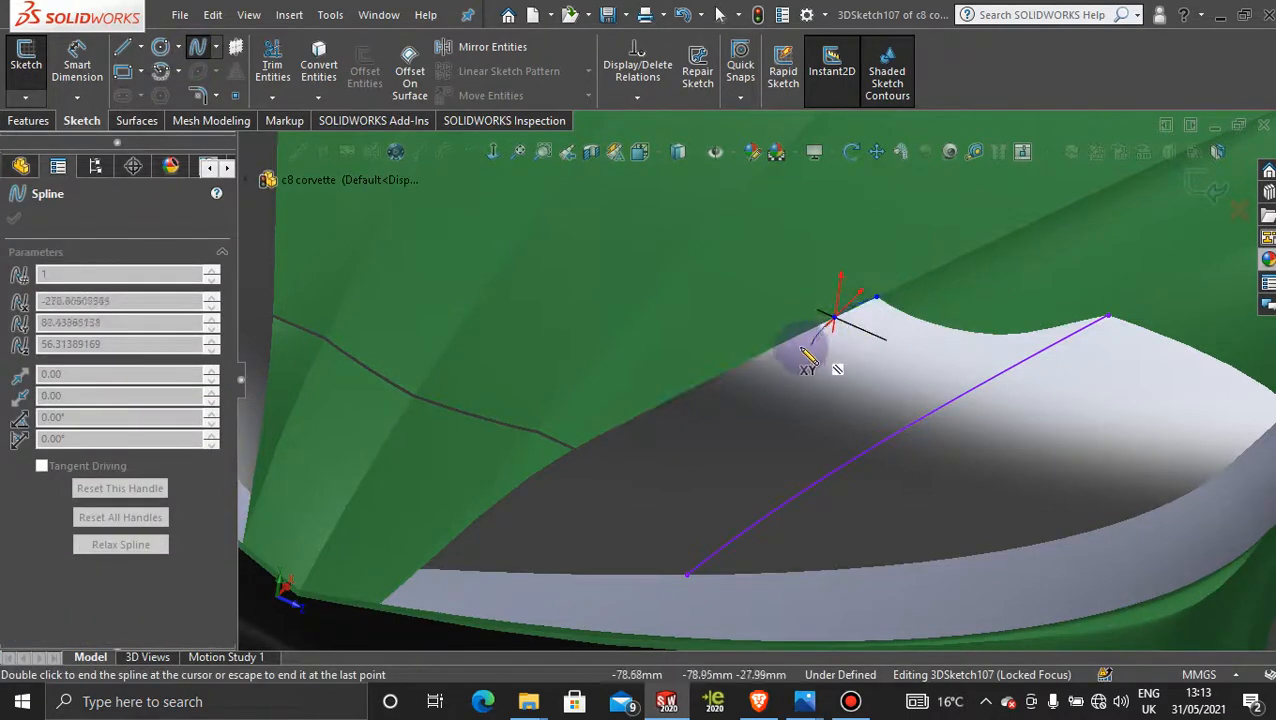
{"action": "left_click", "coordinate": [784, 345]}
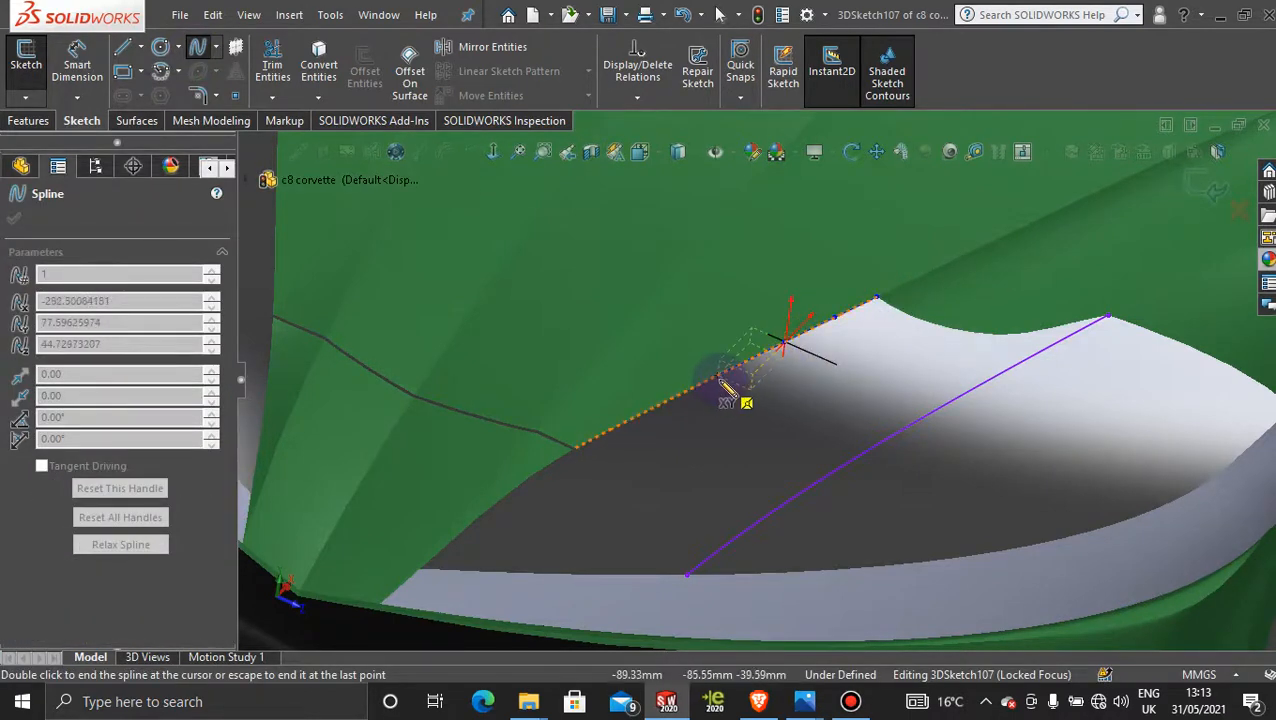
{"action": "left_click", "coordinate": [717, 380]}
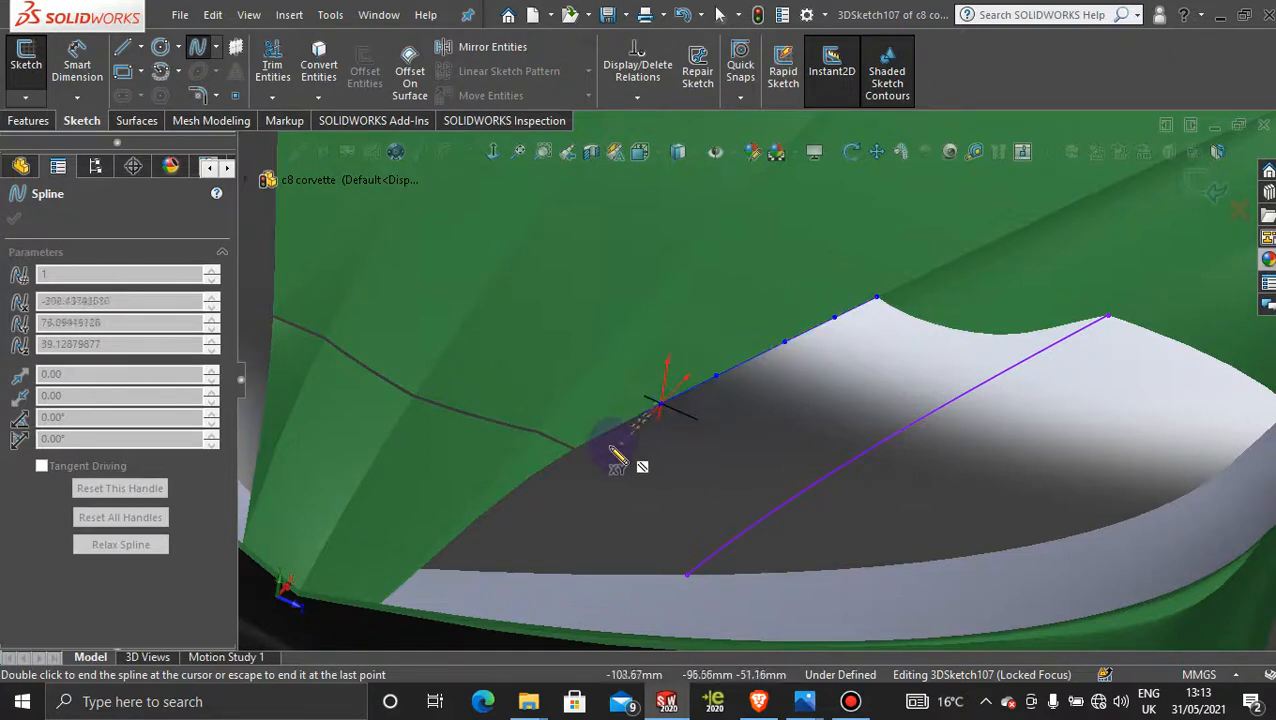
{"action": "scroll", "coordinate": [664, 414], "scroll_direction": "down", "scroll_amount": 2}
{"action": "left_click", "coordinate": [650, 404]}
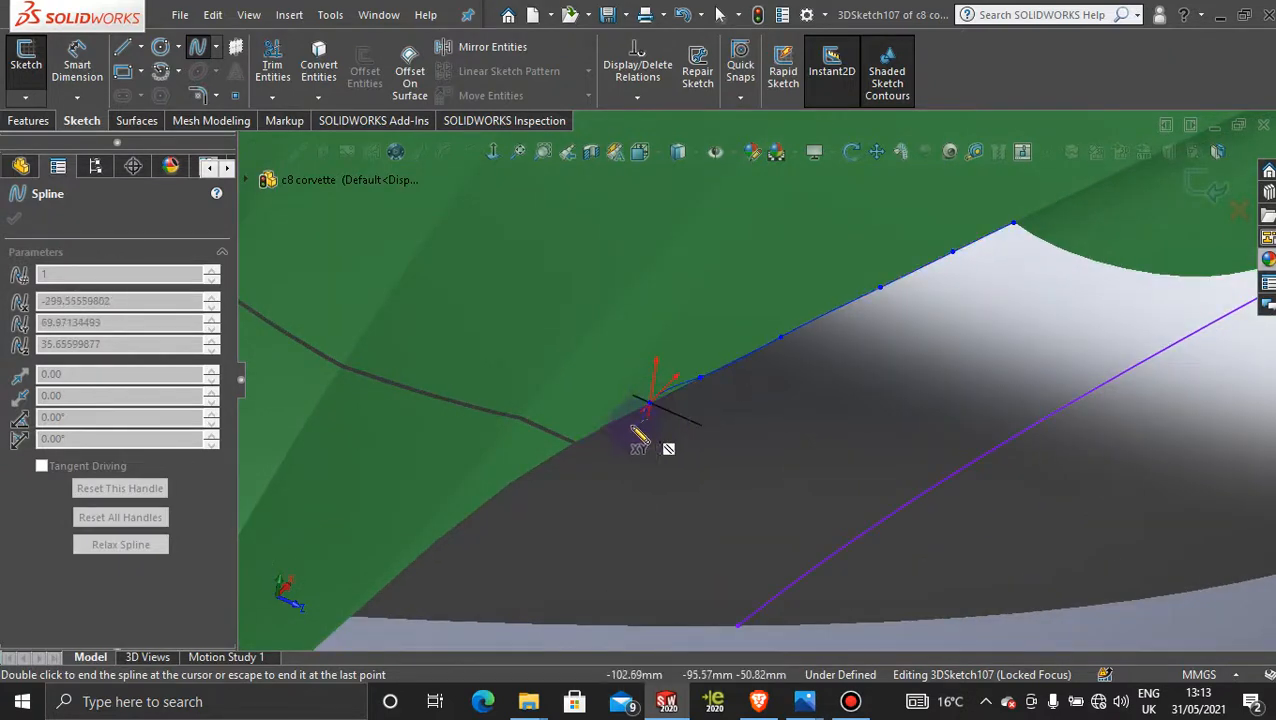
{"action": "left_click", "coordinate": [612, 426]}
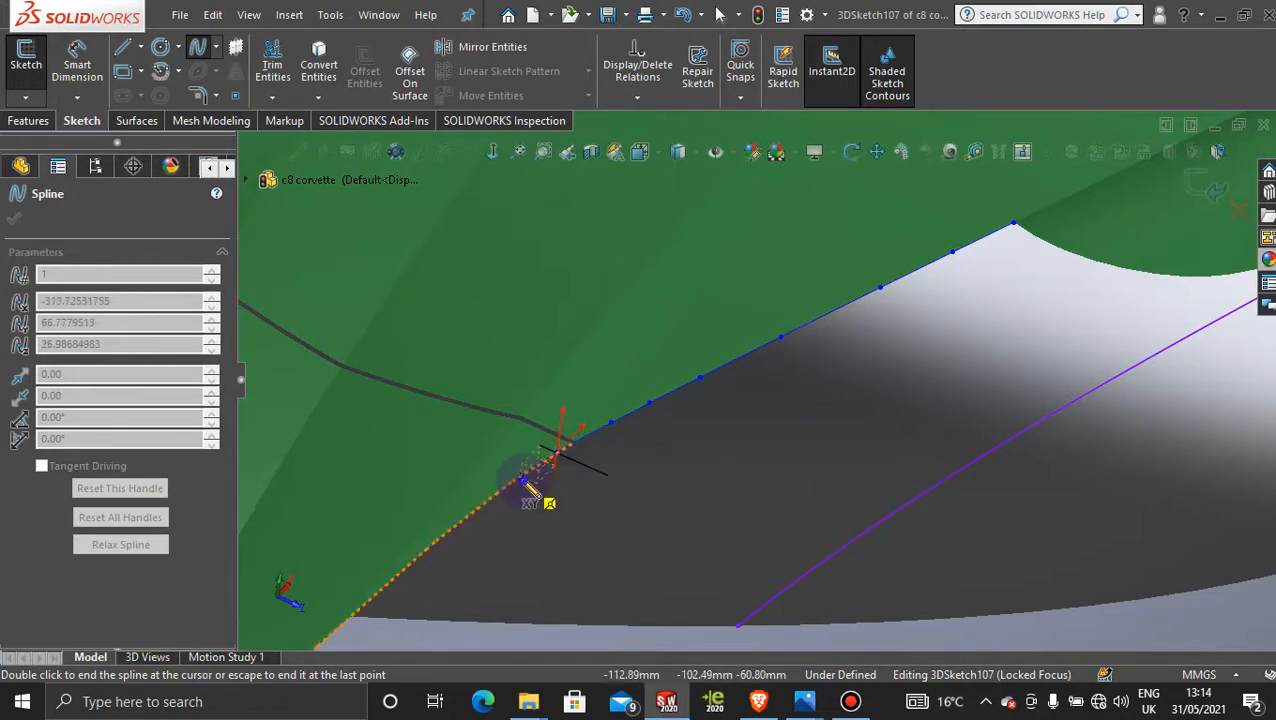
Continue the spline along the hood edge to the corner where it meets the front trim strip, and finish the sketch
{"action": "left_click", "coordinate": [521, 476]}
{"action": "left_click", "coordinate": [488, 499]}
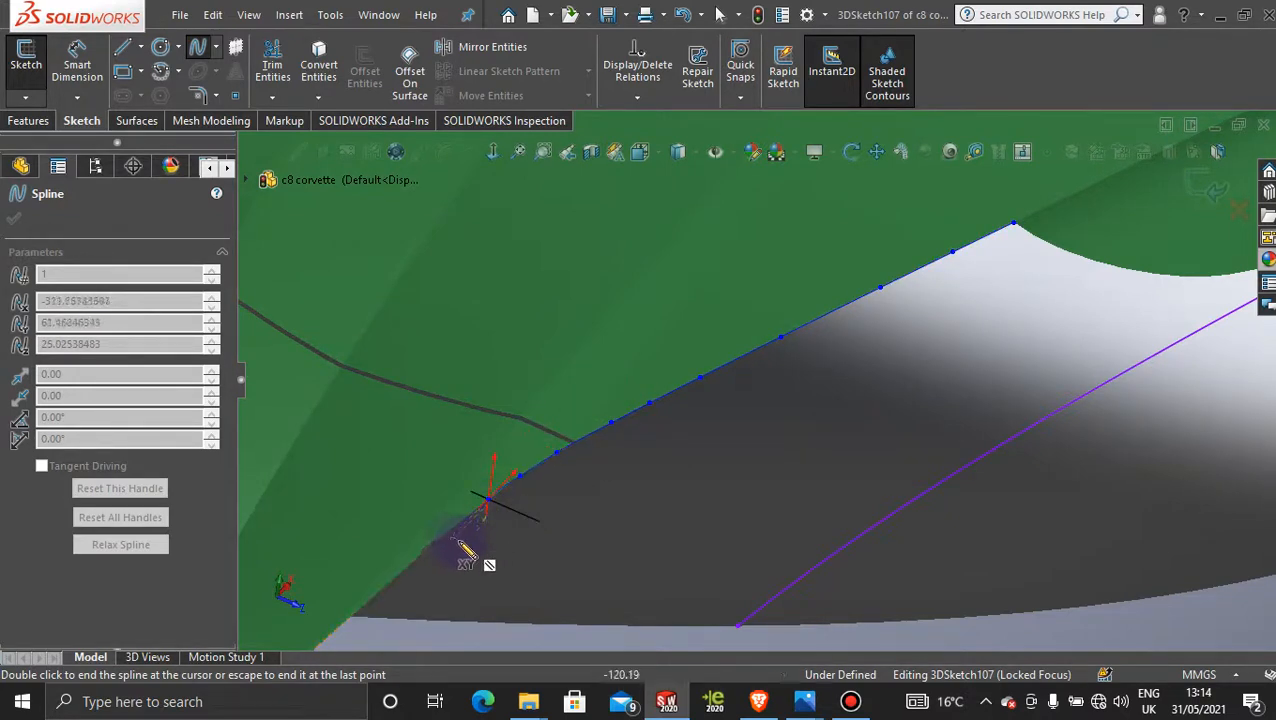
{"action": "left_click", "coordinate": [447, 548]}
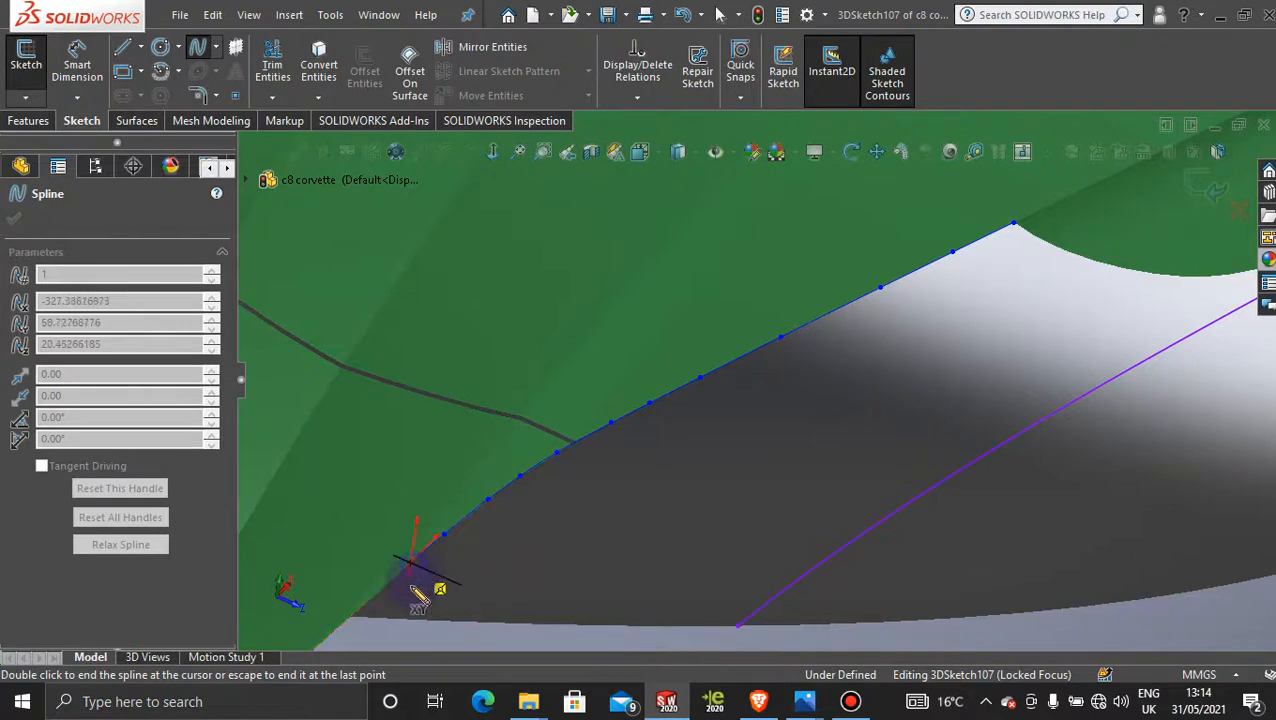
{"action": "left_click", "coordinate": [384, 591]}
{"action": "scroll", "coordinate": [384, 604], "scroll_direction": "down", "scroll_amount": 4}
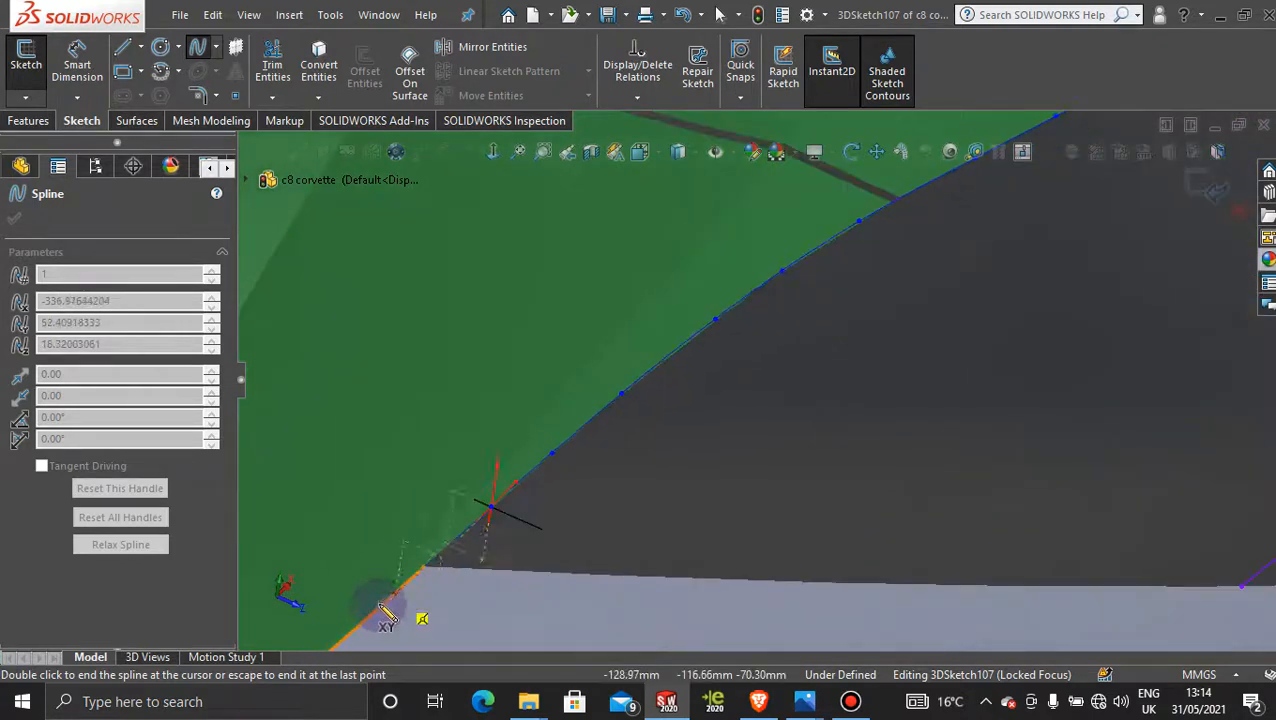
{"action": "left_click", "coordinate": [450, 548]}
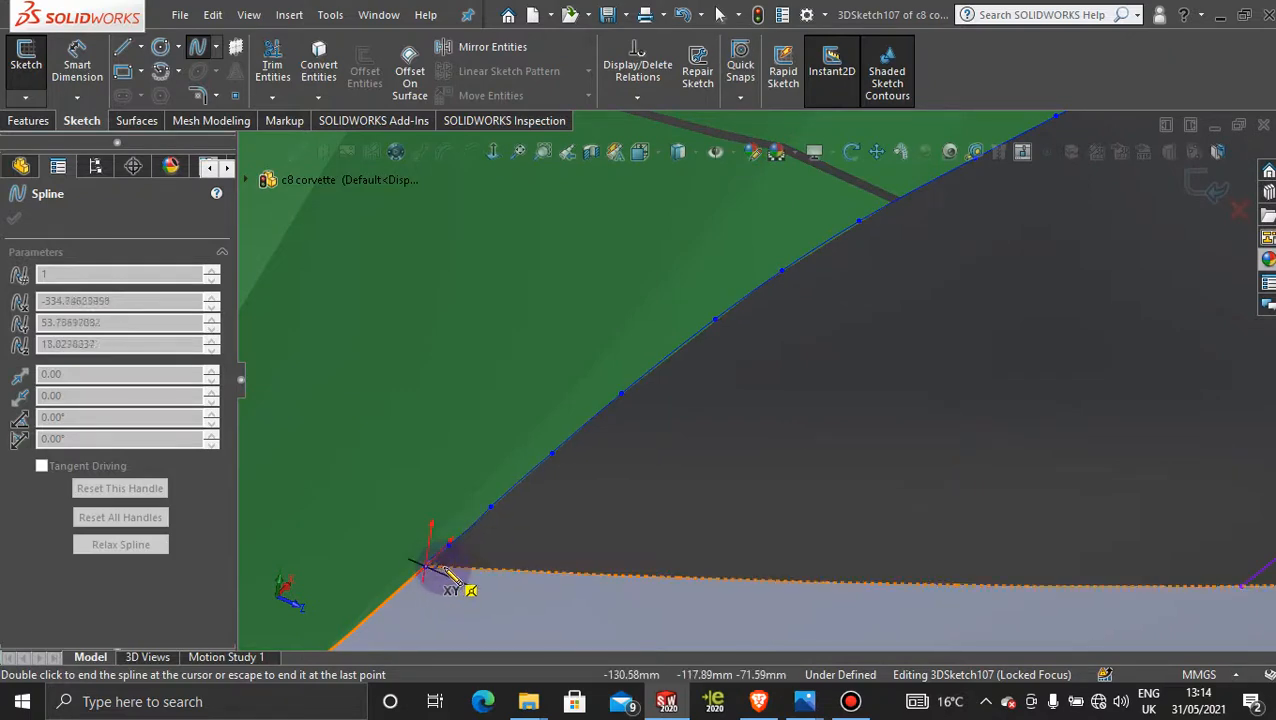
{"action": "double_click", "coordinate": [444, 565]}
{"action": "scroll", "coordinate": [740, 507], "scroll_direction": "up", "scroll_amount": 6}
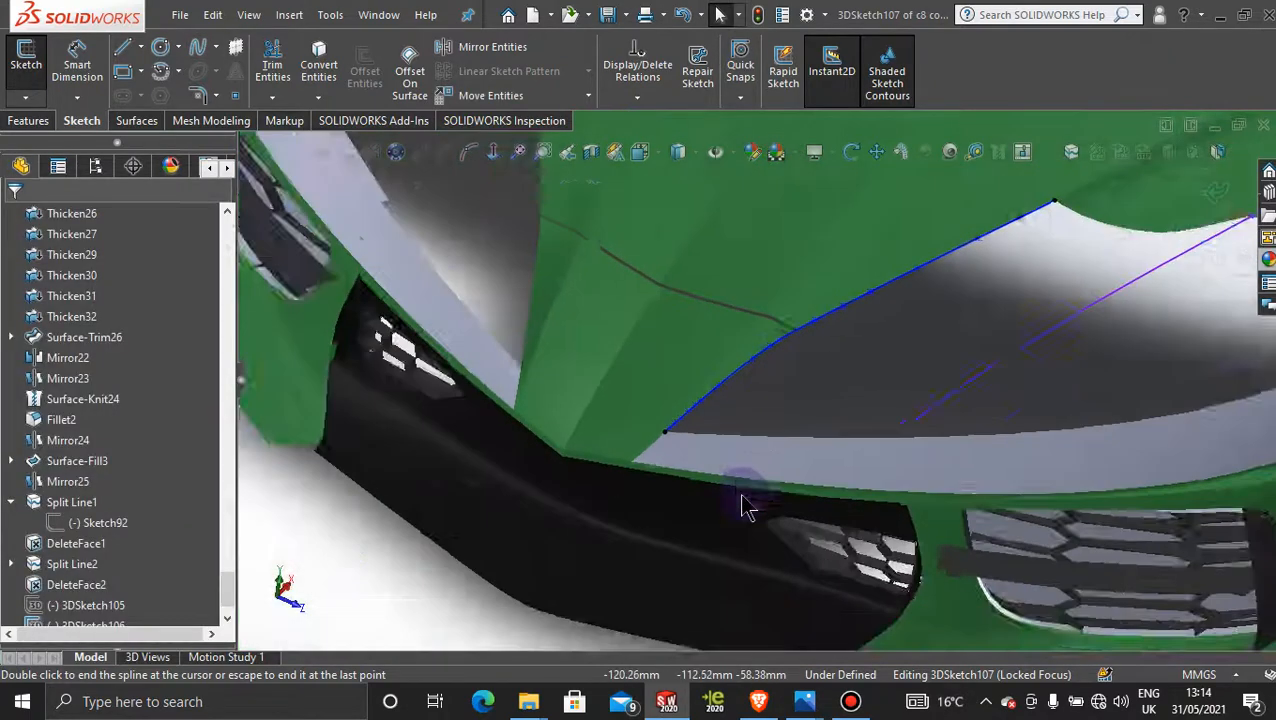
{"action": "left_click", "coordinate": [1198, 184]}
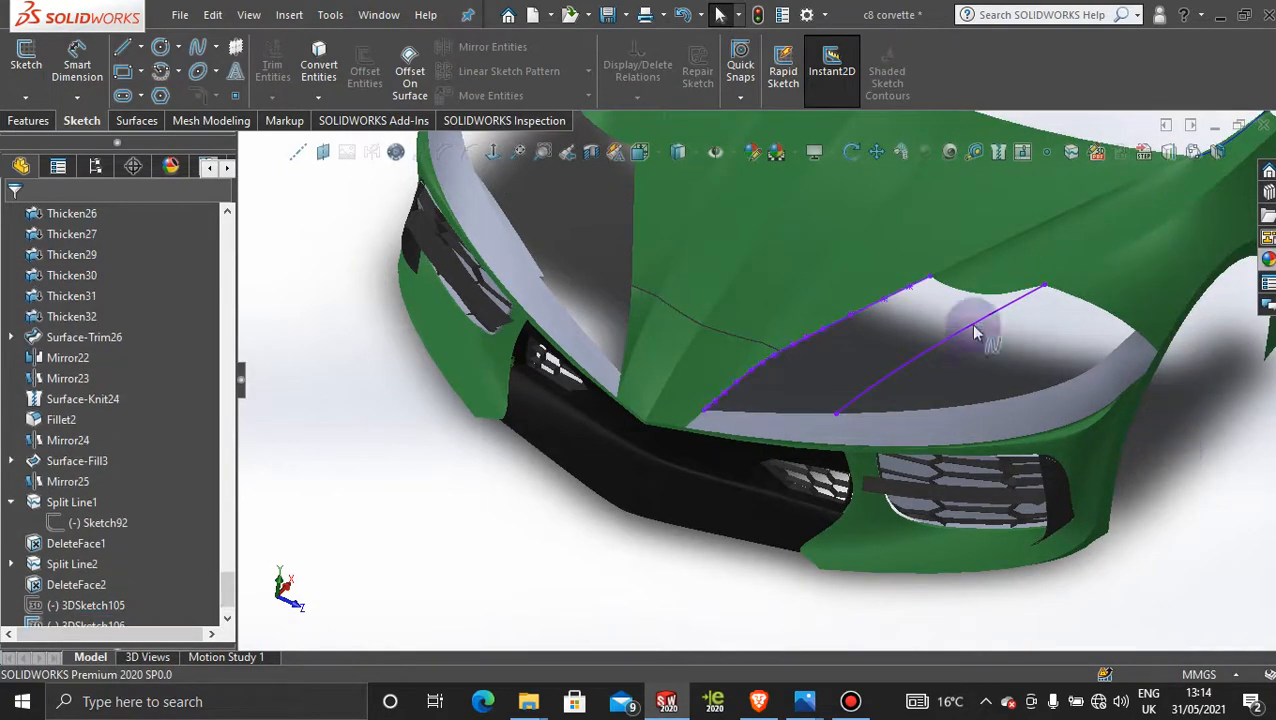
Edit the sketch of the spline crossing the headlight opening and make the spline tangent to the fender crease edge
{"action": "scroll", "coordinate": [1062, 355], "scroll_direction": "down", "scroll_amount": 3}
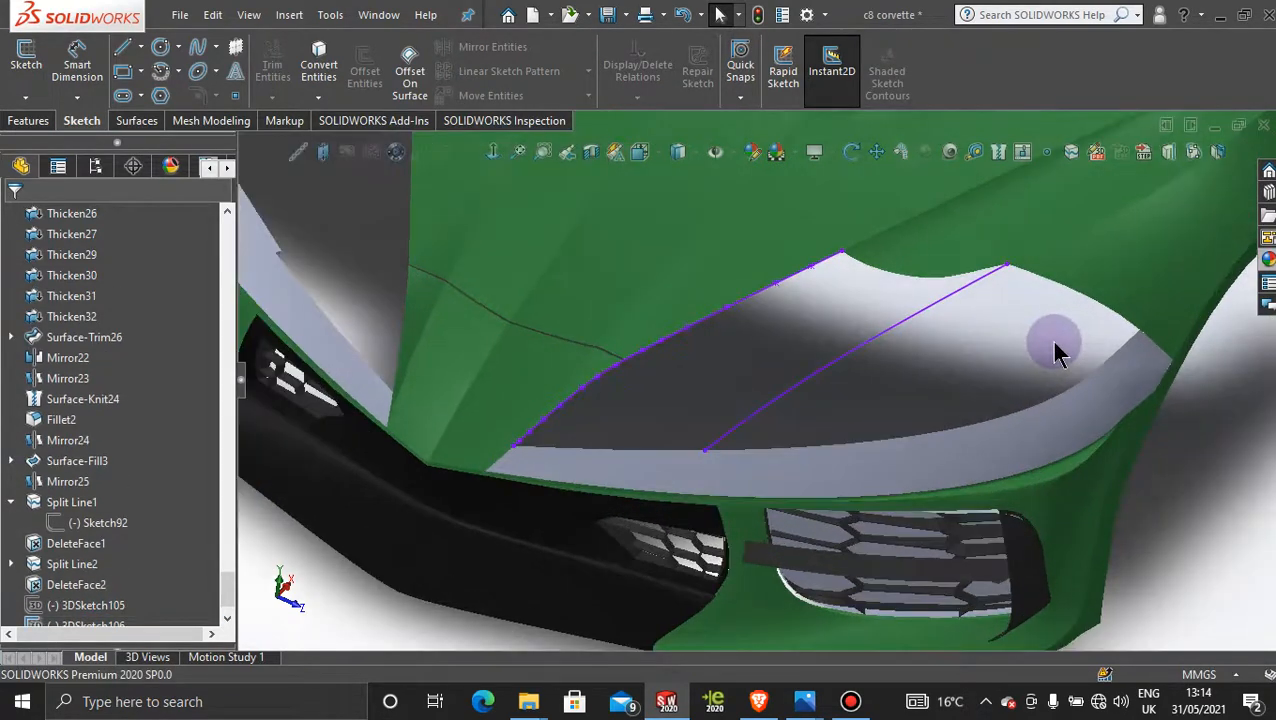
{"action": "right_click", "coordinate": [910, 328]}
{"action": "left_click", "coordinate": [926, 262]}
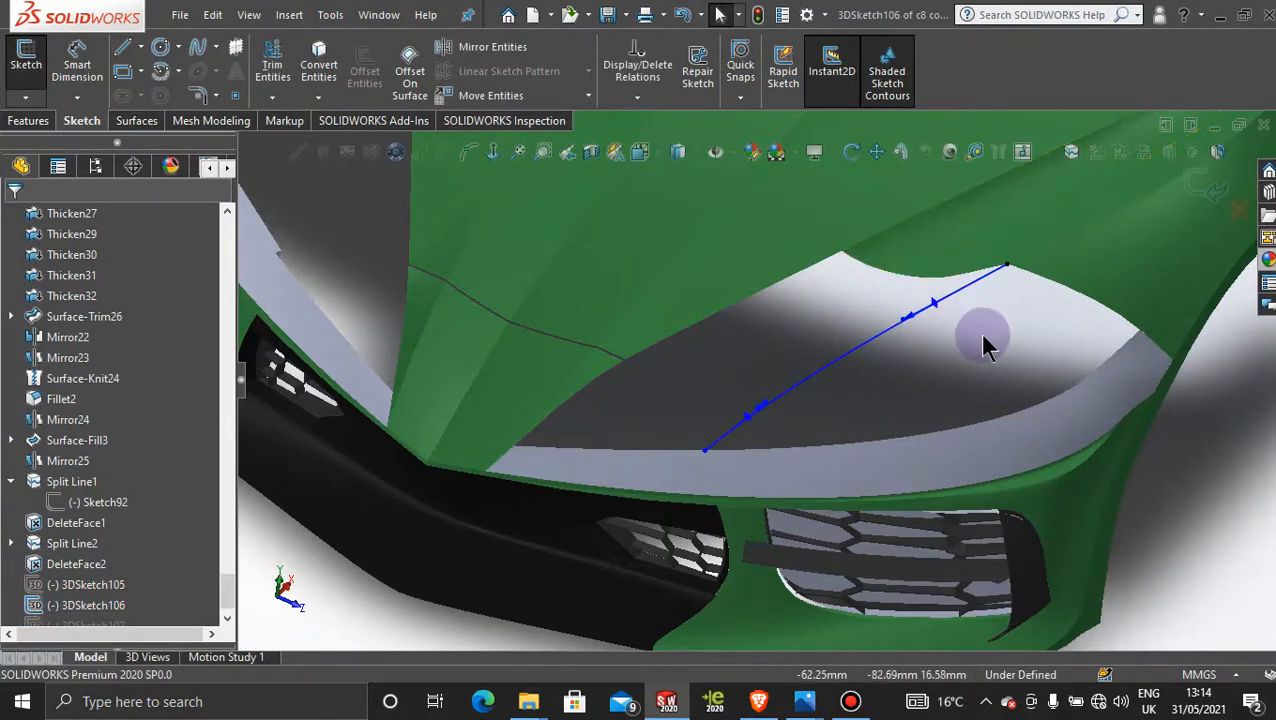
{"action": "left_click", "coordinate": [1032, 261]}
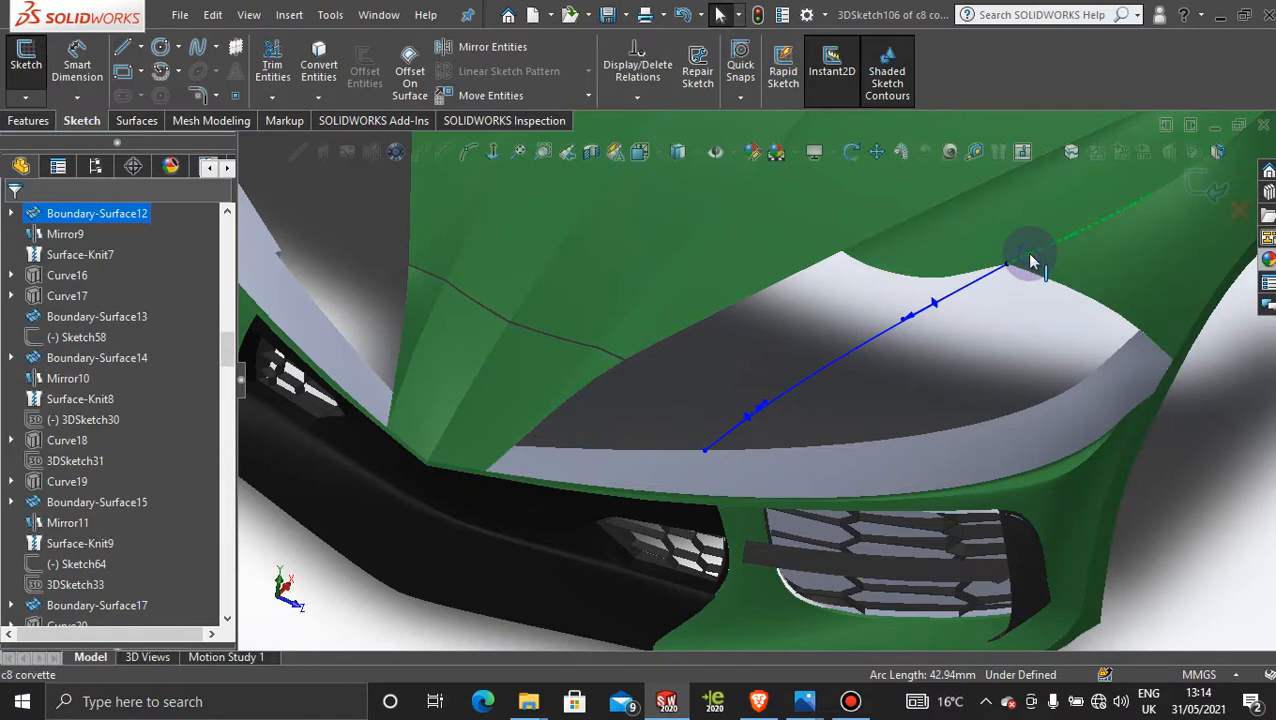
{"action": "left_click", "coordinate": [972, 295], "text": "ctrl"}
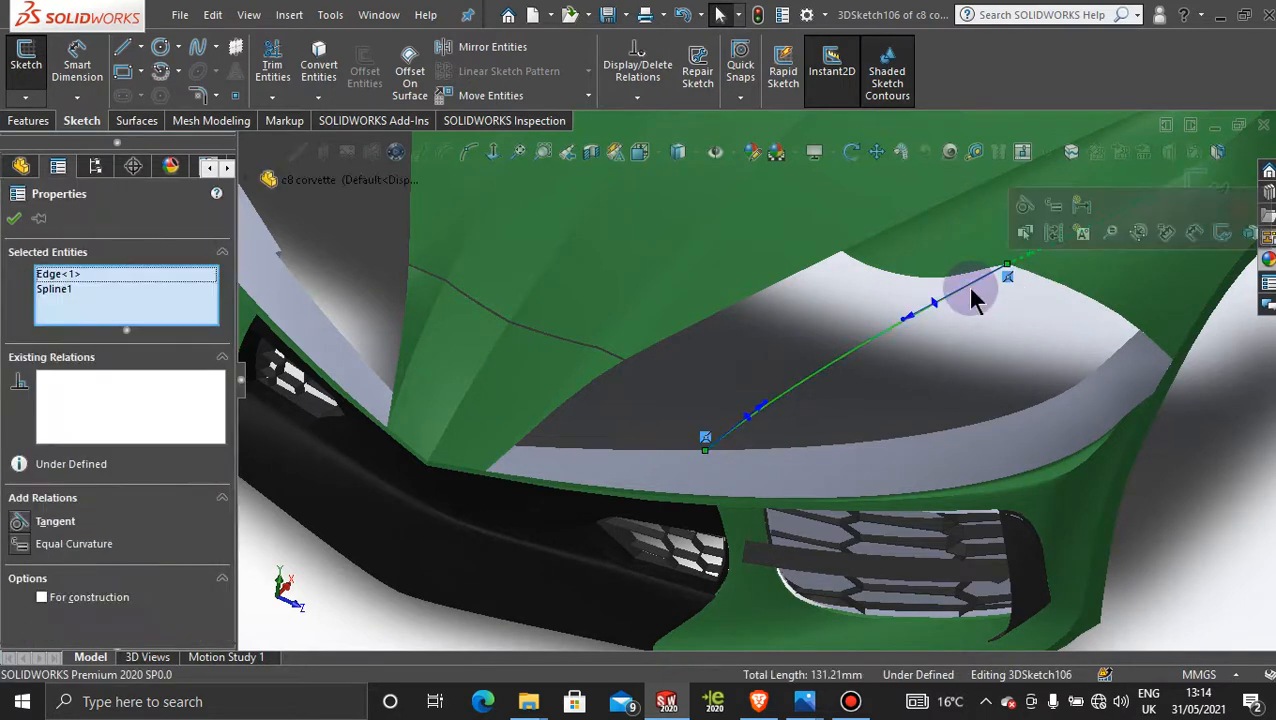
{"action": "left_click", "coordinate": [1021, 204]}
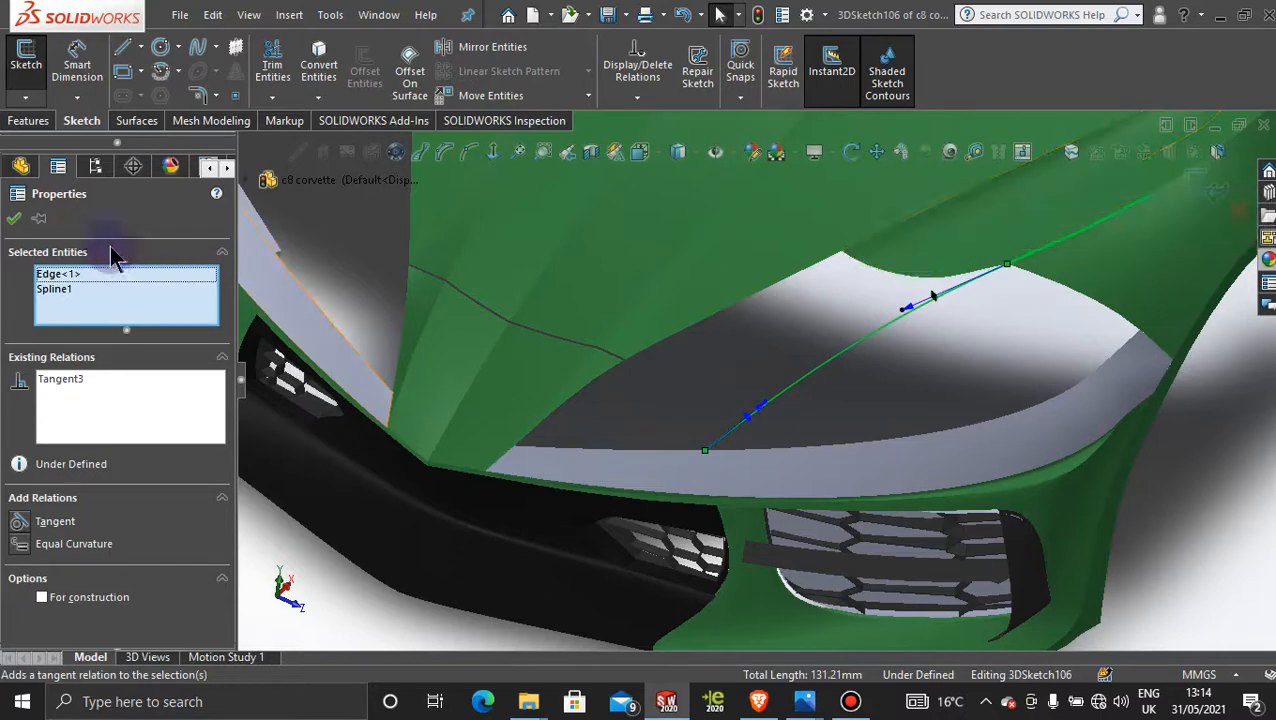
{"action": "left_click", "coordinate": [15, 219]}
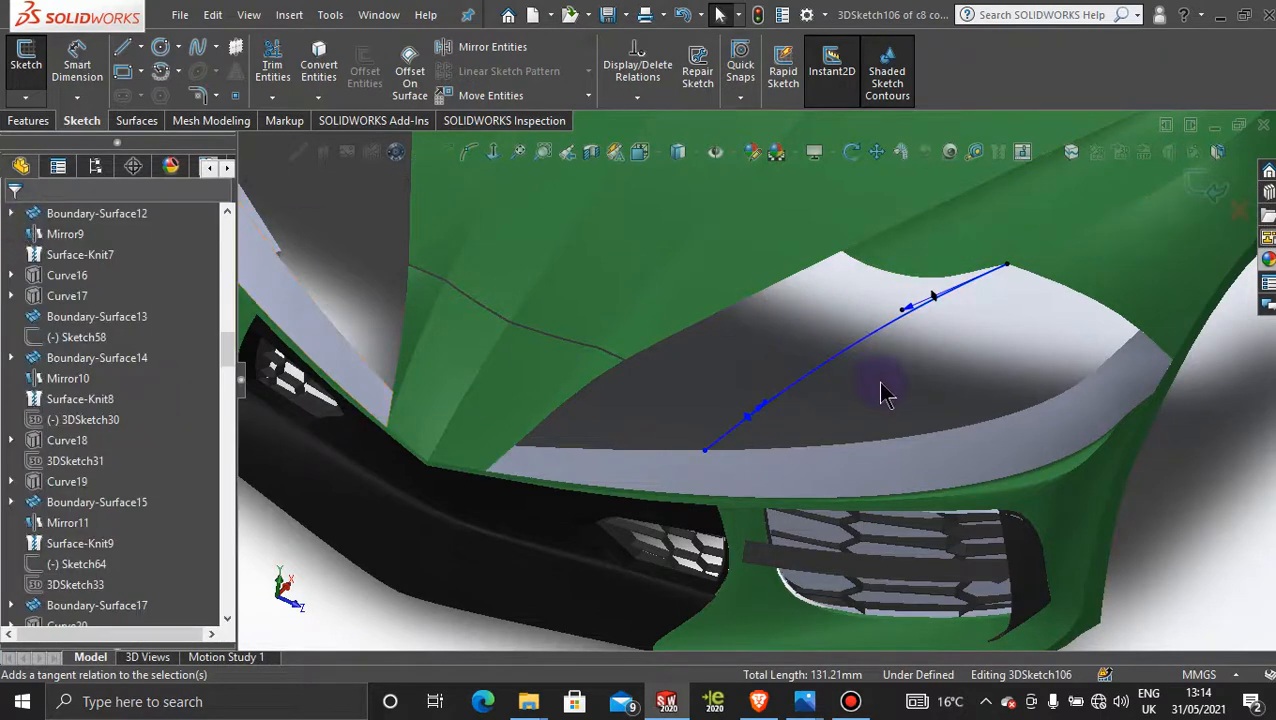
Make the crossing spline tangent to the front trim strip's face and finish the sketch
{"action": "left_click", "coordinate": [783, 403]}
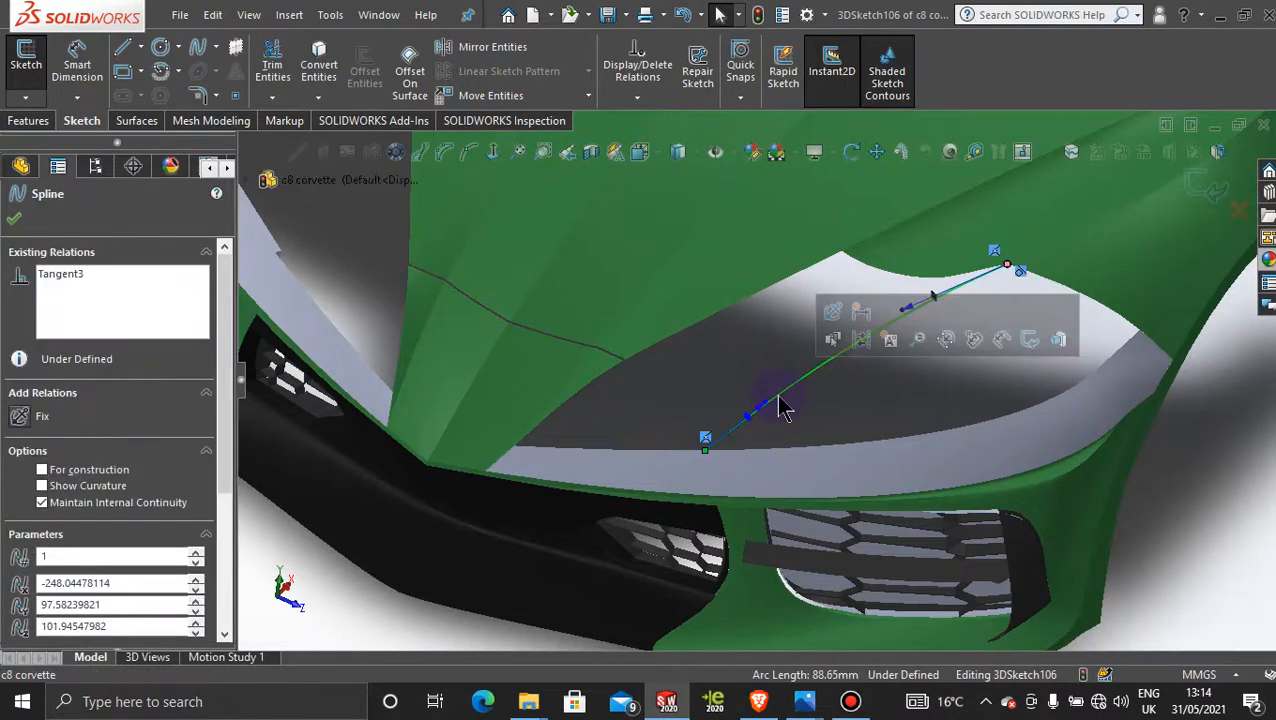
{"action": "left_click", "coordinate": [695, 480], "text": "ctrl"}
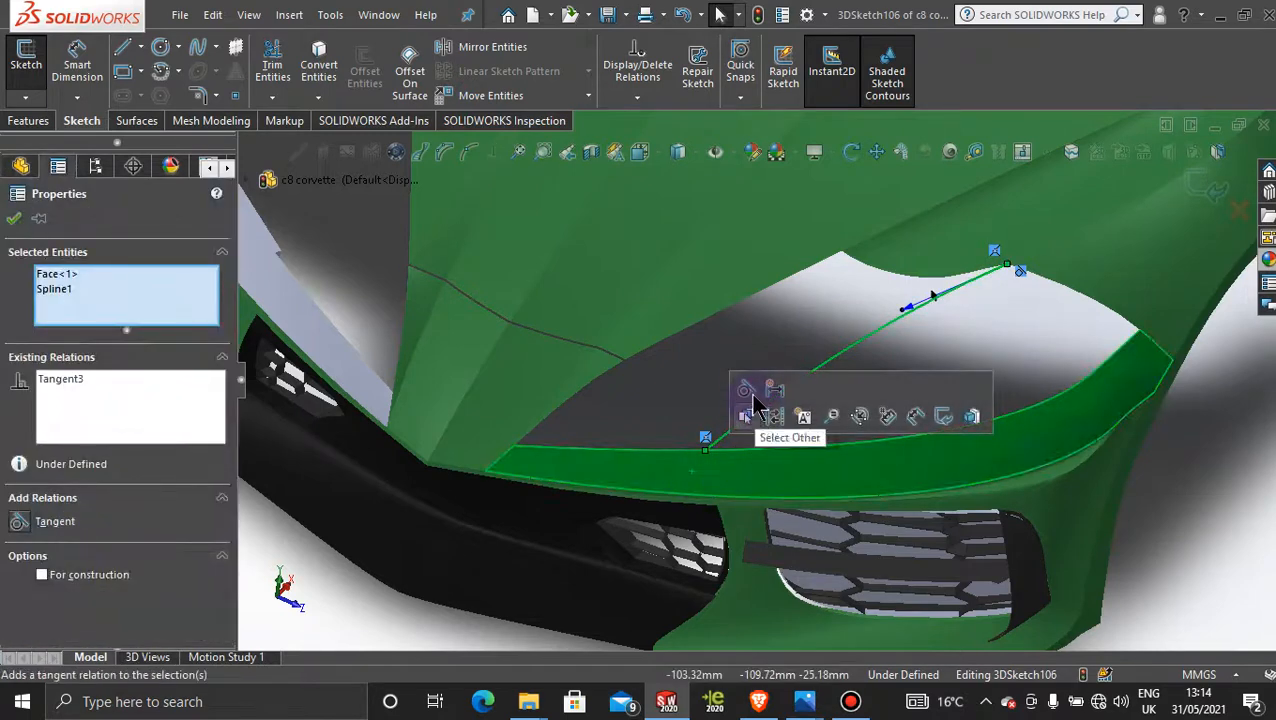
{"action": "left_click", "coordinate": [746, 390]}
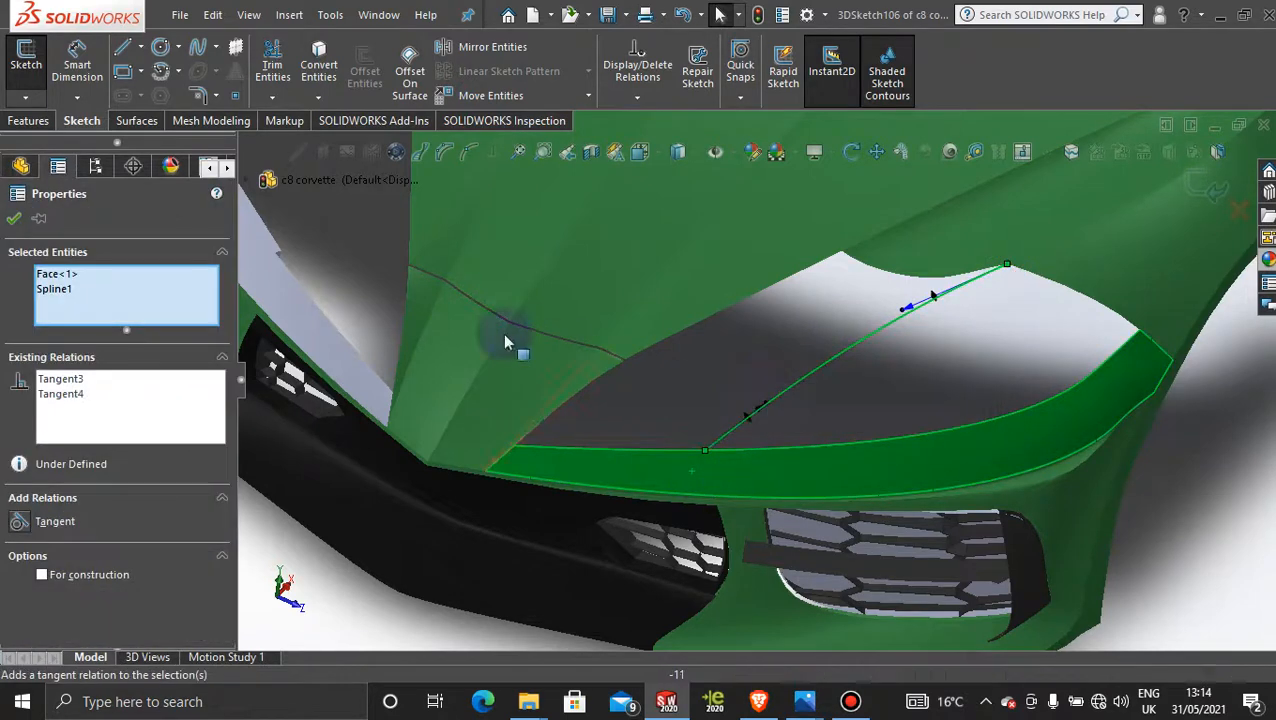
{"action": "left_click", "coordinate": [14, 221]}
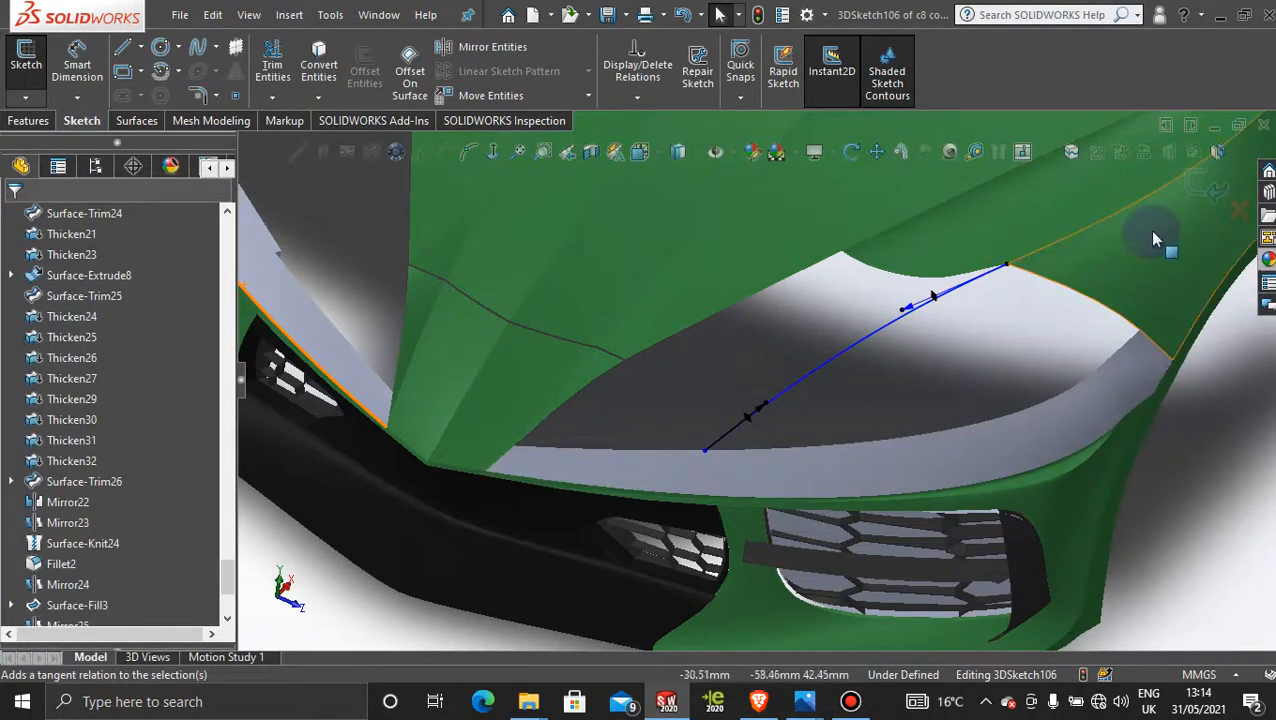
{"action": "left_click", "coordinate": [1199, 188]}
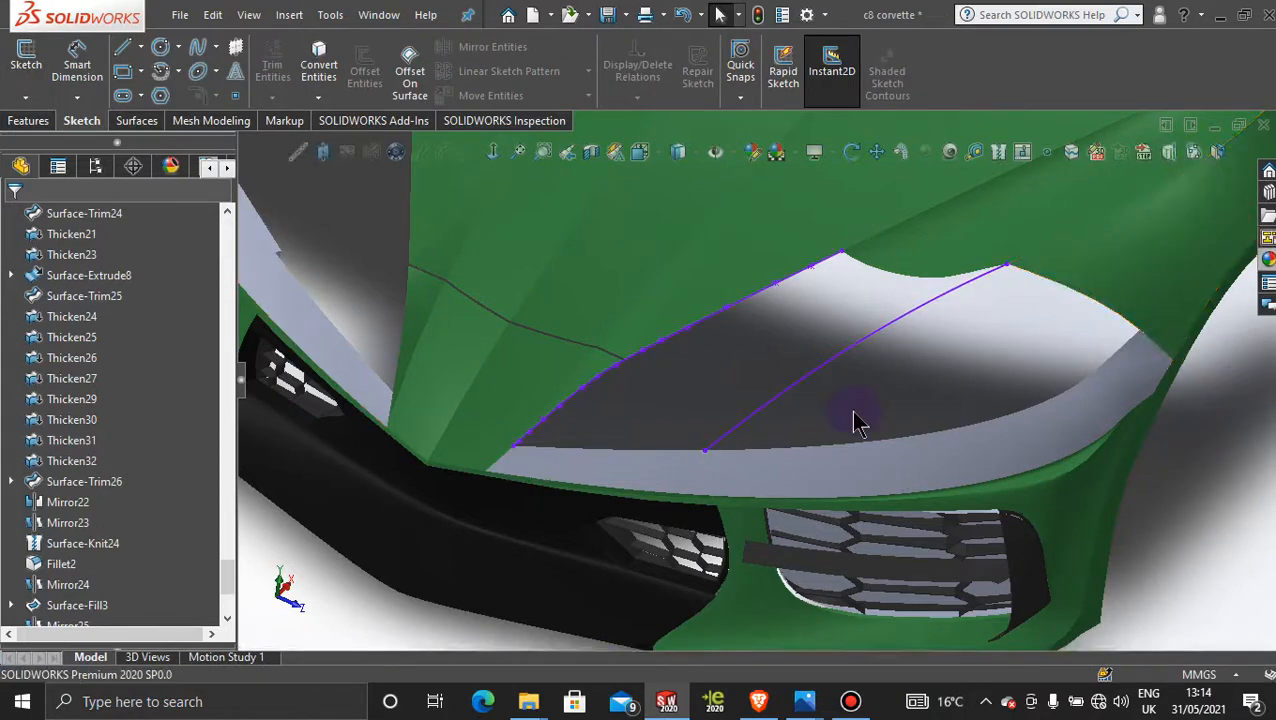
Start a Boundary Surface with the opening's curved rear edges as an open group and the trim strip's edge as Direction 1 curves
{"action": "middle_click_drag", "start_coordinate": [834, 401], "coordinate": [800, 338]}
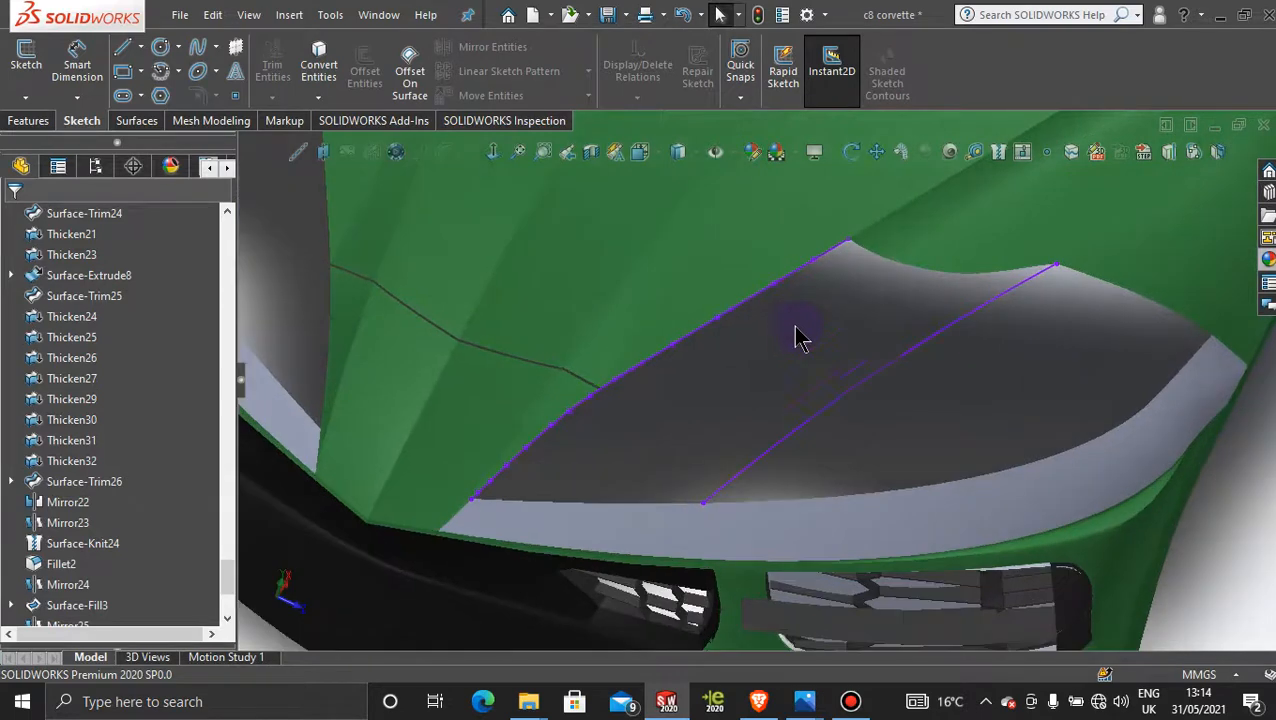
{"action": "left_click", "coordinate": [138, 120]}
{"action": "left_click", "coordinate": [228, 68]}
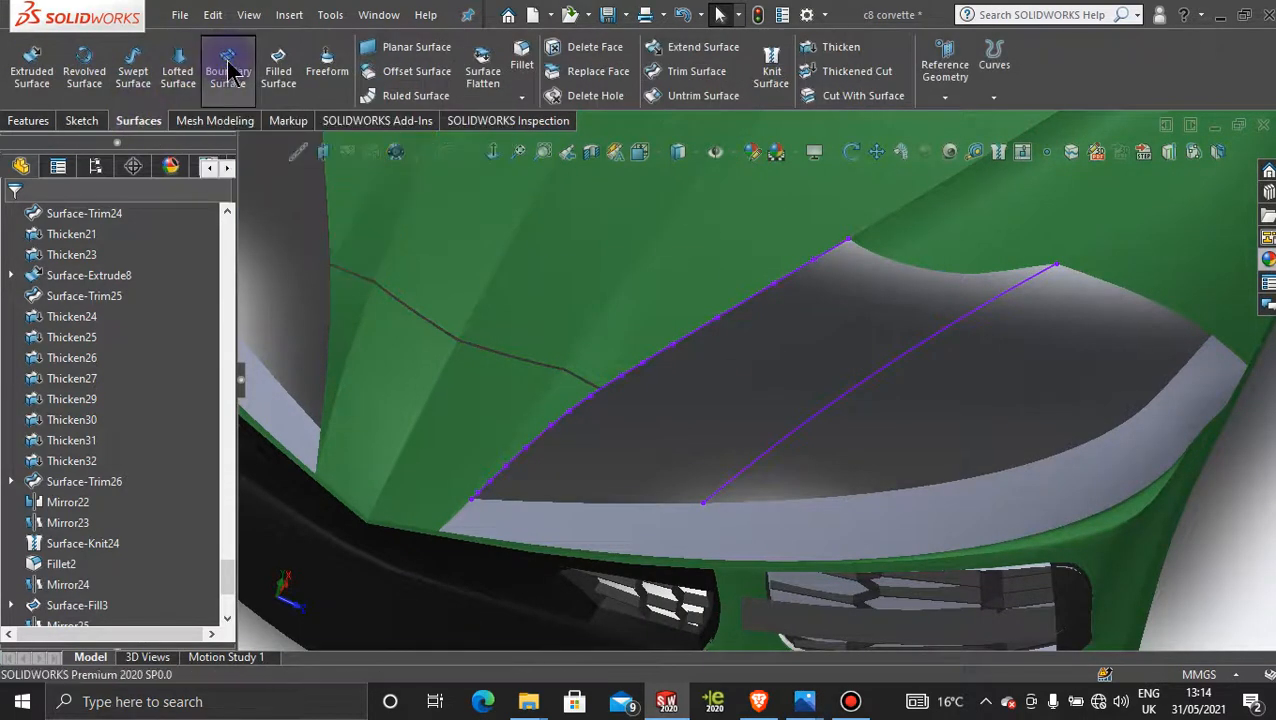
{"action": "right_click", "coordinate": [853, 301]}
{"action": "left_click", "coordinate": [926, 358]}
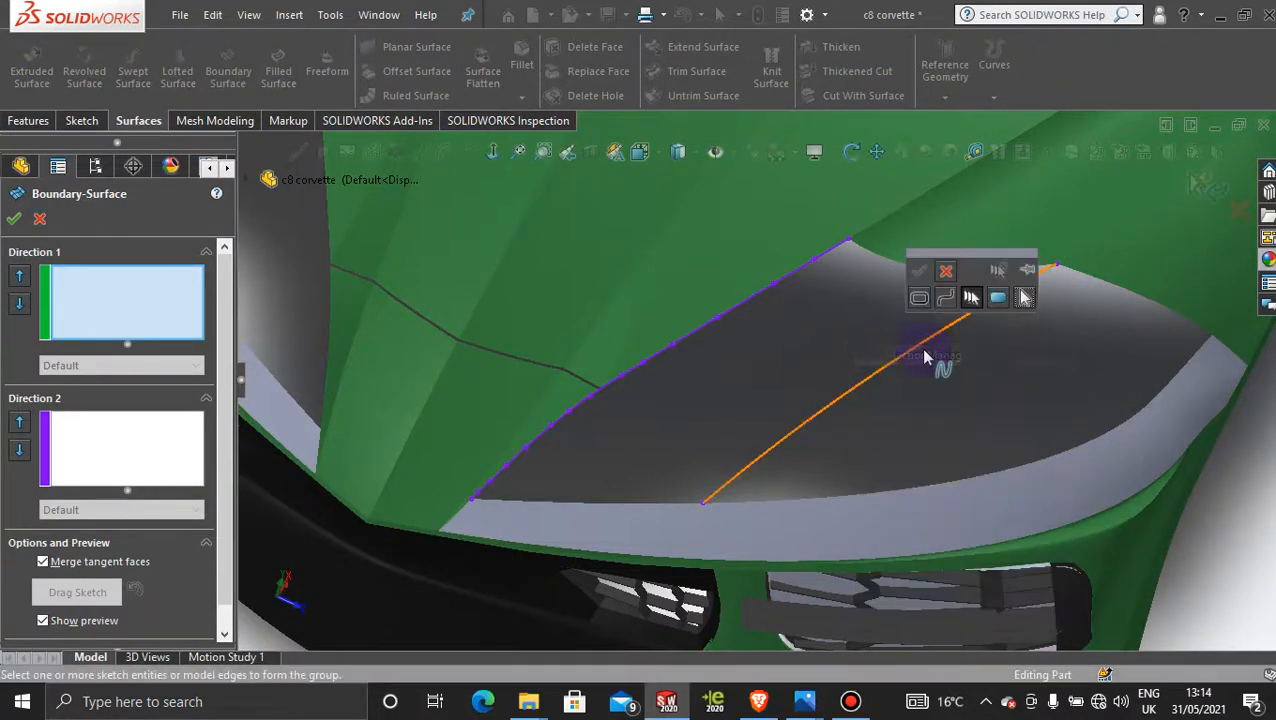
{"action": "left_click", "coordinate": [878, 250]}
{"action": "left_click_drag", "start_coordinate": [990, 255], "coordinate": [660, 235]}
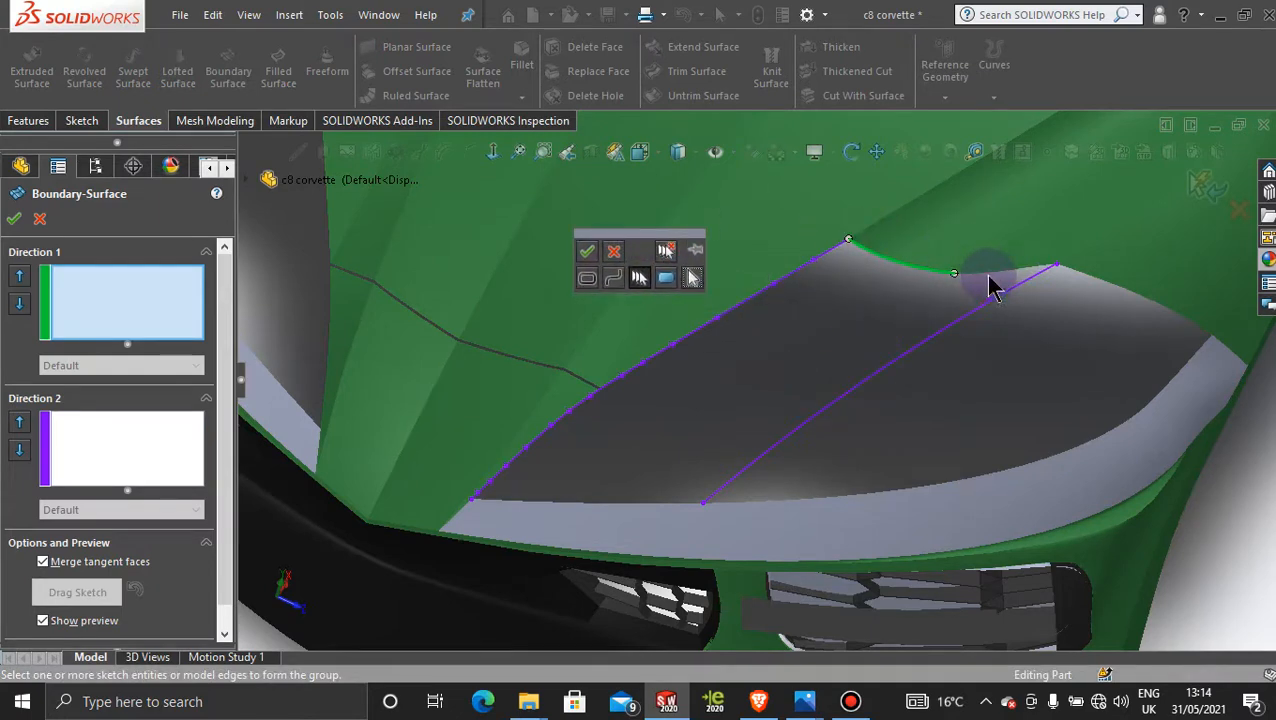
{"action": "left_click", "coordinate": [587, 251]}
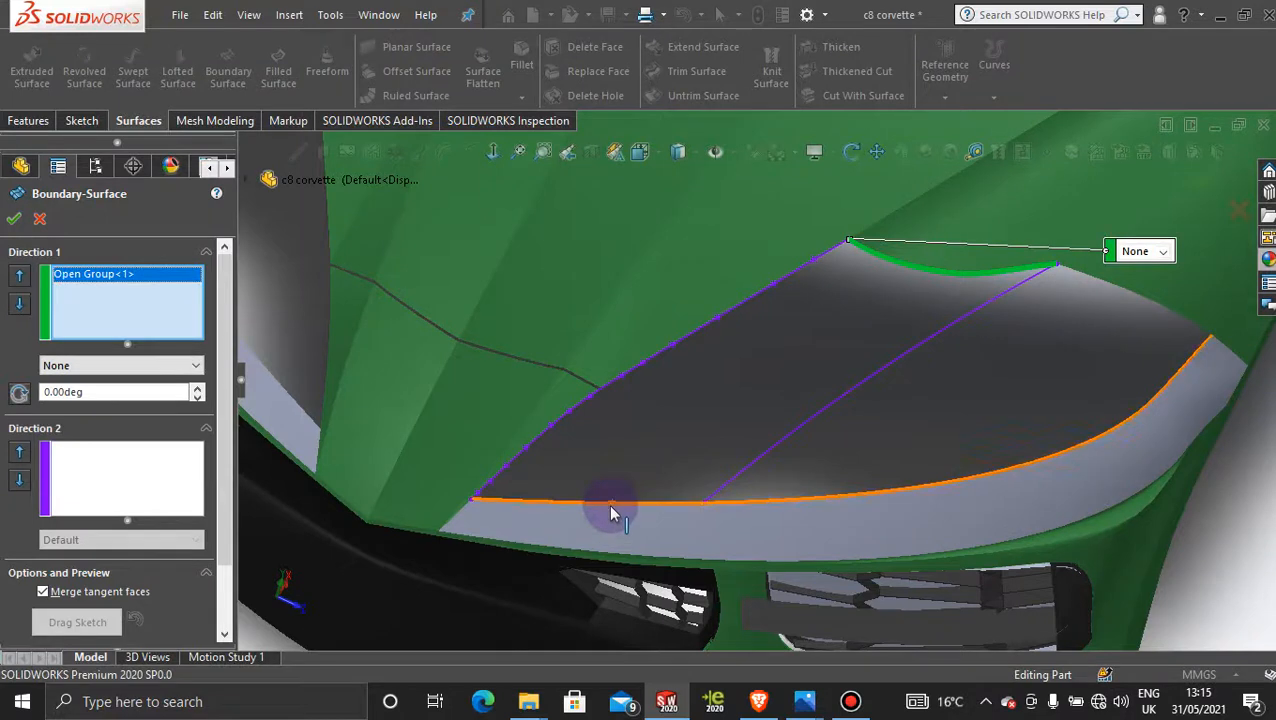
{"action": "left_click", "coordinate": [612, 507]}
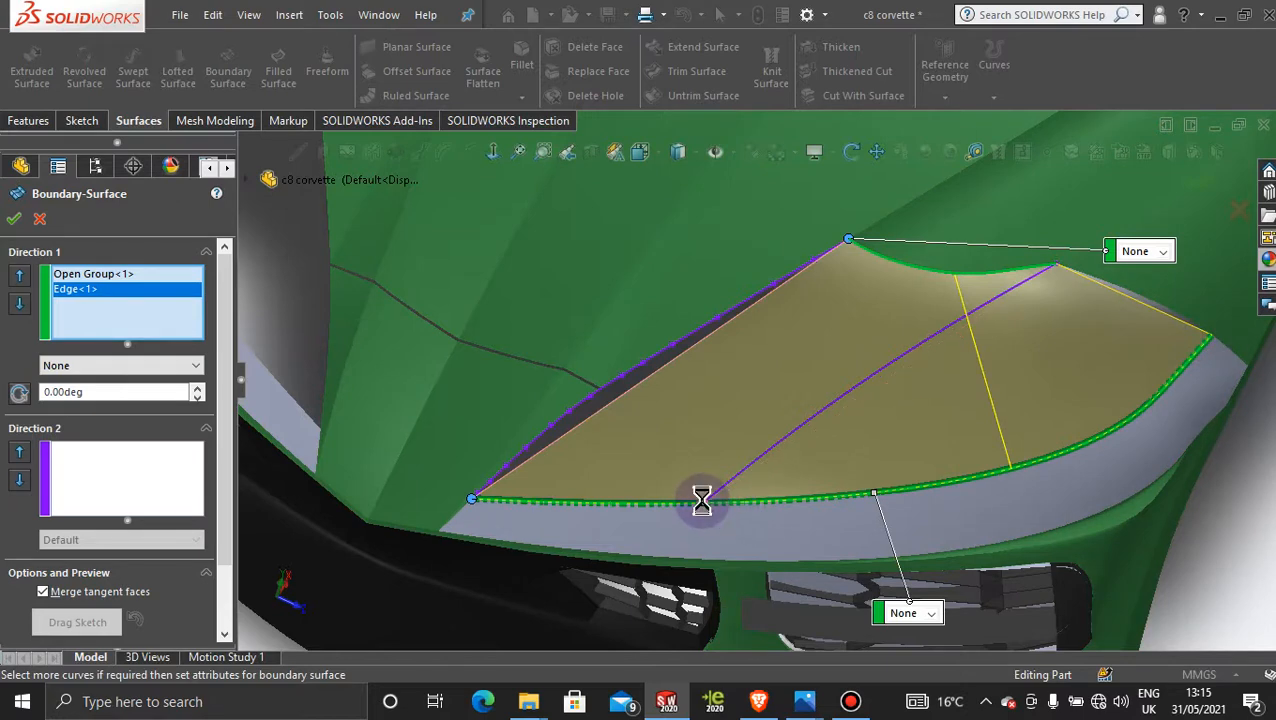
Add the hood-edge spline and the spline crossing the headlight opening as the Direction 2 curves
{"action": "left_click", "coordinate": [108, 485]}
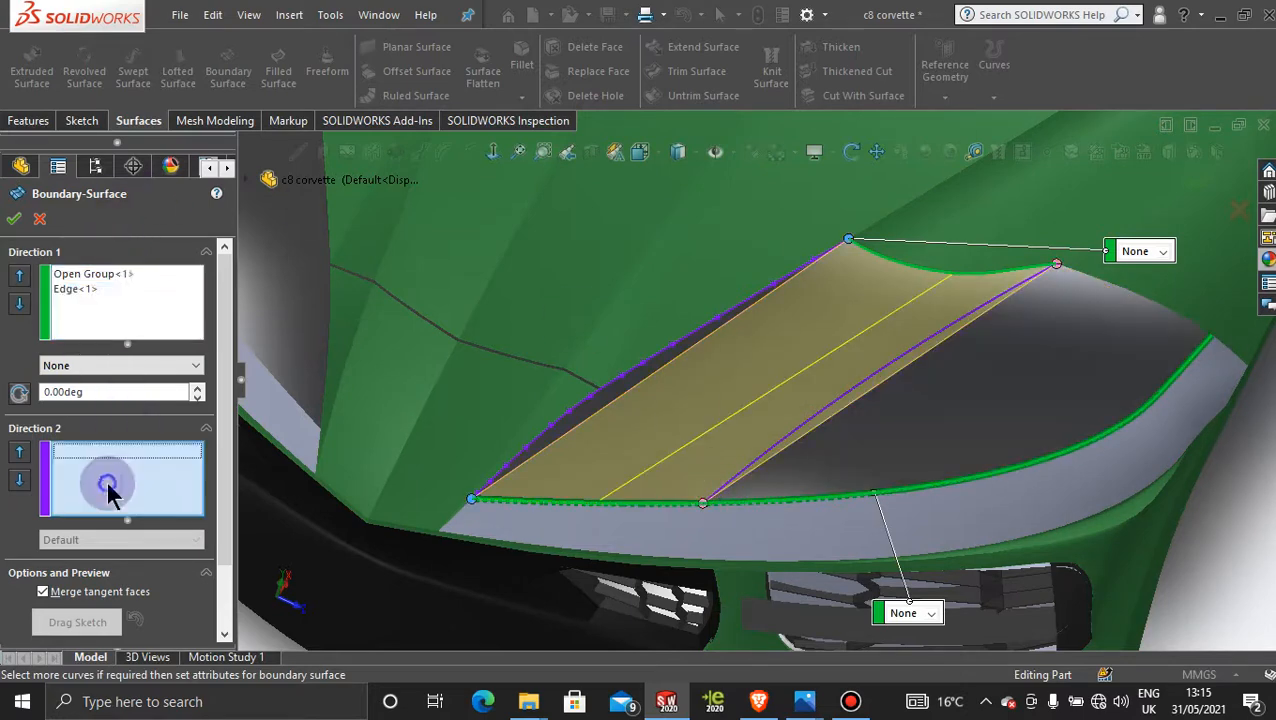
{"action": "left_click", "coordinate": [659, 354]}
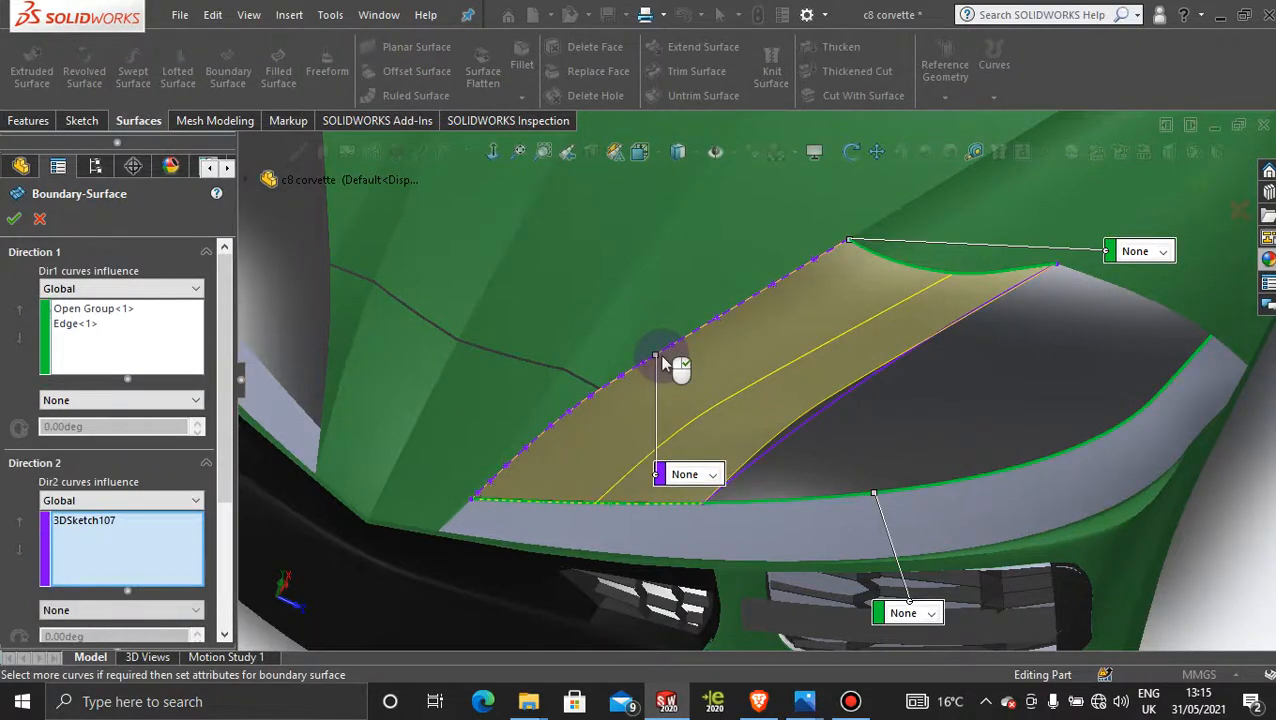
{"action": "left_click", "coordinate": [801, 419]}
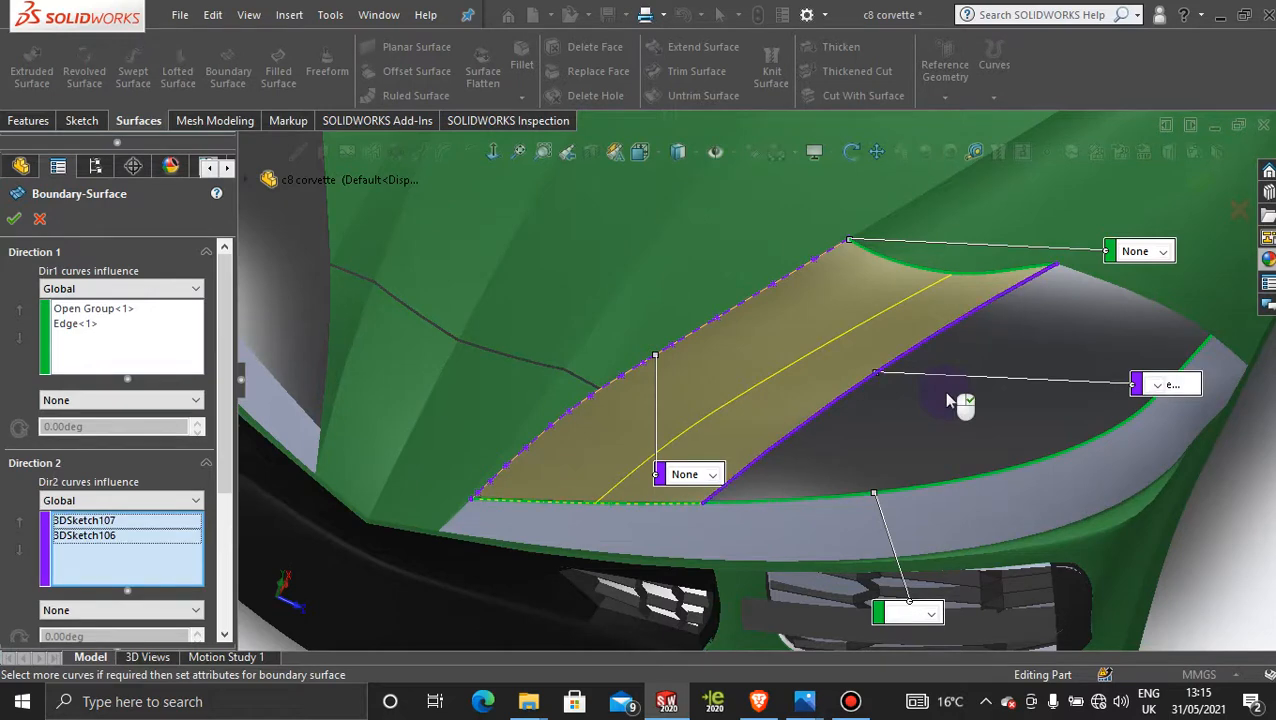
Move the curve callouts clear of the headlight preview and remove the stray surface body from the Direction 2 curves
{"action": "scroll", "coordinate": [945, 397], "scroll_direction": "up", "scroll_amount": 4}
{"action": "scroll", "coordinate": [1033, 327], "scroll_direction": "down", "scroll_amount": 3}
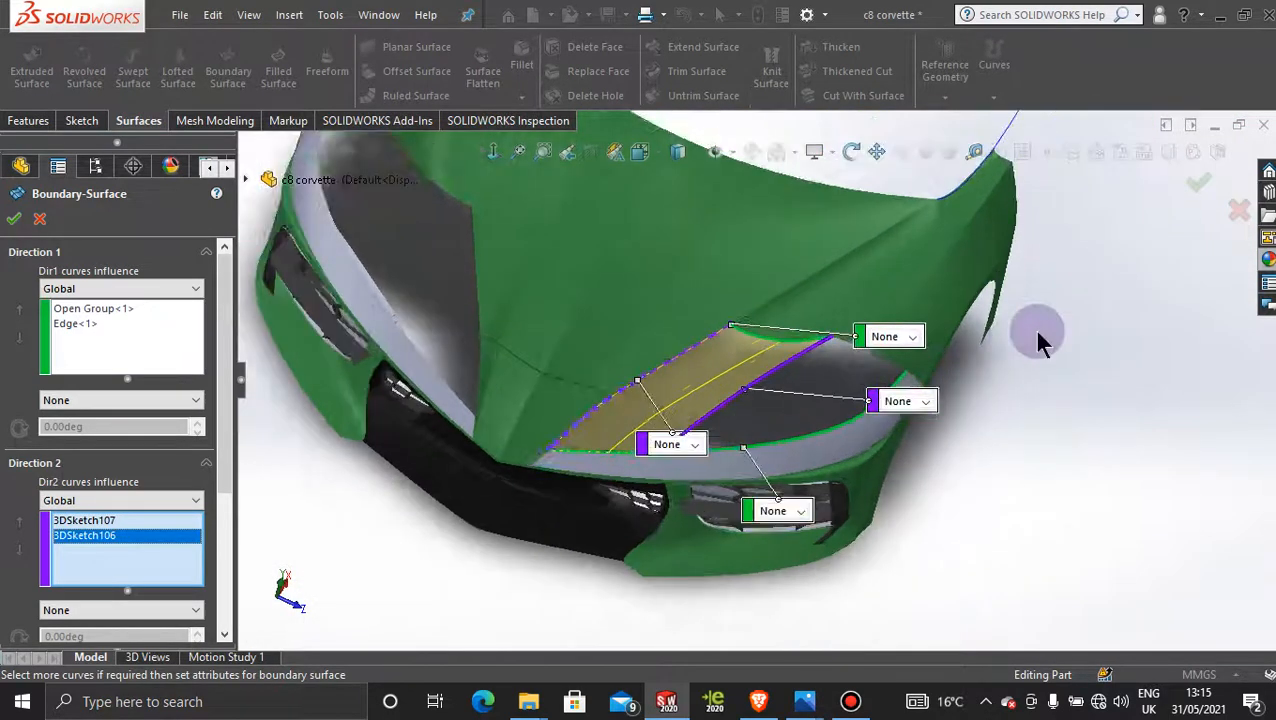
{"action": "scroll", "coordinate": [887, 499], "scroll_direction": "up", "scroll_amount": 2}
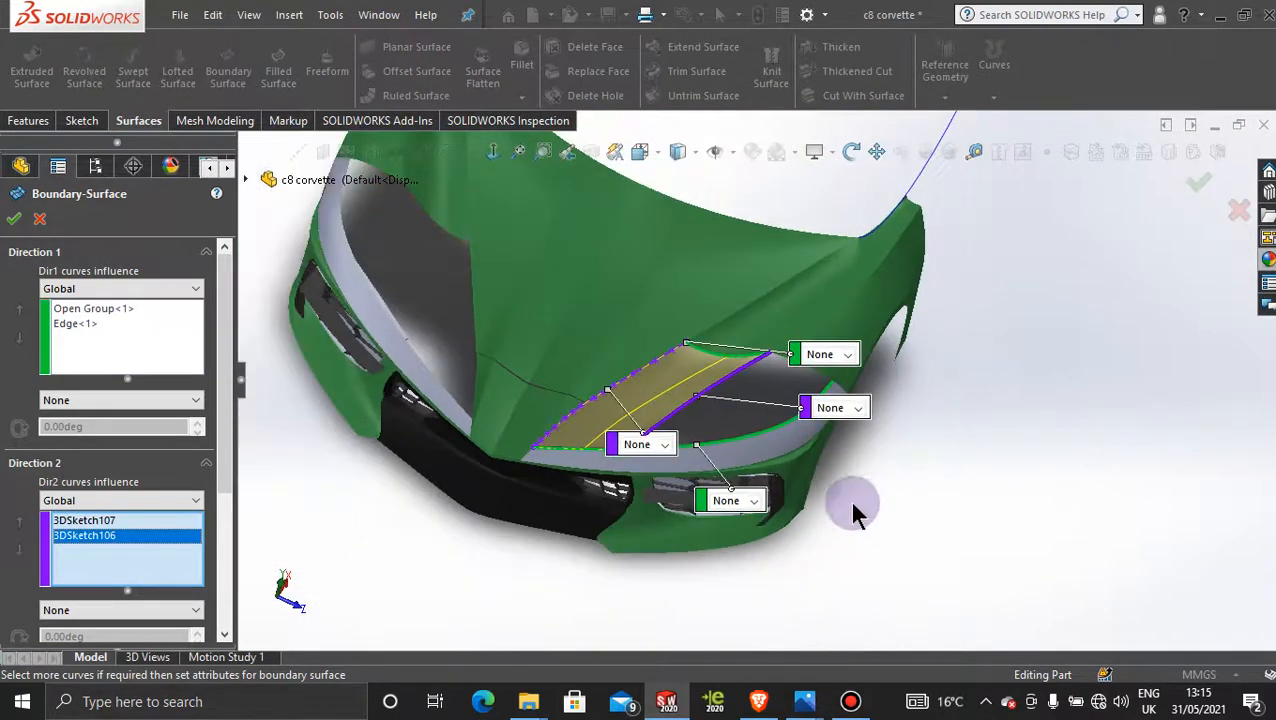
{"action": "scroll", "coordinate": [706, 285], "scroll_direction": "down", "scroll_amount": 2}
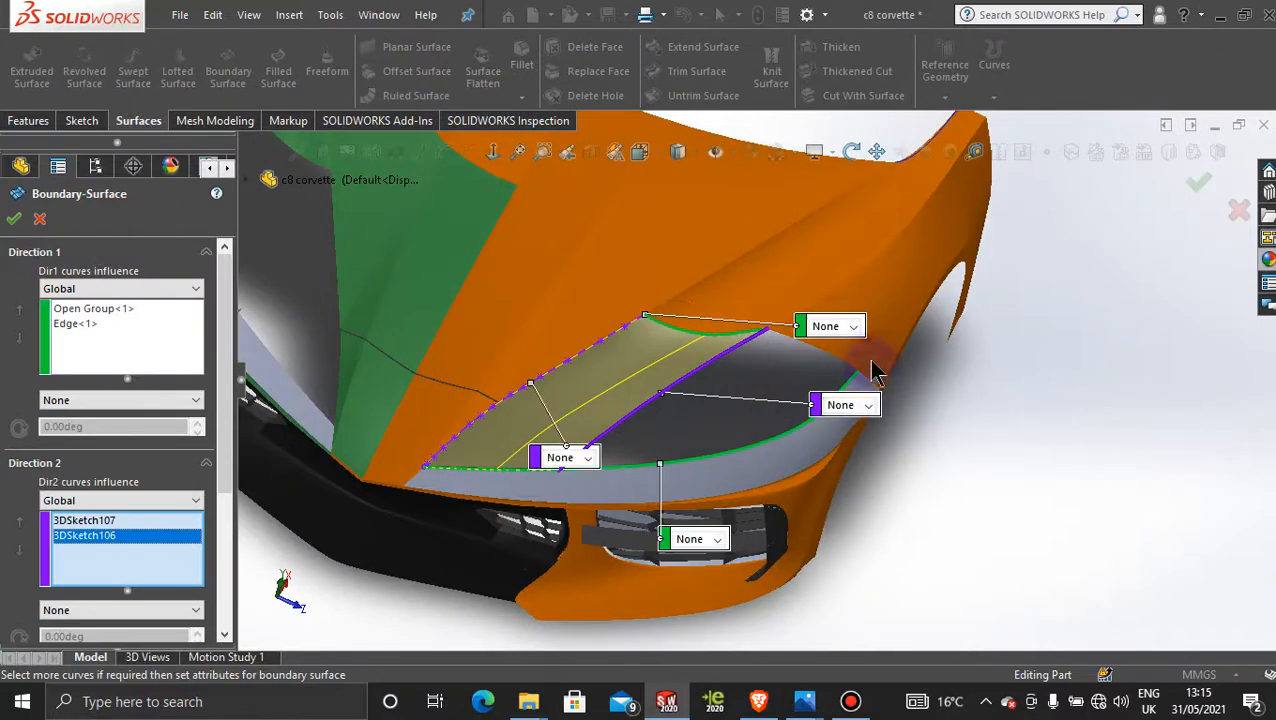
{"action": "left_click_drag", "start_coordinate": [828, 326], "coordinate": [1028, 258]}
{"action": "left_click_drag", "start_coordinate": [815, 419], "coordinate": [950, 430]}
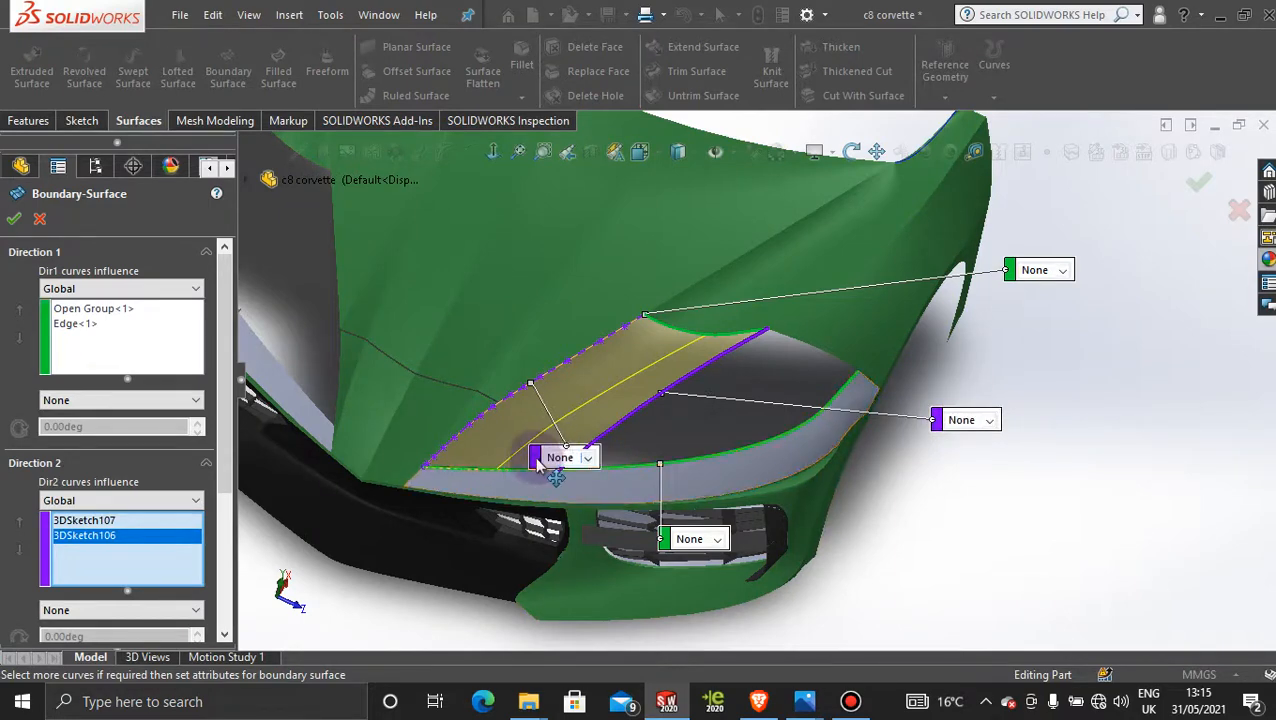
{"action": "left_click_drag", "start_coordinate": [533, 459], "coordinate": [345, 608]}
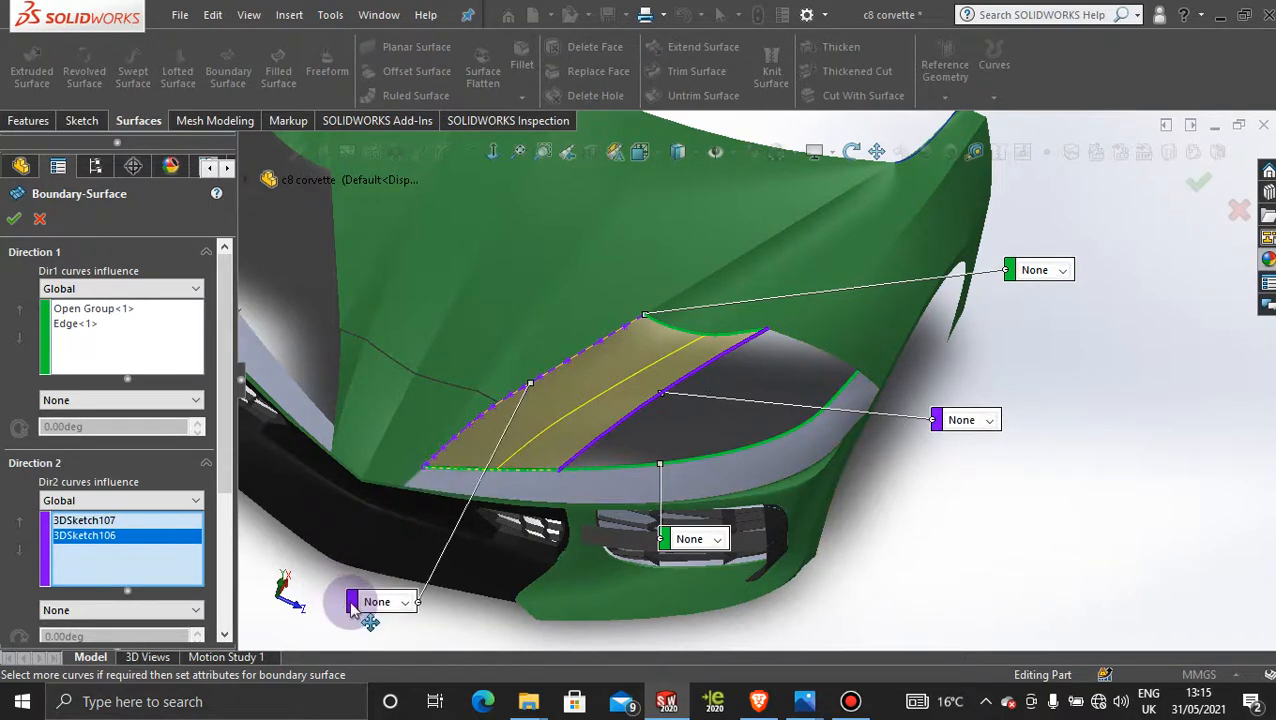
{"action": "left_click", "coordinate": [660, 542]}
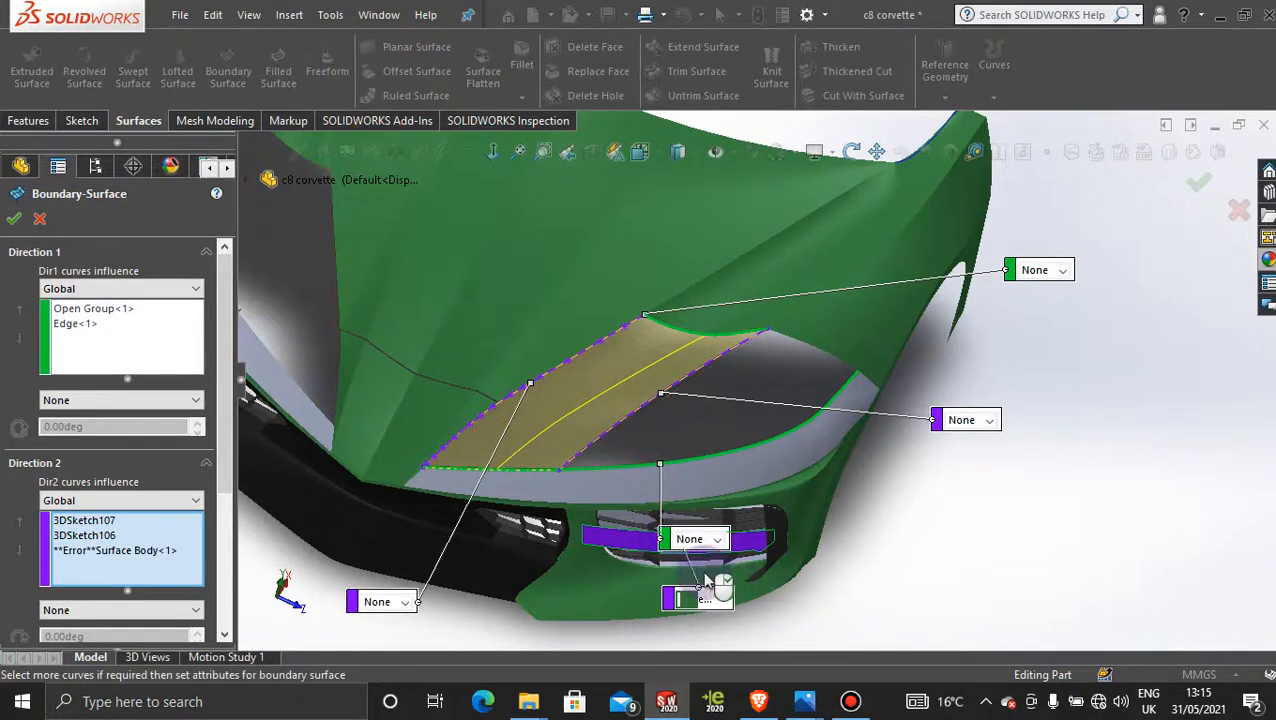
{"action": "left_click", "coordinate": [135, 552]}
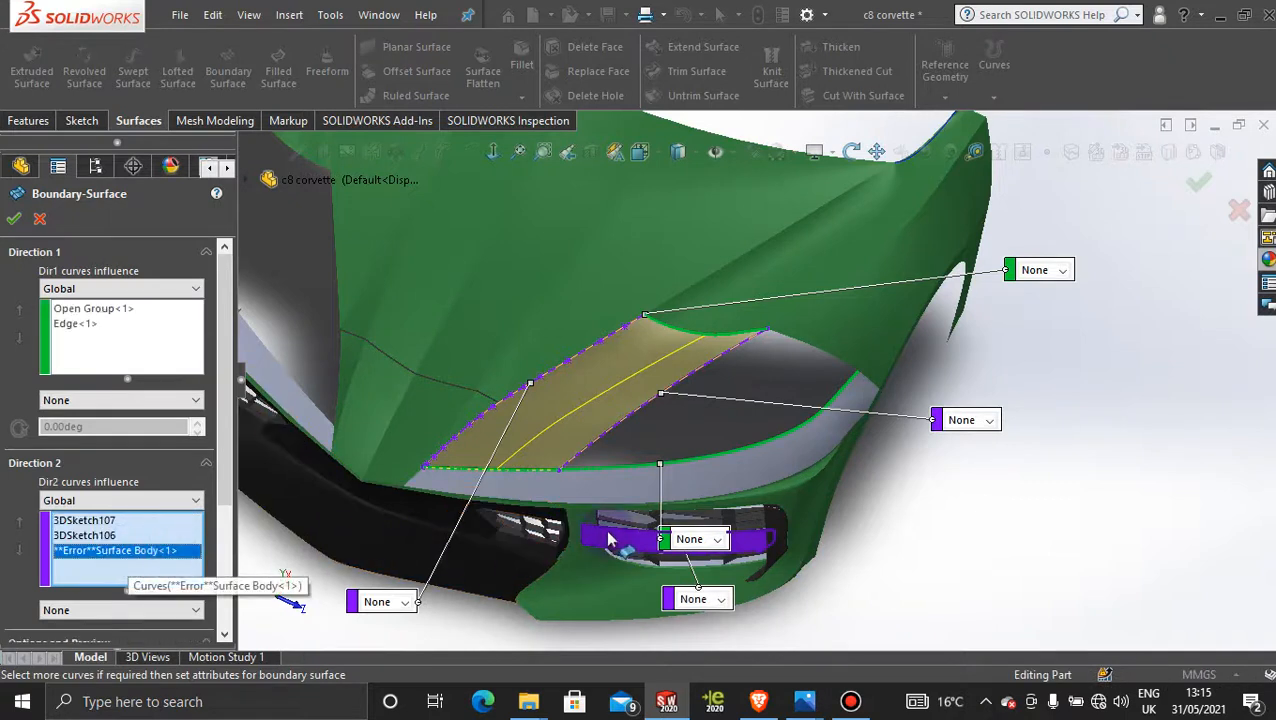
{"action": "key", "text": "Delete"}
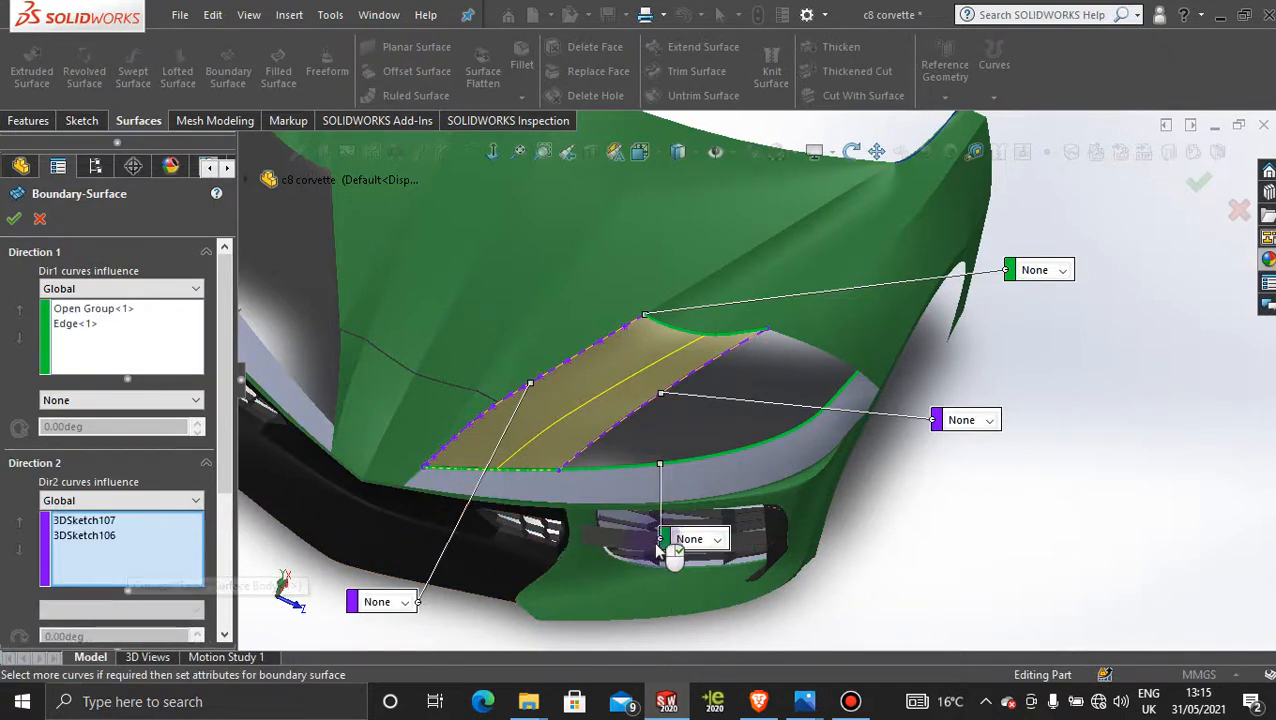
{"action": "left_click_drag", "start_coordinate": [660, 552], "coordinate": [890, 524]}
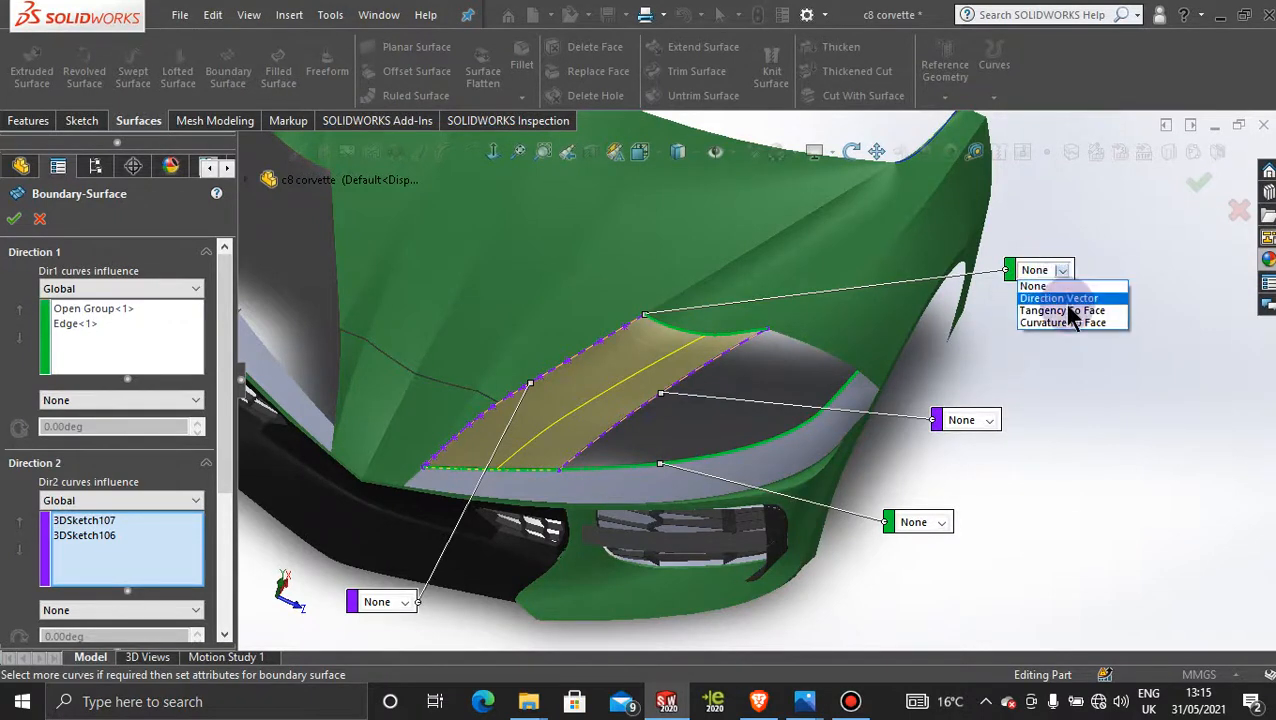
Set both Direction 1 curves to Tangency To Face and create the boundary surface
{"action": "left_click", "coordinate": [1067, 305]}
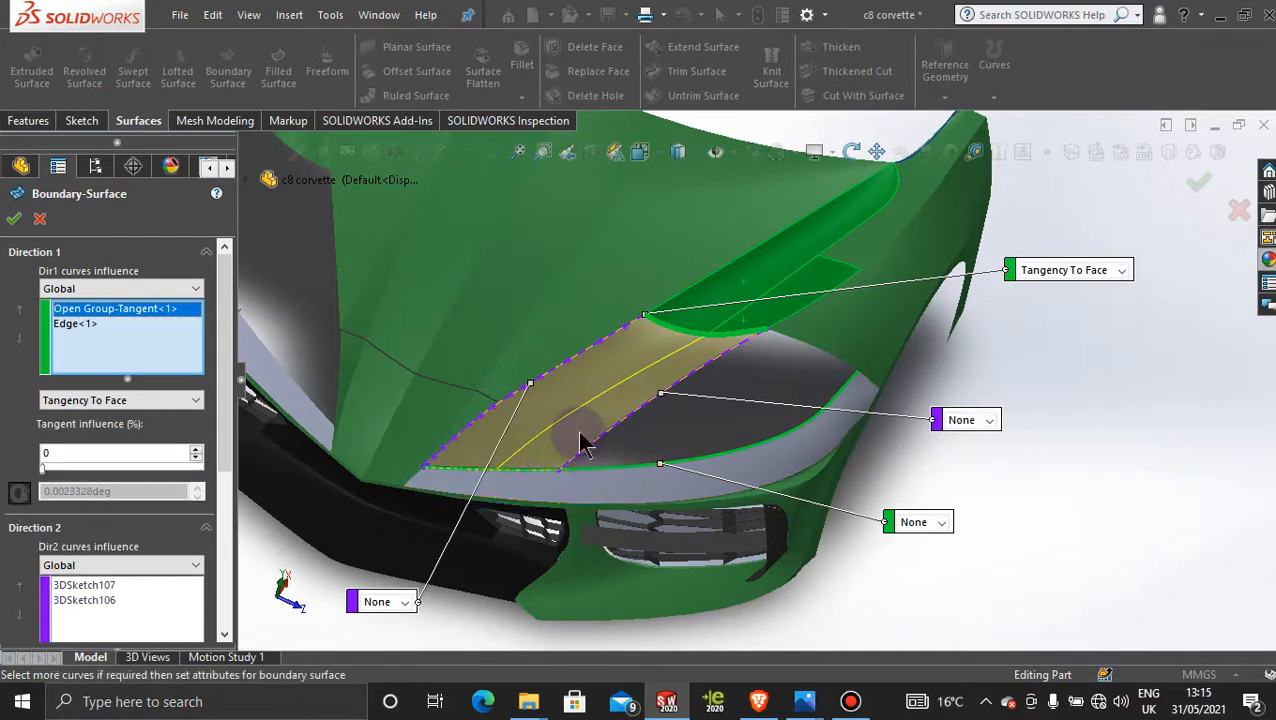
{"action": "left_click", "coordinate": [943, 522]}
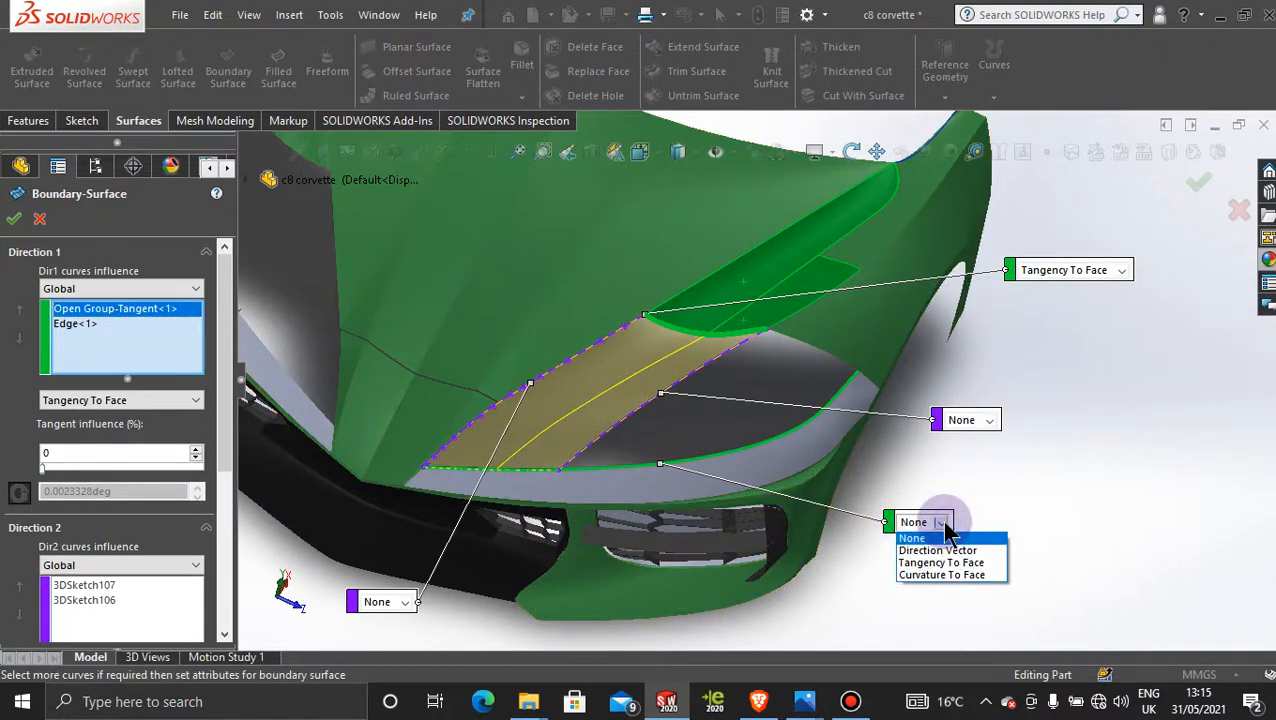
{"action": "left_click", "coordinate": [955, 564]}
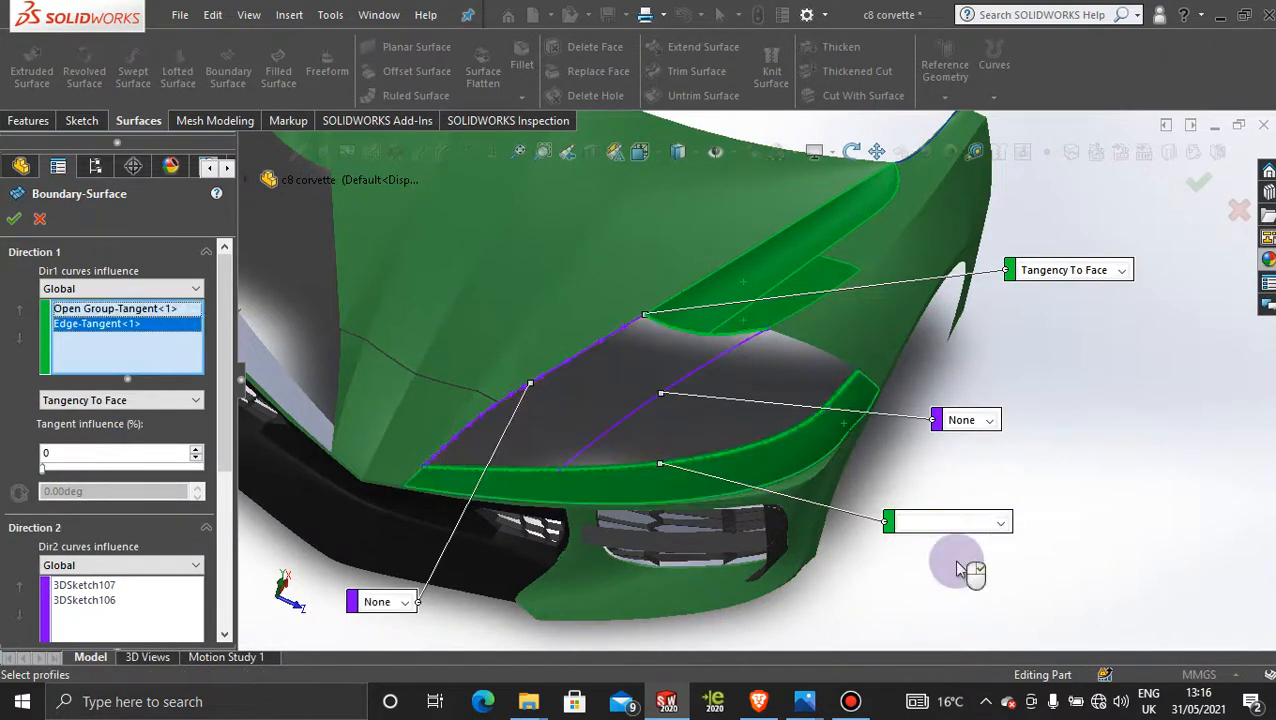
{"action": "left_click", "coordinate": [14, 218]}
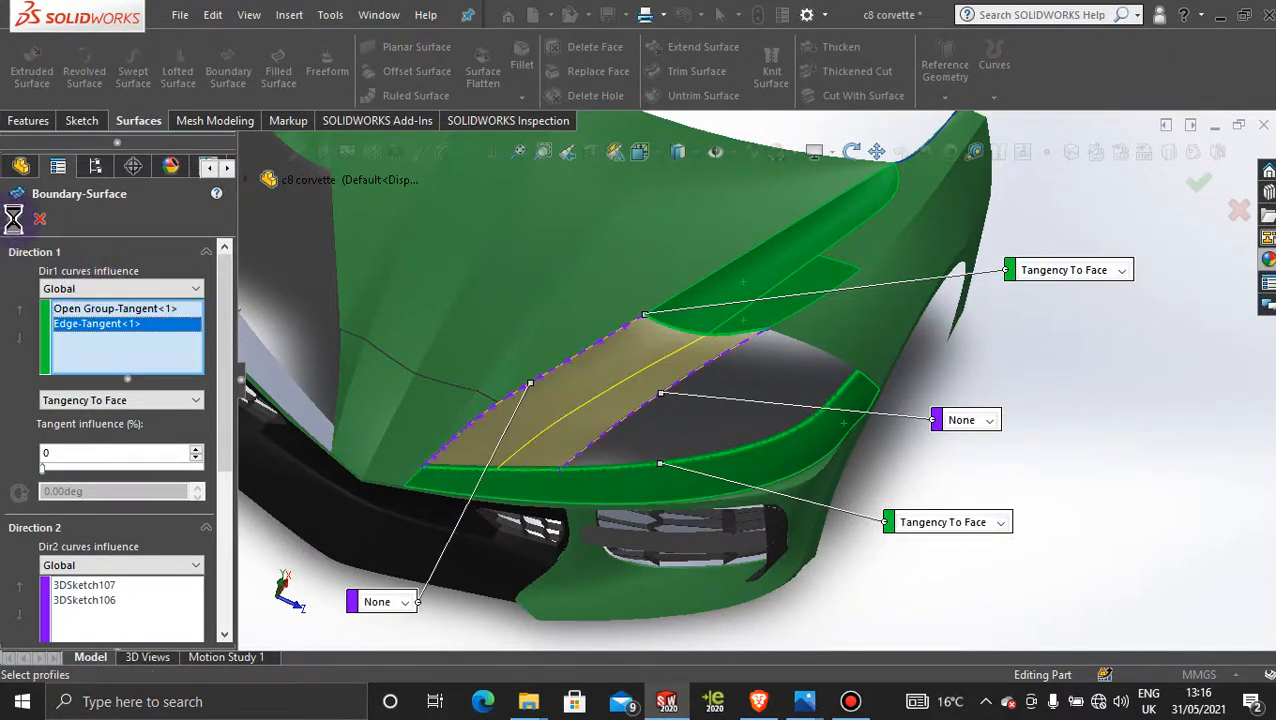
{"action": "left_click", "coordinate": [14, 220]}
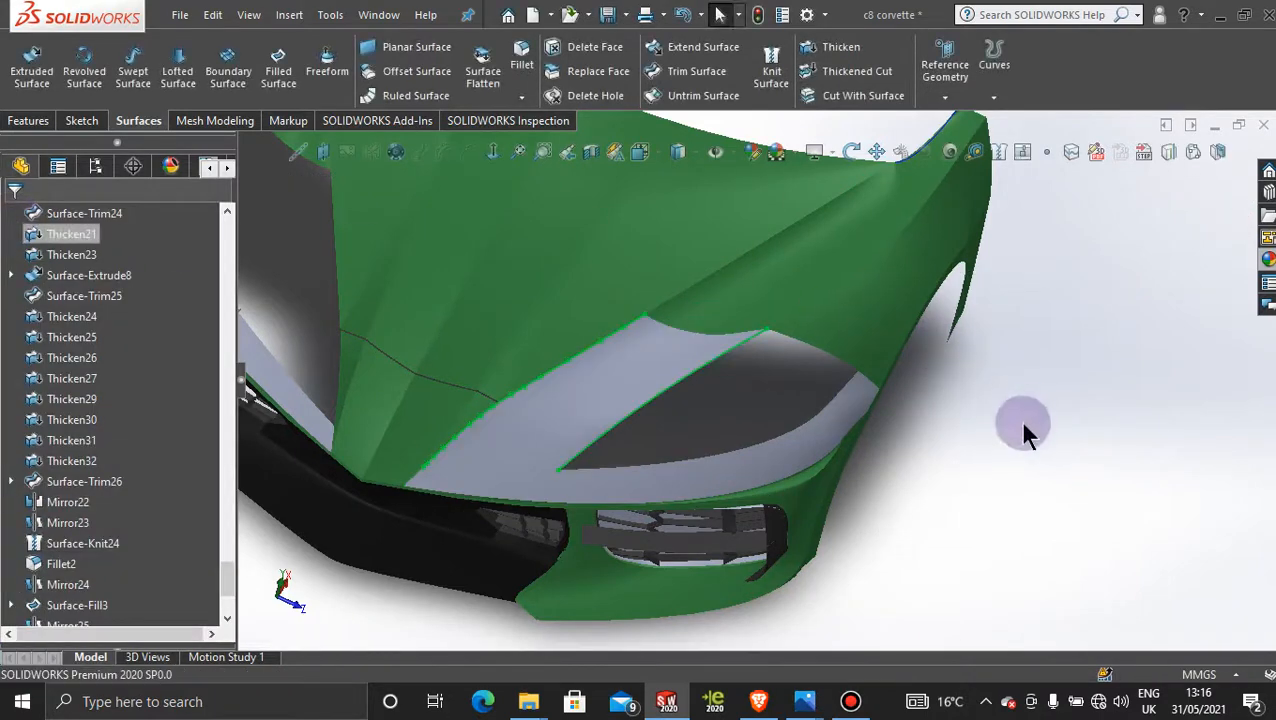
Mirror the new headlight boundary surface body about the Front Plane
{"action": "scroll", "coordinate": [1020, 432], "scroll_direction": "up", "scroll_amount": 5}
{"action": "middle_click_drag", "start_coordinate": [1011, 441], "coordinate": [906, 447]}
{"action": "scroll", "coordinate": [735, 355], "scroll_direction": "down", "scroll_amount": 3}
{"action": "middle_click_drag", "start_coordinate": [743, 459], "coordinate": [755, 427]}
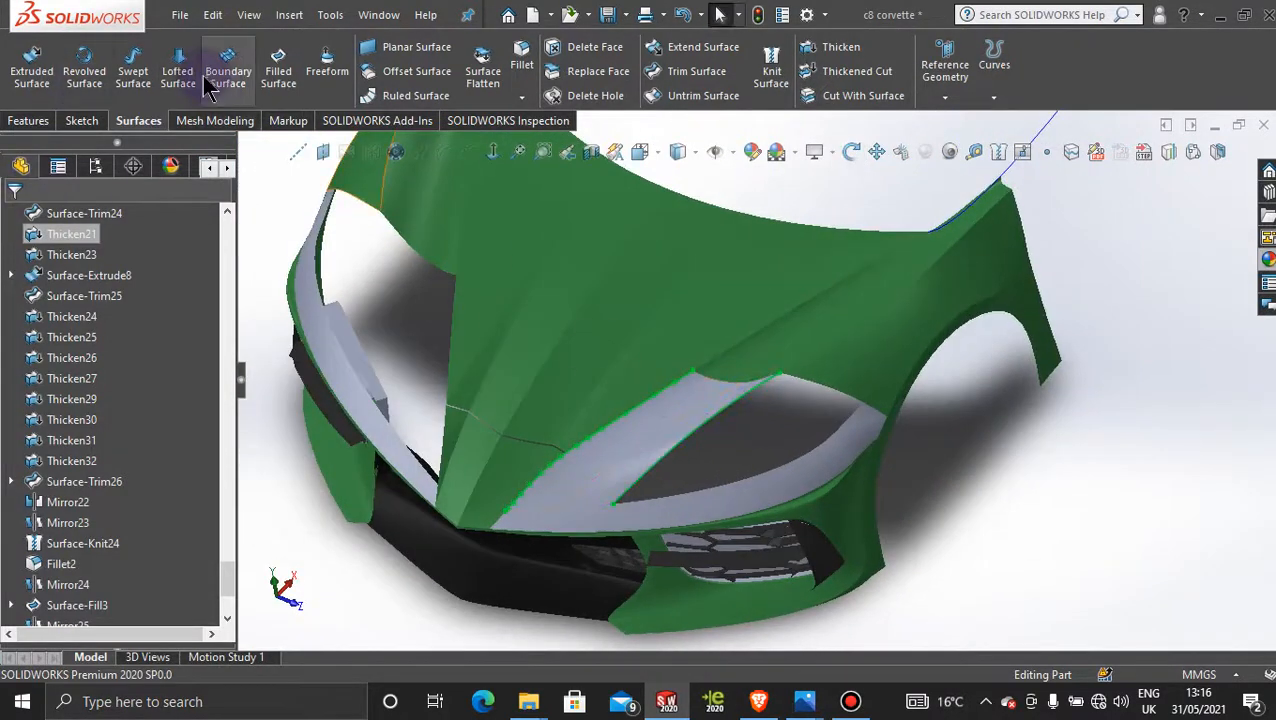
{"action": "left_click", "coordinate": [35, 120]}
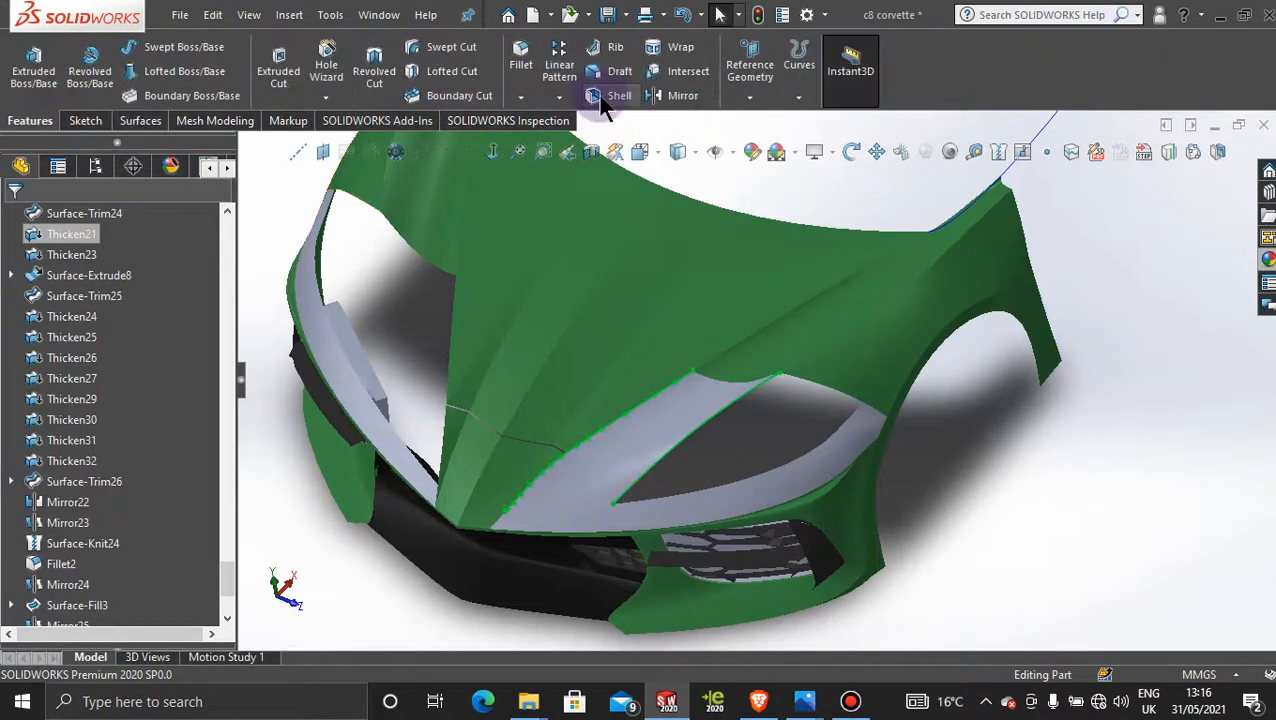
{"action": "left_click", "coordinate": [656, 95]}
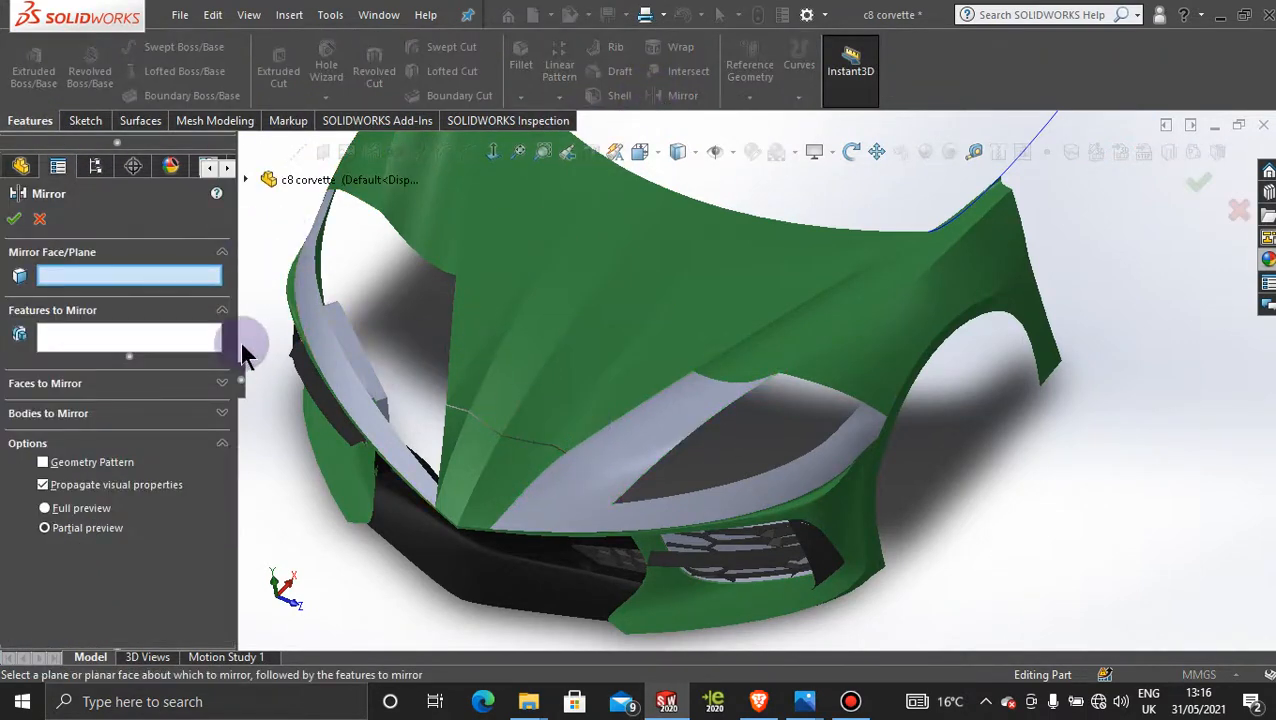
{"action": "left_click", "coordinate": [245, 178]}
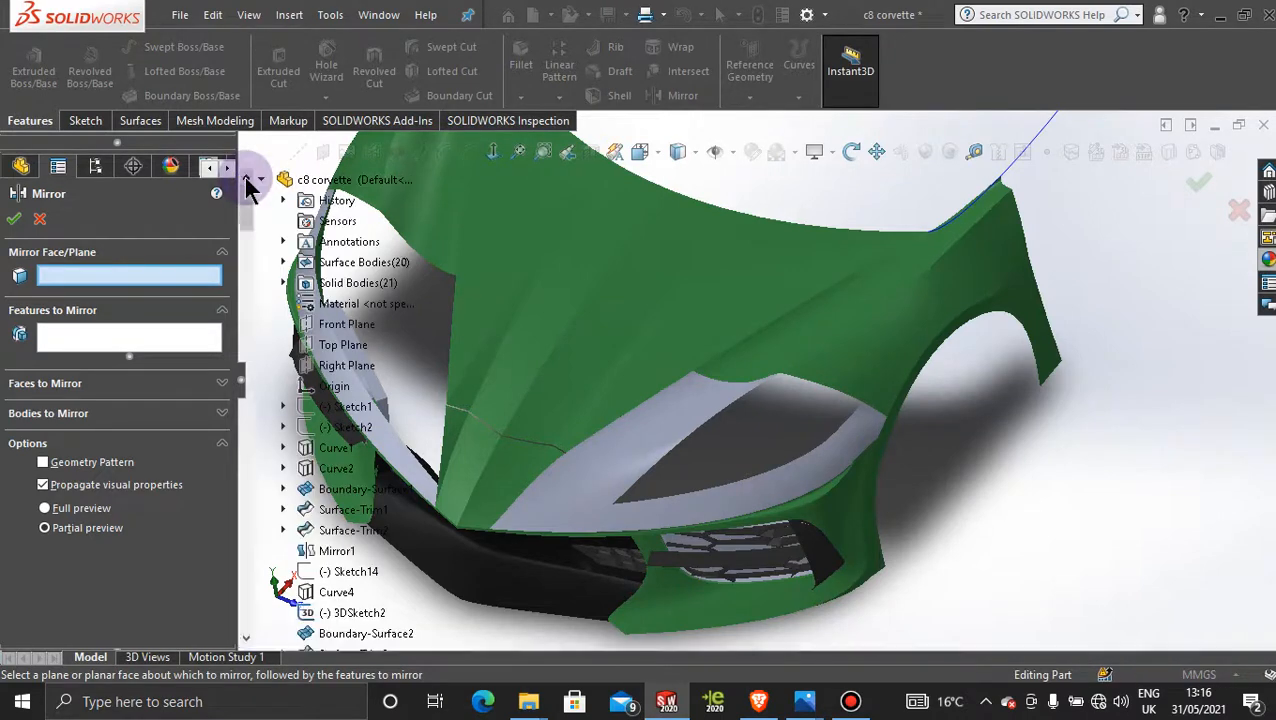
{"action": "left_click", "coordinate": [350, 326]}
{"action": "left_click", "coordinate": [171, 415]}
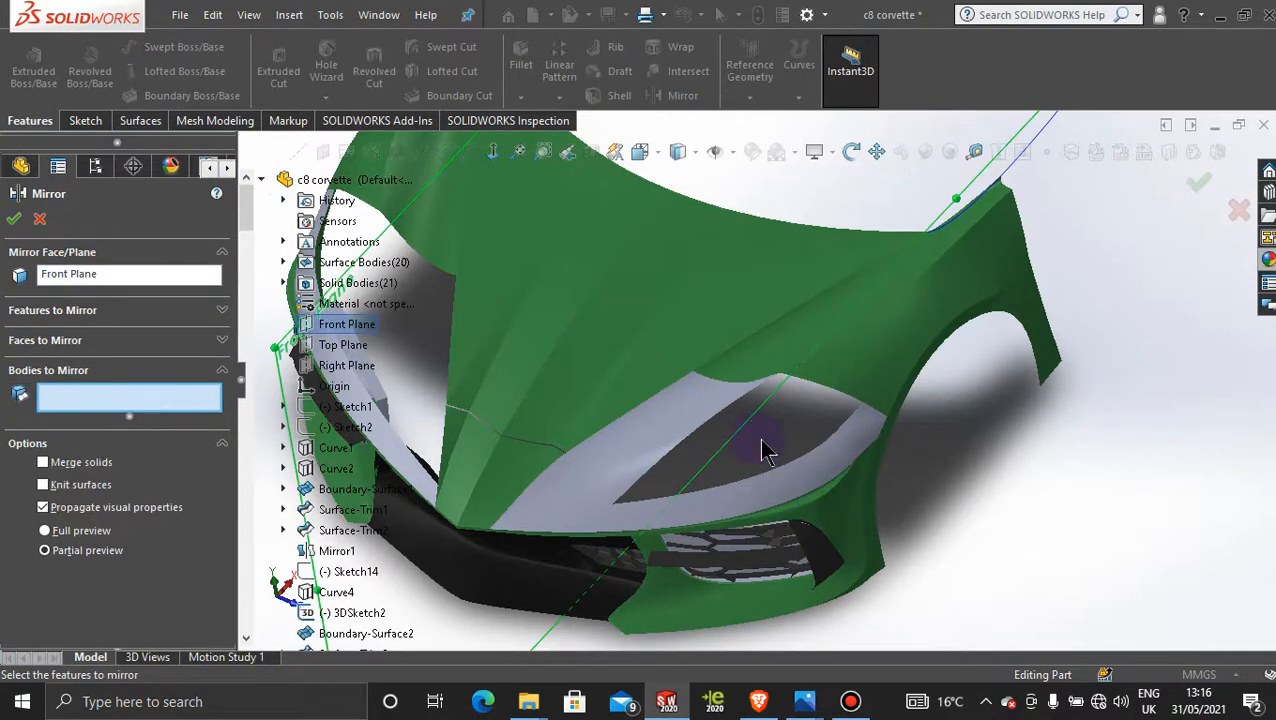
{"action": "left_click", "coordinate": [640, 425]}
{"action": "left_click", "coordinate": [10, 222]}
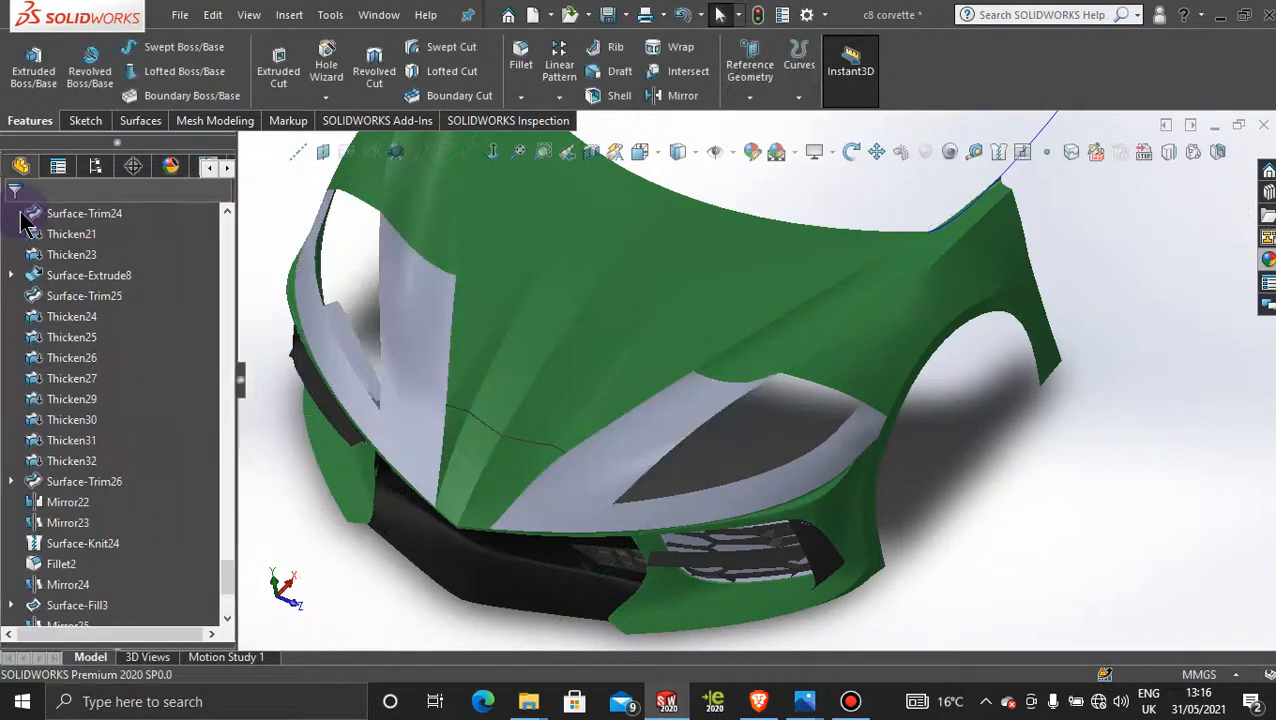
Try to fill the remaining headlight opening from its three bounding edges, with the fender edge set to Tangent
{"action": "mouse_move", "coordinate": [1005, 469]}
{"action": "middle_mouse_down"}
{"action": "mouse_move", "coordinate": [1042, 459]}
{"action": "mouse_move", "coordinate": [1020, 457]}
{"action": "middle_mouse_up"}
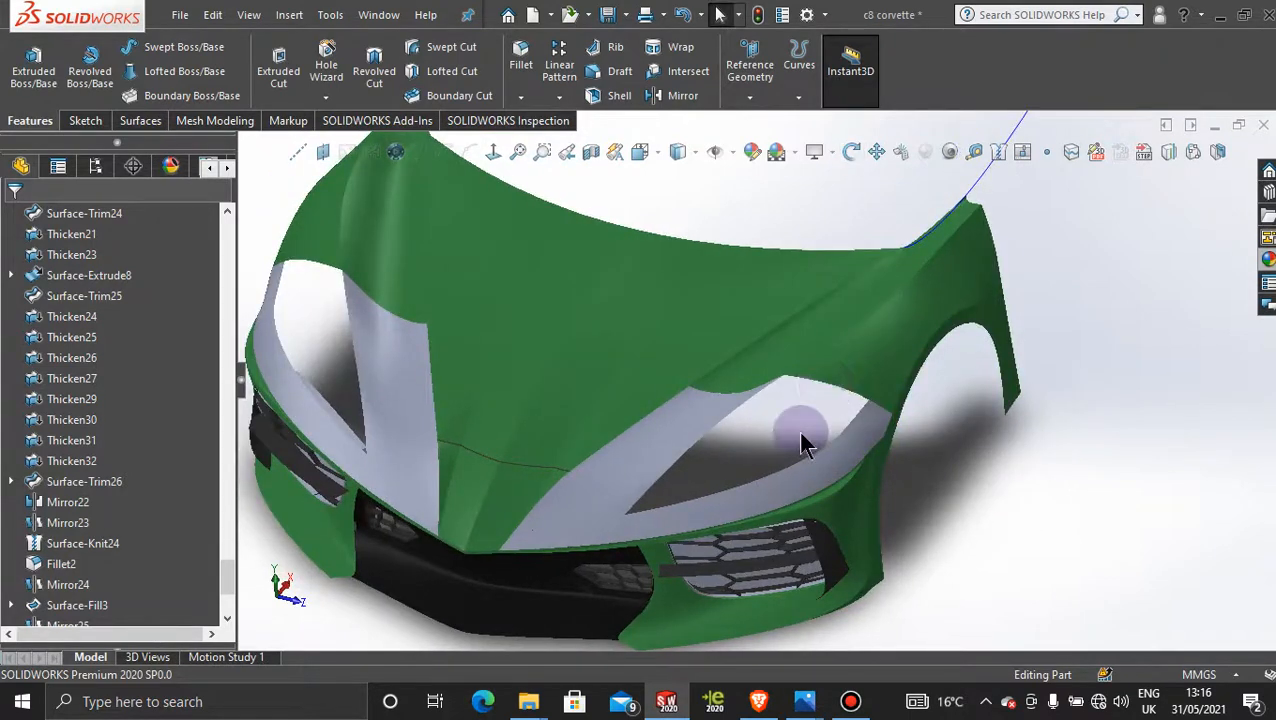
{"action": "scroll", "coordinate": [748, 445], "scroll_direction": "down", "scroll_amount": 2}
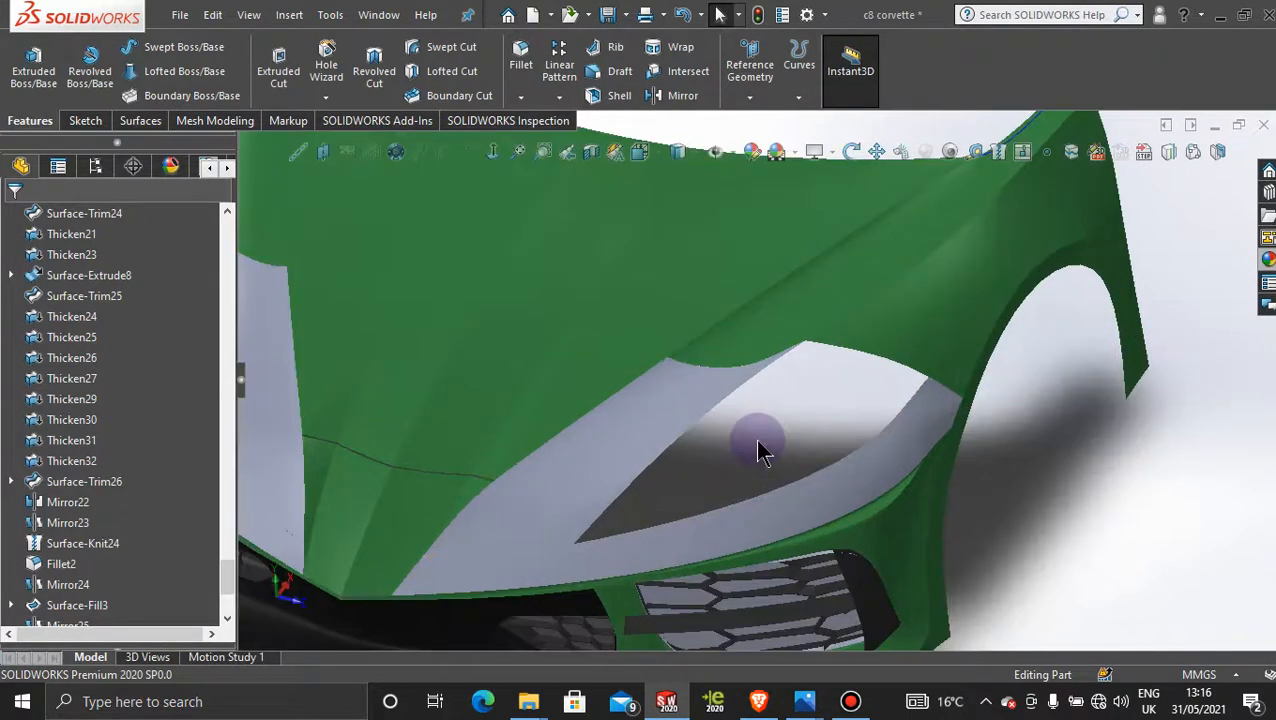
{"action": "left_click", "coordinate": [141, 121]}
{"action": "left_click", "coordinate": [278, 68]}
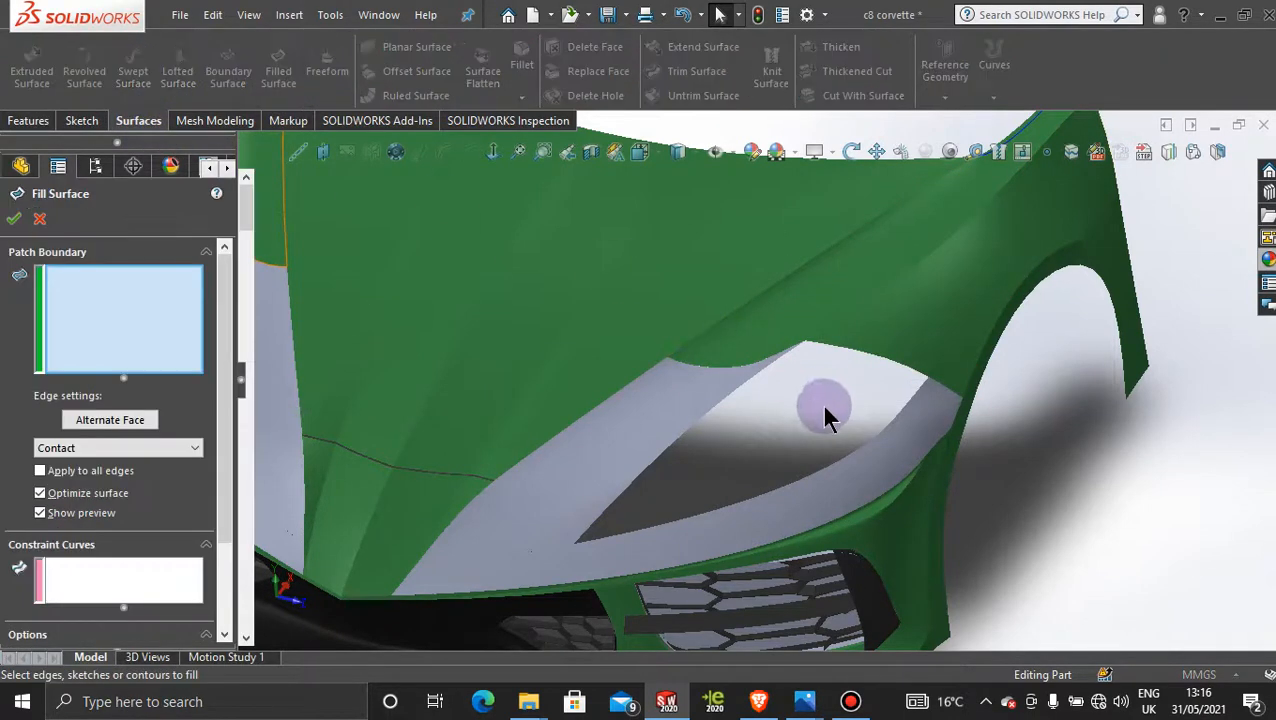
{"action": "left_click", "coordinate": [733, 390]}
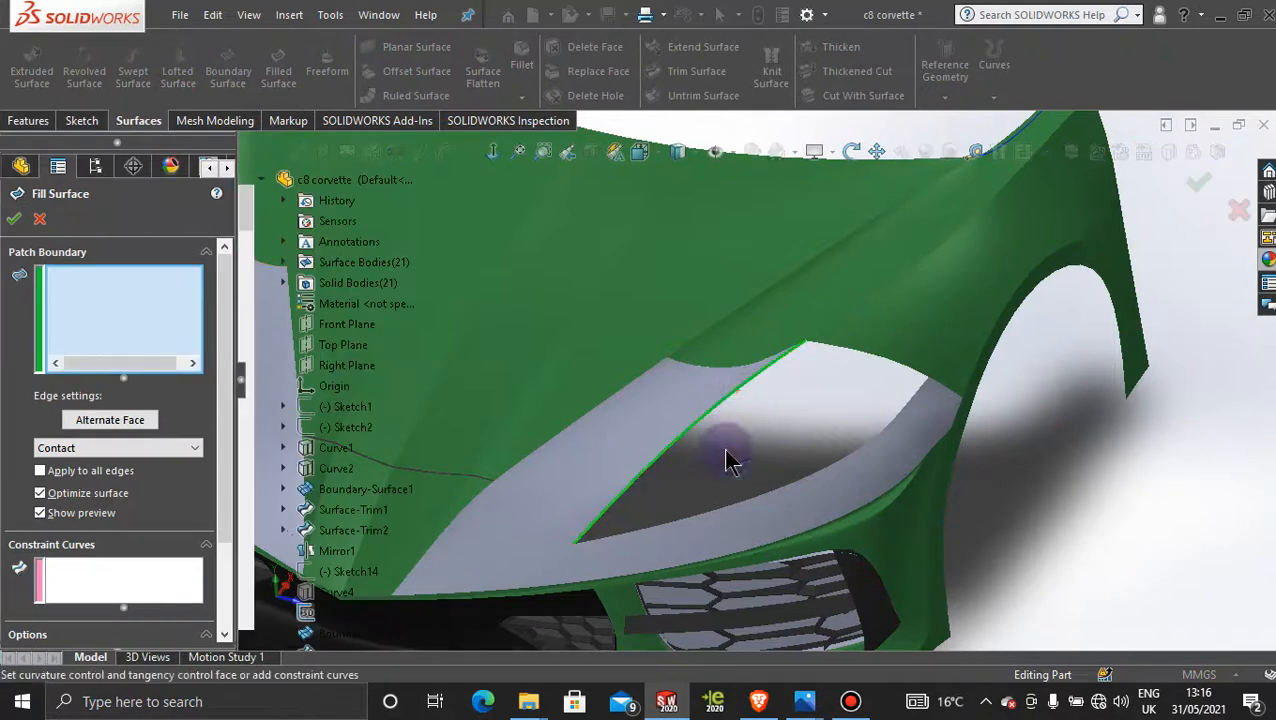
{"action": "left_click", "coordinate": [703, 513]}
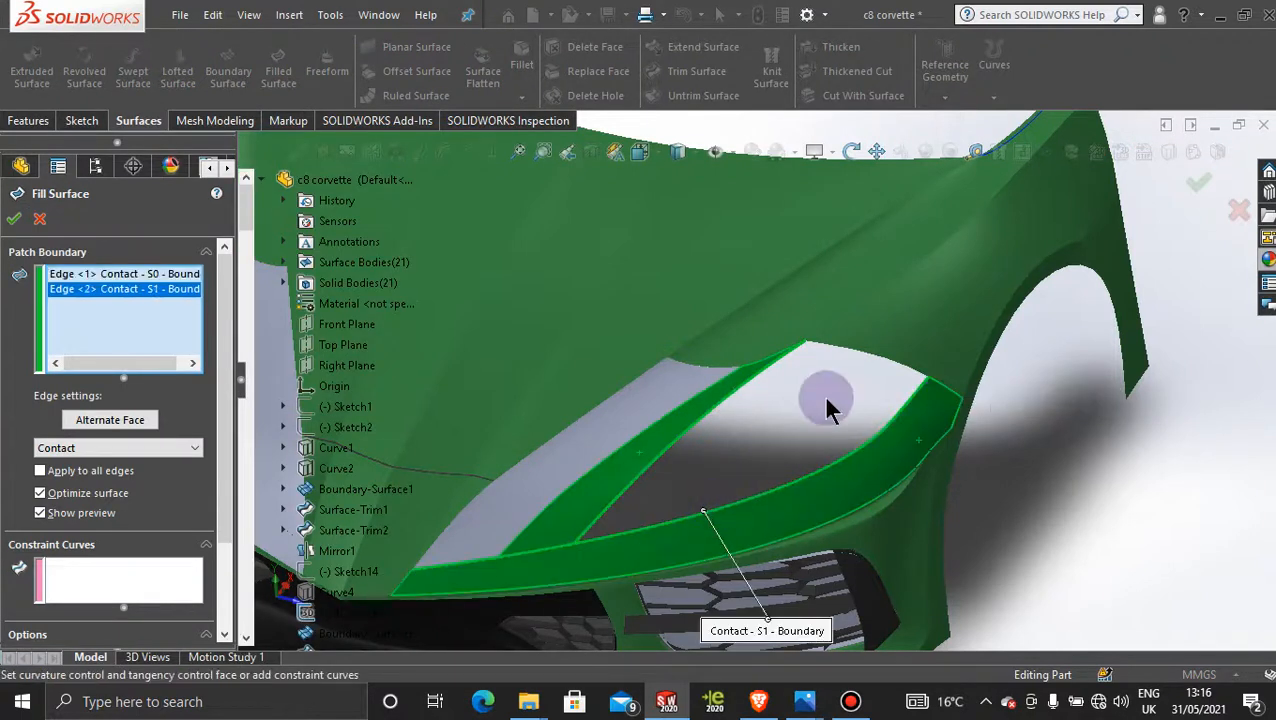
{"action": "left_click", "coordinate": [853, 353]}
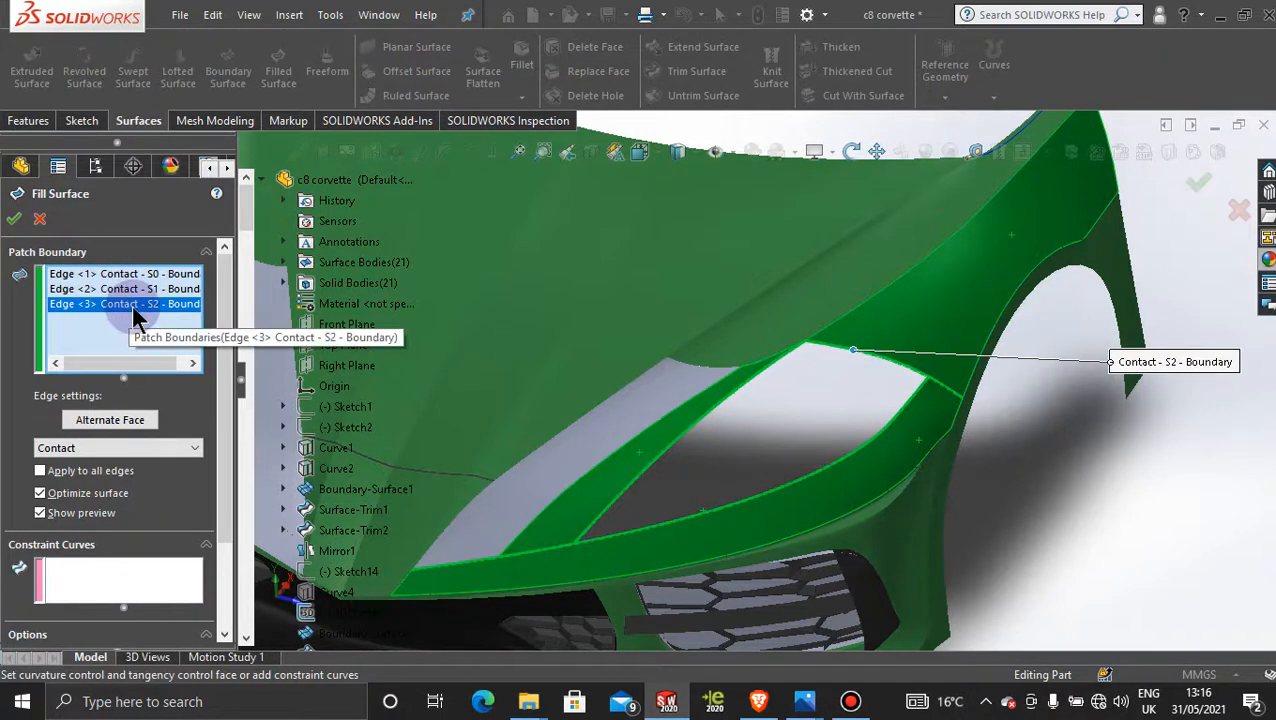
{"action": "left_click", "coordinate": [150, 448]}
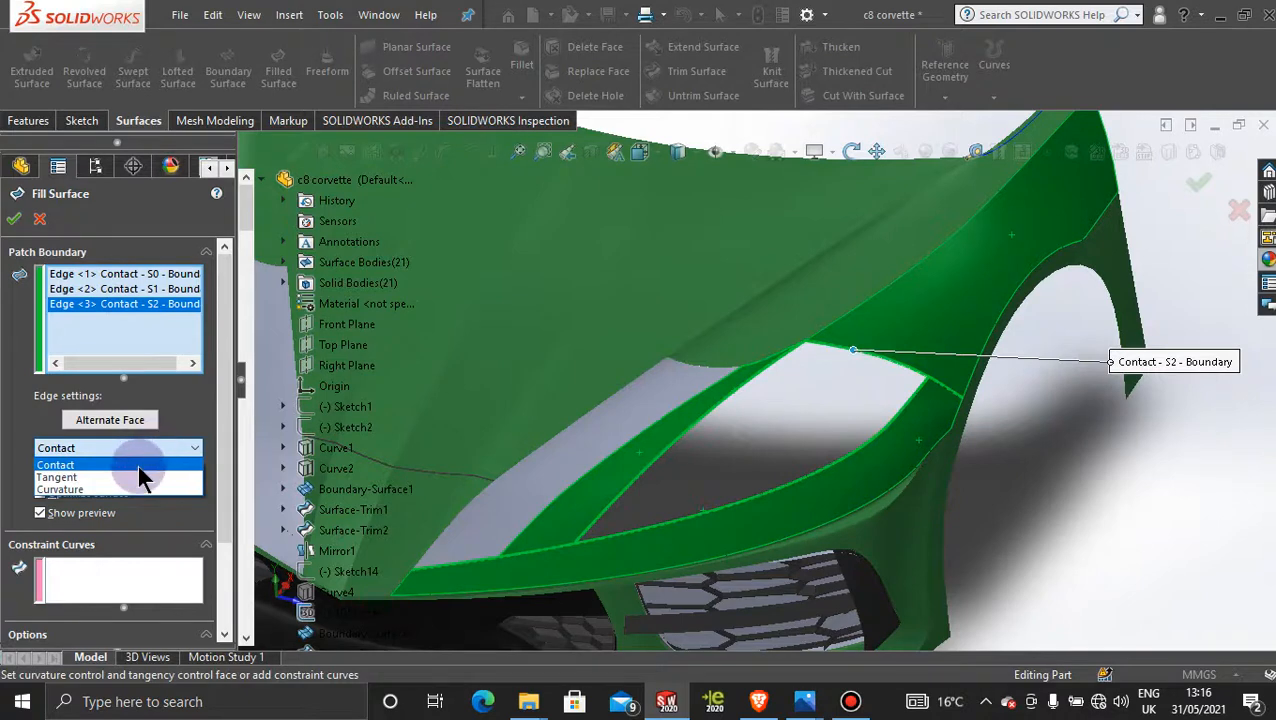
{"action": "left_click", "coordinate": [140, 478]}
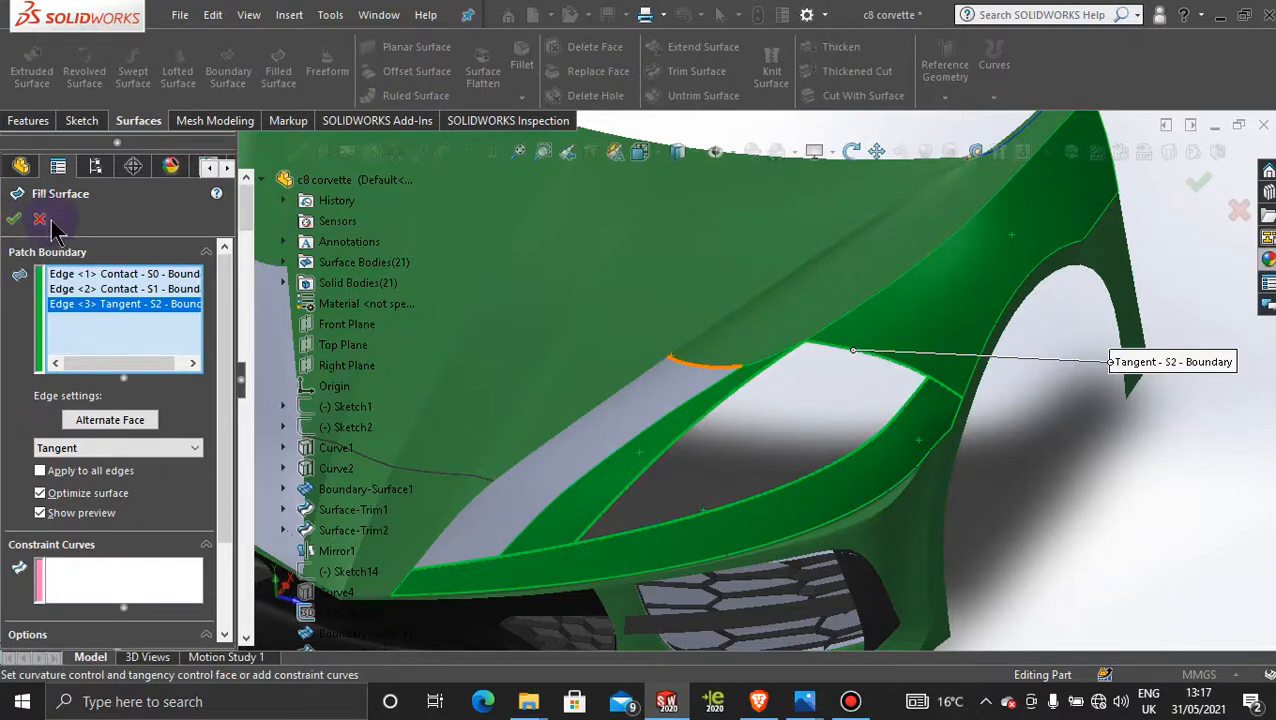
{"action": "left_click", "coordinate": [16, 222]}
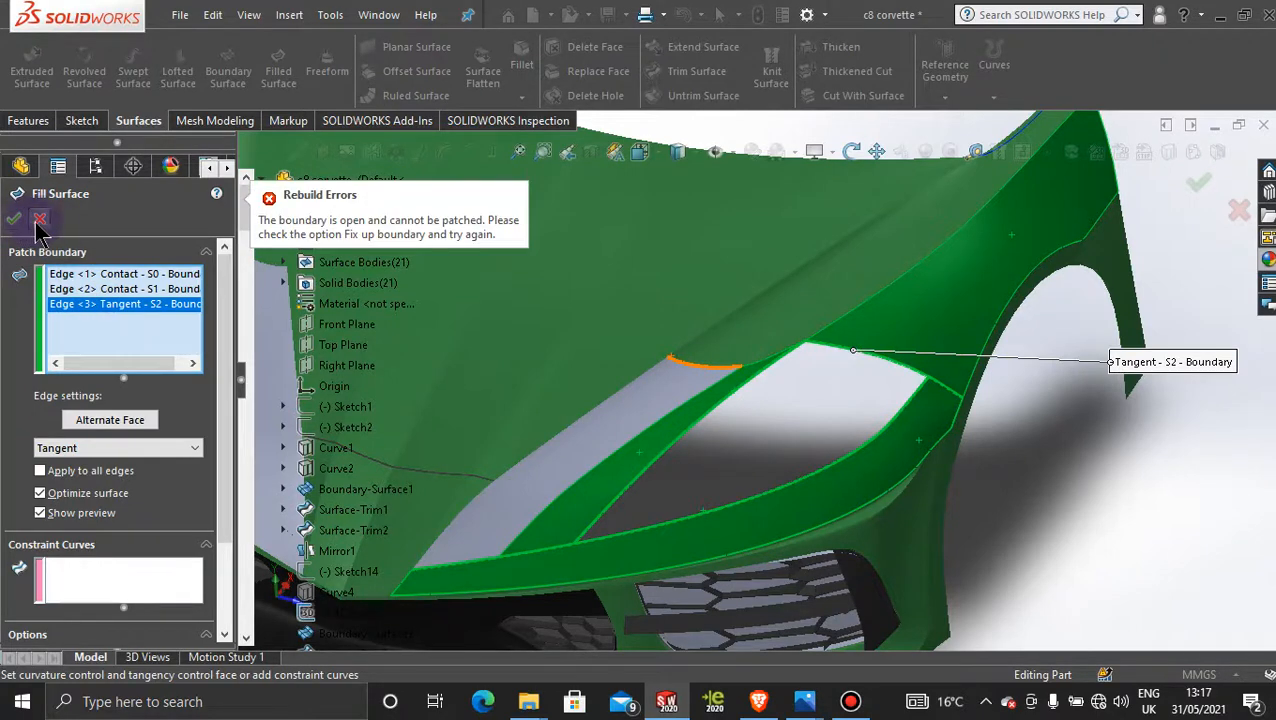
{"action": "left_click", "coordinate": [39, 220]}
Try to knit the headlight boundary surface, the lower filled strip and both of their mirrored copies into one surface
{"action": "middle_click_drag", "start_coordinate": [830, 415], "coordinate": [789, 401]}
{"action": "scroll", "coordinate": [818, 447], "scroll_direction": "up", "scroll_amount": 4}
{"action": "scroll", "coordinate": [727, 396], "scroll_direction": "down", "scroll_amount": 3}
{"action": "scroll", "coordinate": [727, 396], "scroll_direction": "down", "scroll_amount": 2}
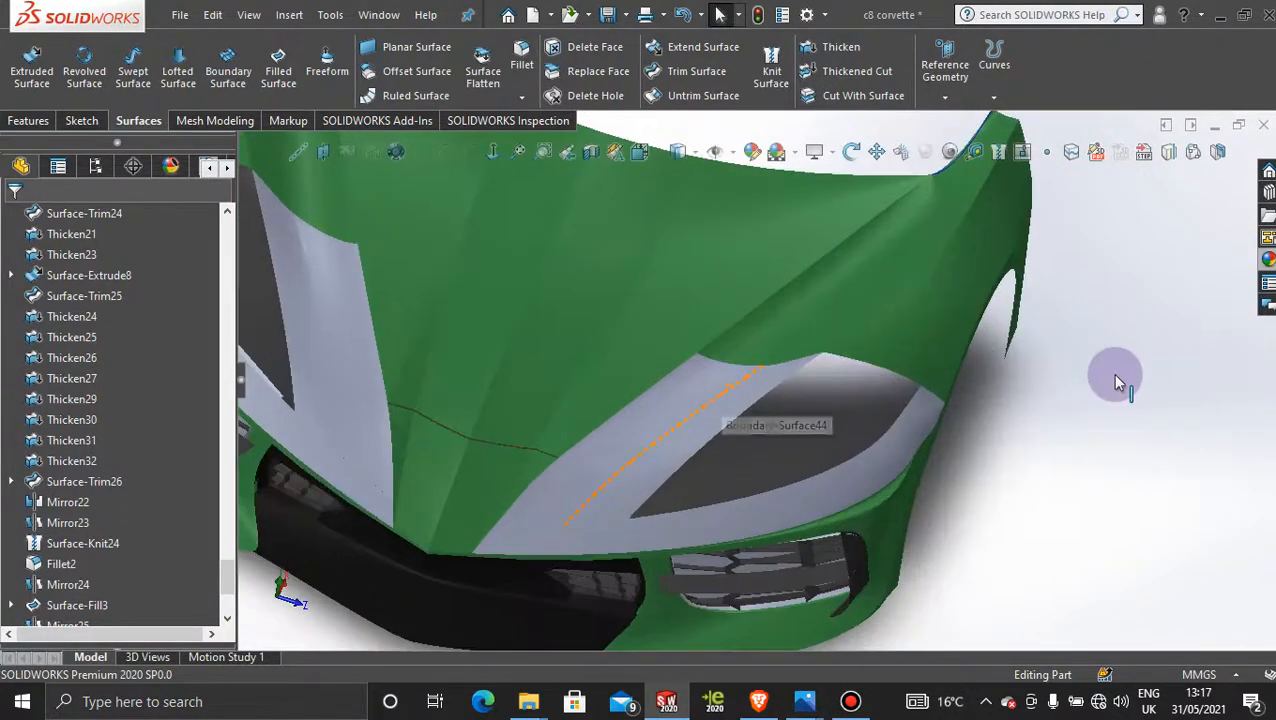
{"action": "left_click", "coordinate": [773, 78]}
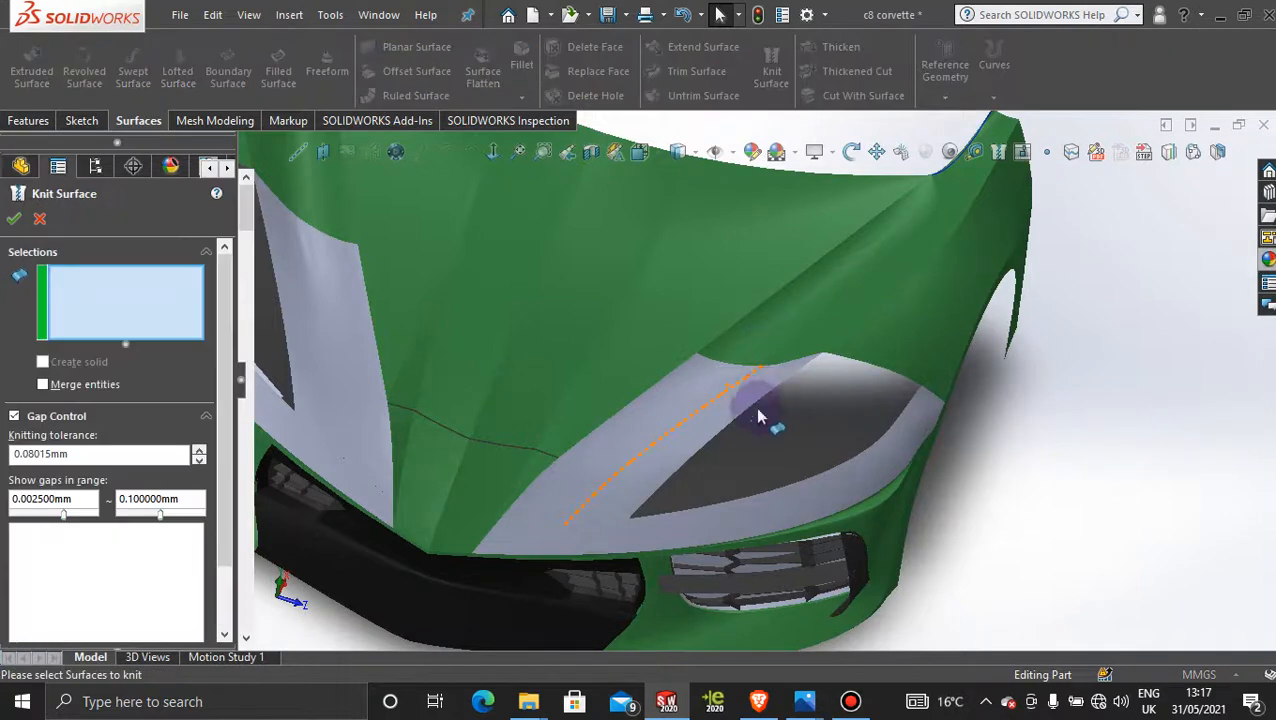
{"action": "left_click", "coordinate": [746, 404]}
{"action": "left_click", "coordinate": [771, 515]}
{"action": "scroll", "coordinate": [770, 515], "scroll_direction": "up", "scroll_amount": 5}
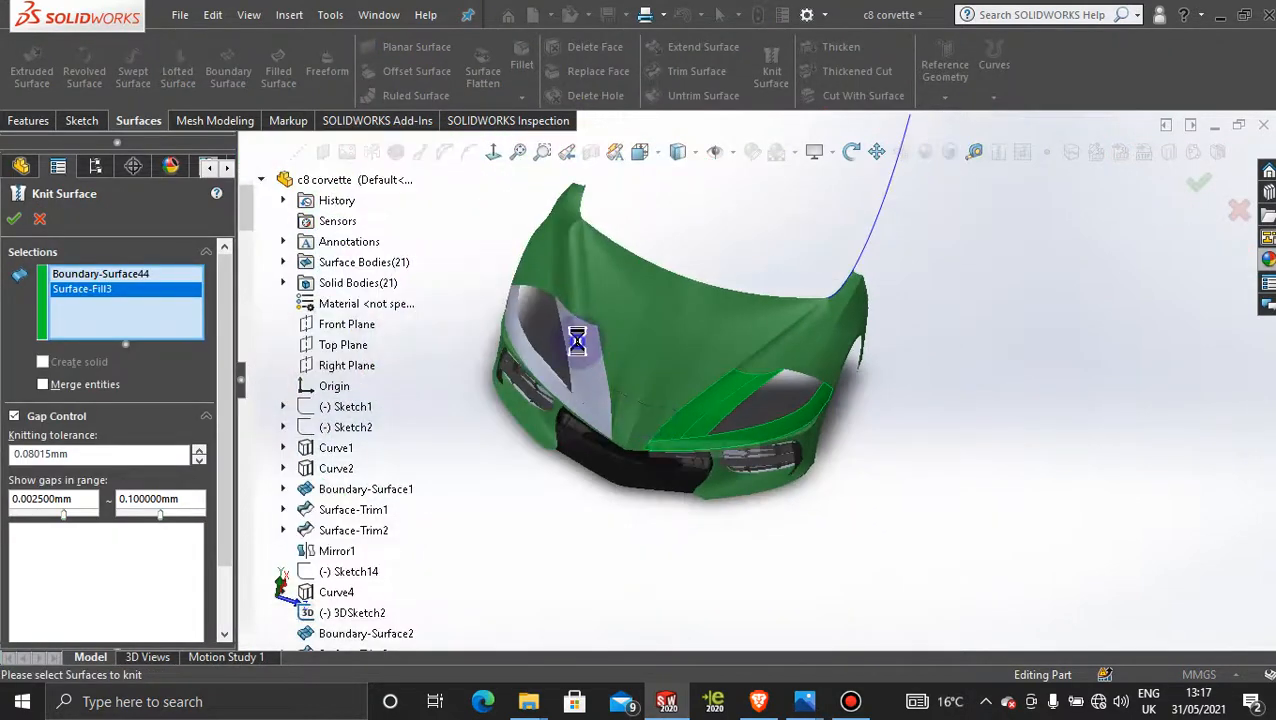
{"action": "left_click", "coordinate": [577, 350]}
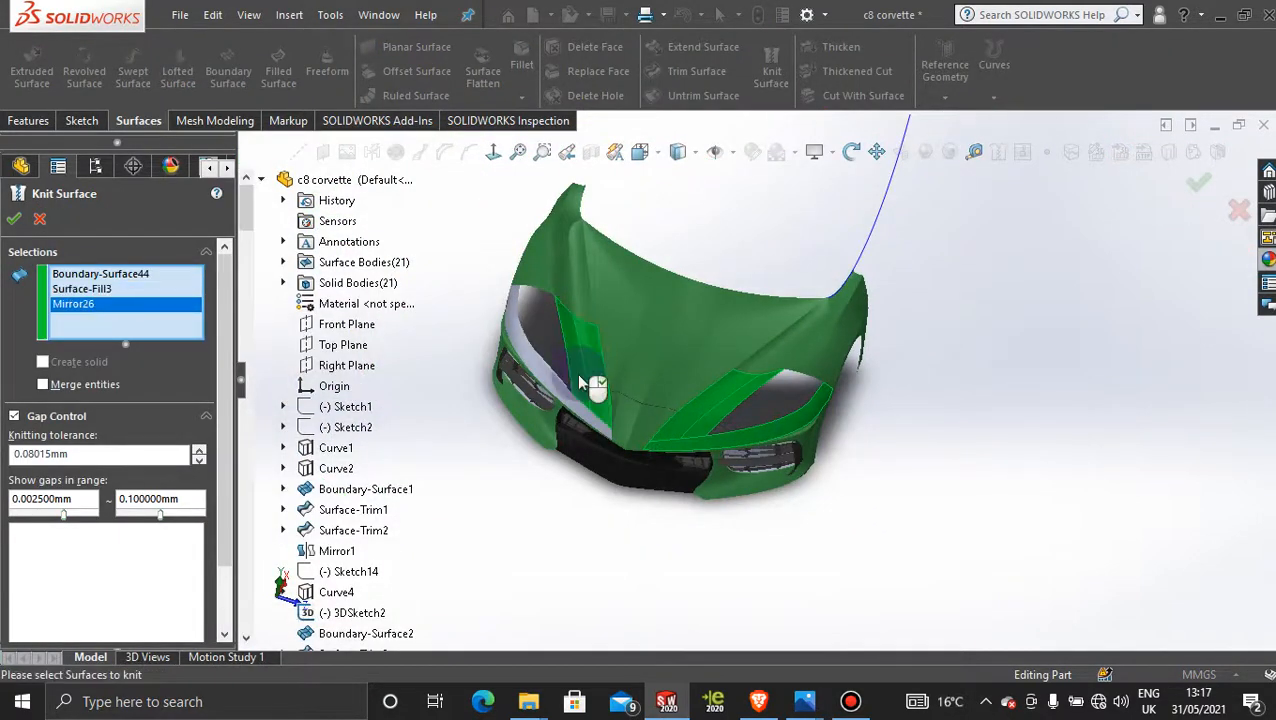
{"action": "left_click", "coordinate": [561, 363]}
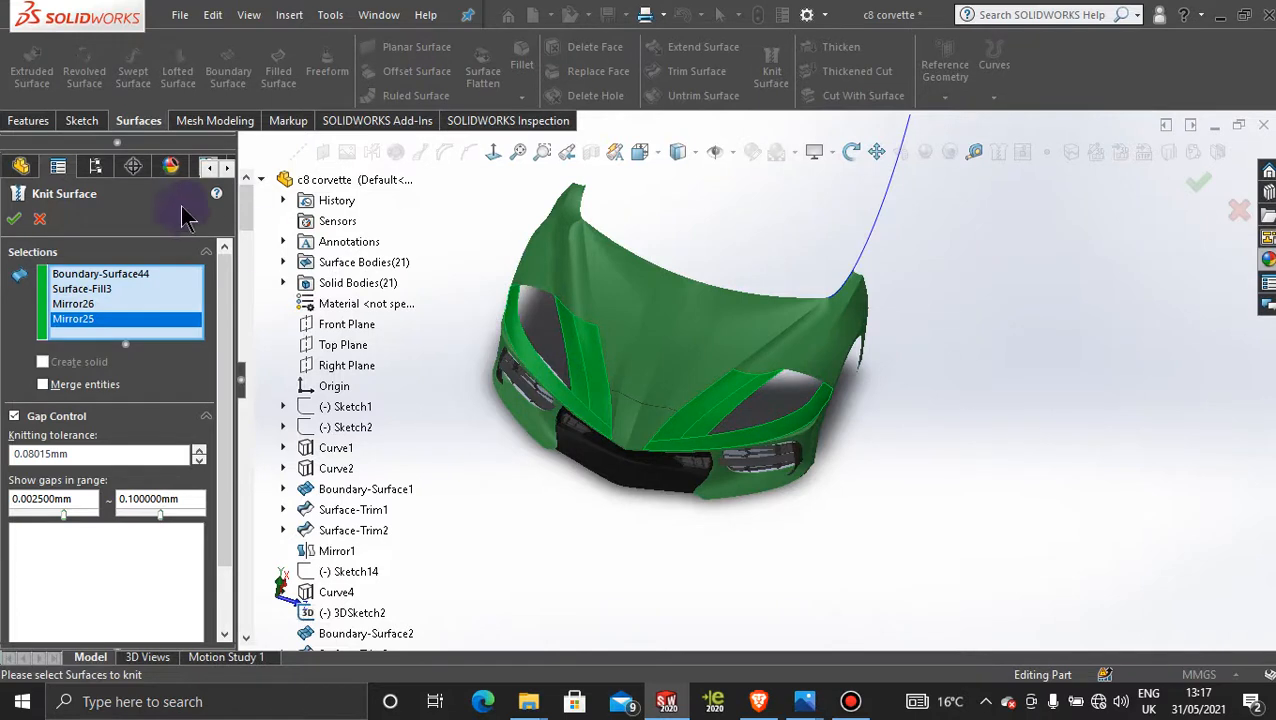
{"action": "left_click", "coordinate": [17, 222]}
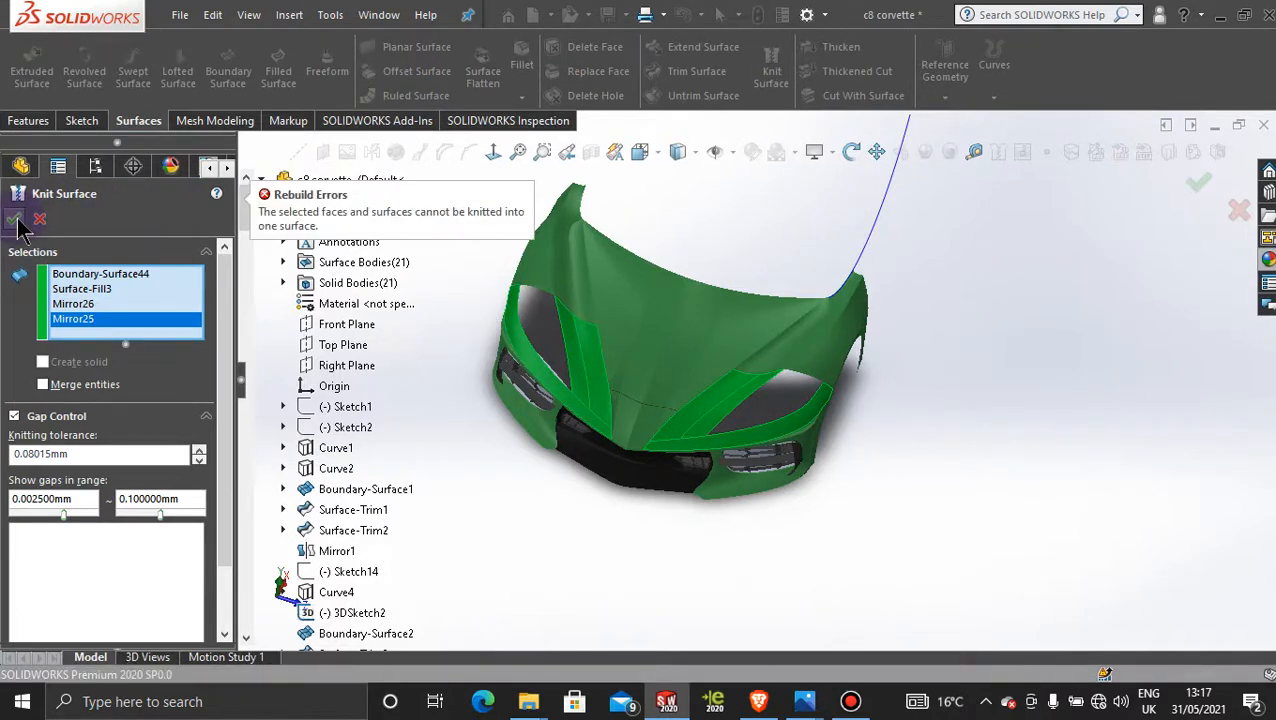
Retry the knit with the mirrored boundary surface removed from the selection and a face added, and abandon it
{"action": "left_click", "coordinate": [561, 387]}
{"action": "left_click", "coordinate": [560, 387]}
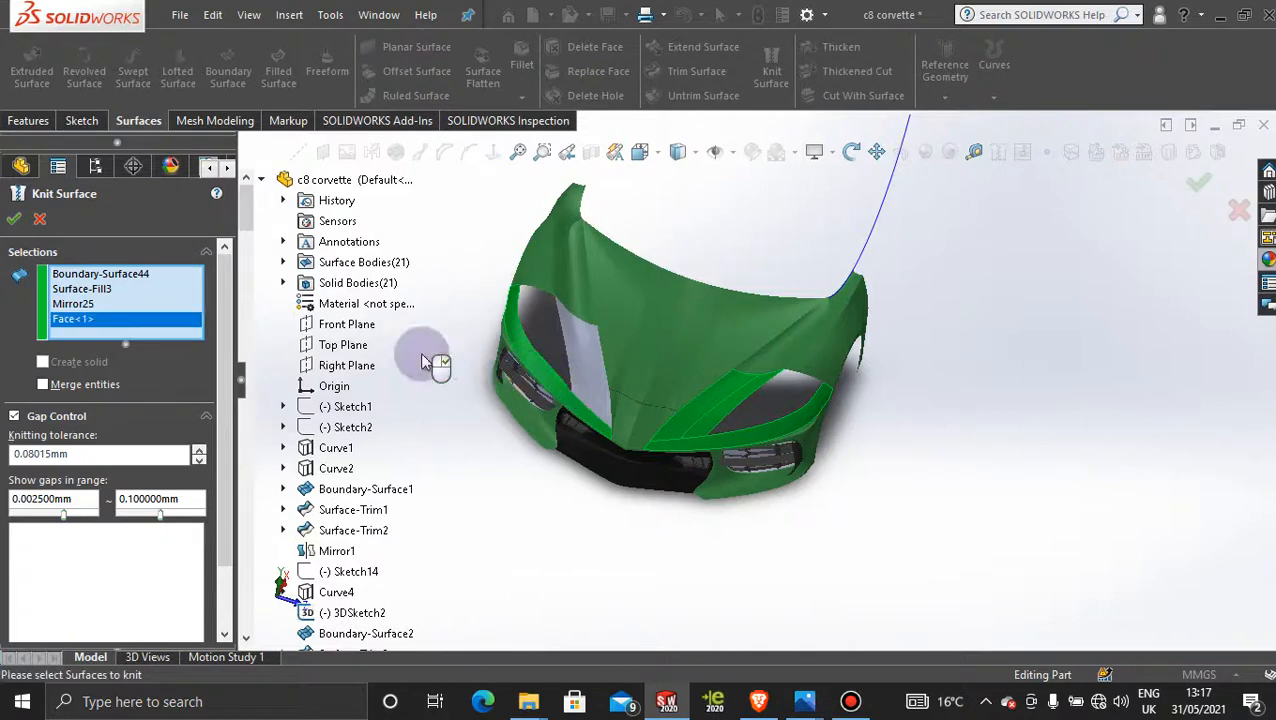
{"action": "left_click", "coordinate": [557, 358]}
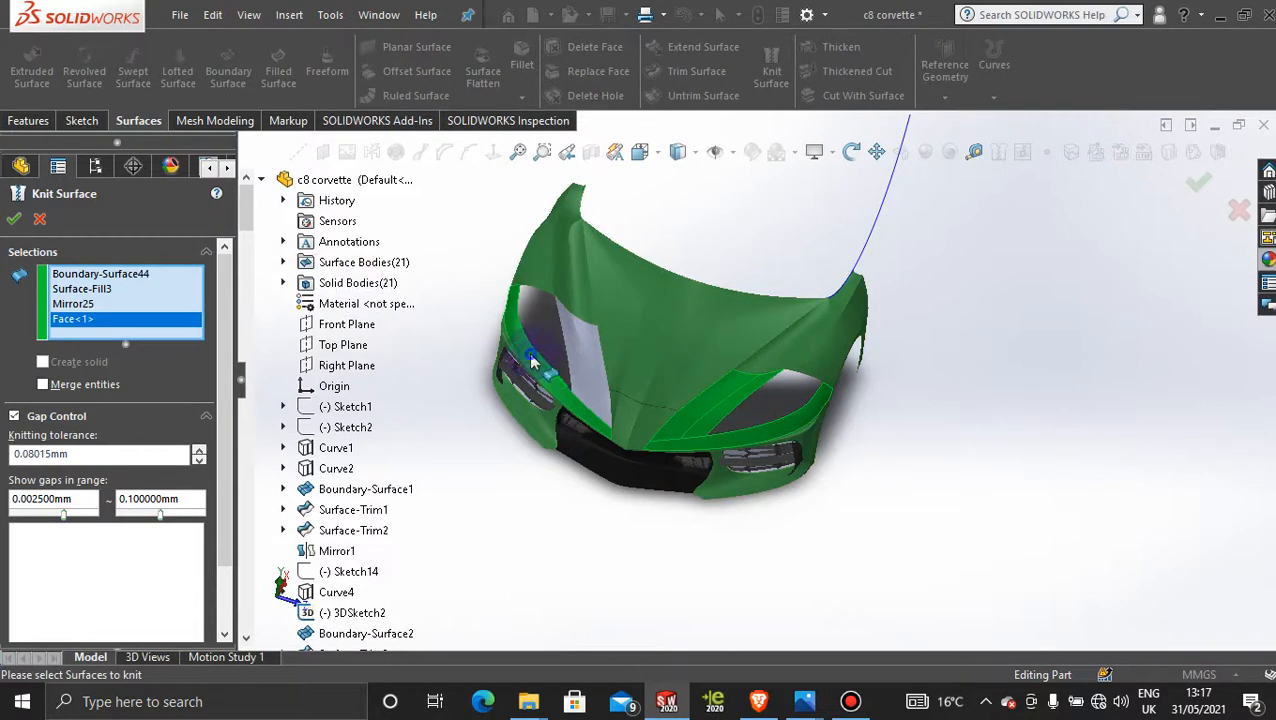
{"action": "left_click", "coordinate": [12, 220]}
{"action": "left_click", "coordinate": [41, 221]}
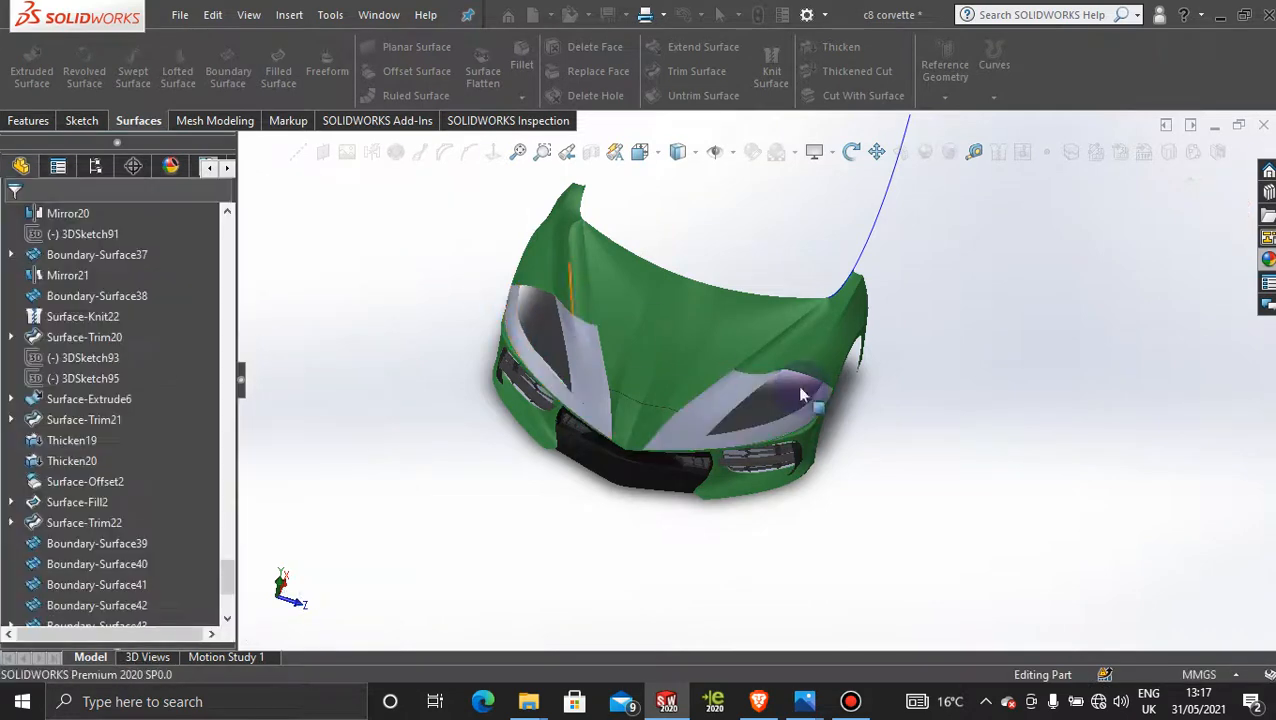
Knit the filled strip below the headlight opening to the adjoining green body surface
{"action": "scroll", "coordinate": [803, 399], "scroll_direction": "down", "scroll_amount": 6}
{"action": "middle_click_drag", "start_coordinate": [708, 430], "coordinate": [792, 188]}
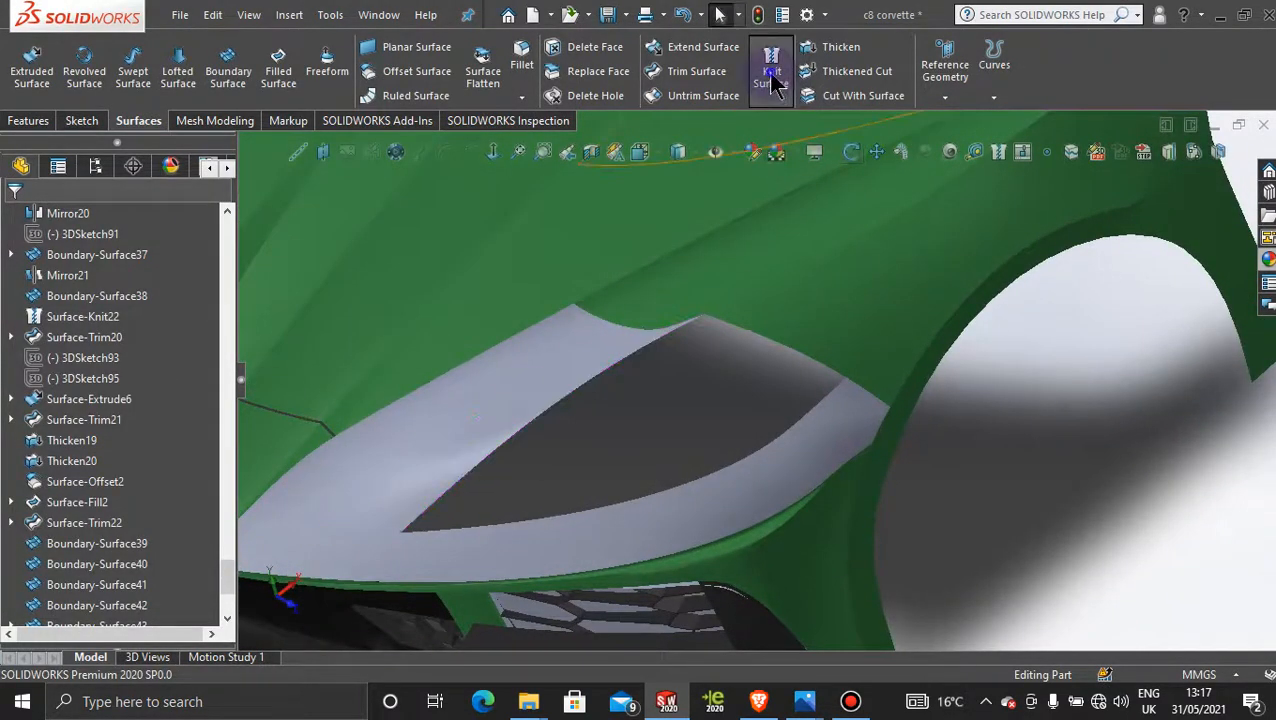
{"action": "left_click", "coordinate": [771, 68]}
{"action": "left_click", "coordinate": [851, 412]}
{"action": "left_click", "coordinate": [890, 350]}
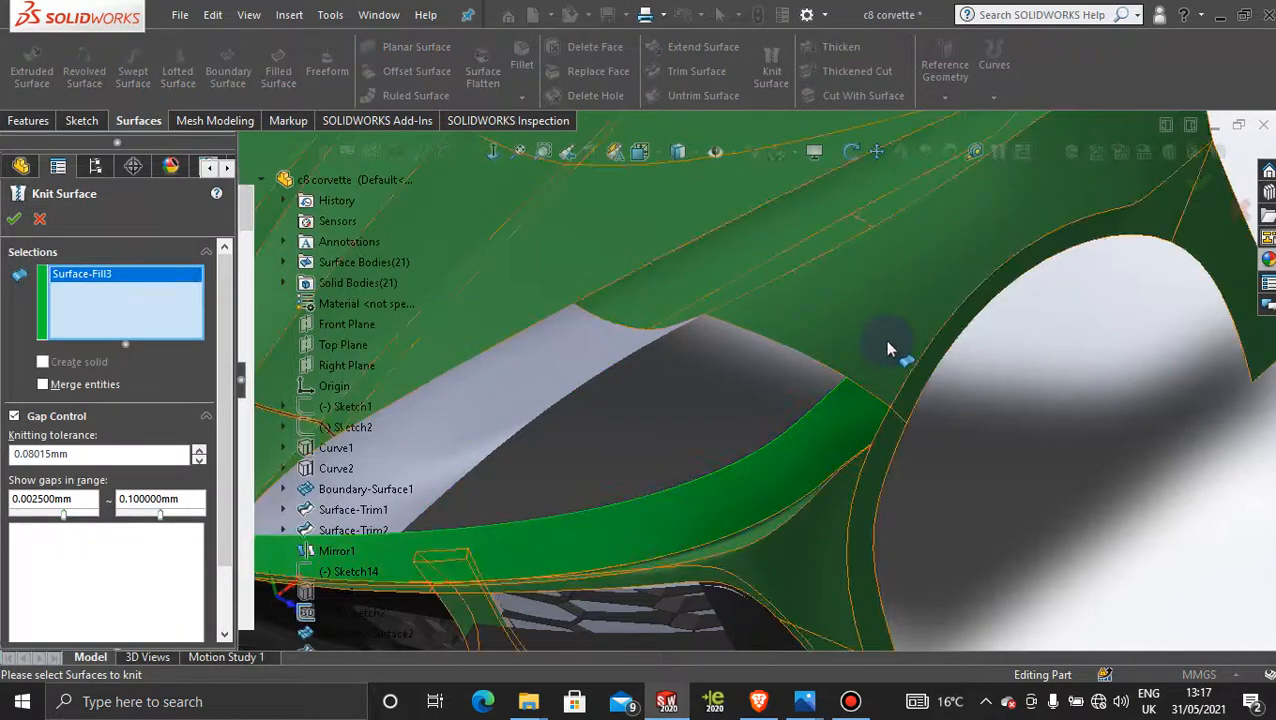
{"action": "left_click", "coordinate": [15, 222]}
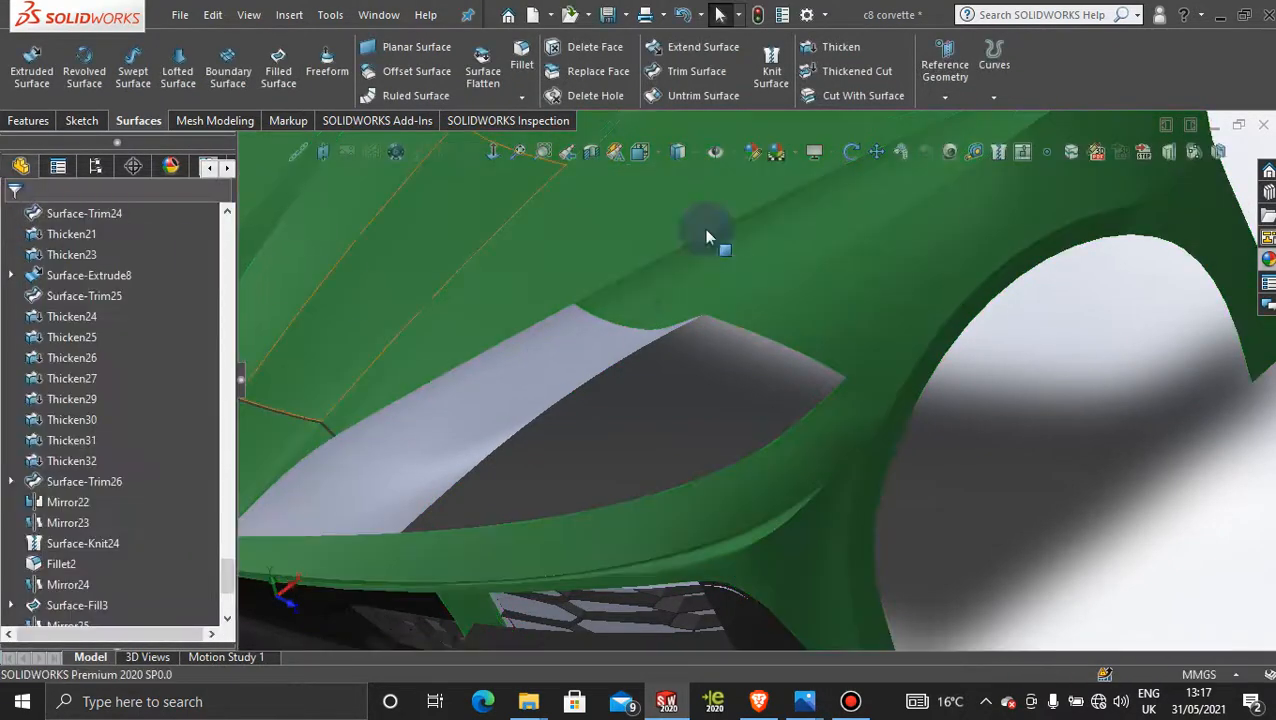
Knit the unmirrored headlight boundary surface to the green body surface
{"action": "left_click", "coordinate": [771, 68]}
{"action": "left_click", "coordinate": [684, 350]}
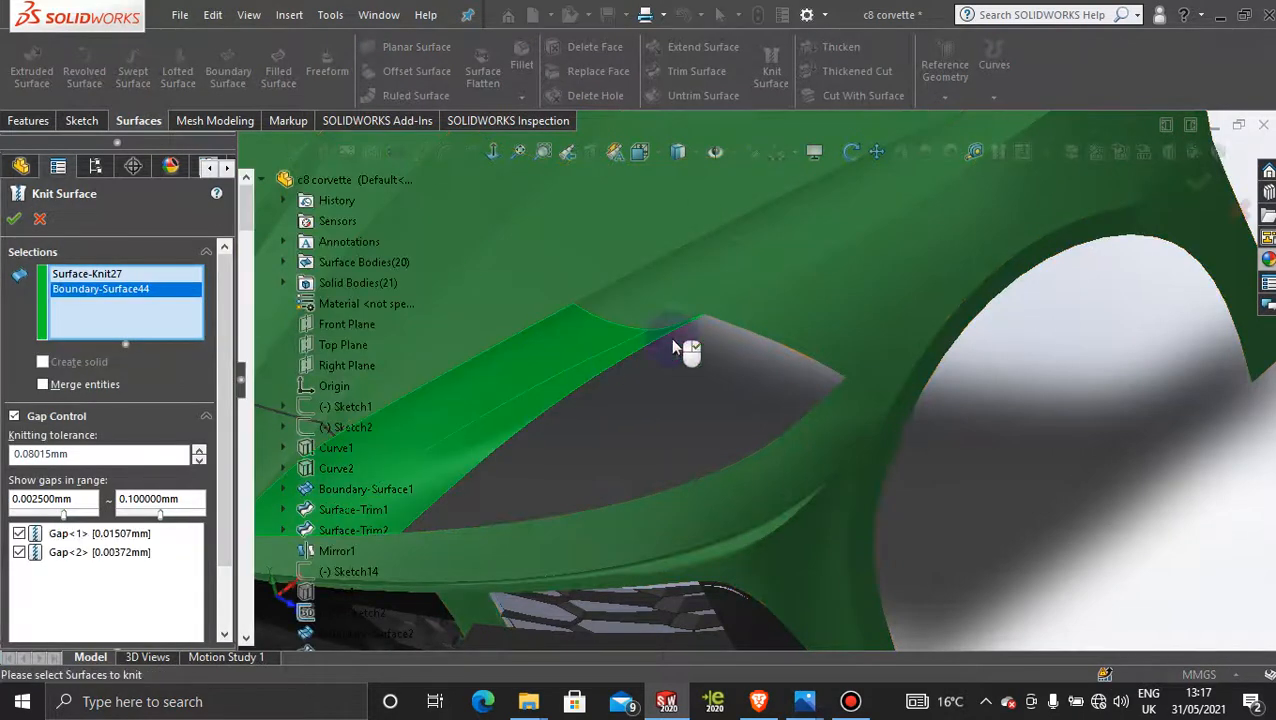
{"action": "left_click", "coordinate": [15, 219]}
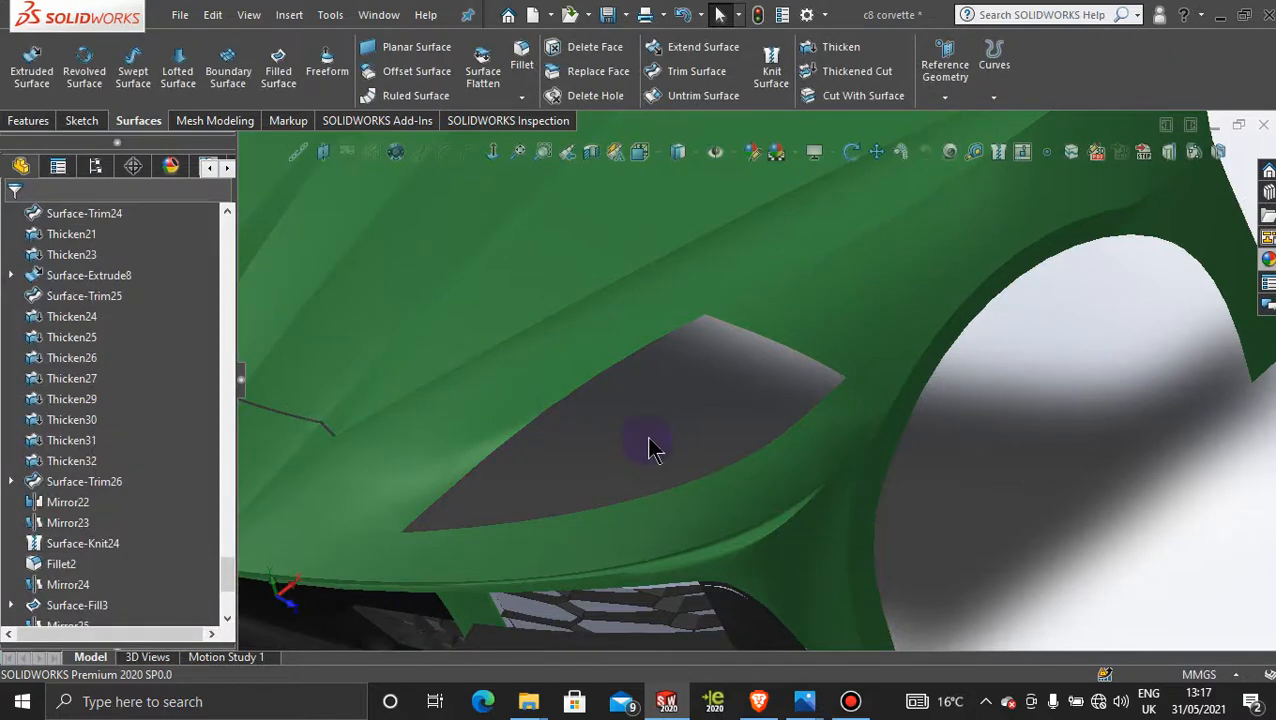
Fill the headlight opening on the newly knitted side from its three bounding edges, with the fender edge set to Tangent
{"action": "scroll", "coordinate": [725, 318], "scroll_direction": "up", "scroll_amount": 5}
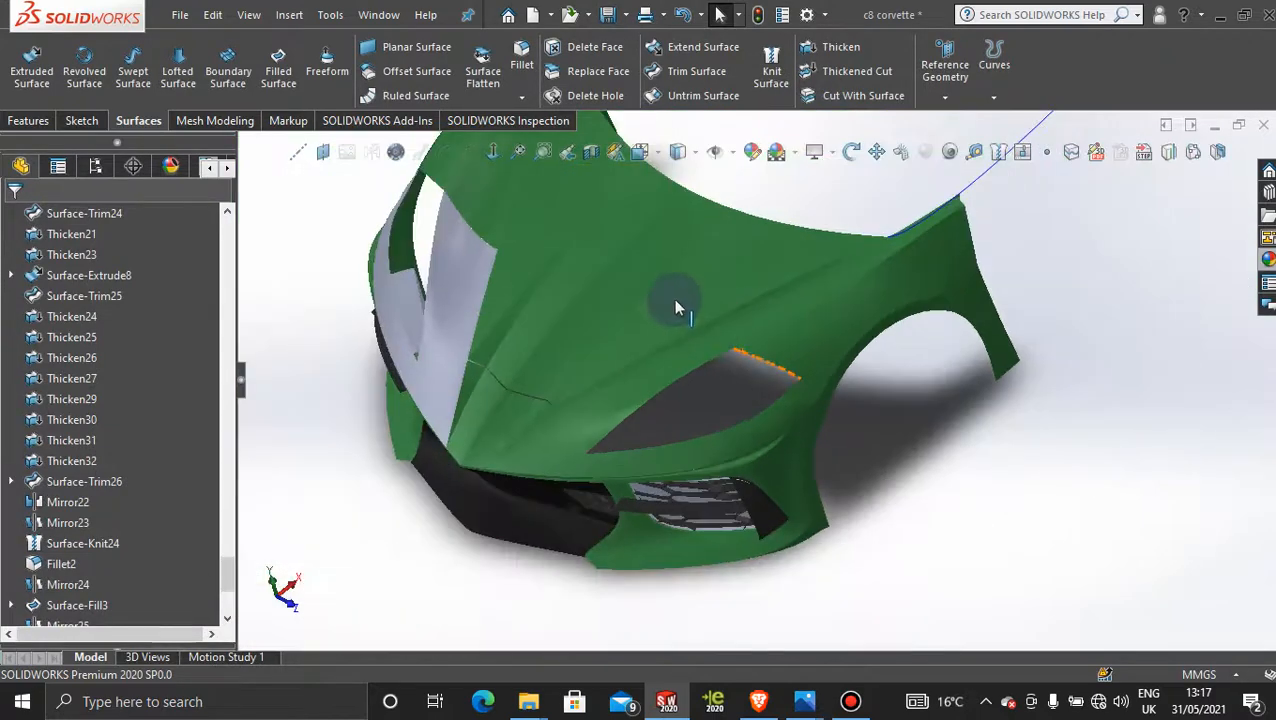
{"action": "scroll", "coordinate": [673, 298], "scroll_direction": "down", "scroll_amount": 2}
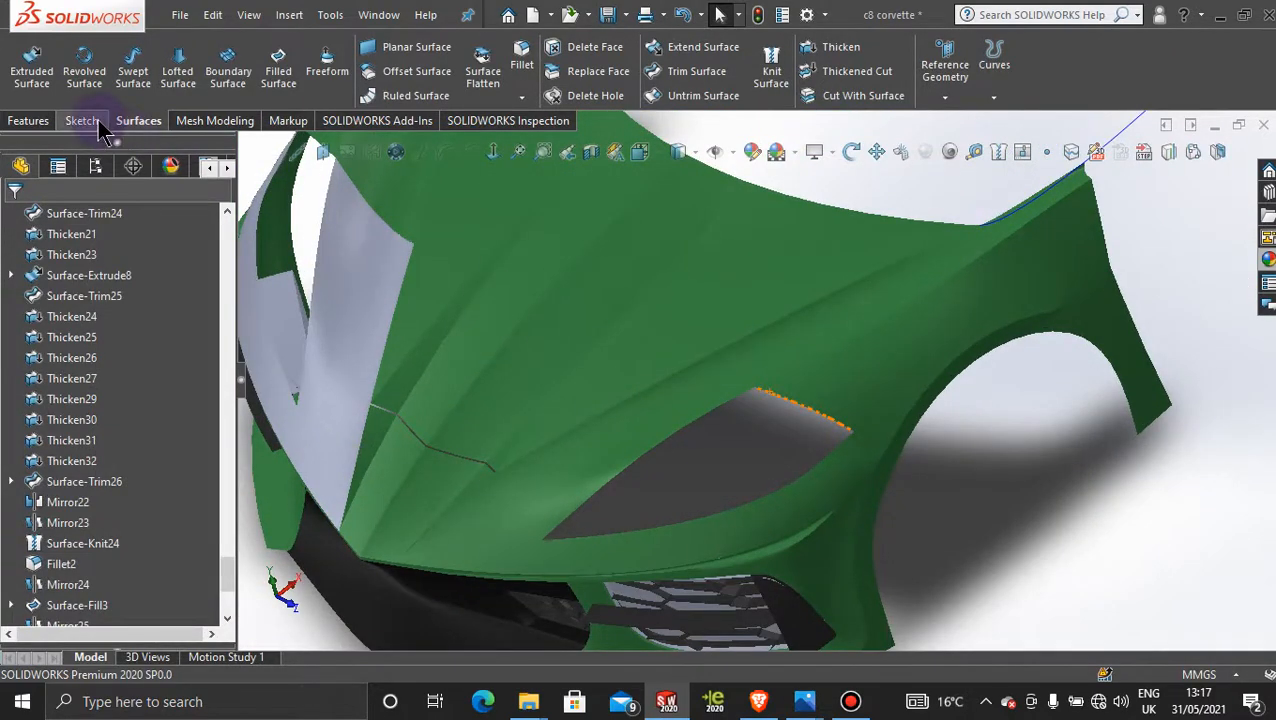
{"action": "left_click", "coordinate": [278, 70]}
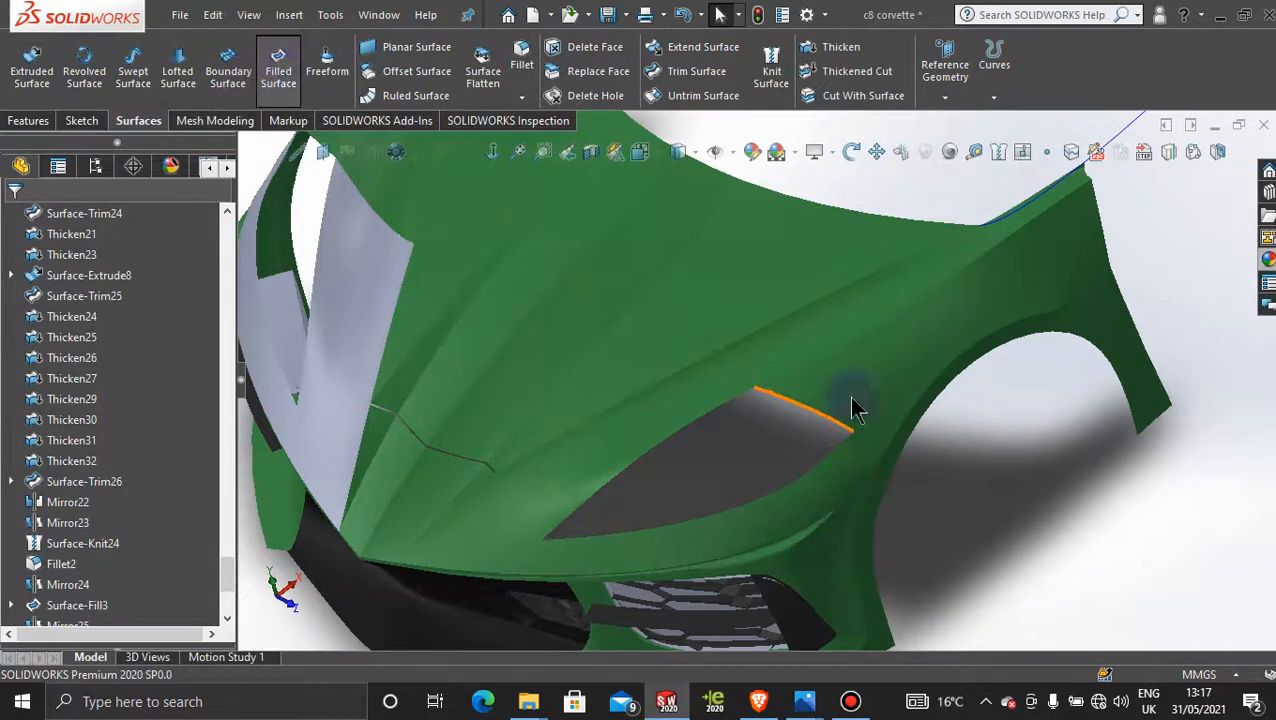
{"action": "left_click", "coordinate": [797, 412]}
{"action": "left_click", "coordinate": [720, 408]}
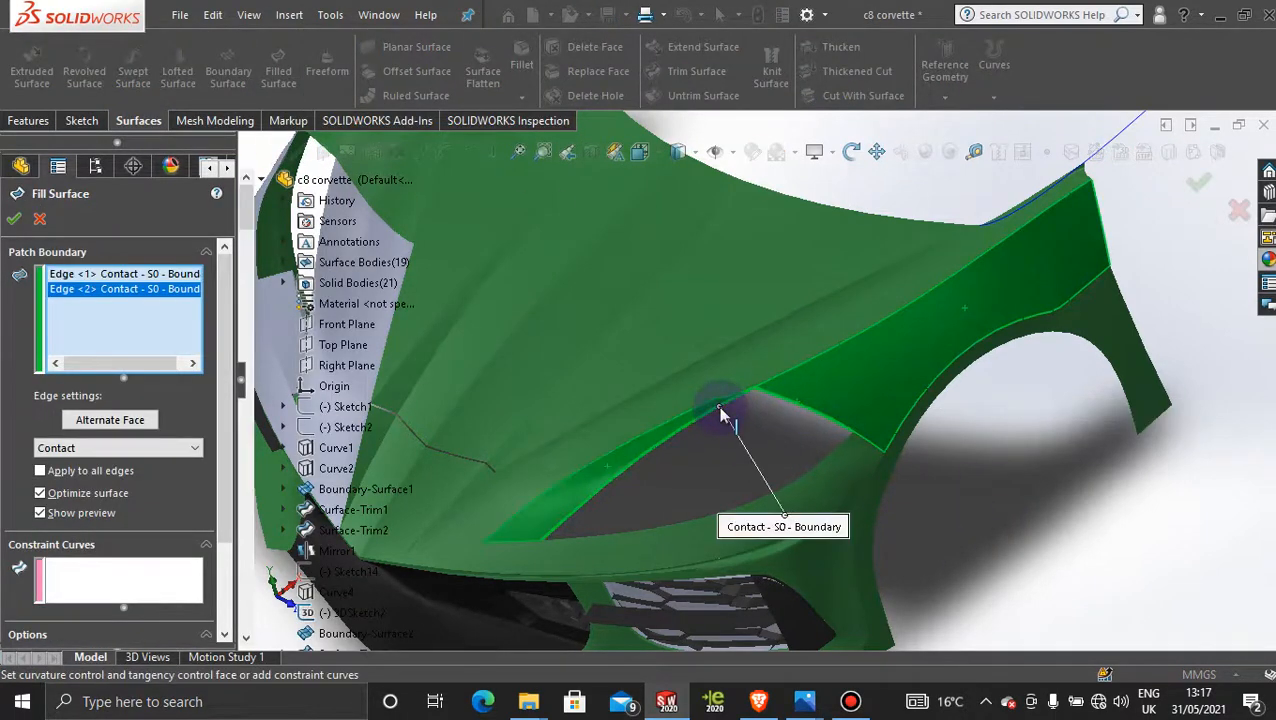
{"action": "left_click", "coordinate": [697, 528]}
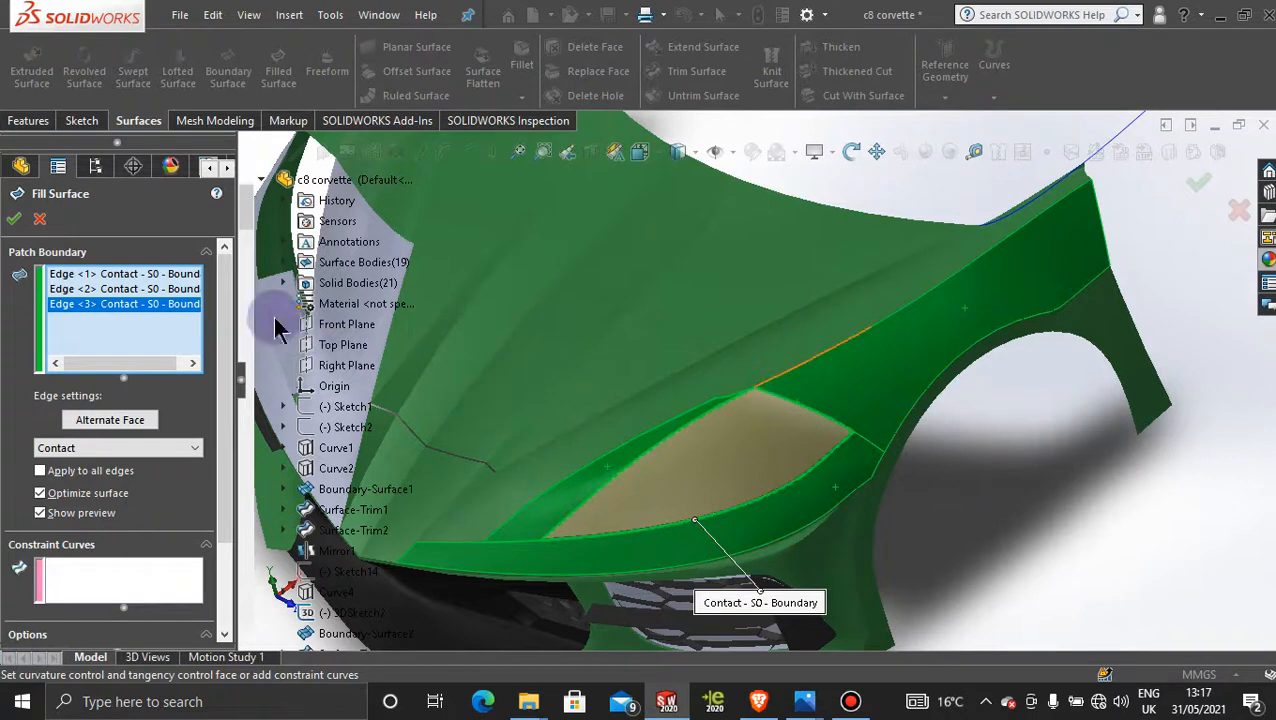
{"action": "left_click", "coordinate": [155, 289]}
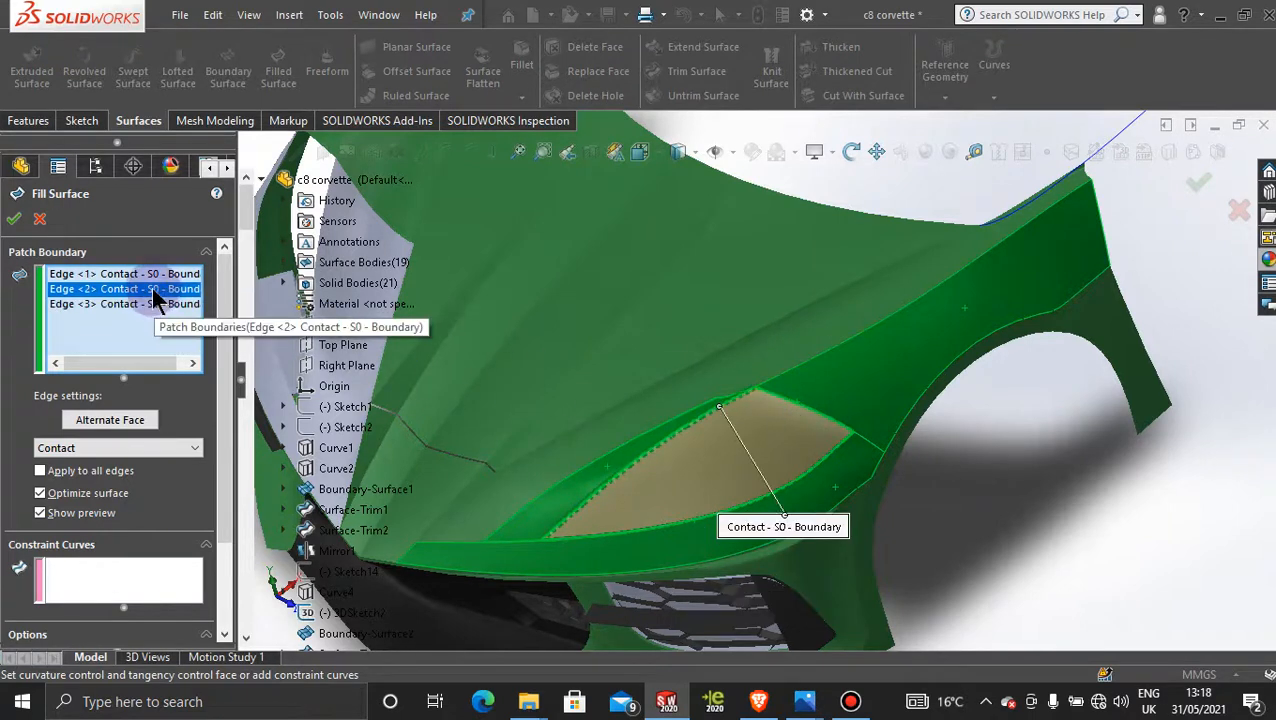
{"action": "left_click", "coordinate": [145, 274]}
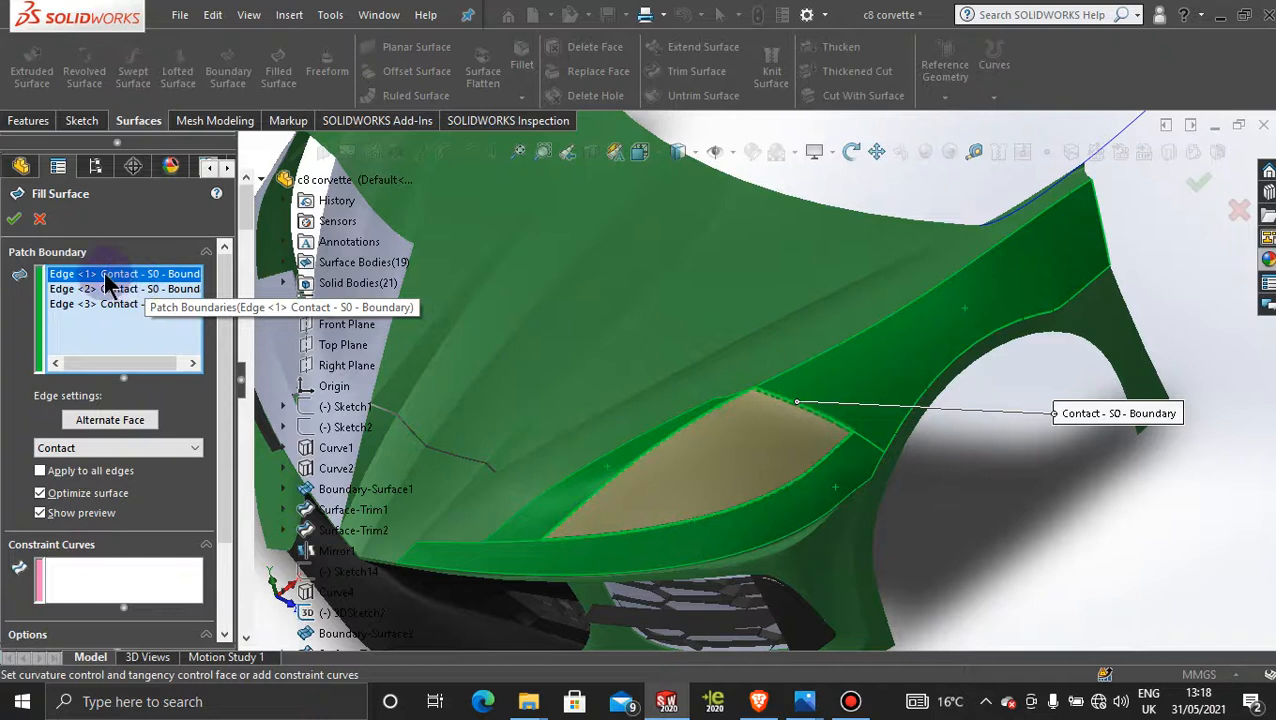
{"action": "left_click", "coordinate": [130, 448]}
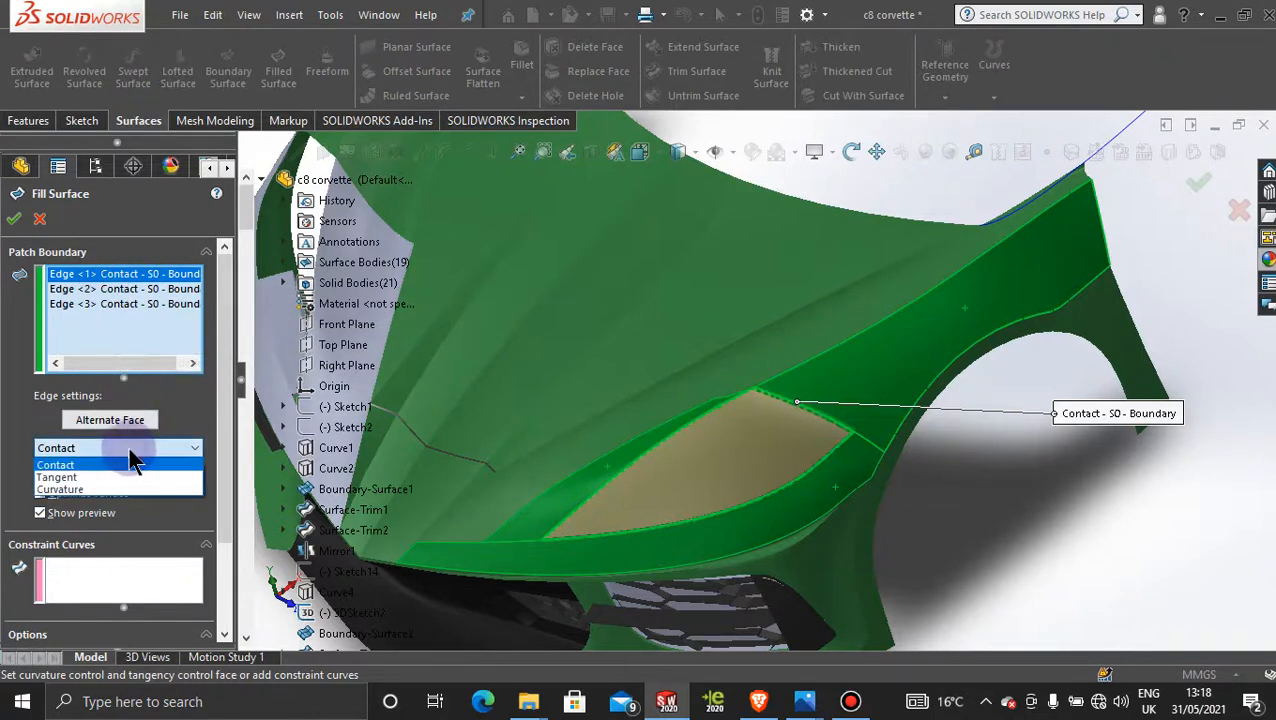
{"action": "left_click", "coordinate": [129, 478]}
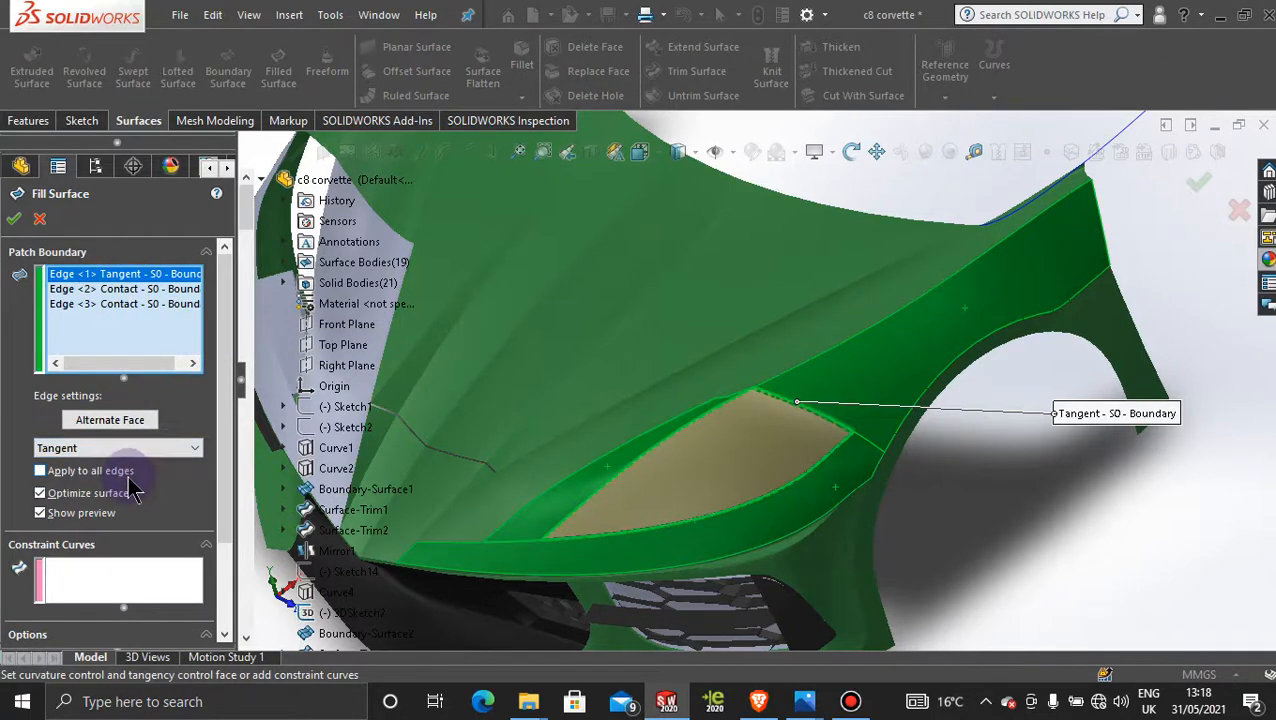
{"action": "left_click", "coordinate": [15, 221]}
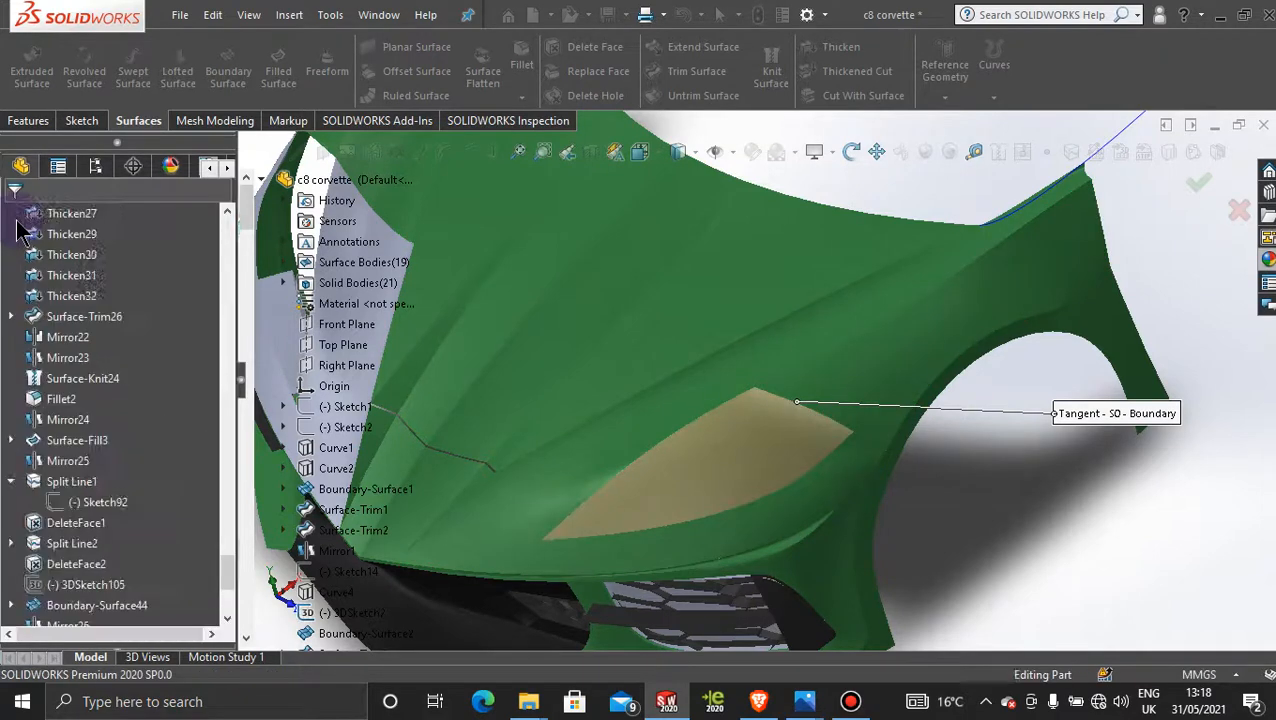
Knit the mirrored headlight boundary surface to the green body surface
{"action": "middle_click_drag", "start_coordinate": [1030, 440], "coordinate": [571, 316]}
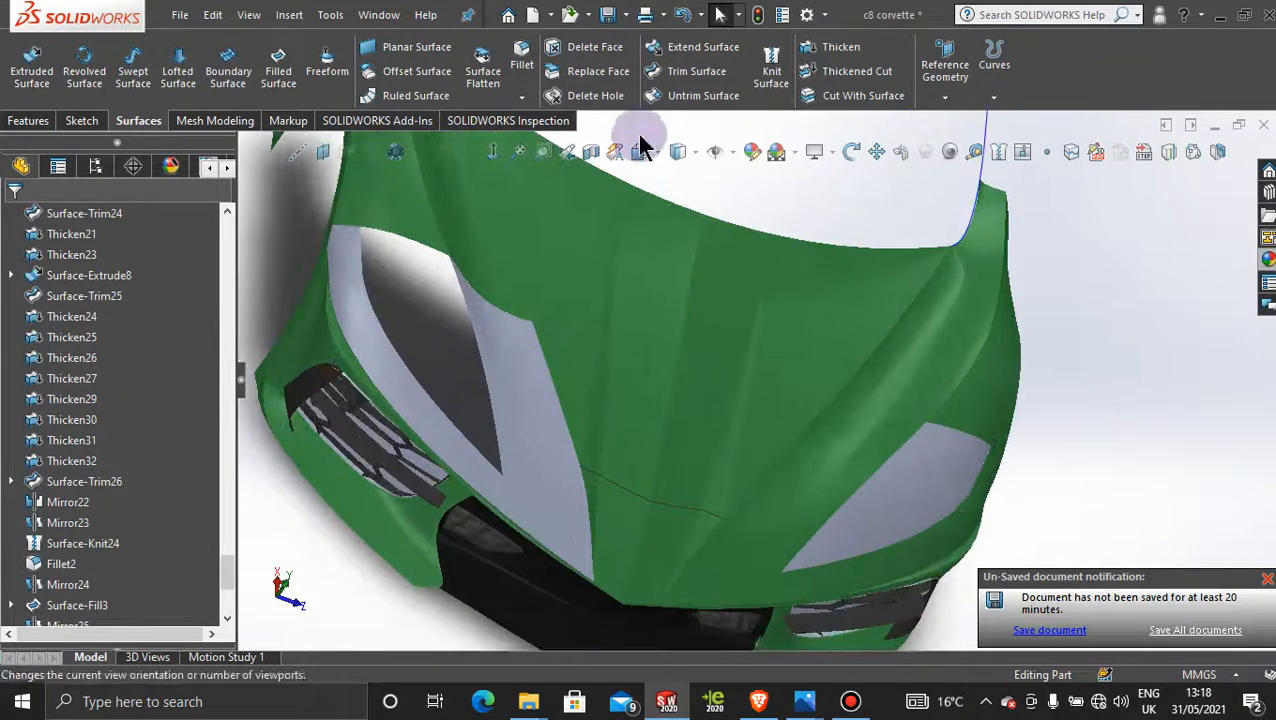
{"action": "left_click", "coordinate": [771, 66]}
{"action": "left_click", "coordinate": [523, 350]}
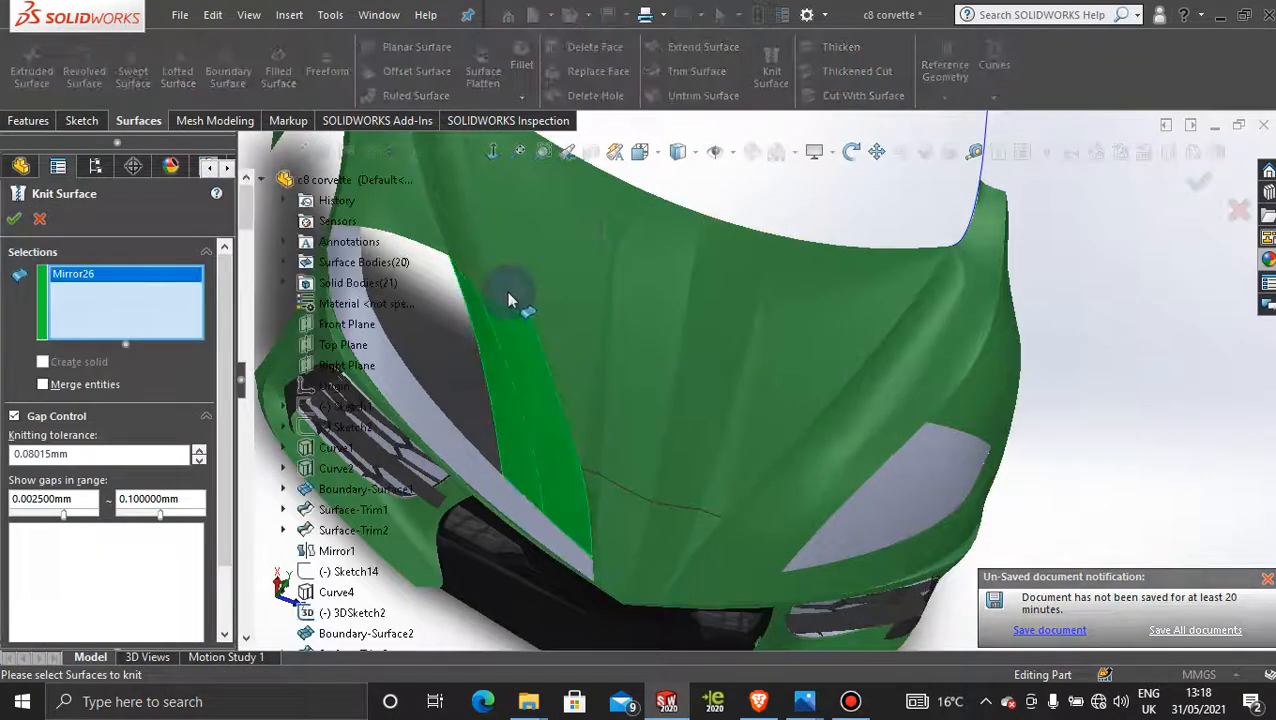
{"action": "left_click", "coordinate": [500, 273]}
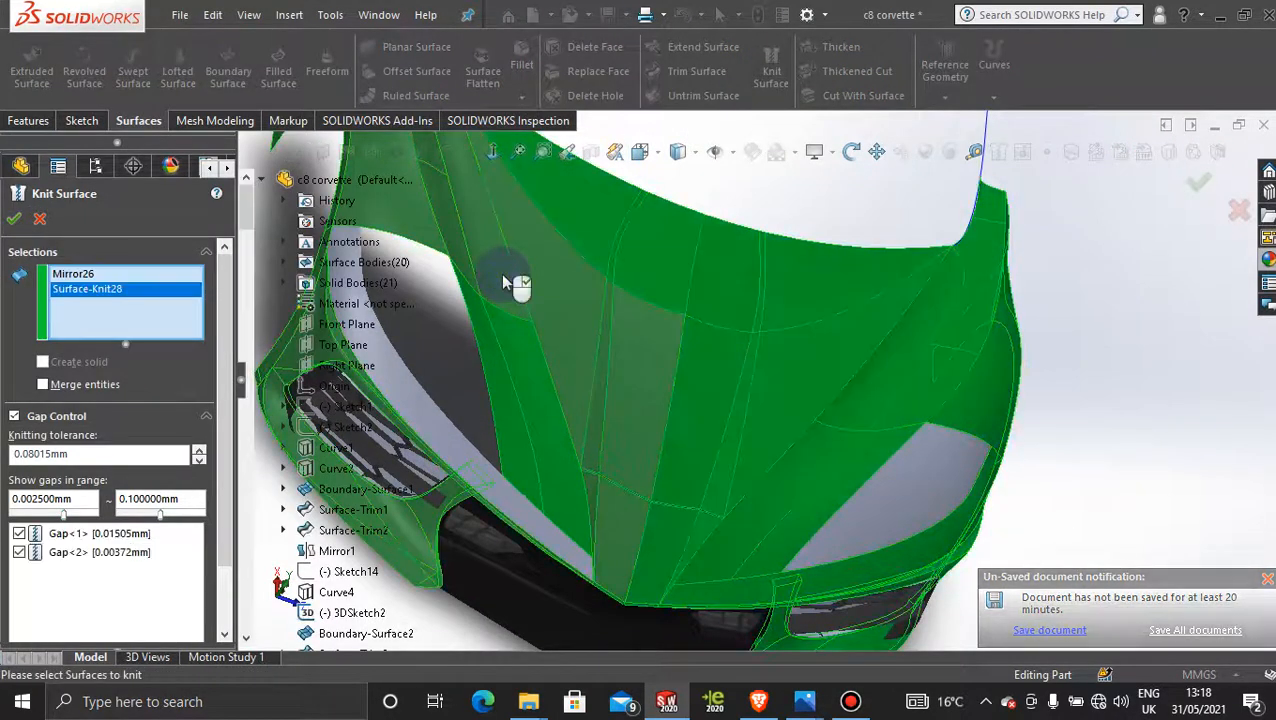
{"action": "left_click", "coordinate": [9, 221]}
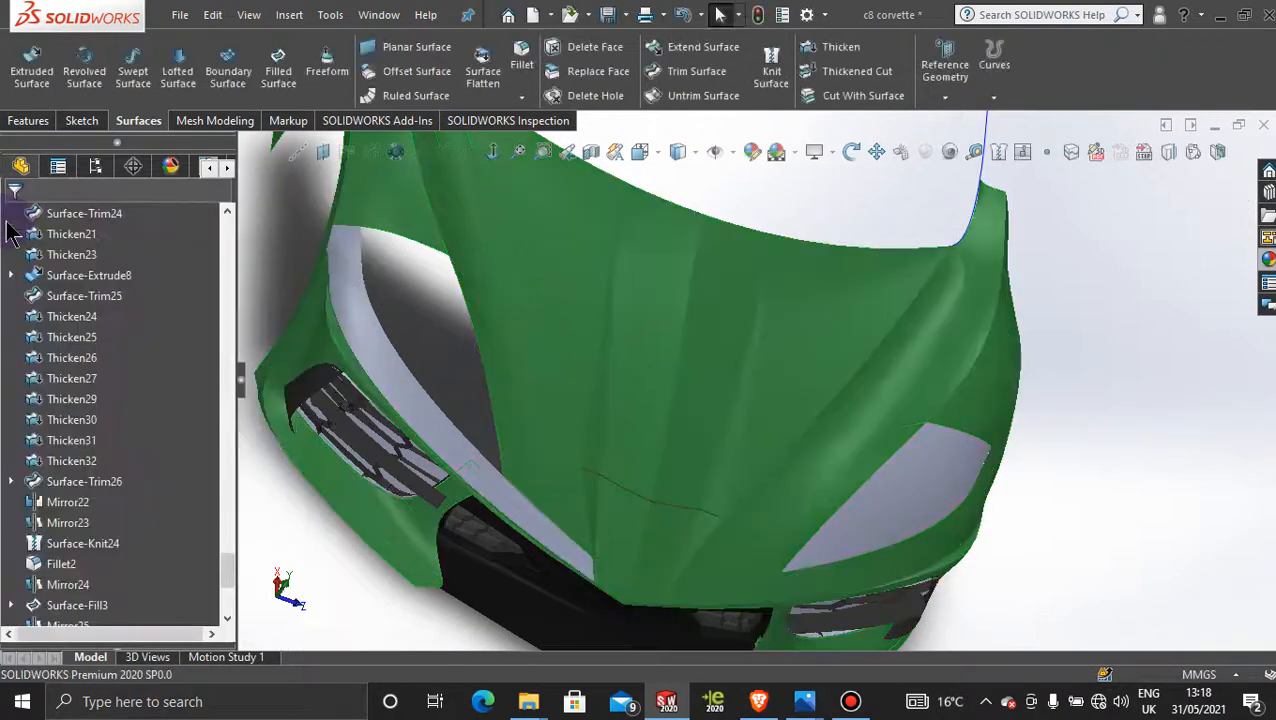
Knit the mirrored filled strip below the other headlight opening to the body surface
{"action": "left_click", "coordinate": [775, 68]}
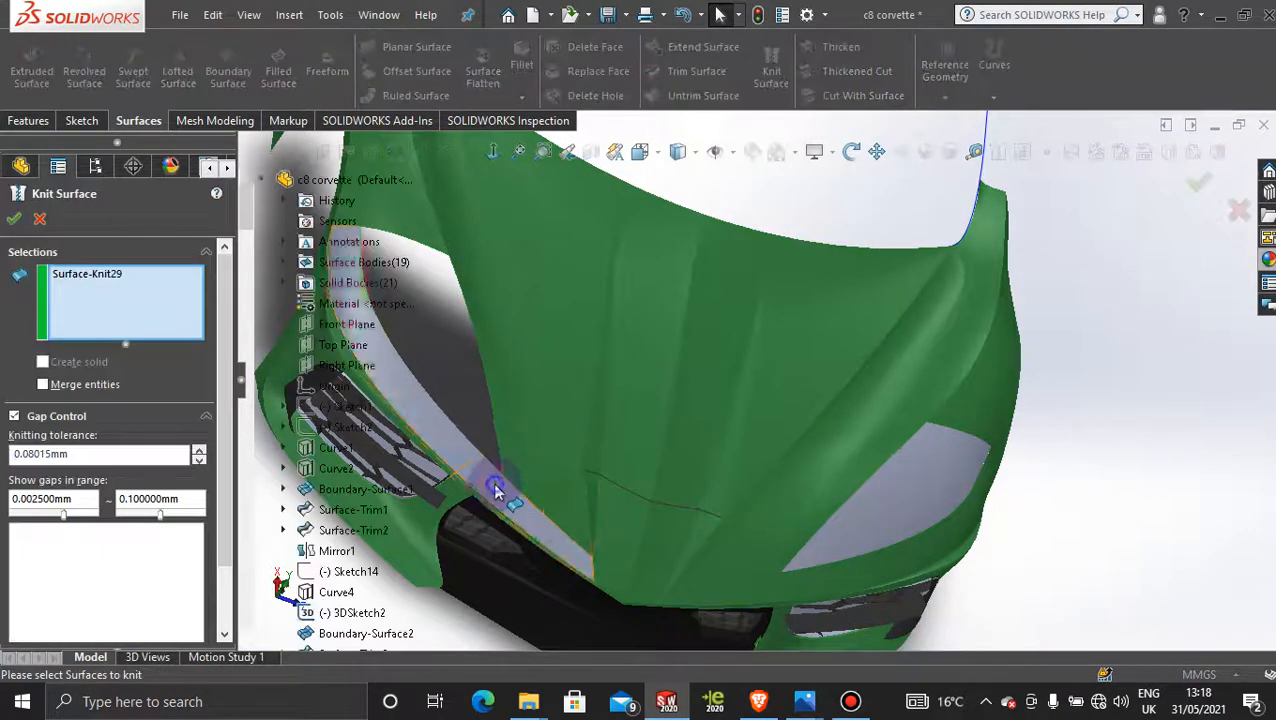
{"action": "left_click", "coordinate": [526, 454]}
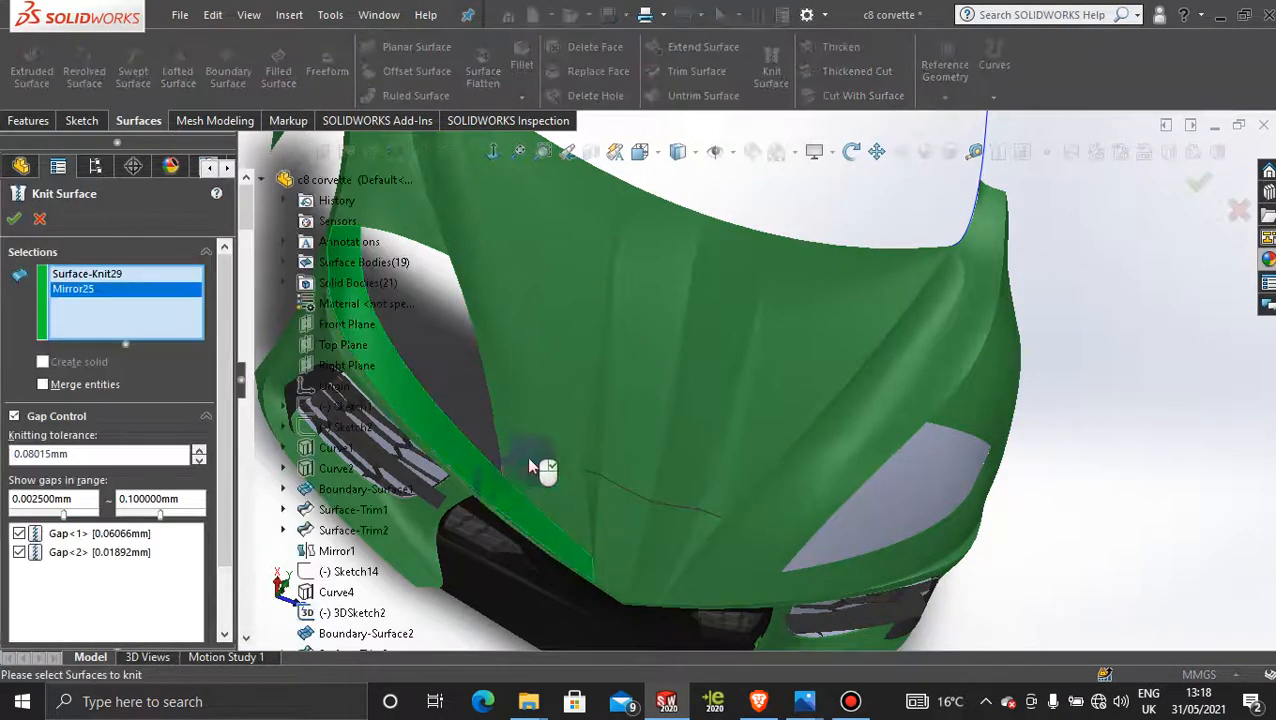
{"action": "left_click", "coordinate": [20, 228]}
Fill the remaining open headlight opening from its three bounding edges, with the rear fender edge set to Tangent
{"action": "scroll", "coordinate": [568, 407], "scroll_direction": "up", "scroll_amount": 1}
{"action": "middle_click_drag", "start_coordinate": [516, 384], "coordinate": [594, 373]}
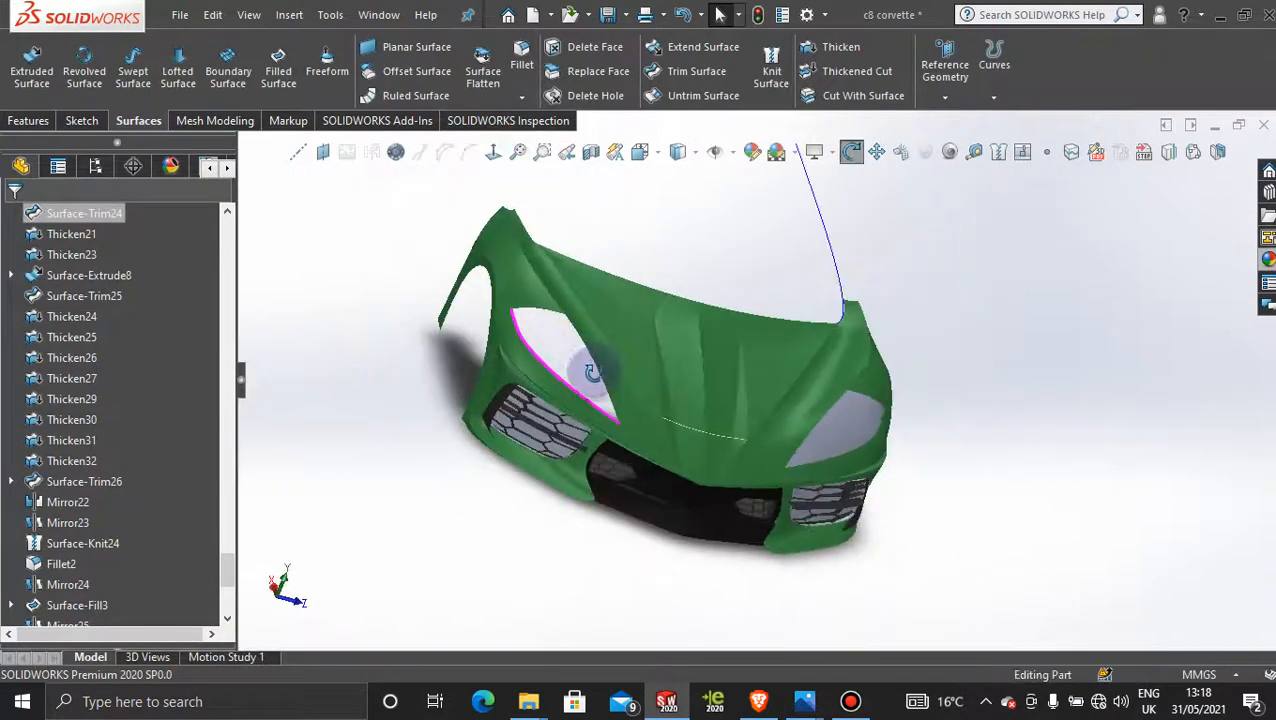
{"action": "scroll", "coordinate": [594, 373], "scroll_direction": "down", "scroll_amount": 6}
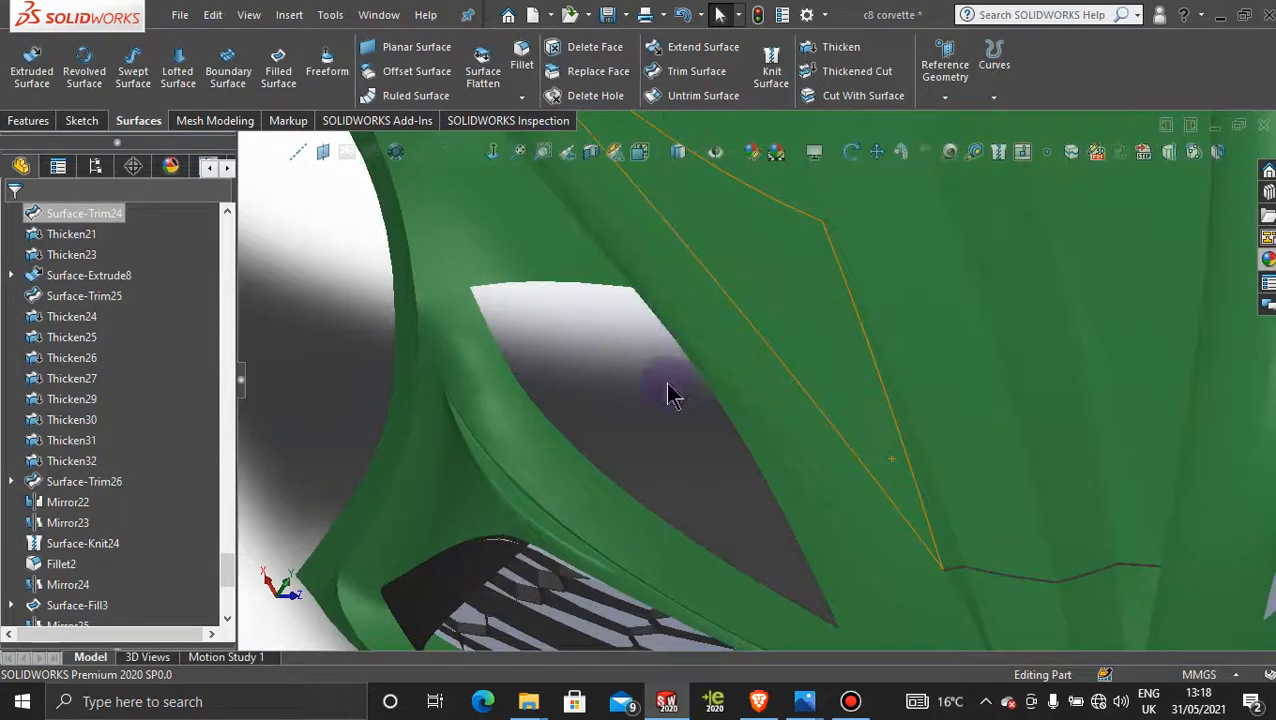
{"action": "middle_click_drag", "start_coordinate": [668, 385], "coordinate": [629, 355]}
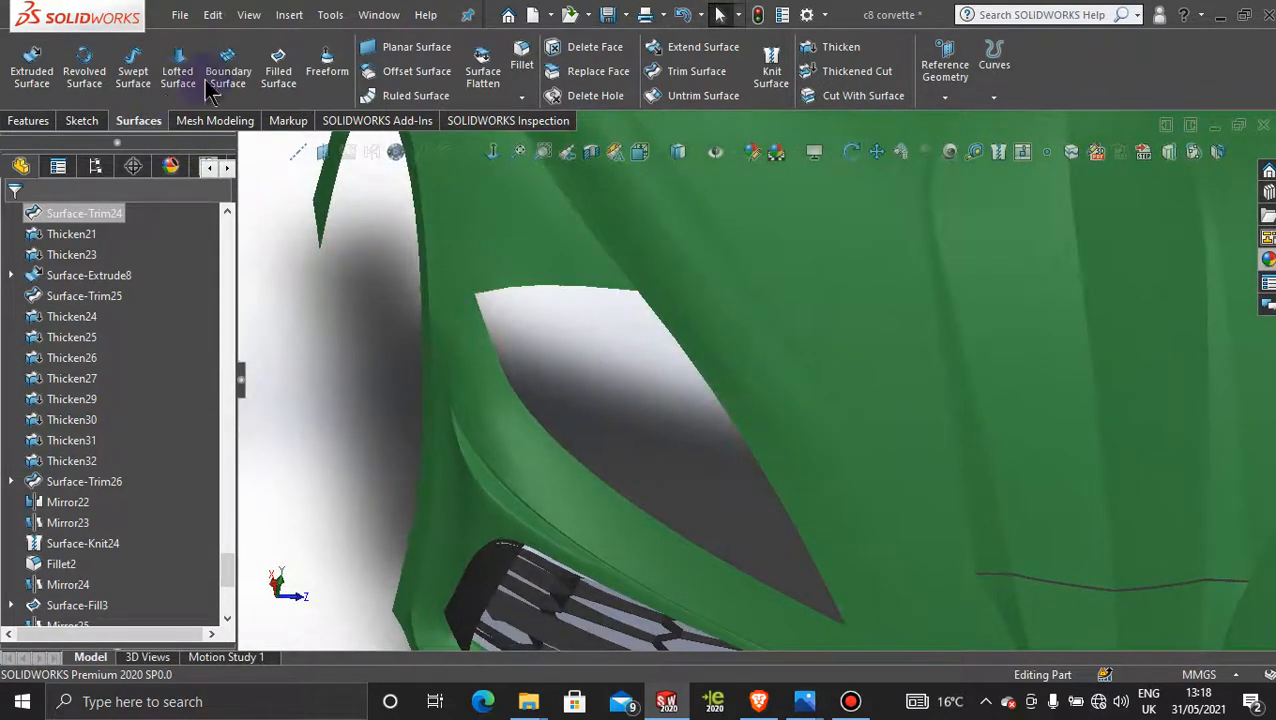
{"action": "left_click", "coordinate": [277, 80]}
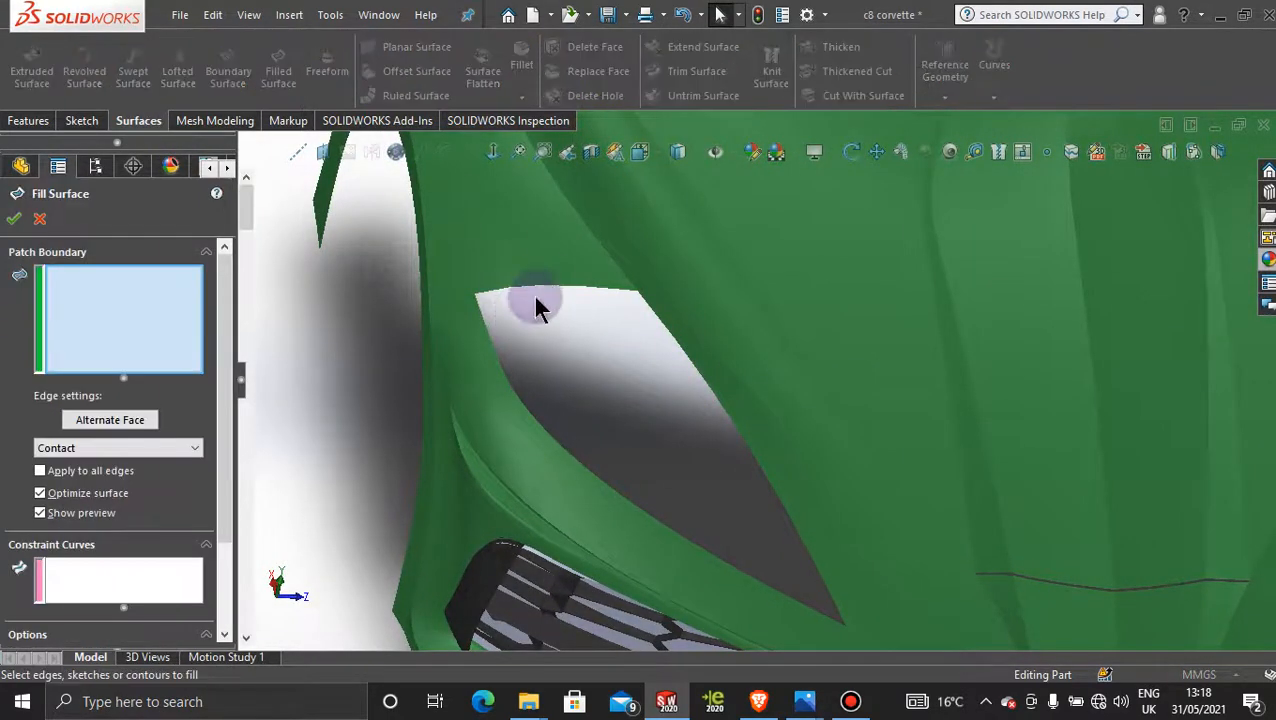
{"action": "left_click", "coordinate": [541, 289]}
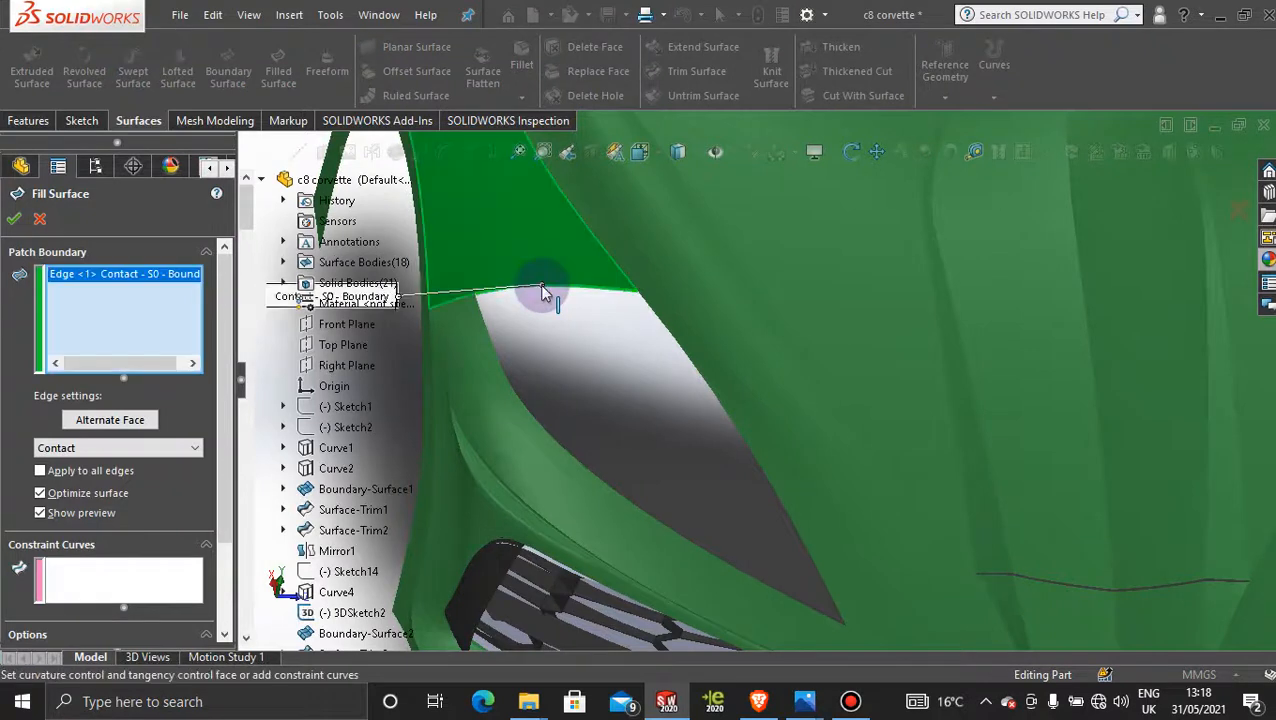
{"action": "left_click", "coordinate": [681, 349]}
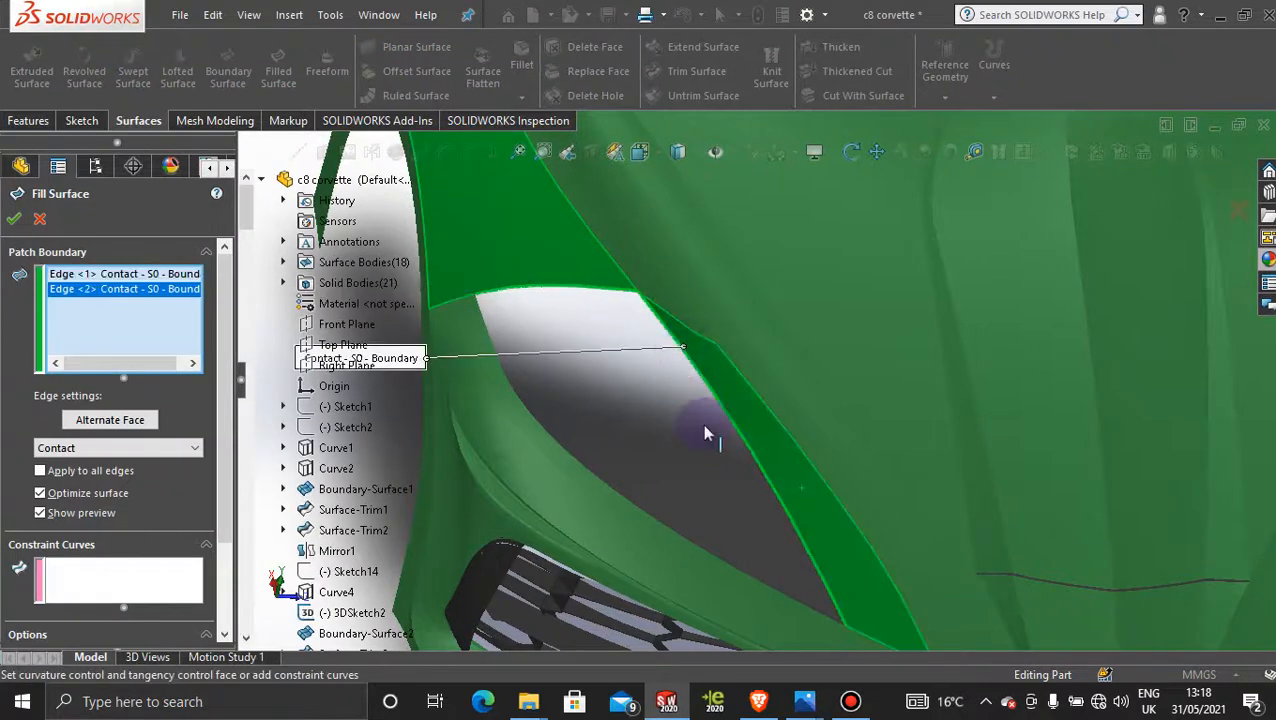
{"action": "left_click", "coordinate": [676, 540]}
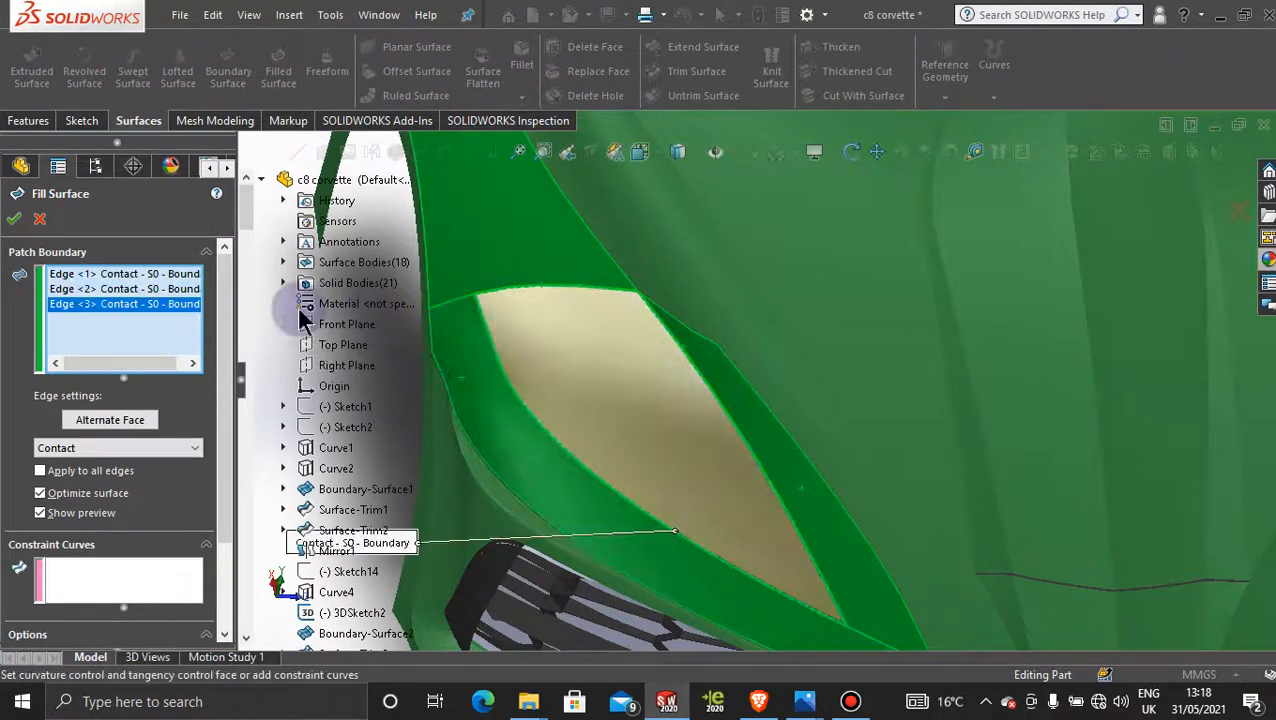
{"action": "left_click", "coordinate": [168, 276]}
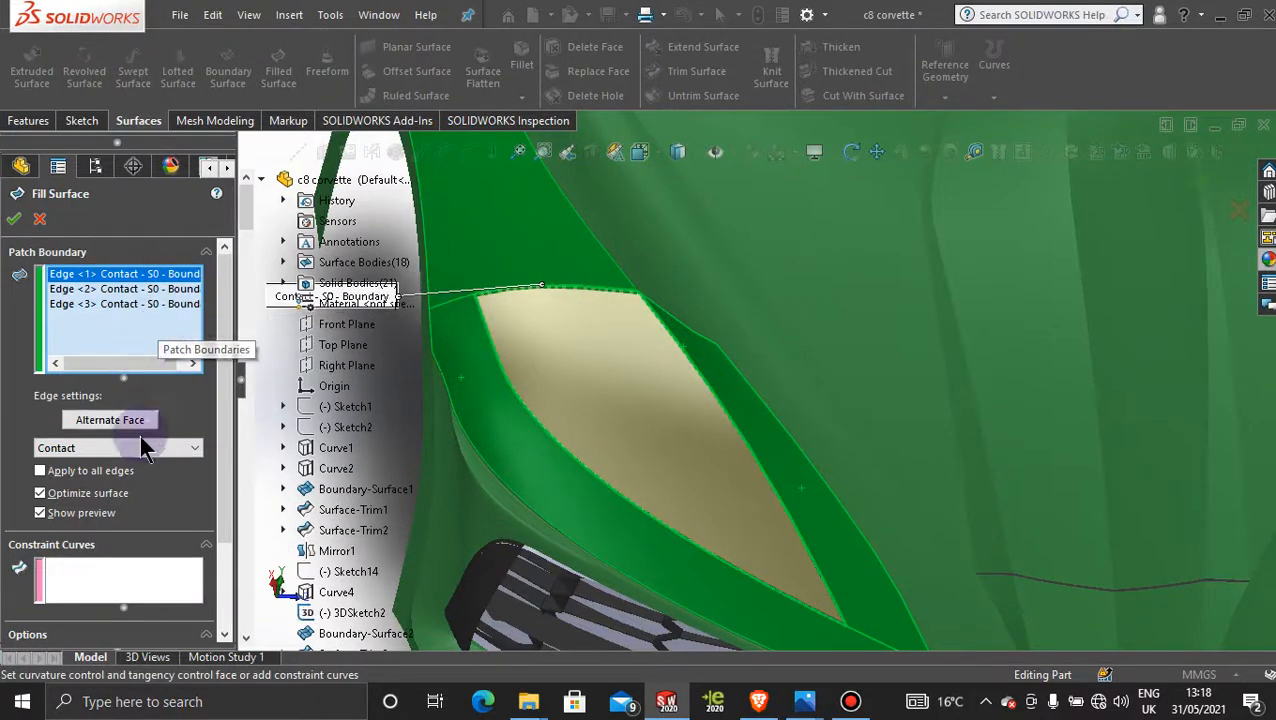
{"action": "left_click", "coordinate": [145, 450]}
{"action": "left_click", "coordinate": [135, 467]}
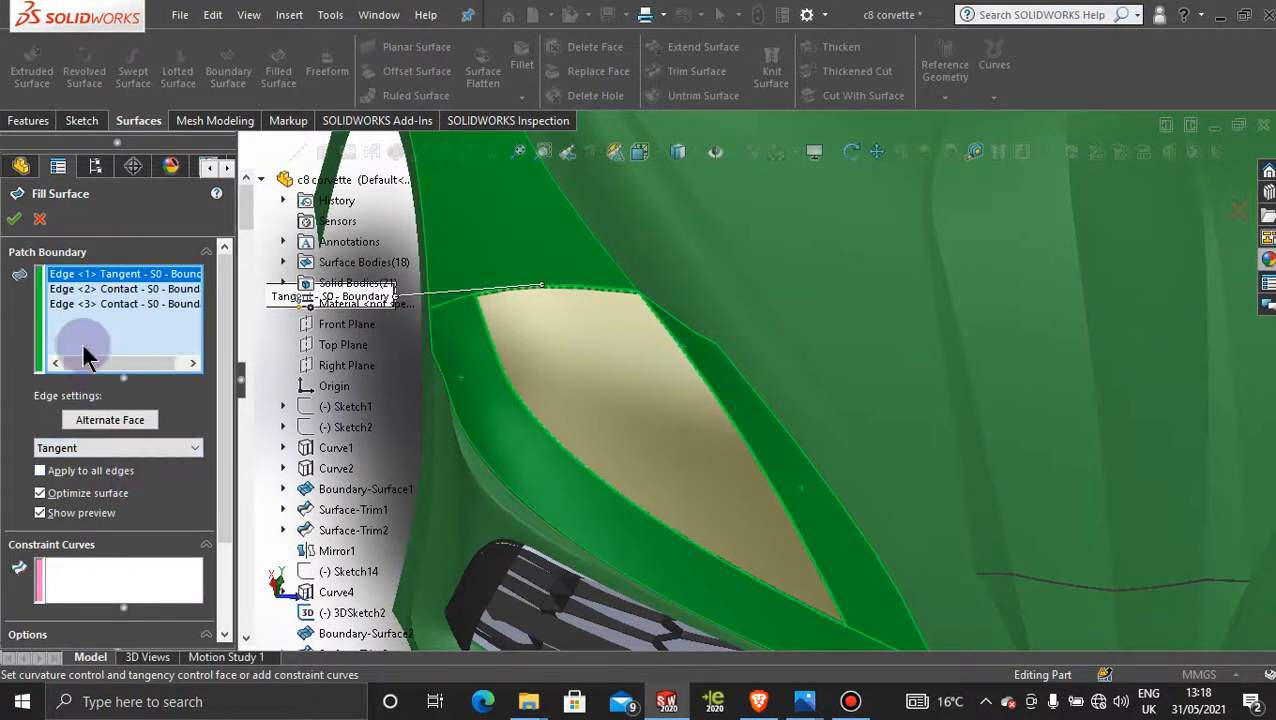
{"action": "left_click", "coordinate": [12, 221]}
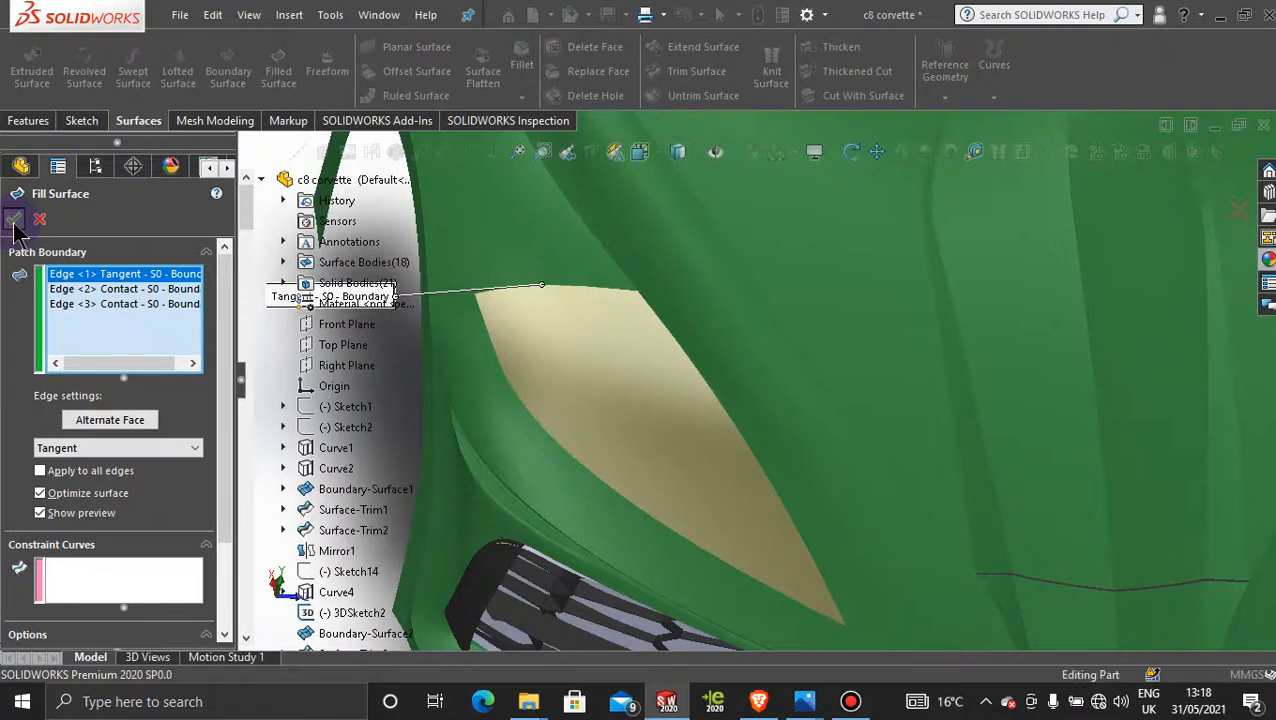
Examine both filled headlight surfaces and their blend into the fenders and hood from several angles
{"action": "scroll", "coordinate": [914, 183], "scroll_direction": "up", "scroll_amount": 3}
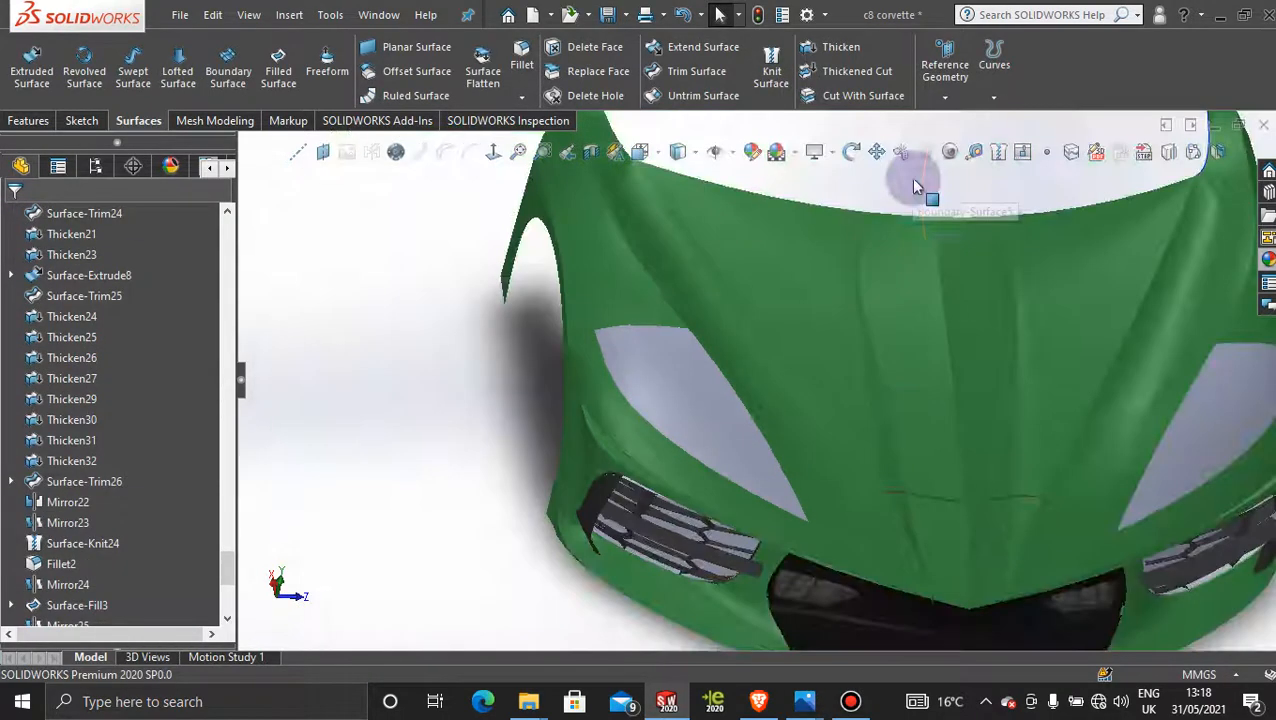
{"action": "scroll", "coordinate": [912, 186], "scroll_direction": "up", "scroll_amount": 3}
{"action": "middle_click_drag", "start_coordinate": [903, 414], "coordinate": [824, 348]}
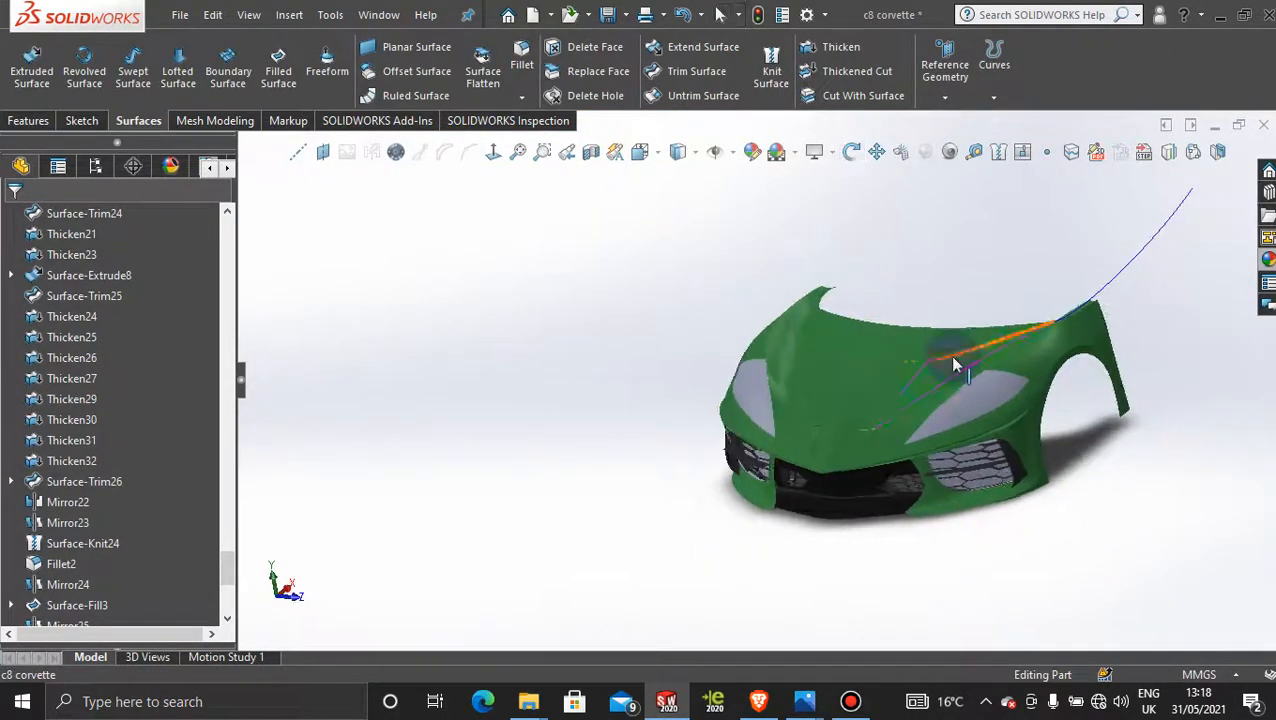
{"action": "scroll", "coordinate": [953, 358], "scroll_direction": "down", "scroll_amount": 3}
{"action": "middle_click_drag", "start_coordinate": [920, 438], "coordinate": [900, 528]}
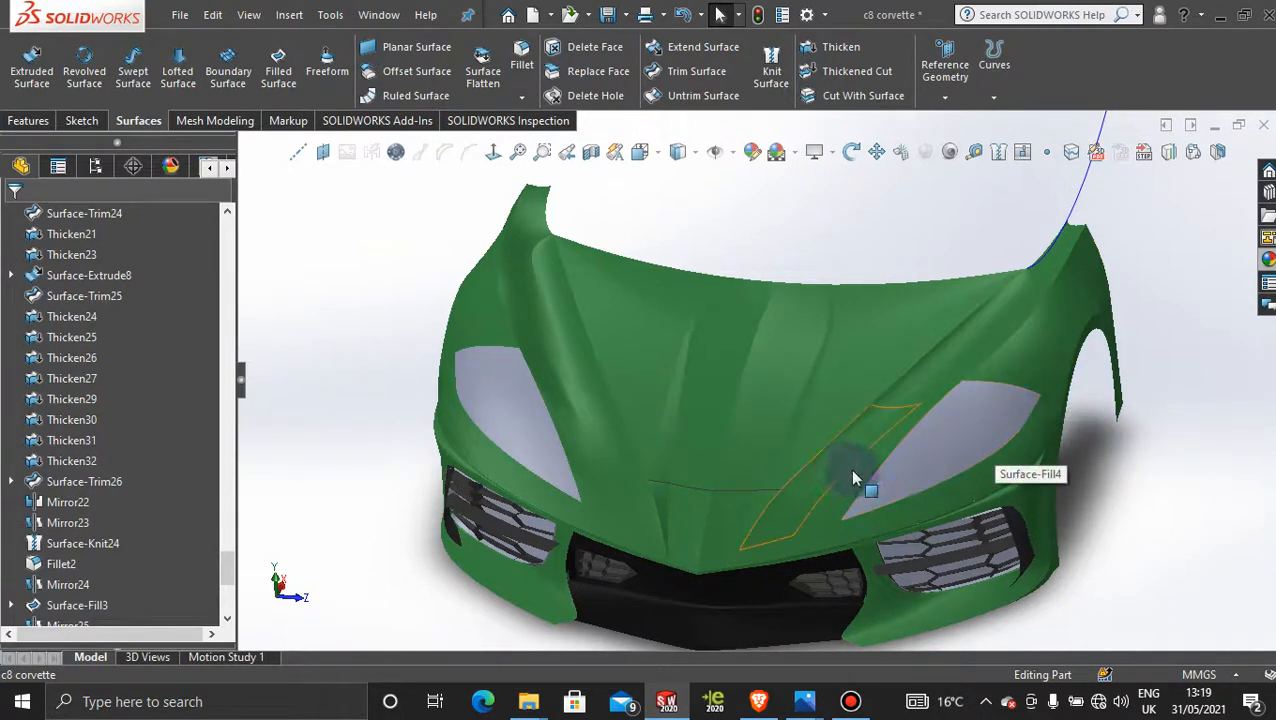
{"action": "middle_click_drag", "start_coordinate": [936, 445], "coordinate": [910, 416]}
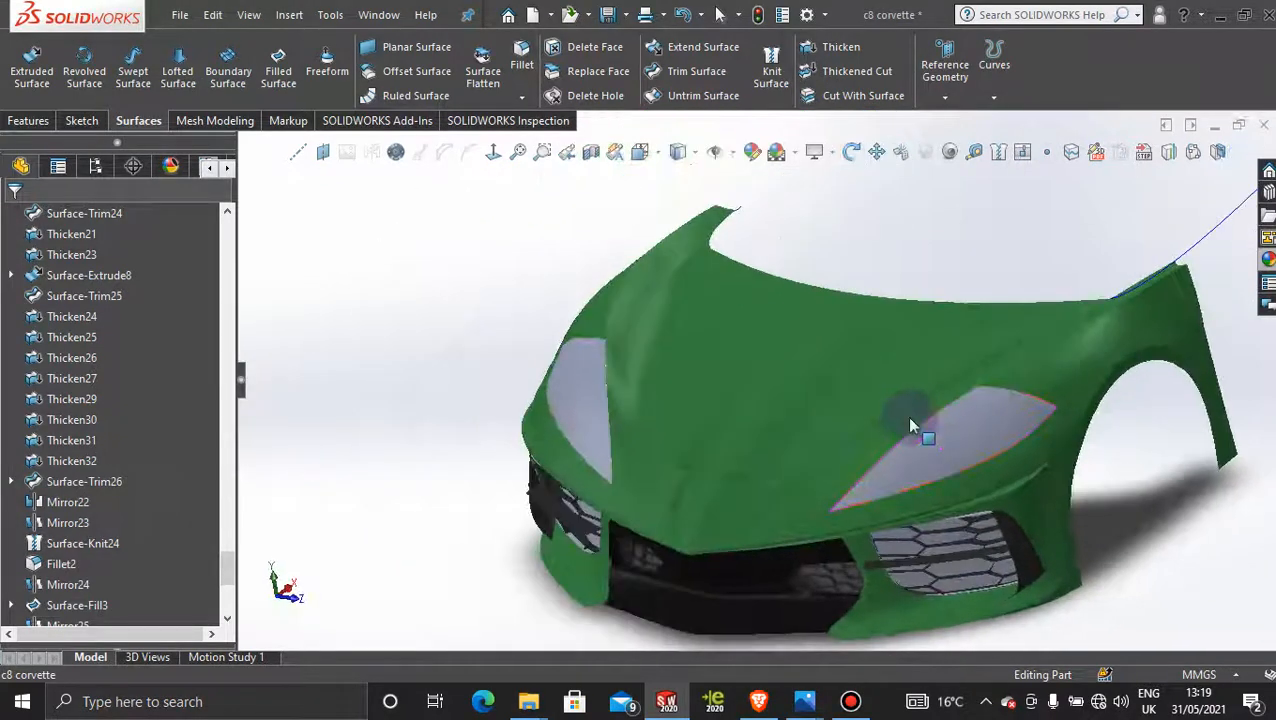
{"action": "scroll", "coordinate": [955, 553], "scroll_direction": "up", "scroll_amount": 2}
{"action": "scroll", "coordinate": [930, 490], "scroll_direction": "down", "scroll_amount": 2}
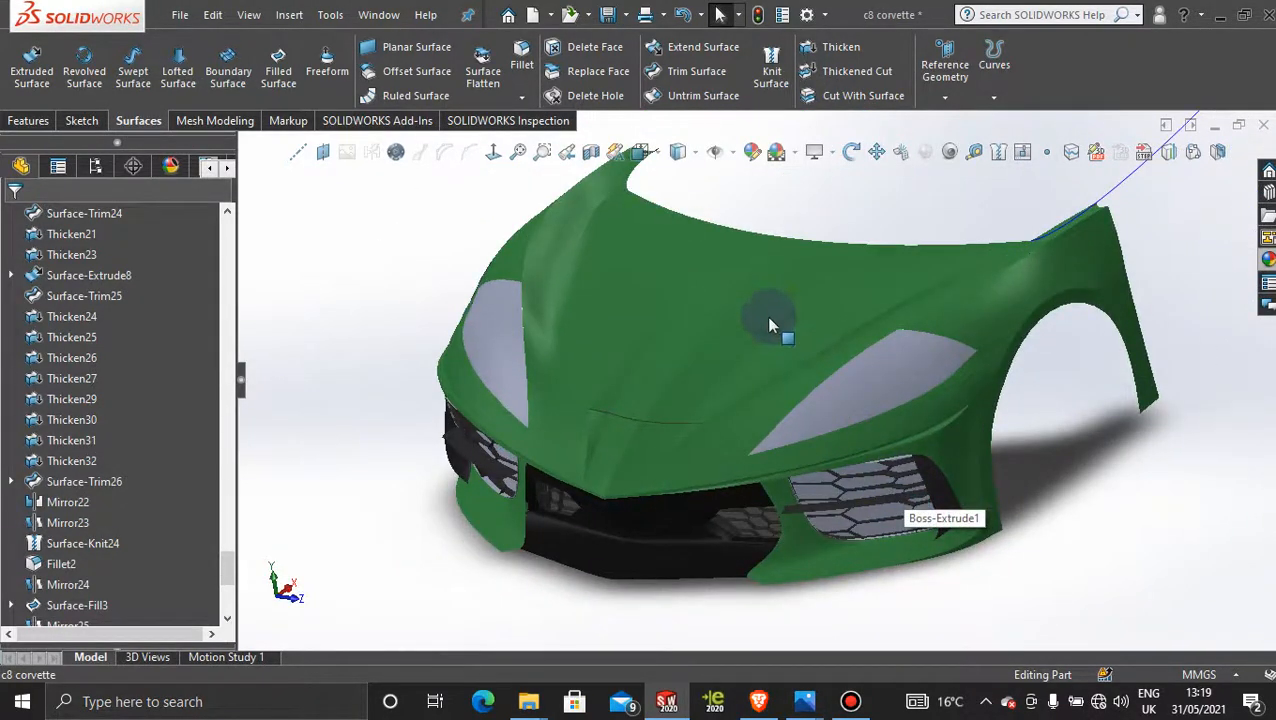
{"action": "middle_click_drag", "start_coordinate": [769, 323], "coordinate": [841, 349]}
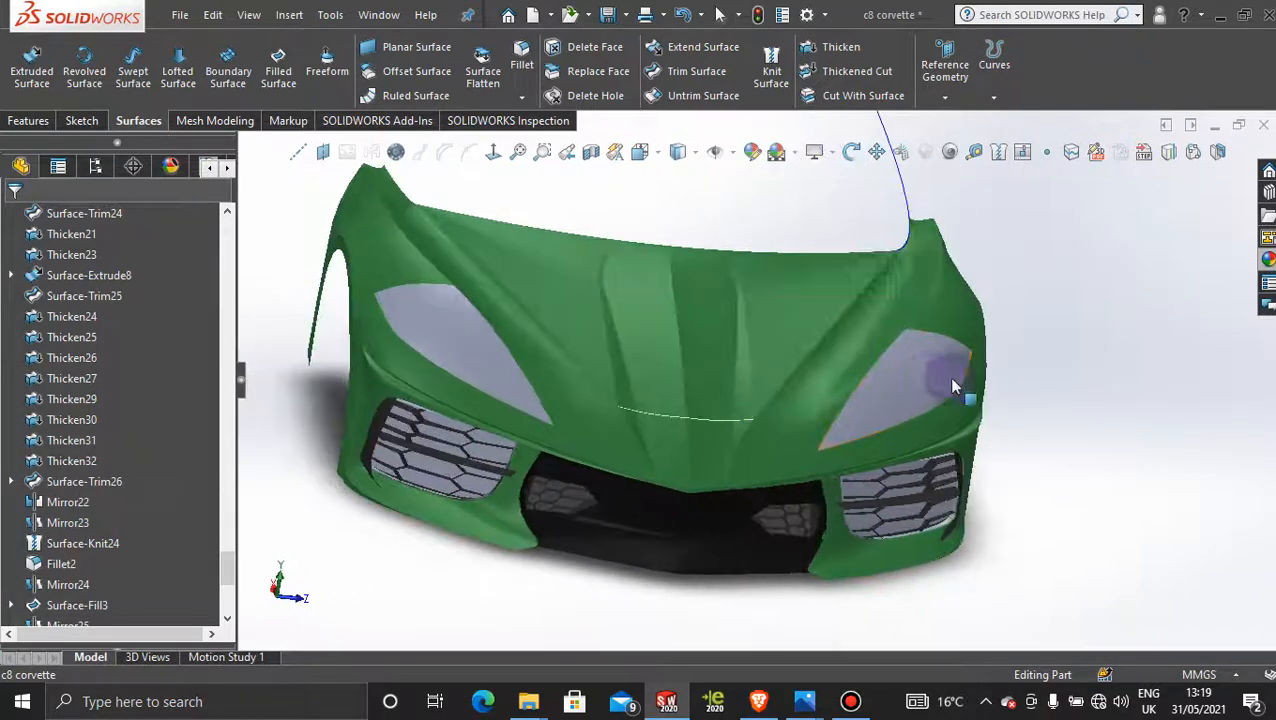
{"action": "middle_click_drag", "start_coordinate": [1047, 338], "coordinate": [1017, 342]}
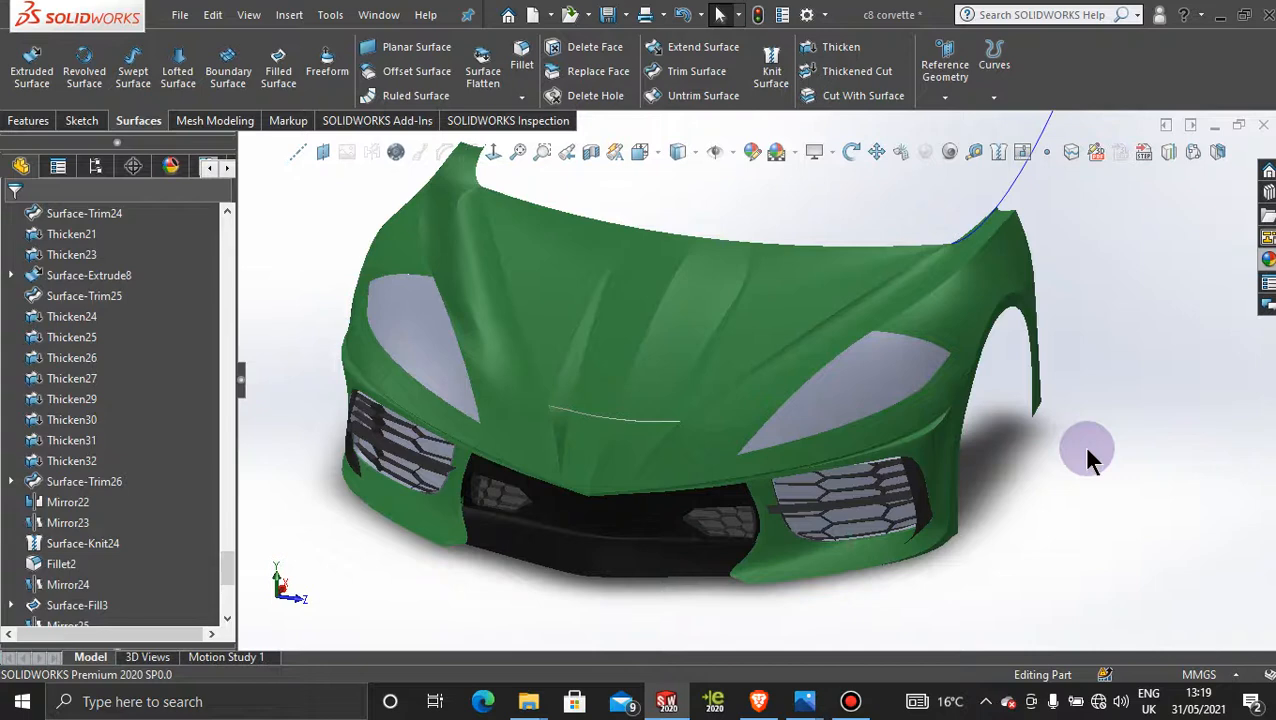
{"action": "left_click", "coordinate": [851, 701]}
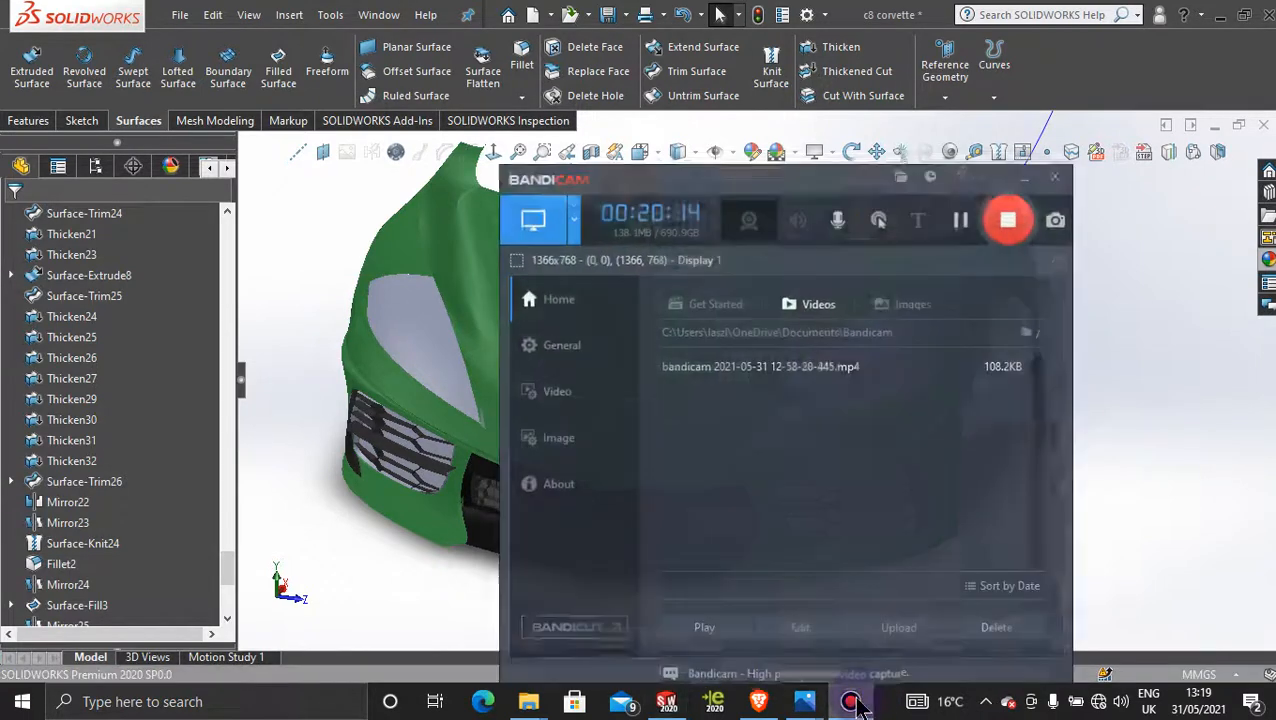